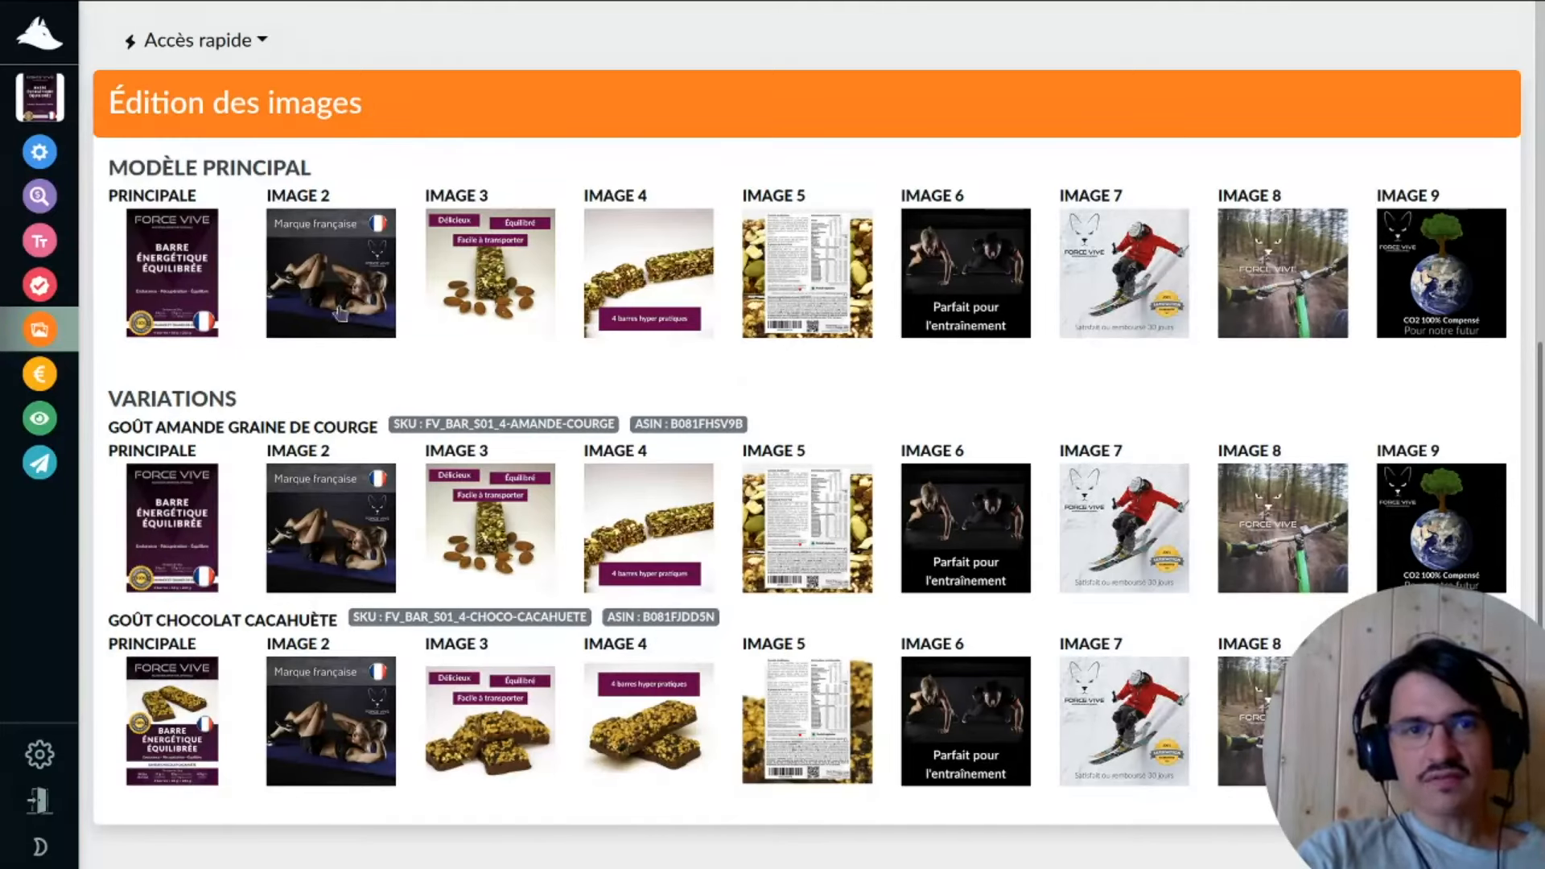
# - Go to the product's image editing section and open image 5 from the listing preview in the image editor
pyautogui.moveTo(60, 334)
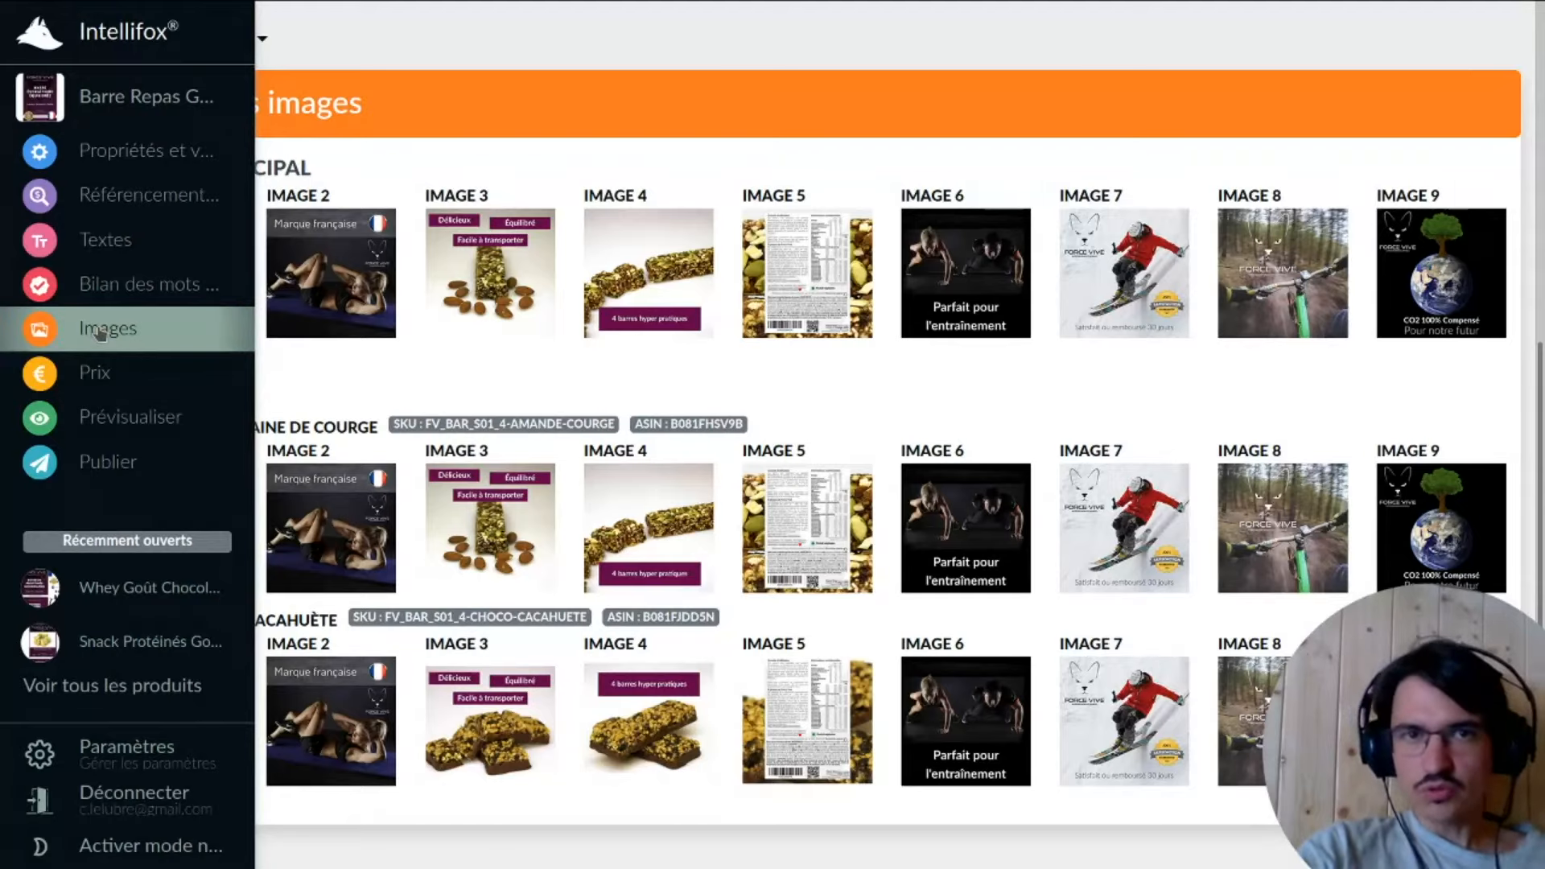
pyautogui.scroll(8, 100, 333)
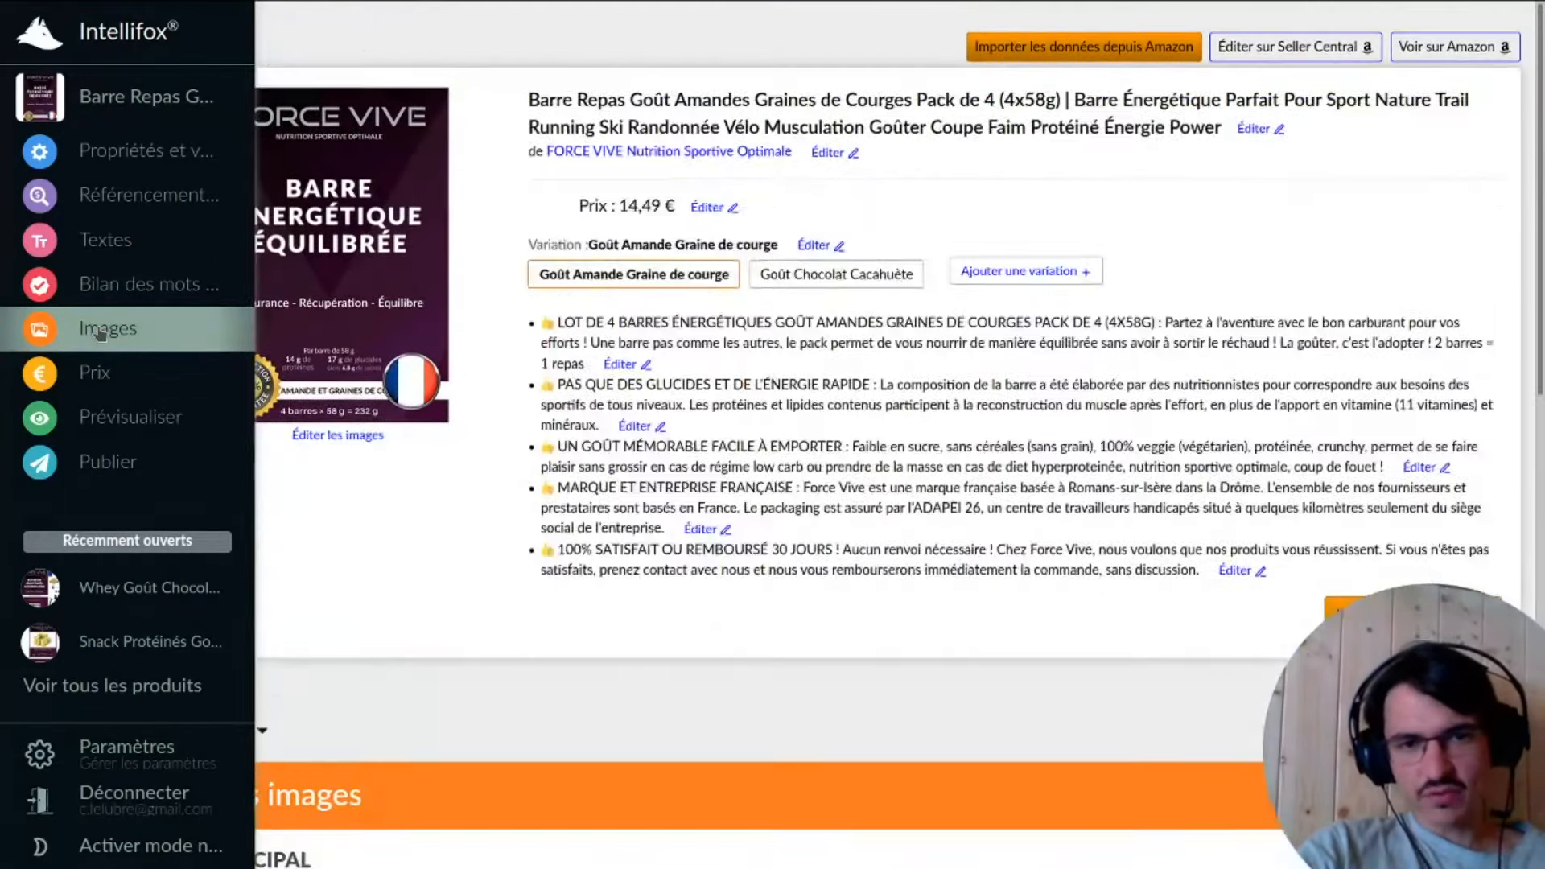
pyautogui.click(100, 332)
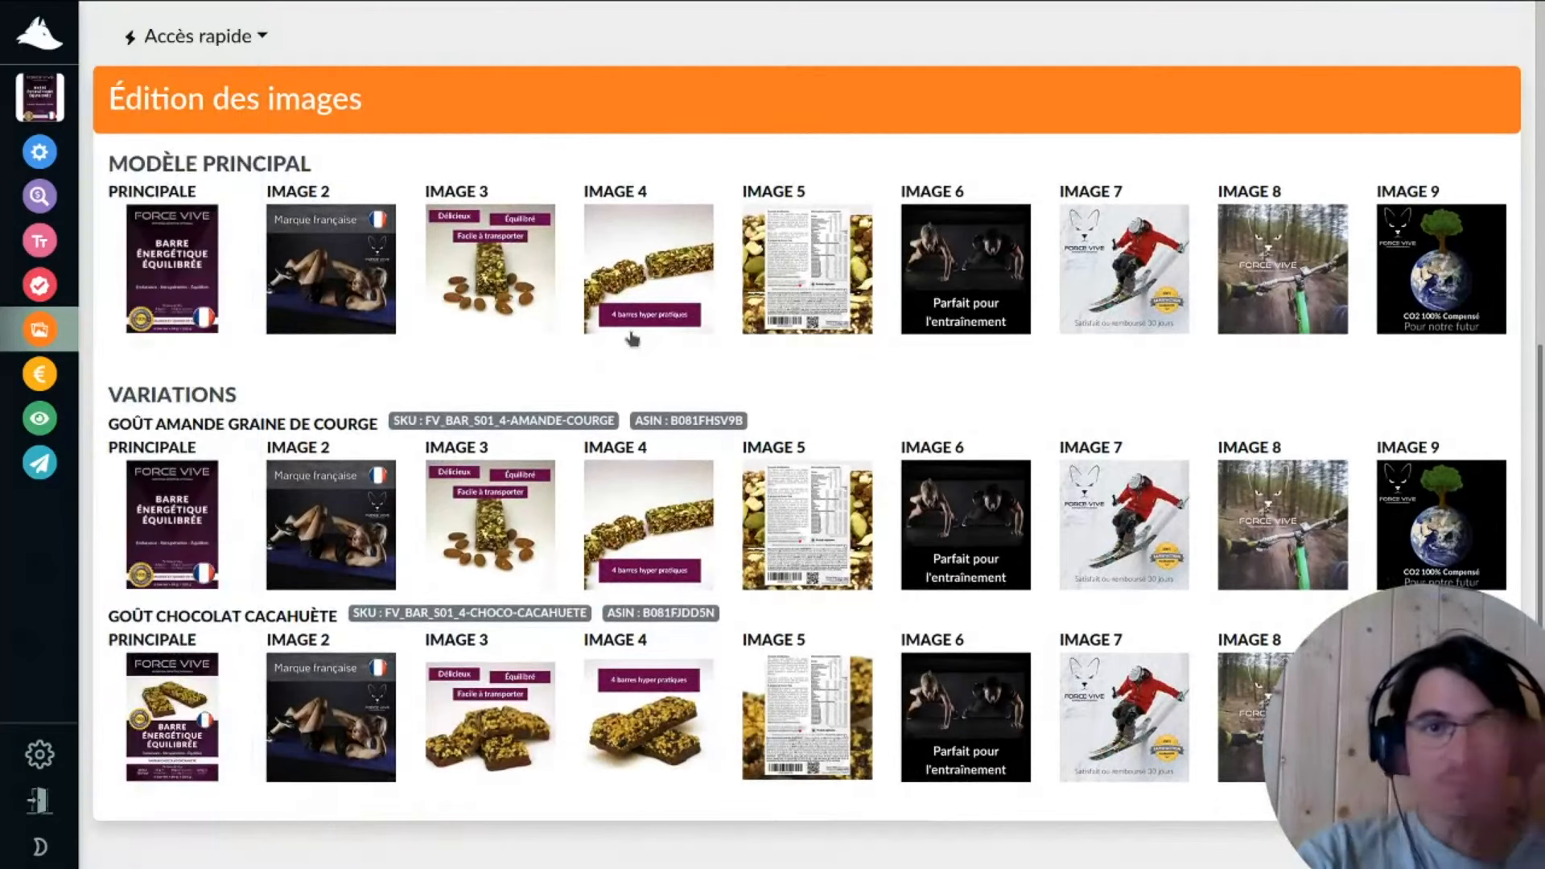
pyautogui.click(610, 260)
pyautogui.click(71, 32)
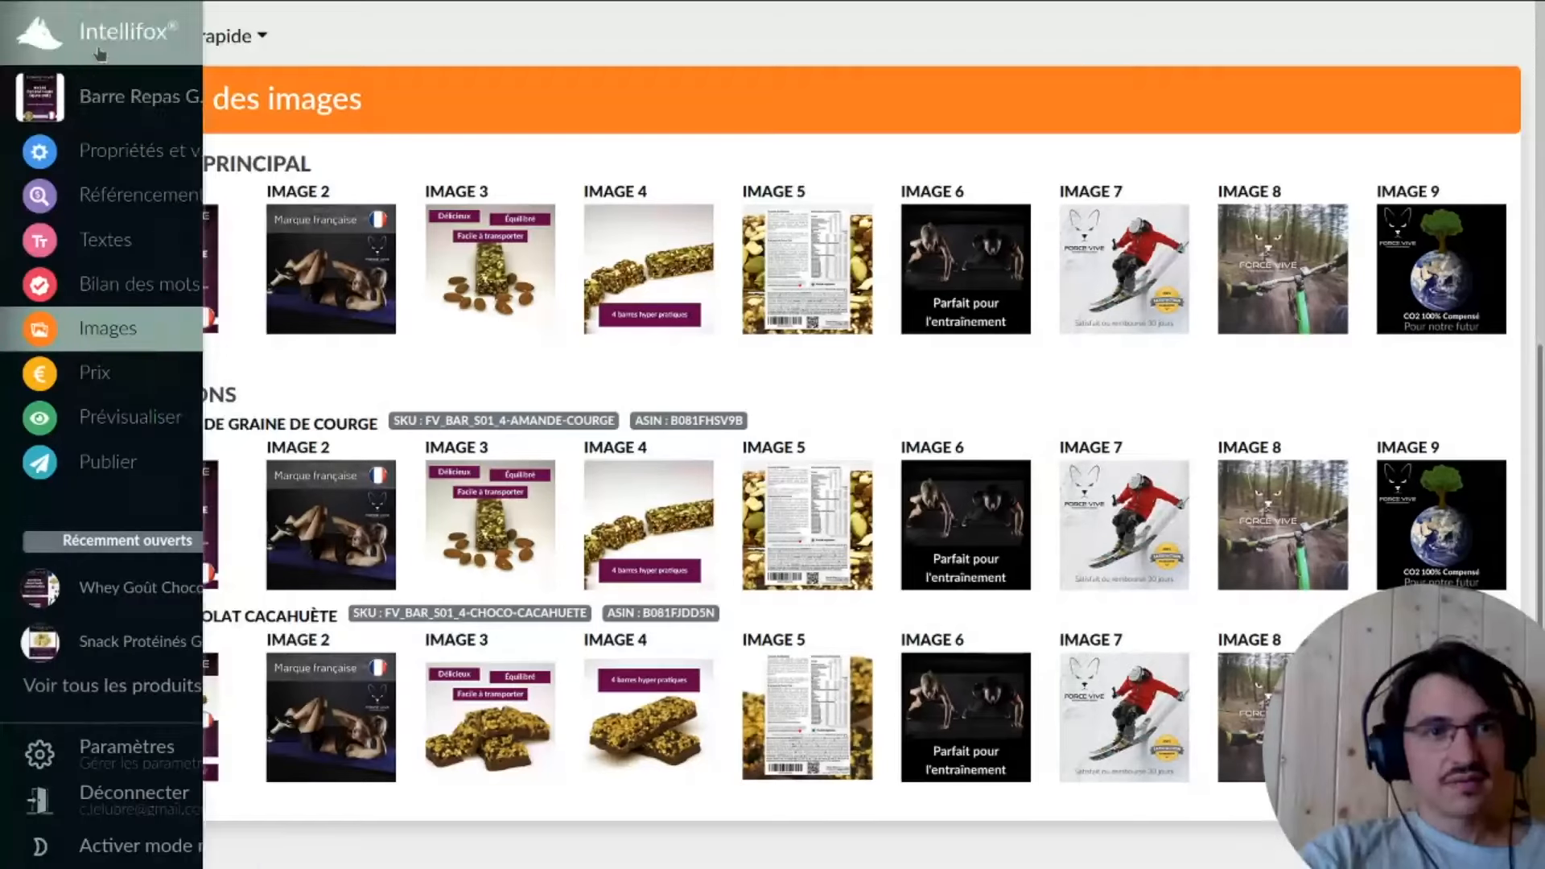
pyautogui.scroll(9, 635, 390)
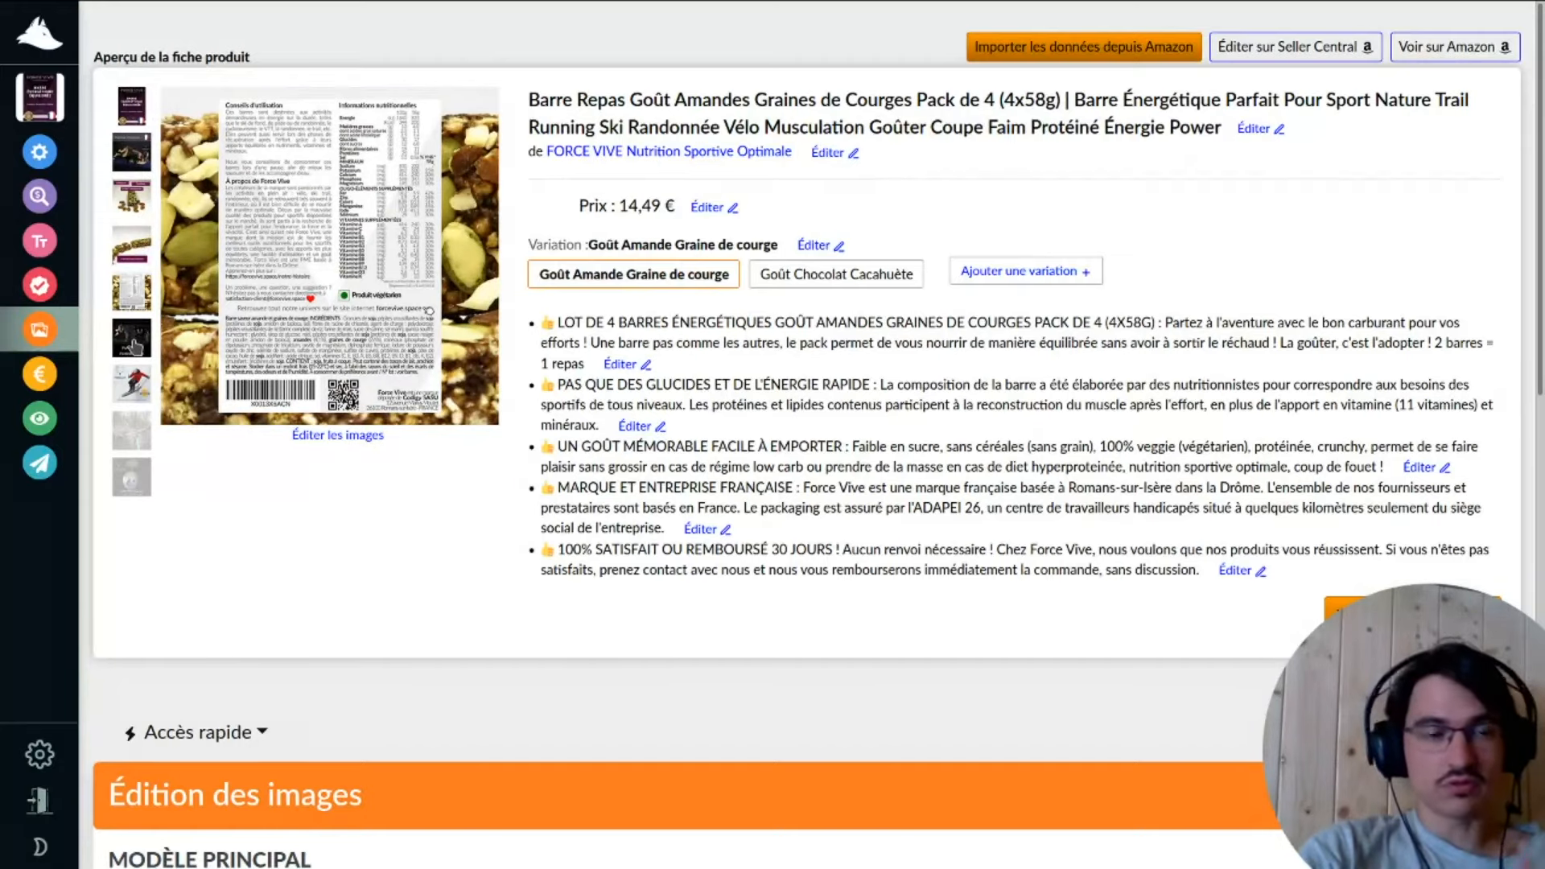
pyautogui.click(350, 265)
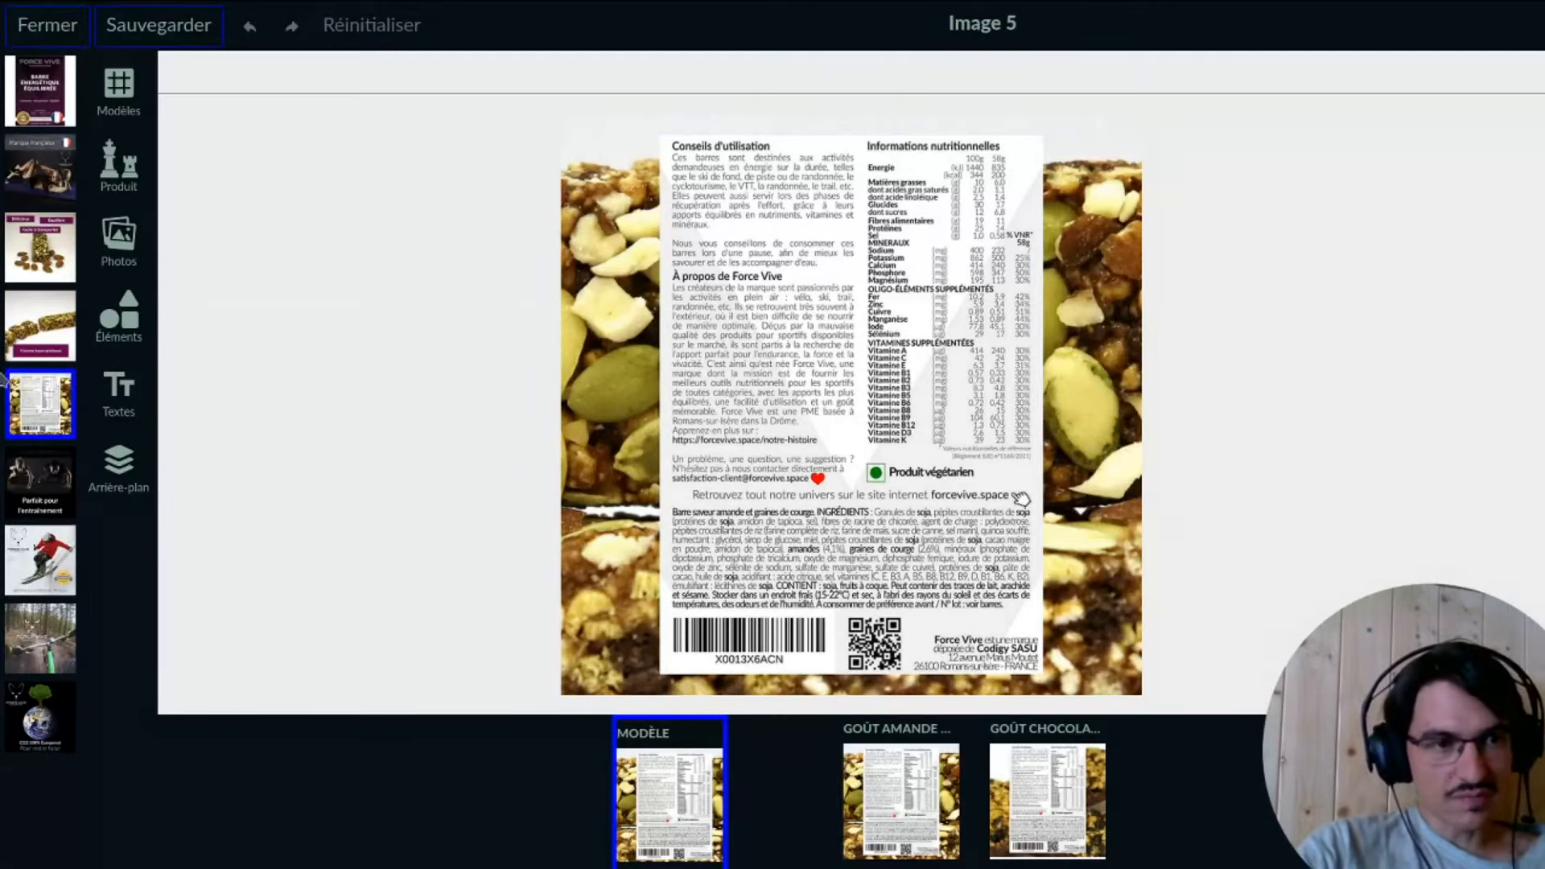
# - Switch the editor to the main image, view image 2, and return to the main image
pyautogui.click(38, 95)
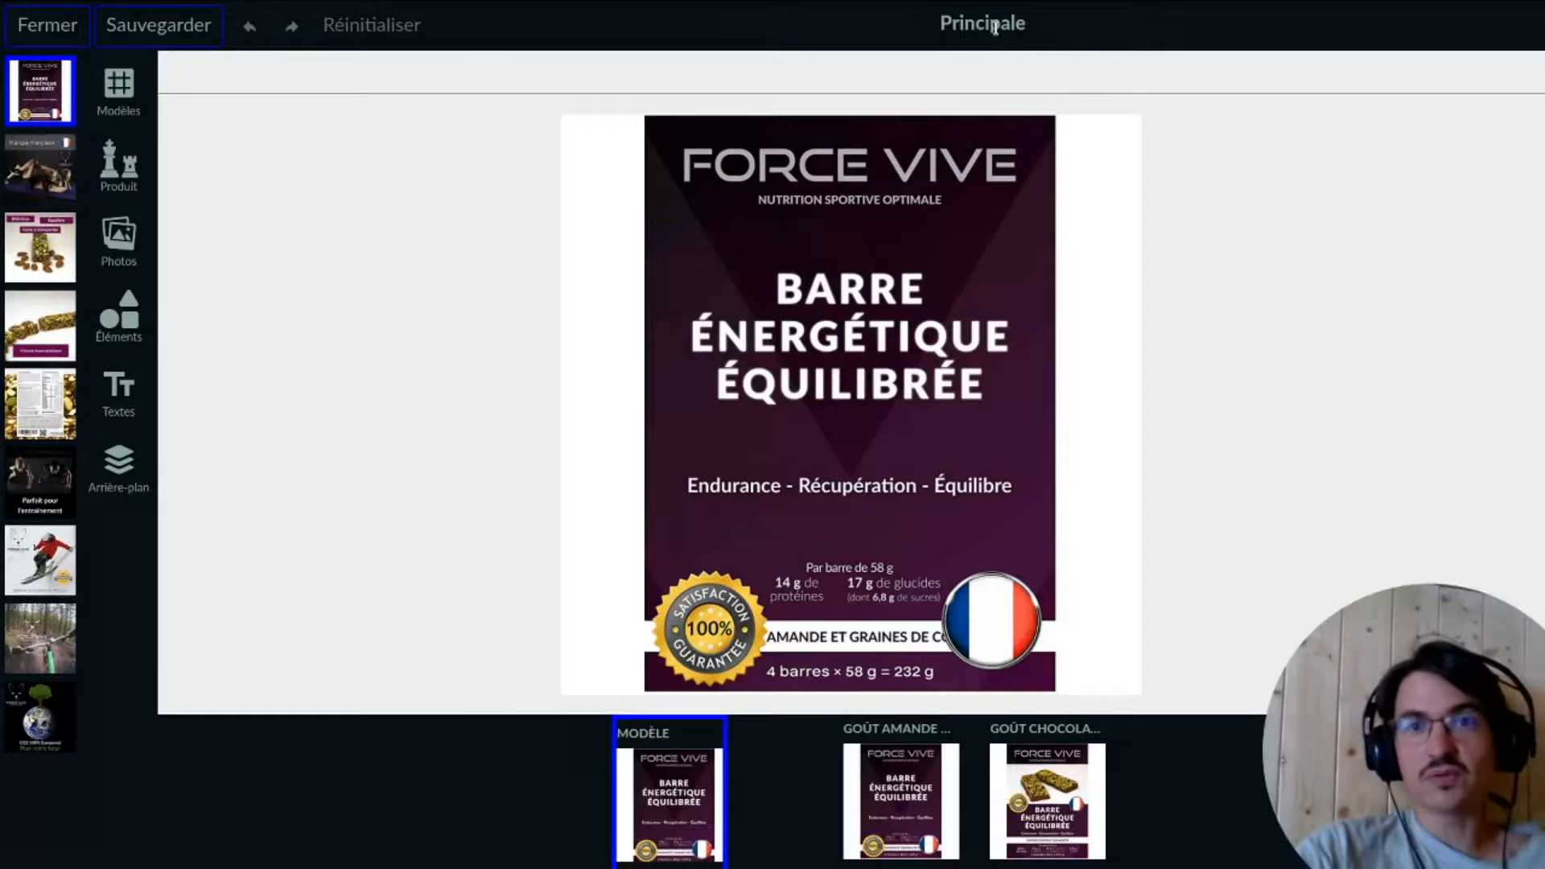
pyautogui.click(26, 185)
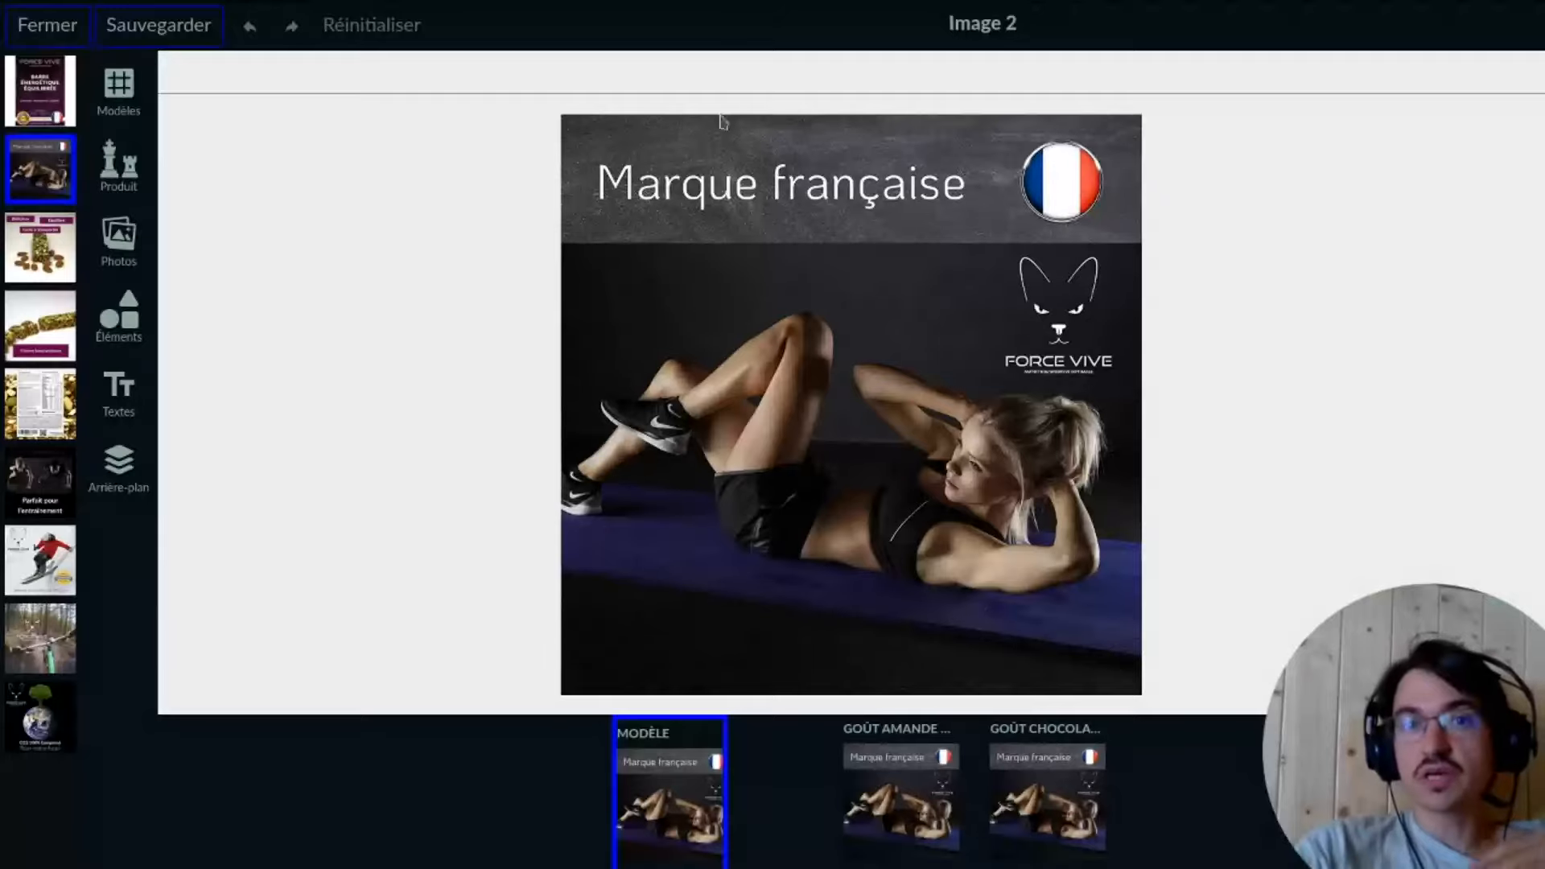
pyautogui.click(64, 117)
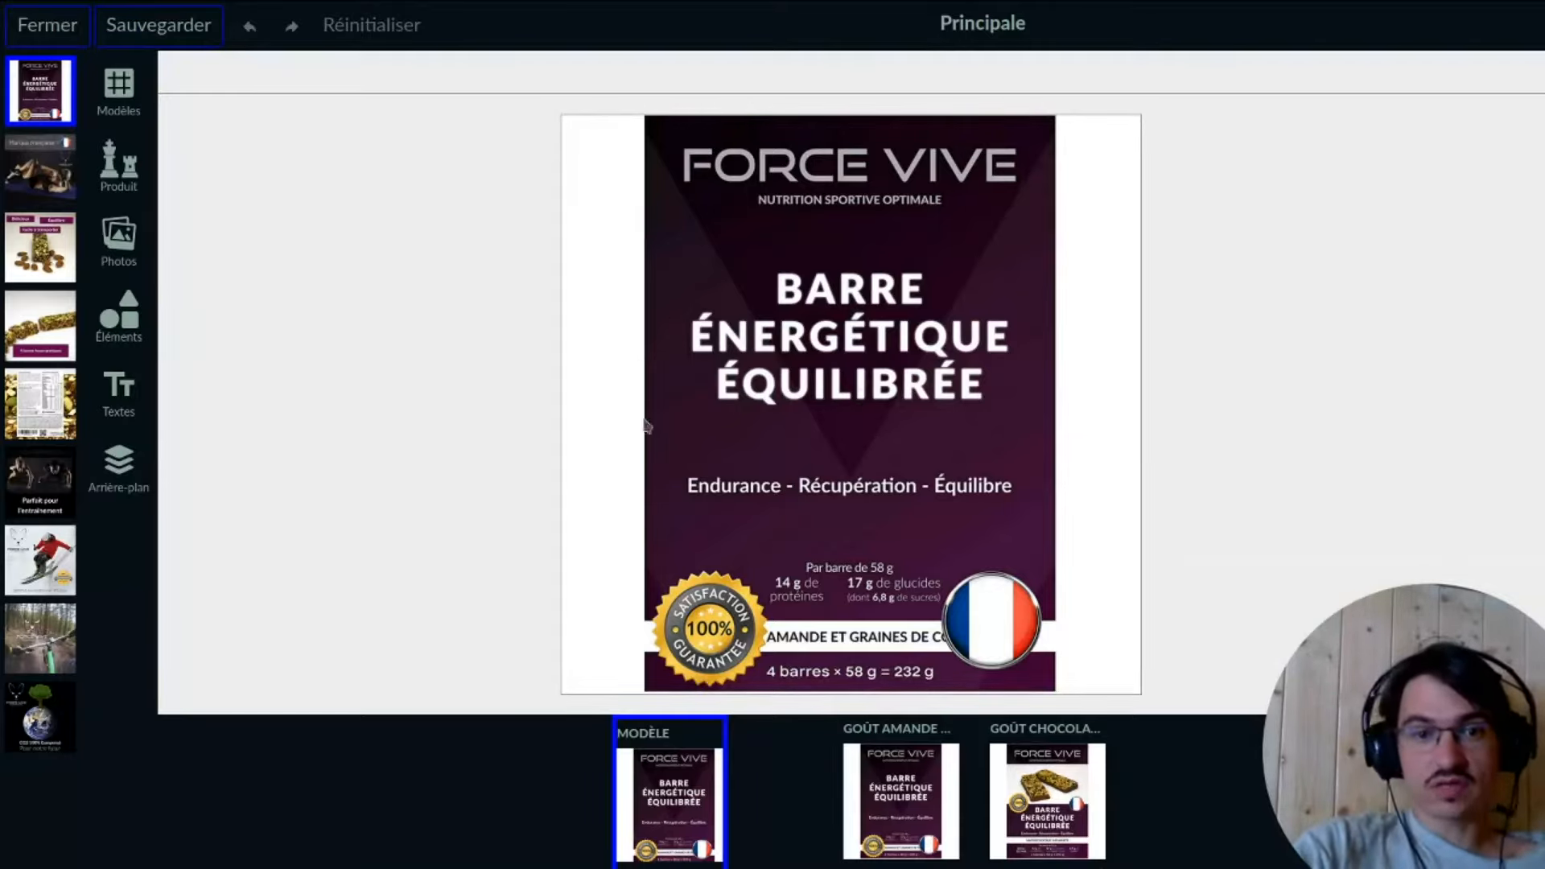
# - Select the product picture on the main image and slightly resize it from its upper-right corner and right edge
pyautogui.click(806, 232)
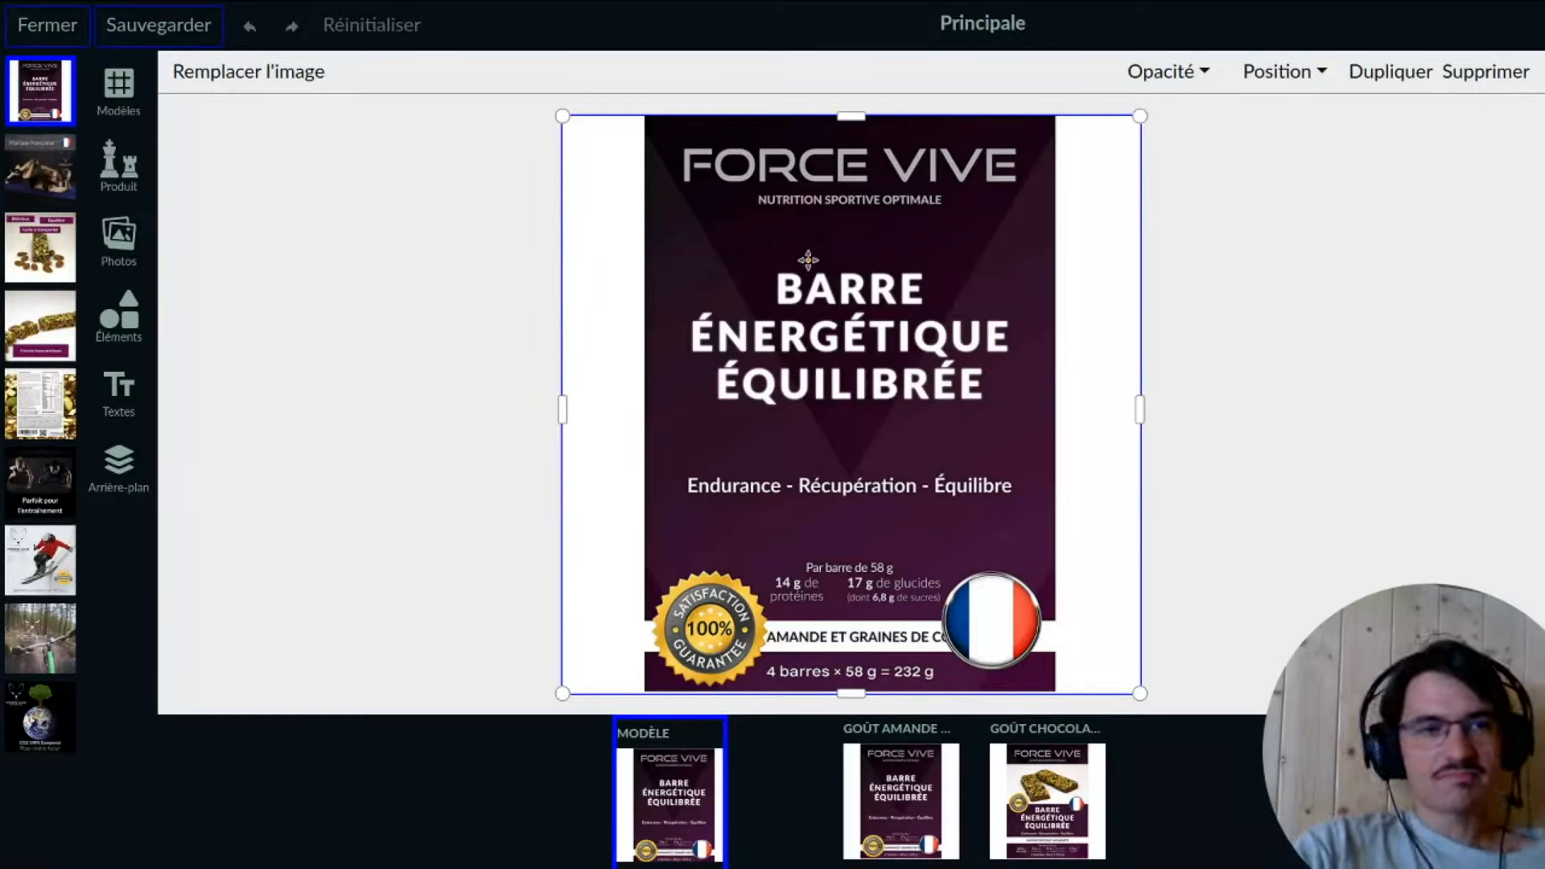
pyautogui.click(970, 268)
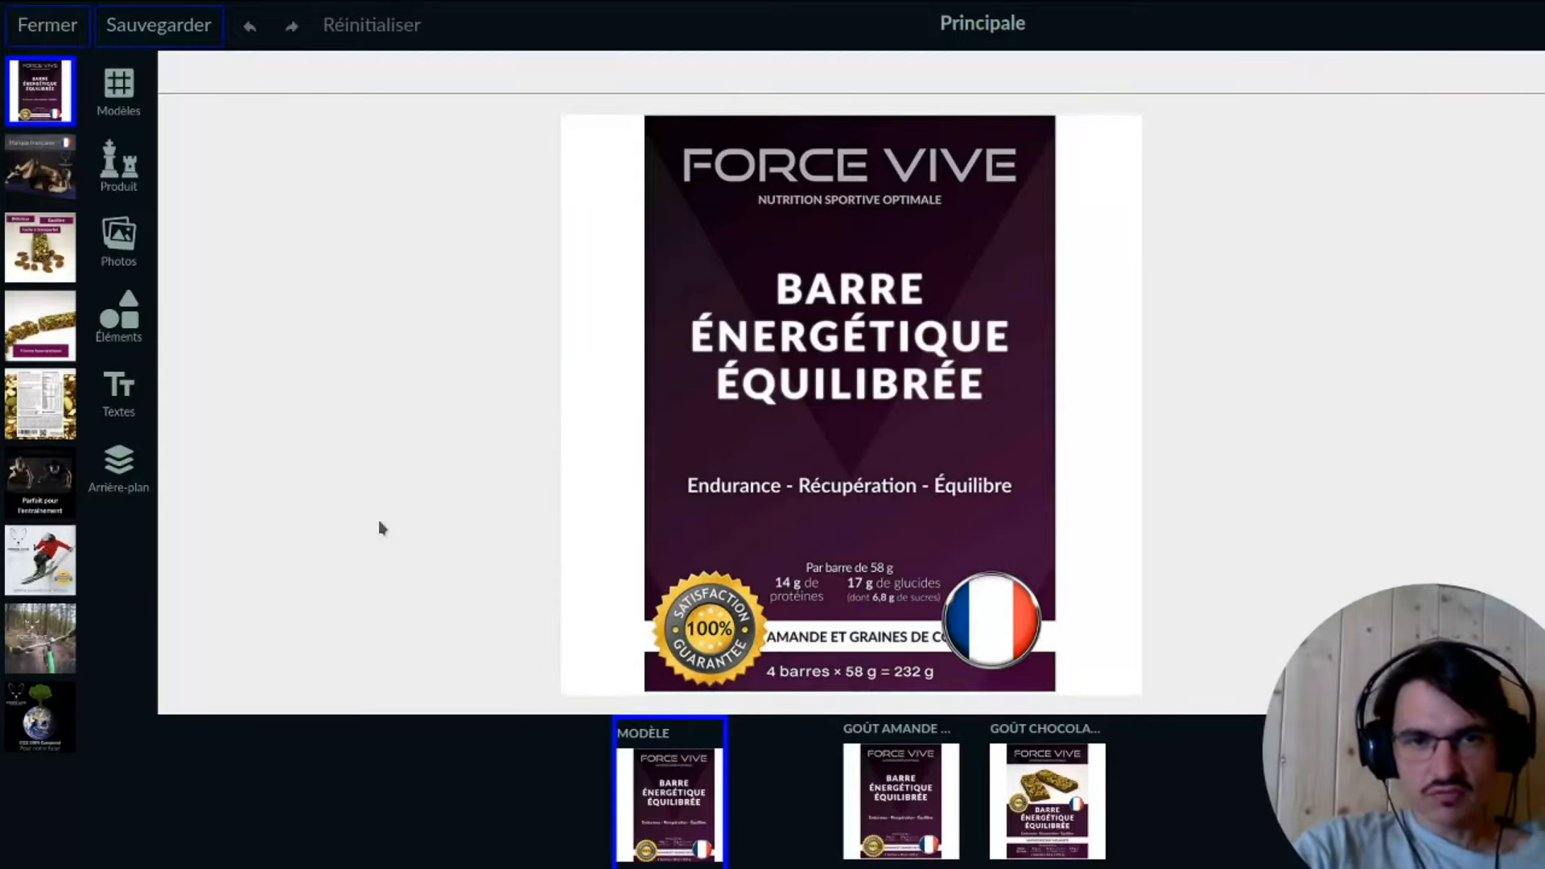
pyautogui.click(770, 441)
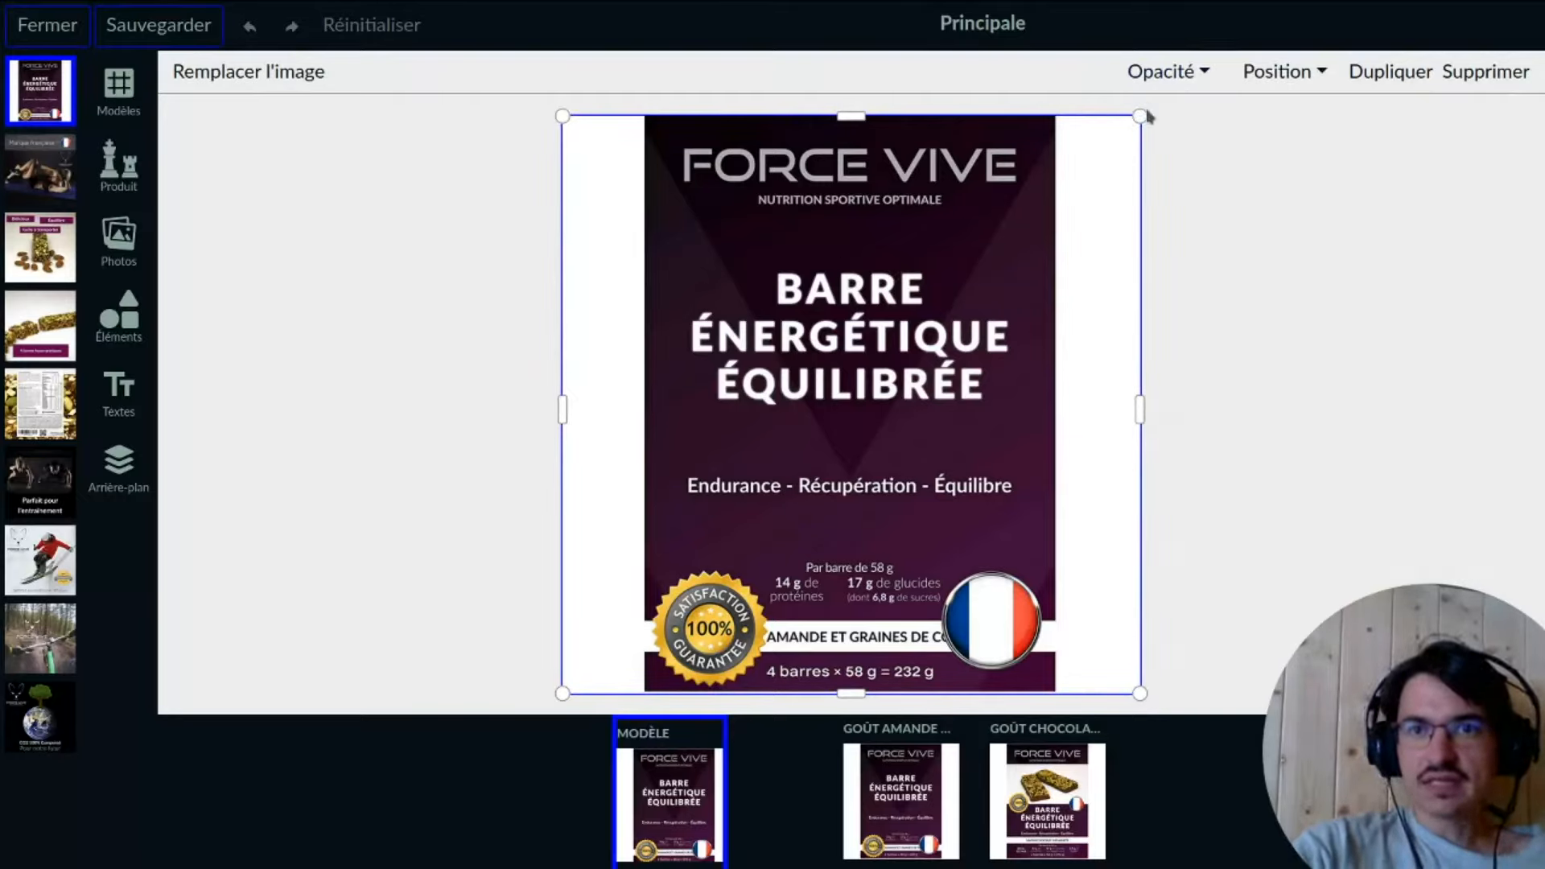
pyautogui.moveTo(1136, 121)
pyautogui.mouseDown()
pyautogui.moveTo(925, 316)
pyautogui.moveTo(963, 262)
pyautogui.moveTo(1138, 113)
pyautogui.mouseUp()
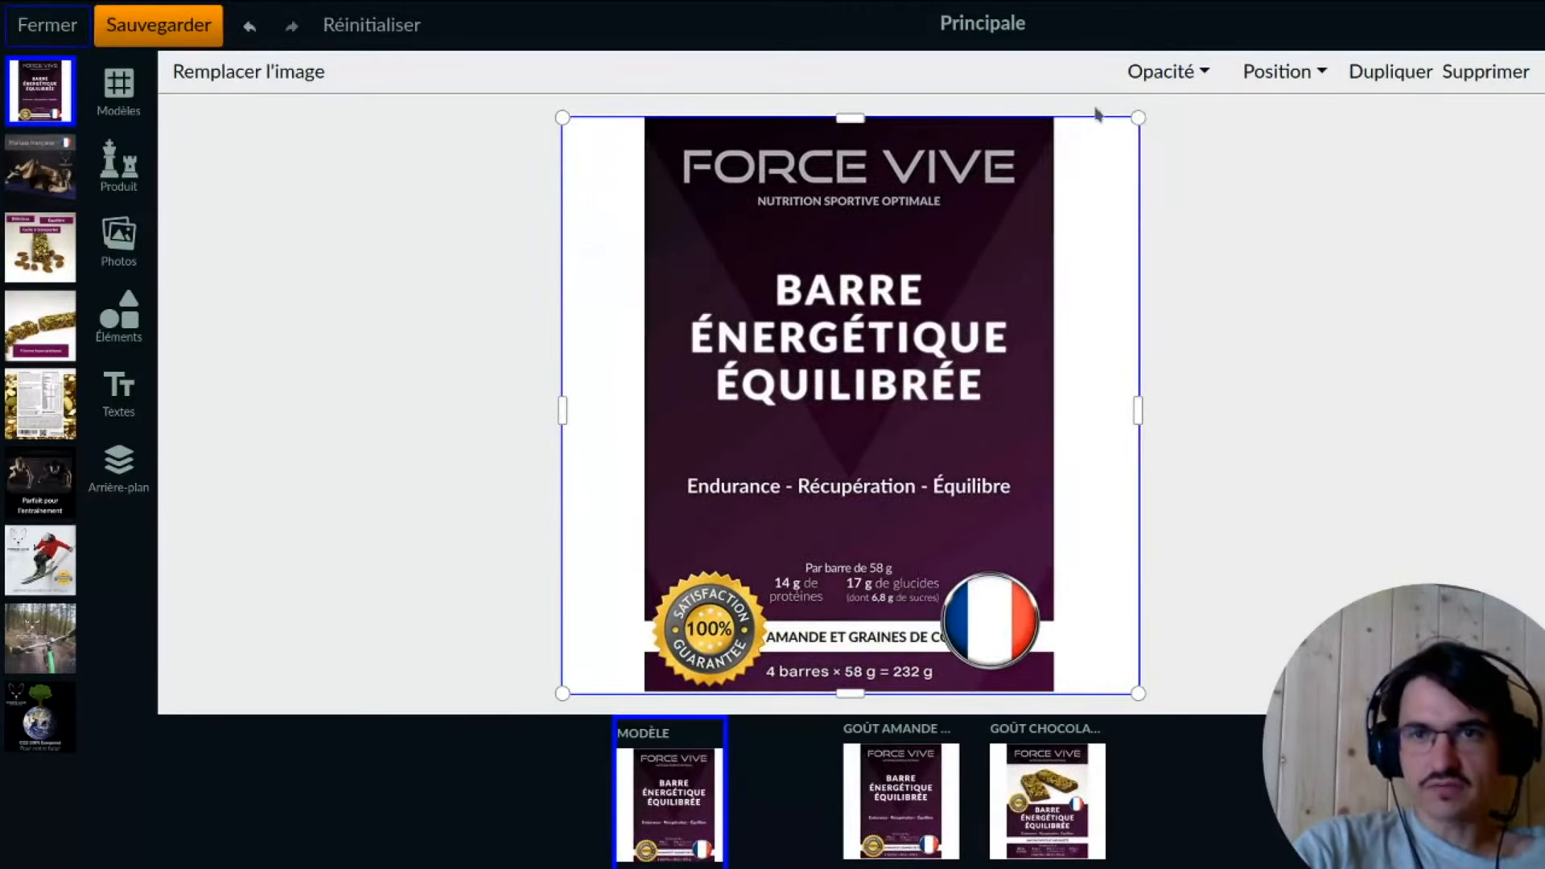
pyautogui.moveTo(1138, 411)
pyautogui.mouseDown()
pyautogui.moveTo(880, 431)
pyautogui.moveTo(1143, 407)
pyautogui.mouseUp()
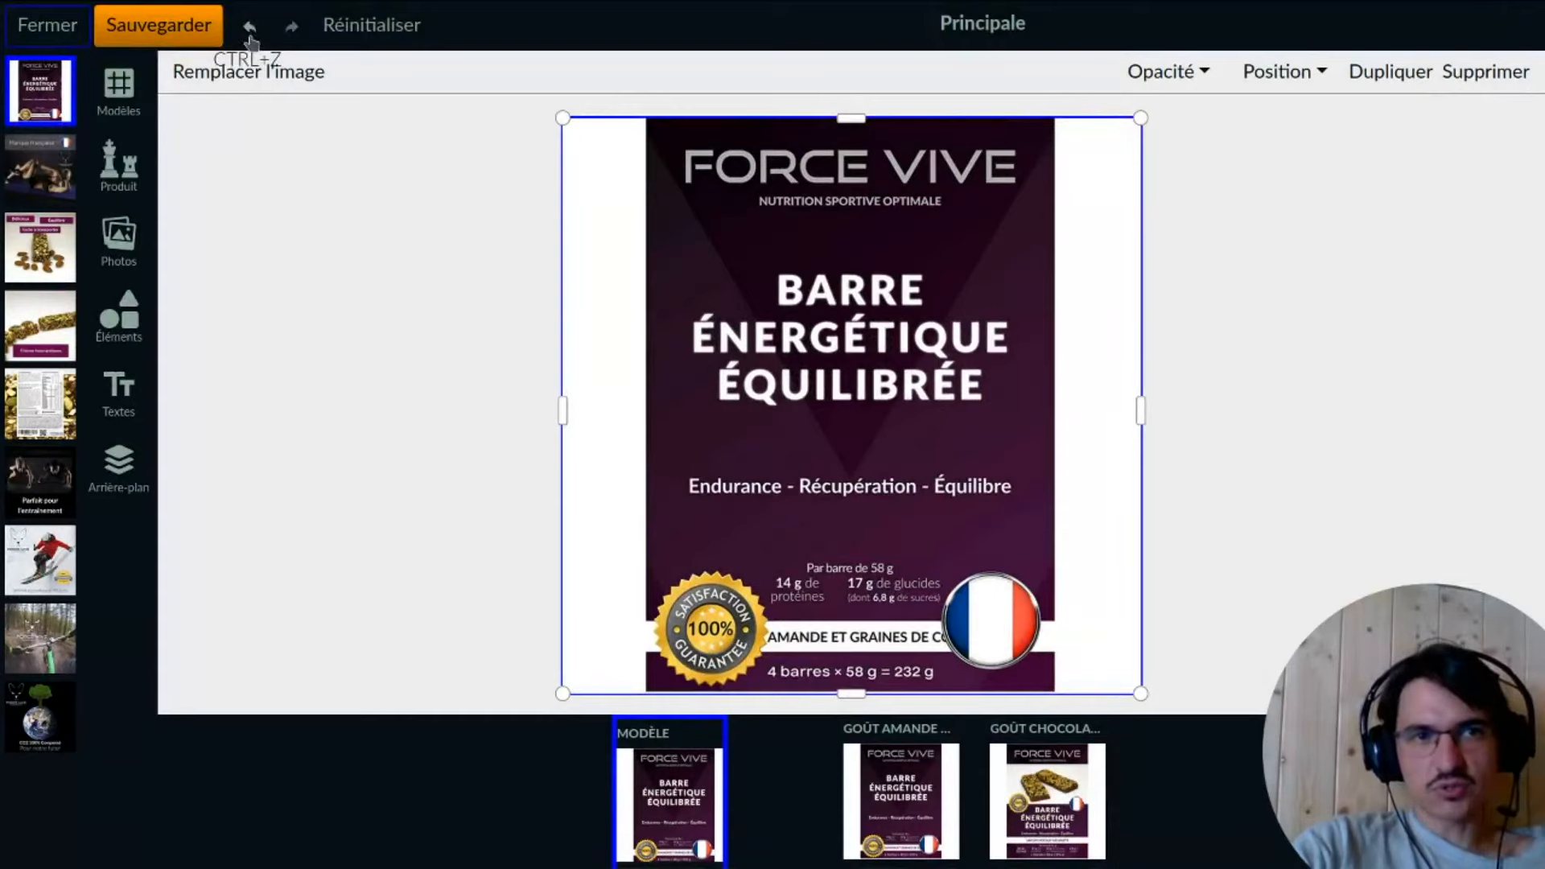
# - Undo both resizes of the product picture and deselect it
pyautogui.click(251, 39)
pyautogui.click(250, 38)
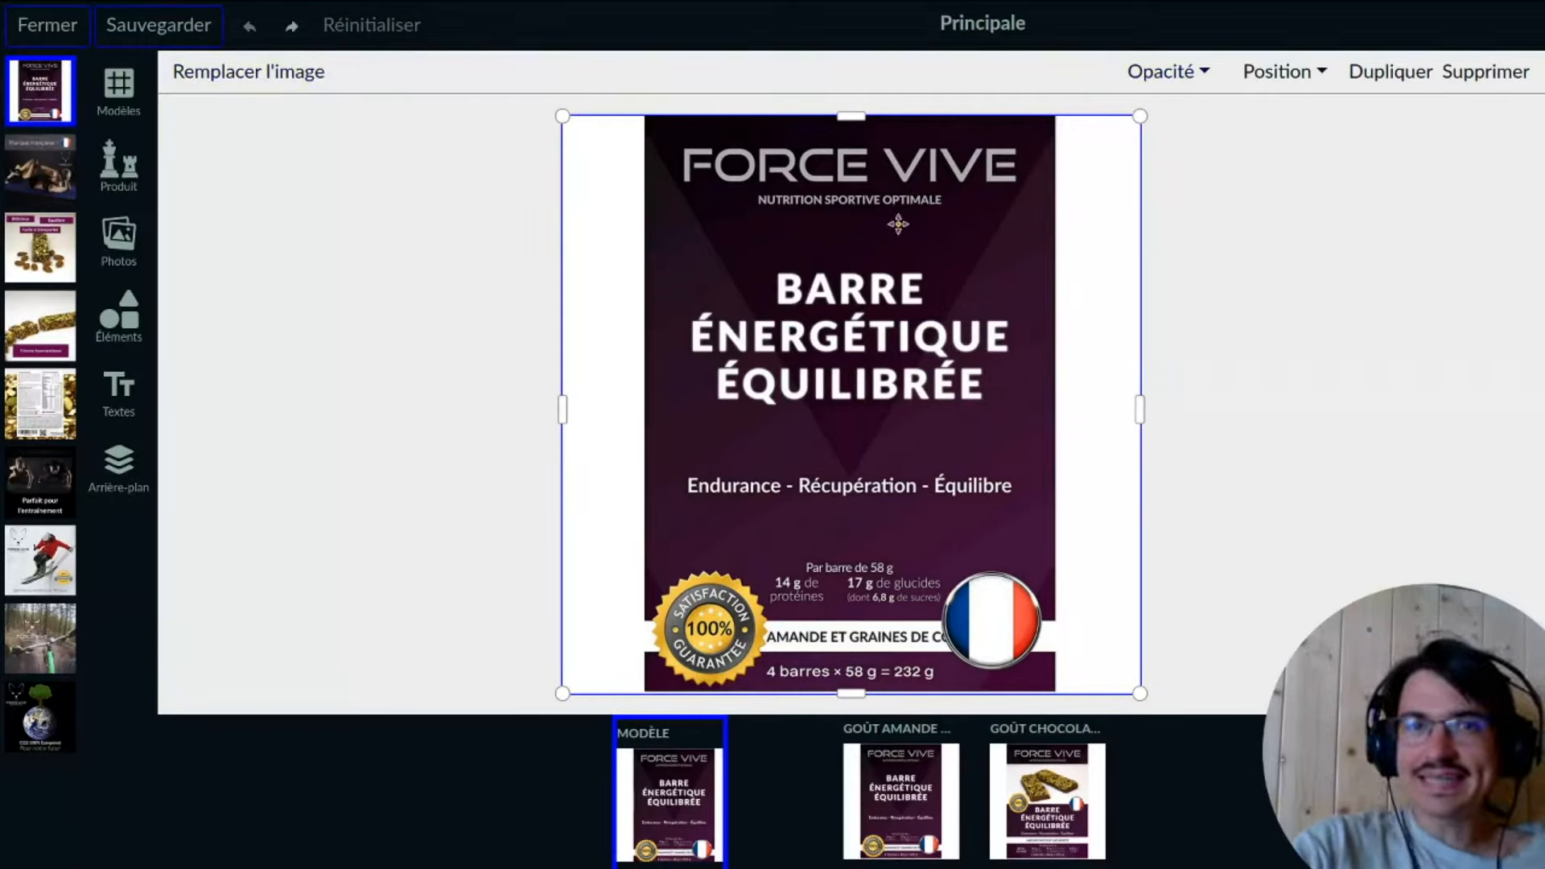
pyautogui.click(898, 224)
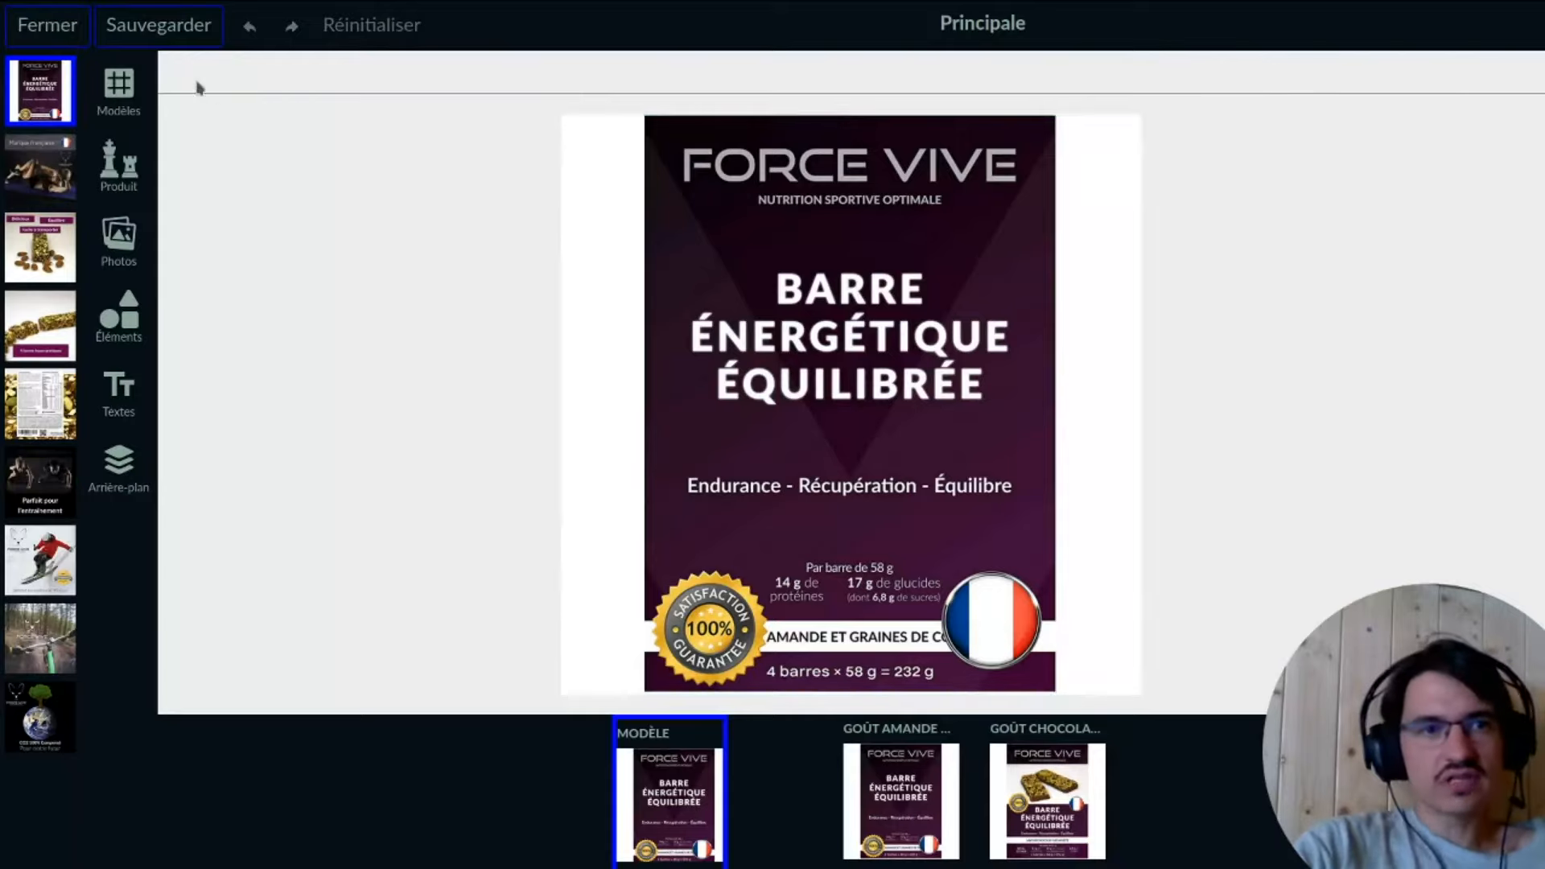
# - Try the opacity setting on the product picture and leave it at full opacity
pyautogui.click(903, 277)
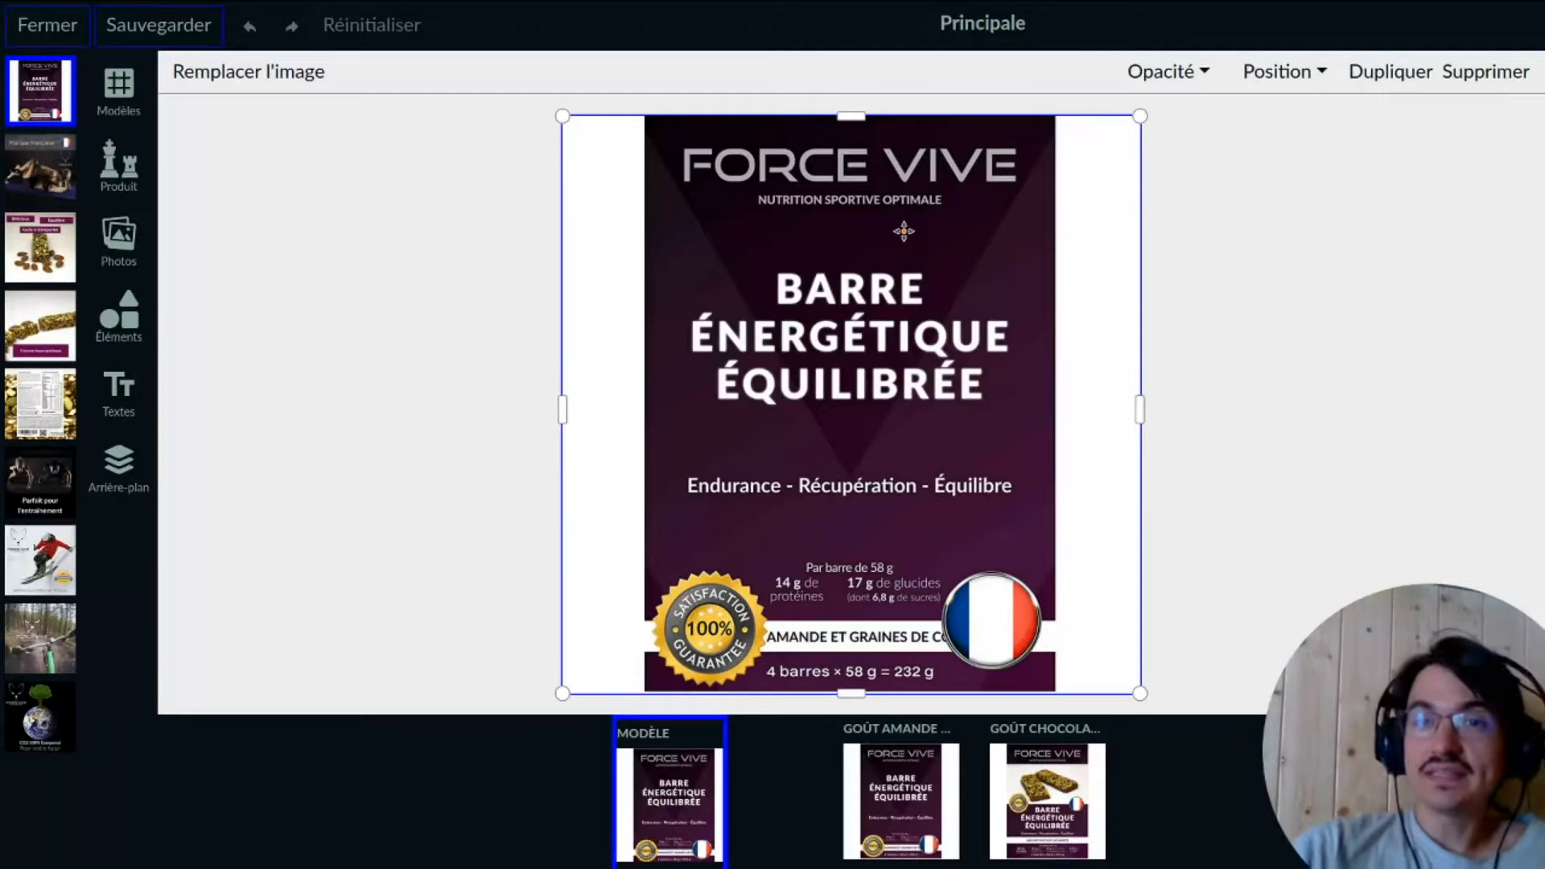
pyautogui.click(1202, 72)
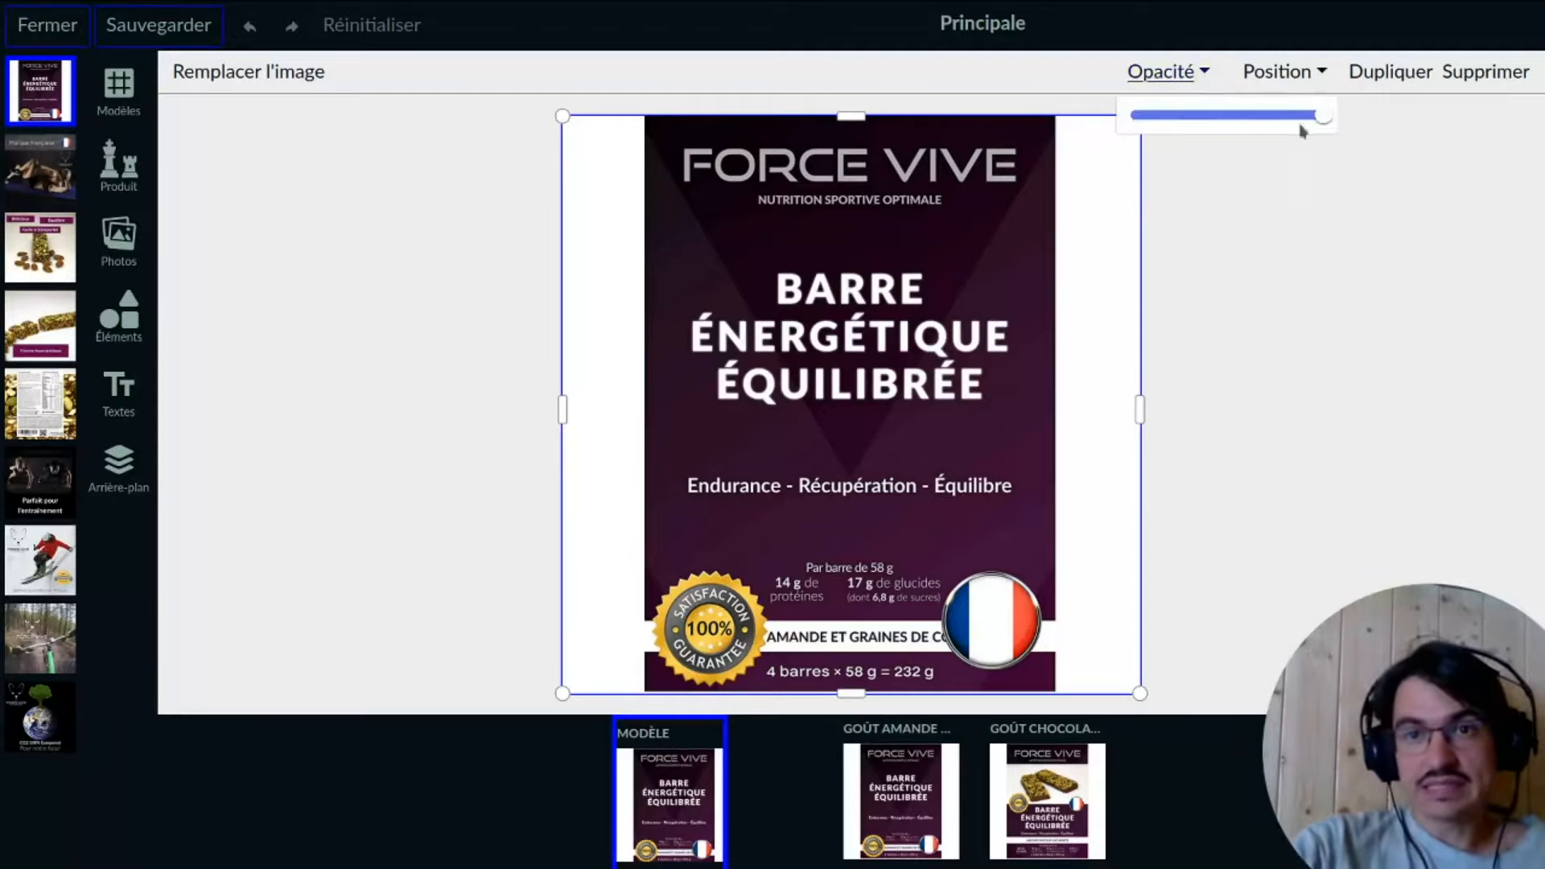
pyautogui.moveTo(1324, 119); pyautogui.dragTo(1356, 108)
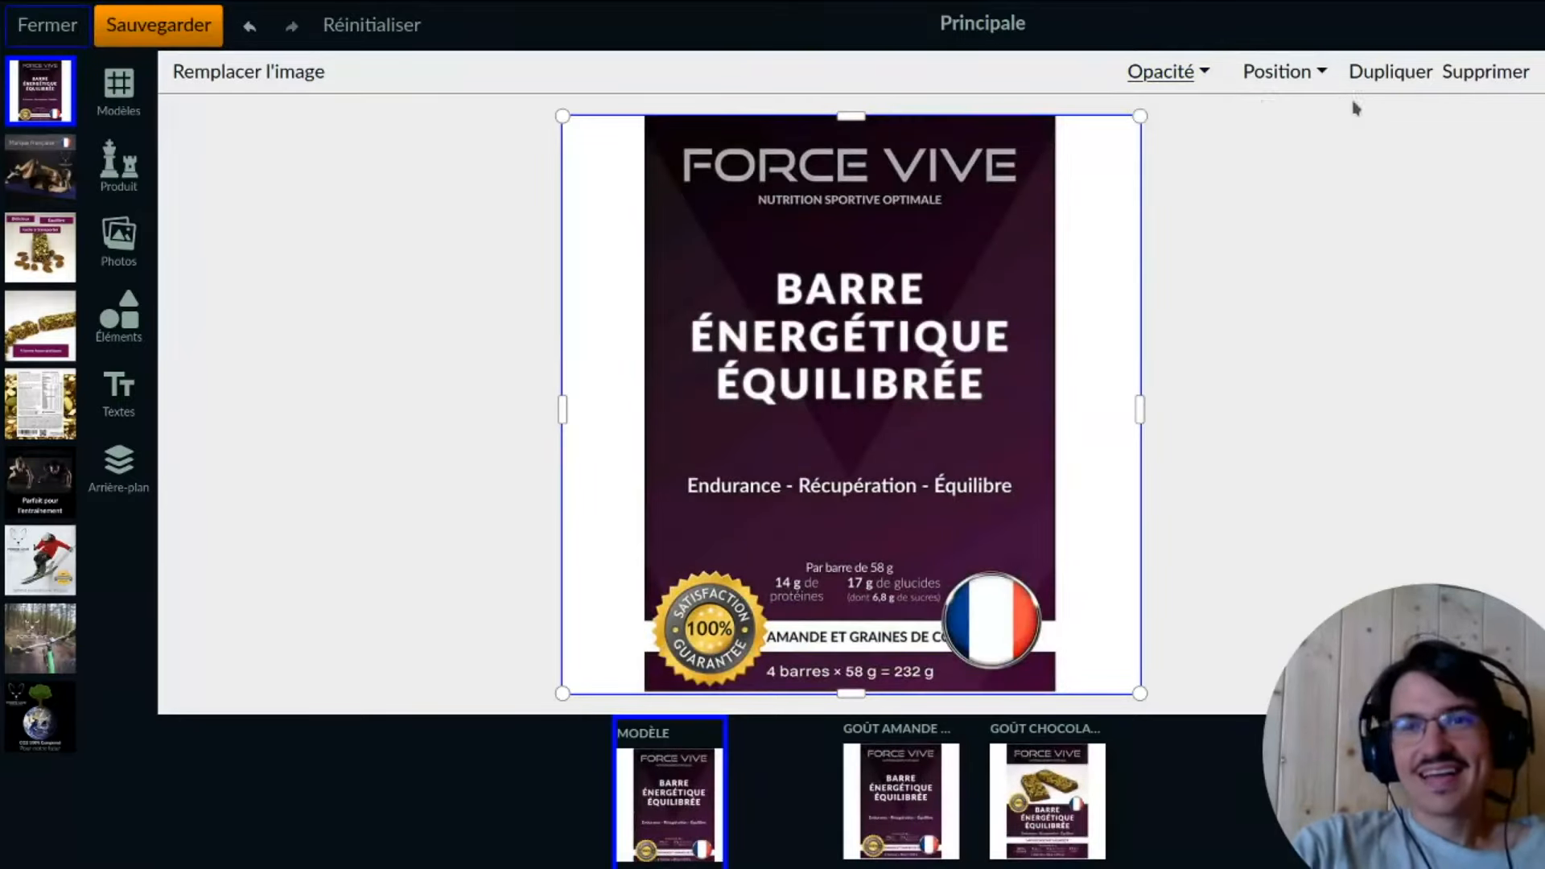
# - Scale the product picture down to a little over half the canvas width and move it away from the canvas's upper-left corner
pyautogui.click(1300, 85)
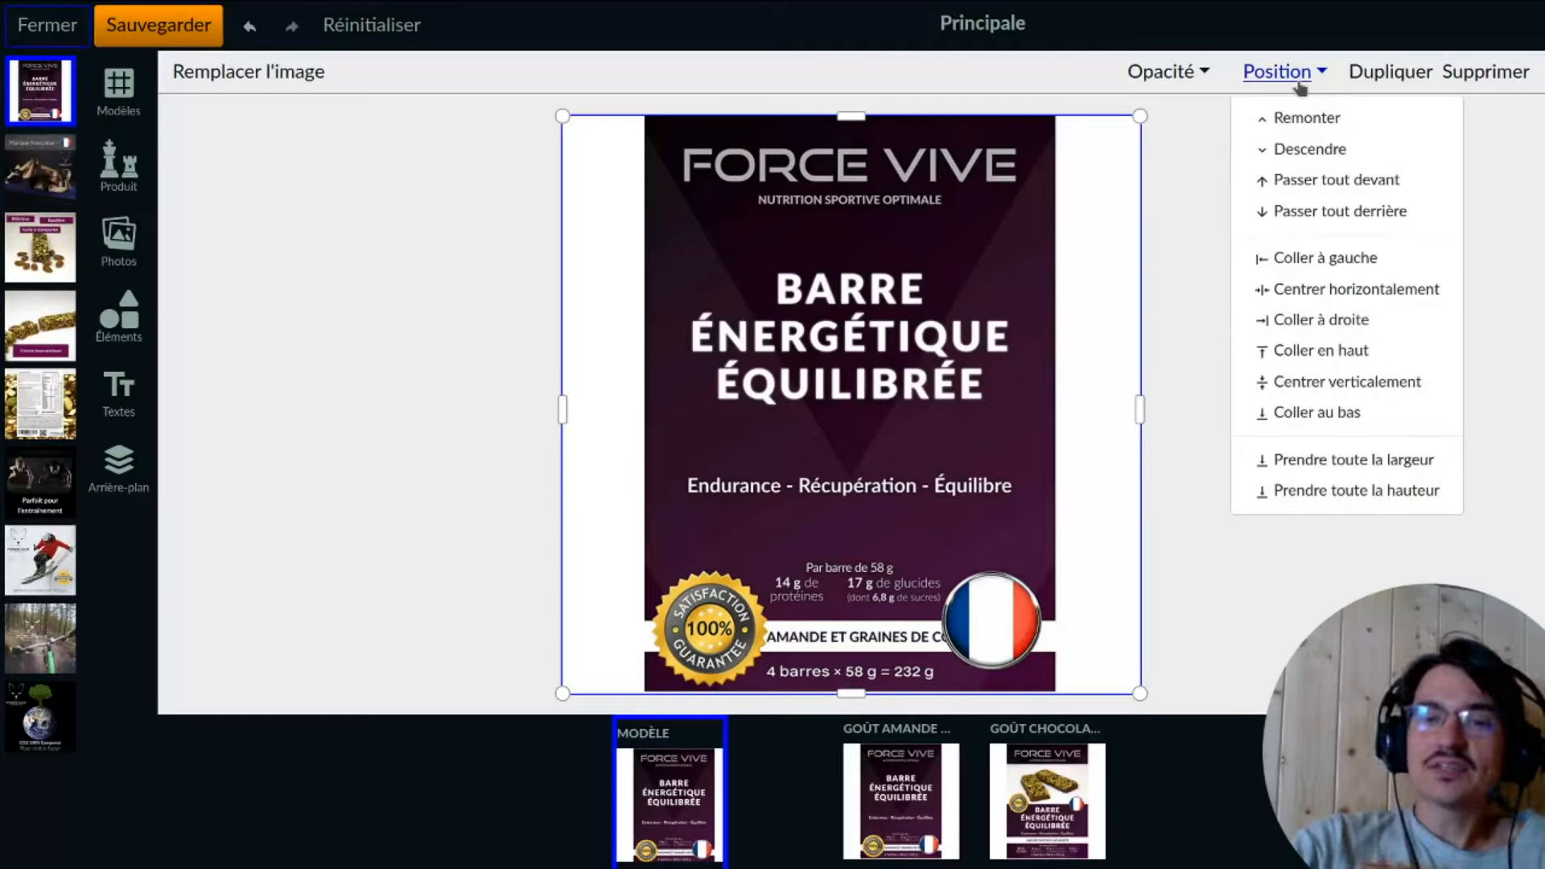
pyautogui.click(992, 282)
pyautogui.click(1059, 670)
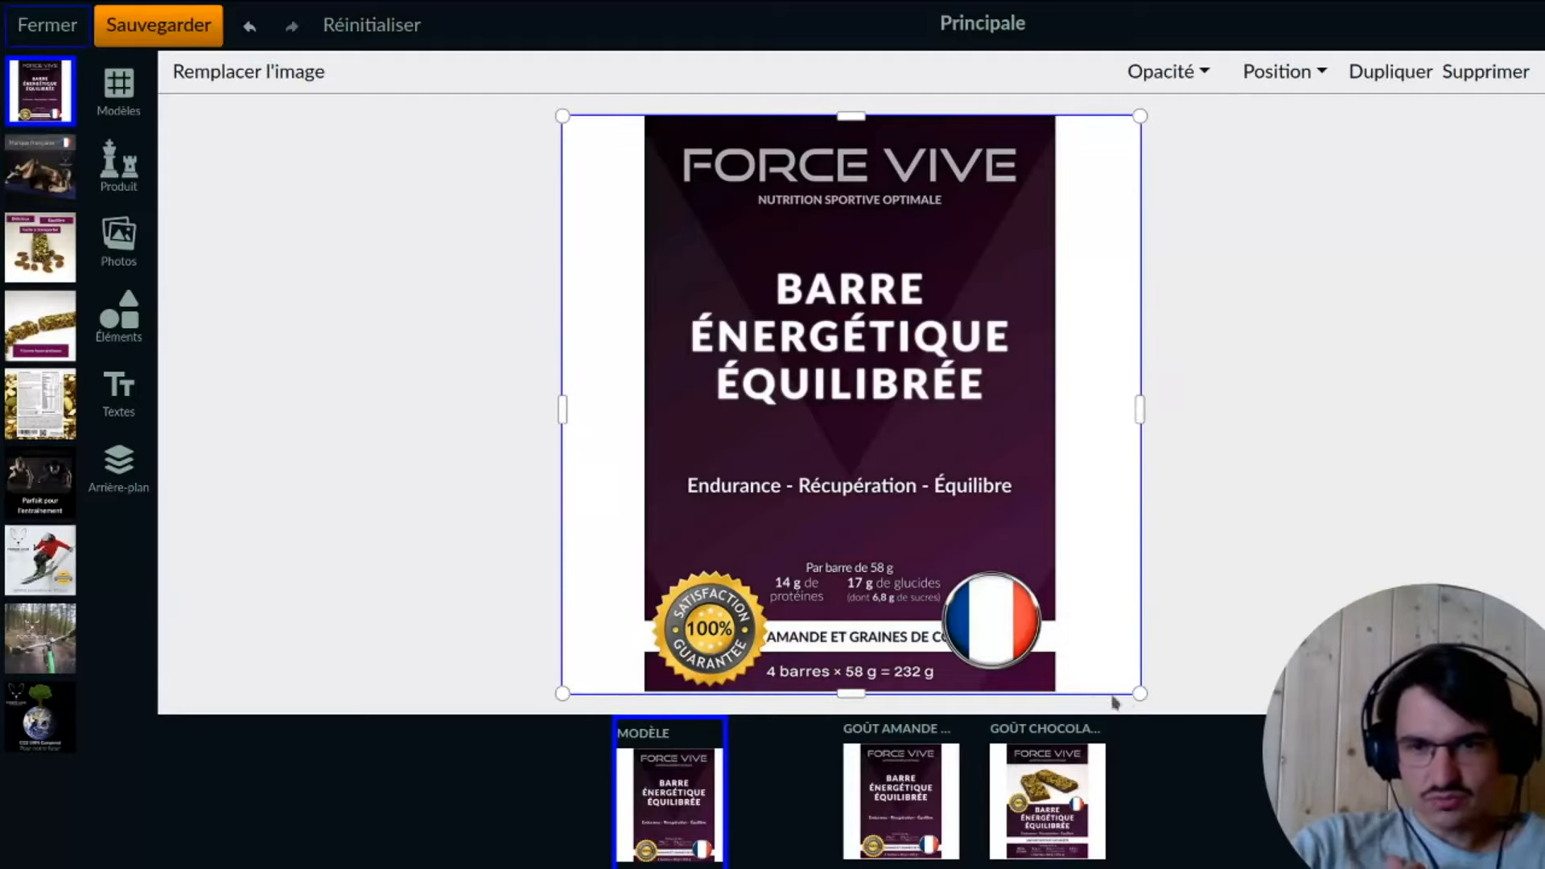
pyautogui.moveTo(1137, 692); pyautogui.dragTo(897, 452)
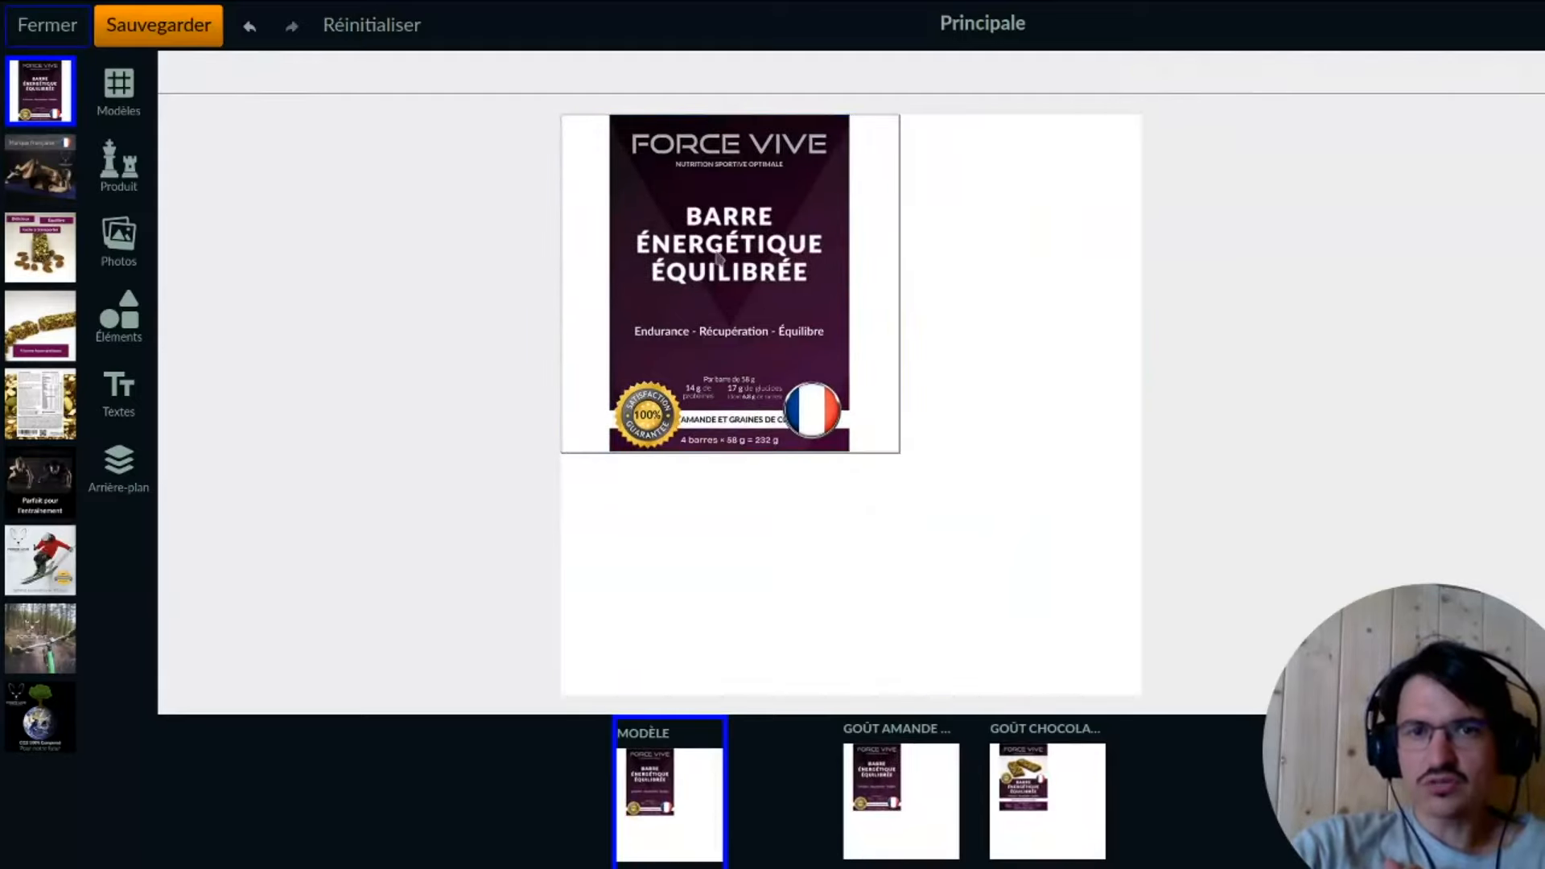
pyautogui.click(710, 247)
pyautogui.moveTo(711, 247); pyautogui.dragTo(767, 313)
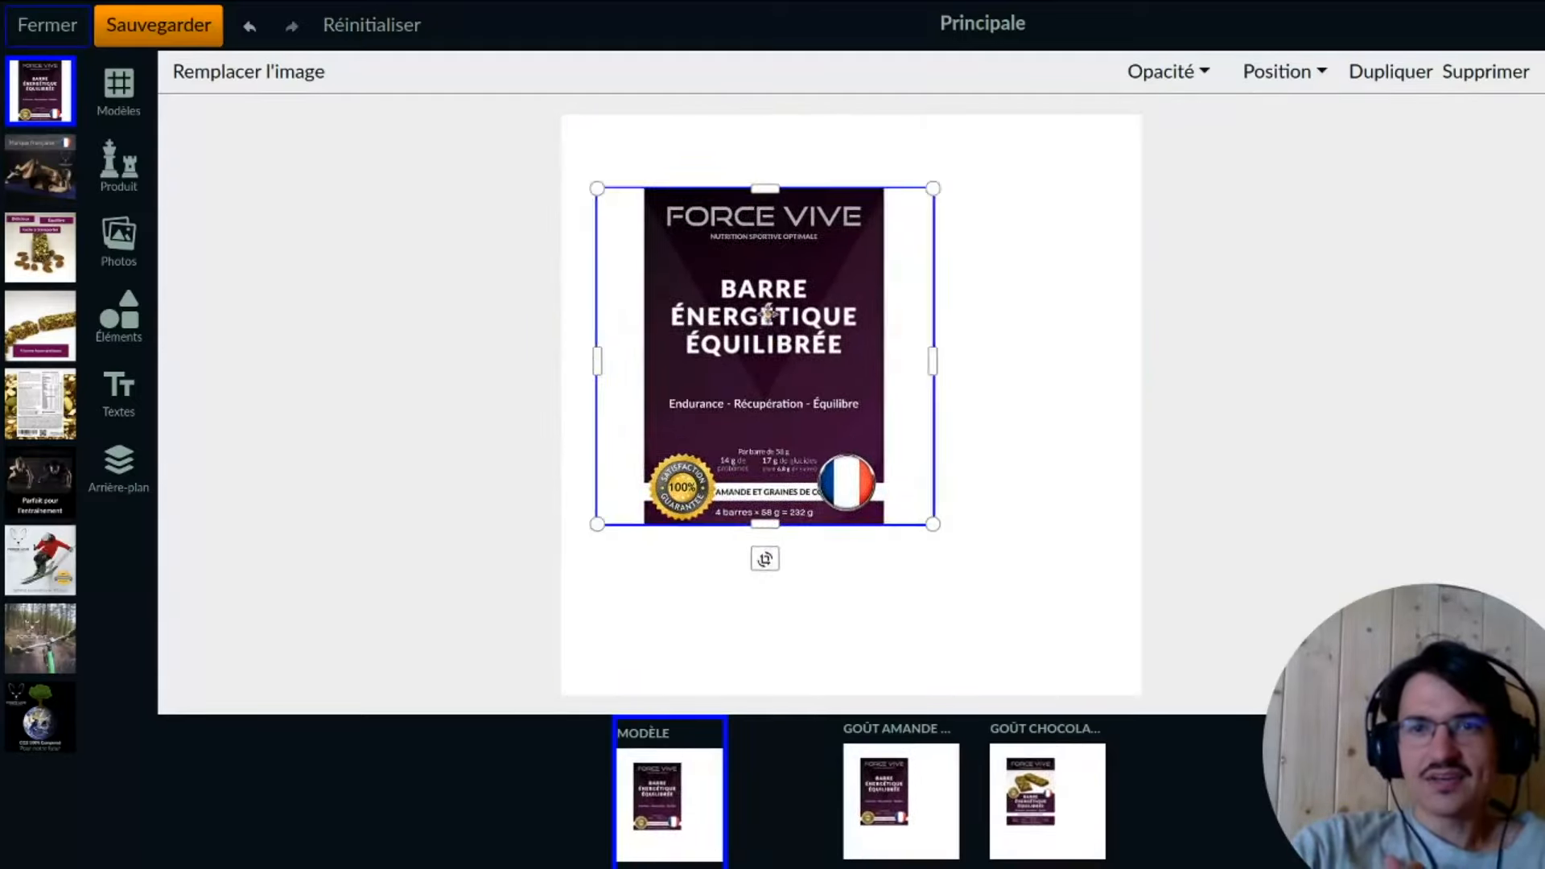
# - Make the product picture take the full height and full width of the canvas
pyautogui.click(1312, 77)
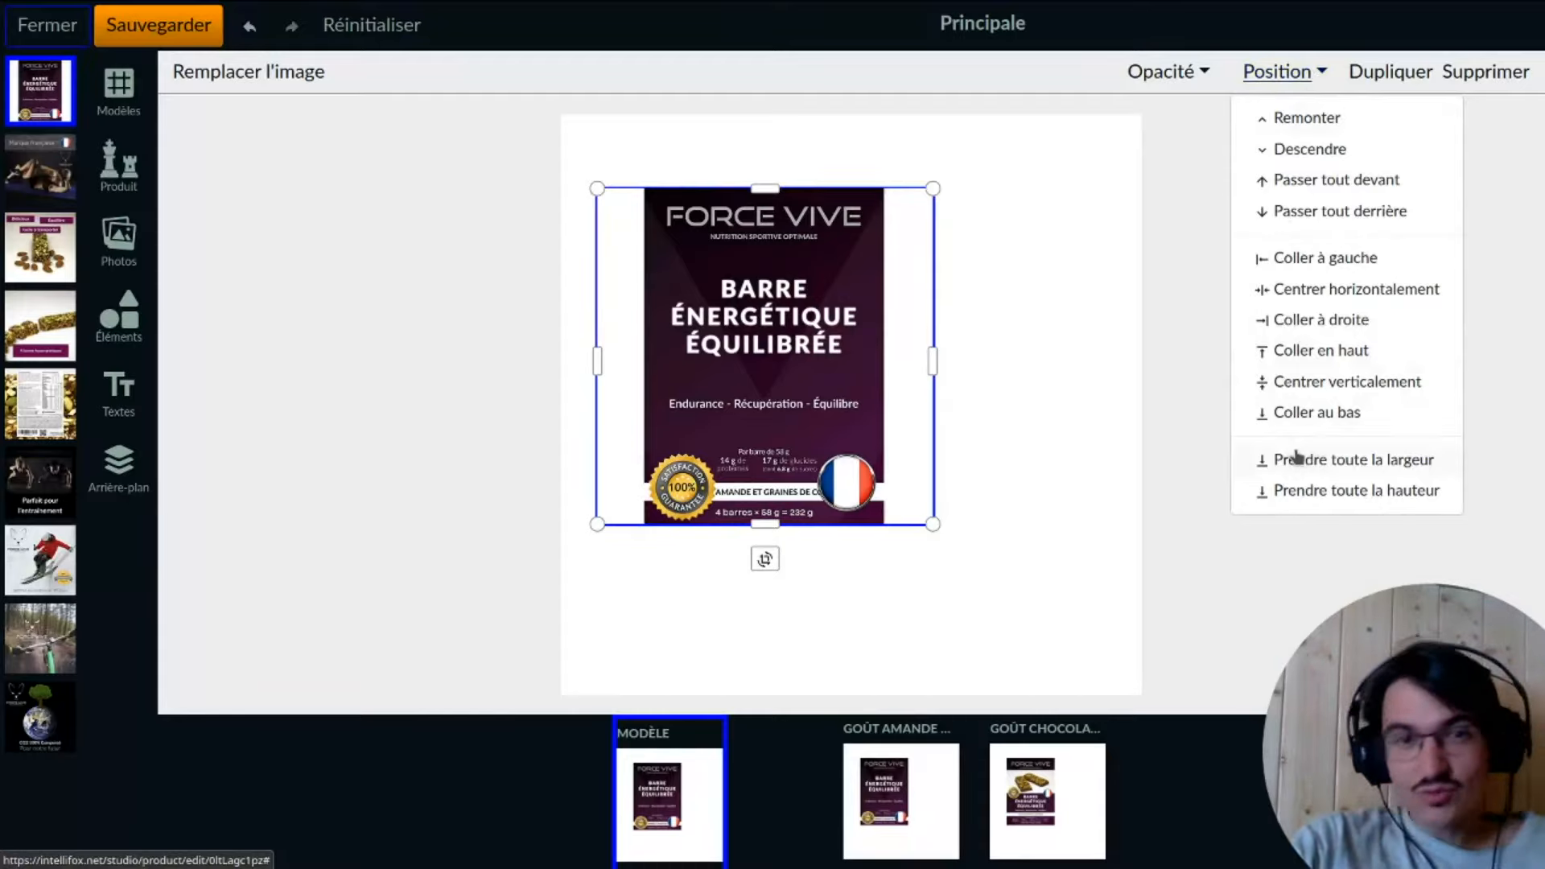
pyautogui.click(1314, 492)
pyautogui.click(1308, 461)
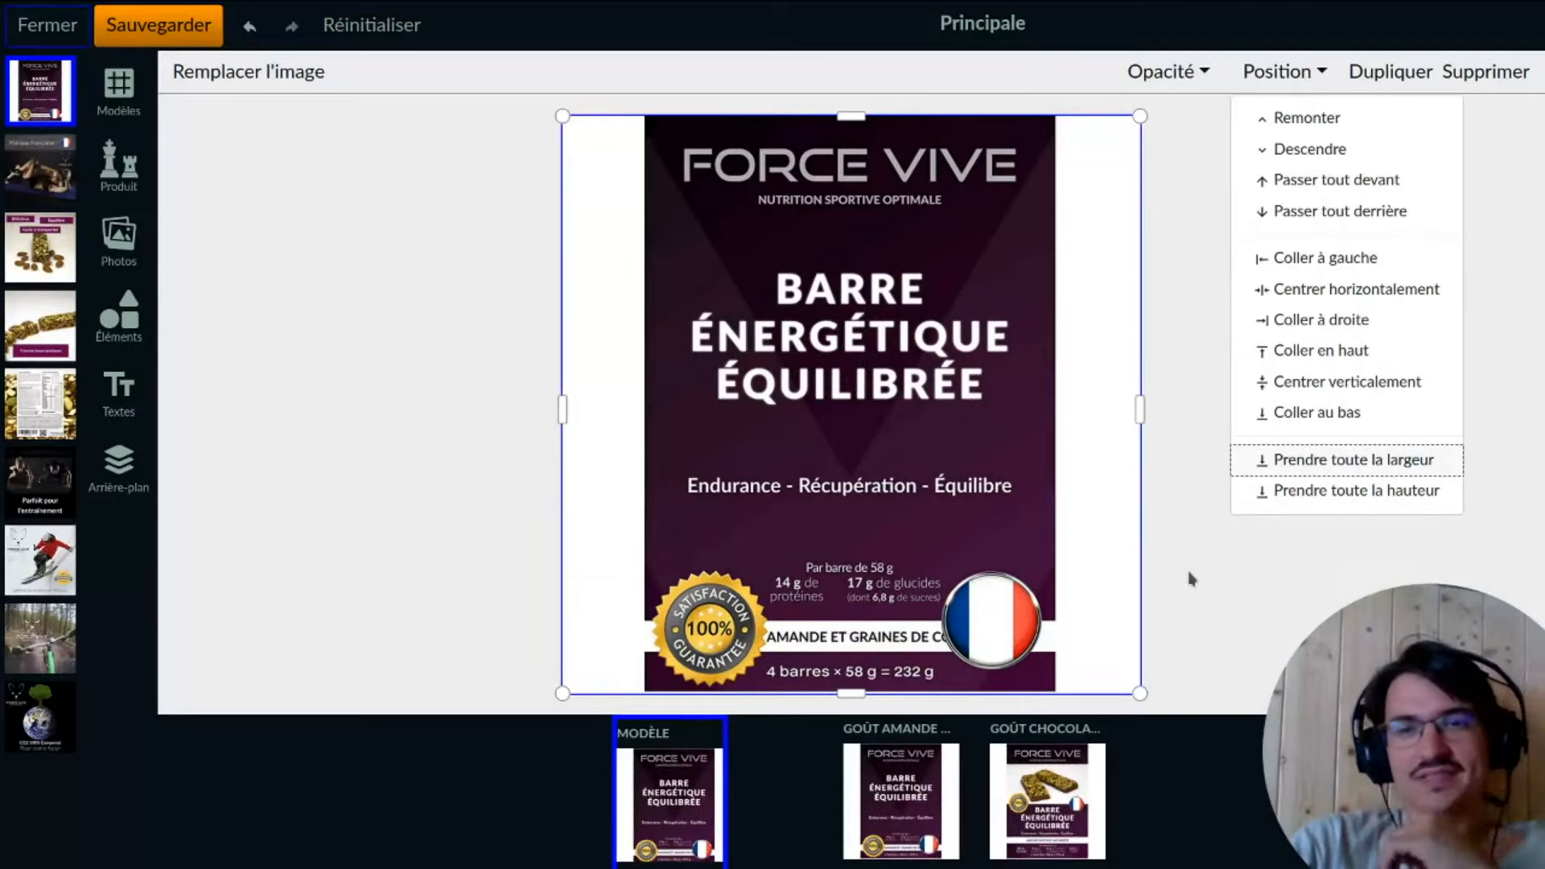
pyautogui.click(1185, 682)
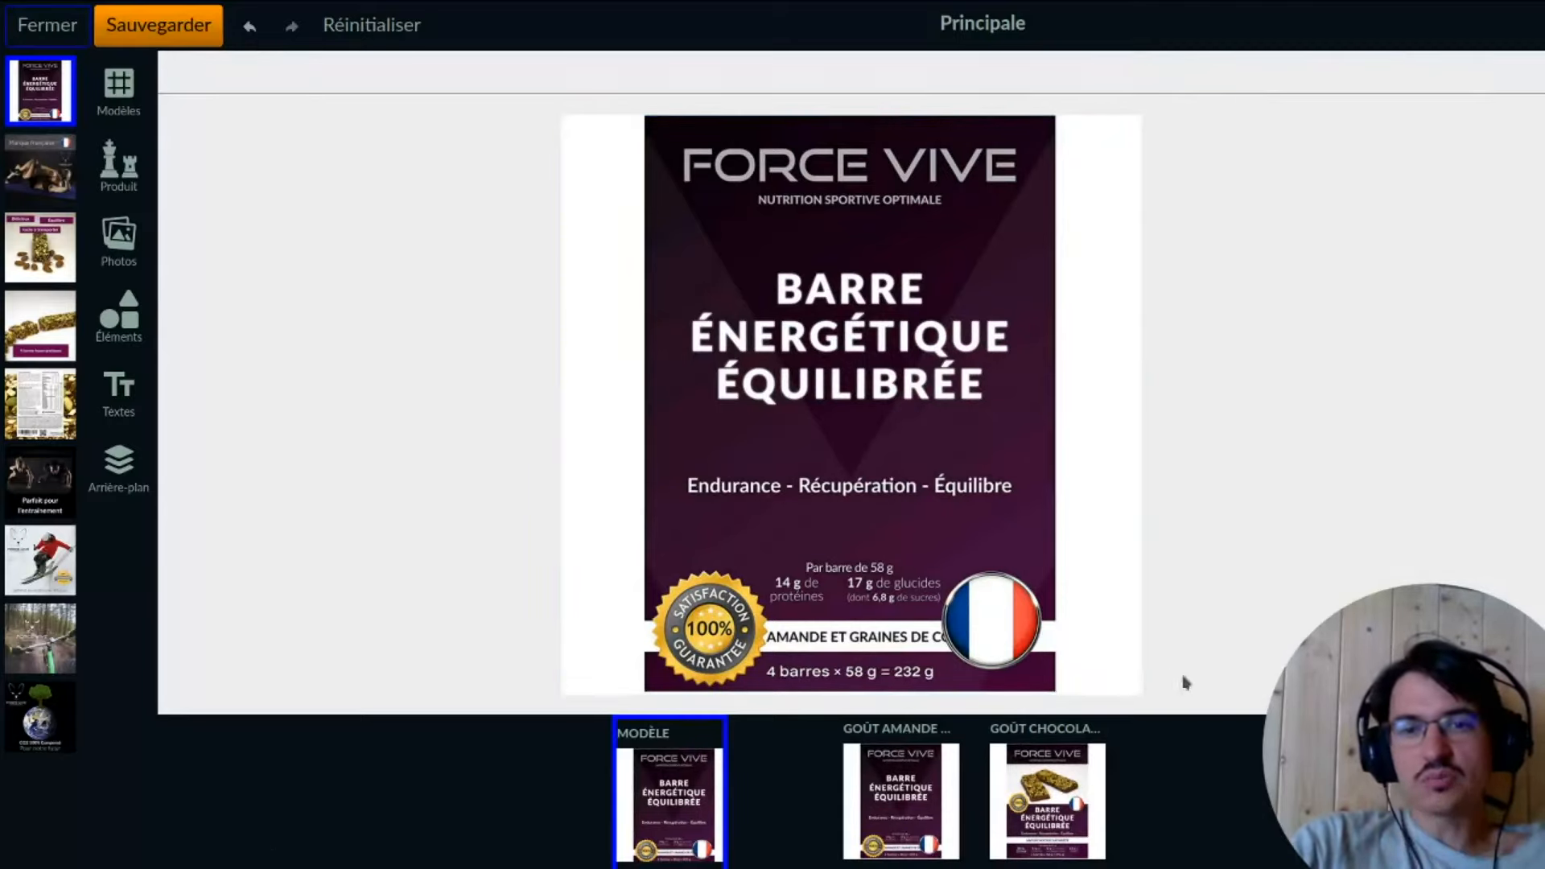
# - Undo the full-height and full-width changes and reselect the reduced product picture
pyautogui.hotkey('ctrl', 'z')
pyautogui.hotkey('ctrl', 'z')
pyautogui.click(813, 309)
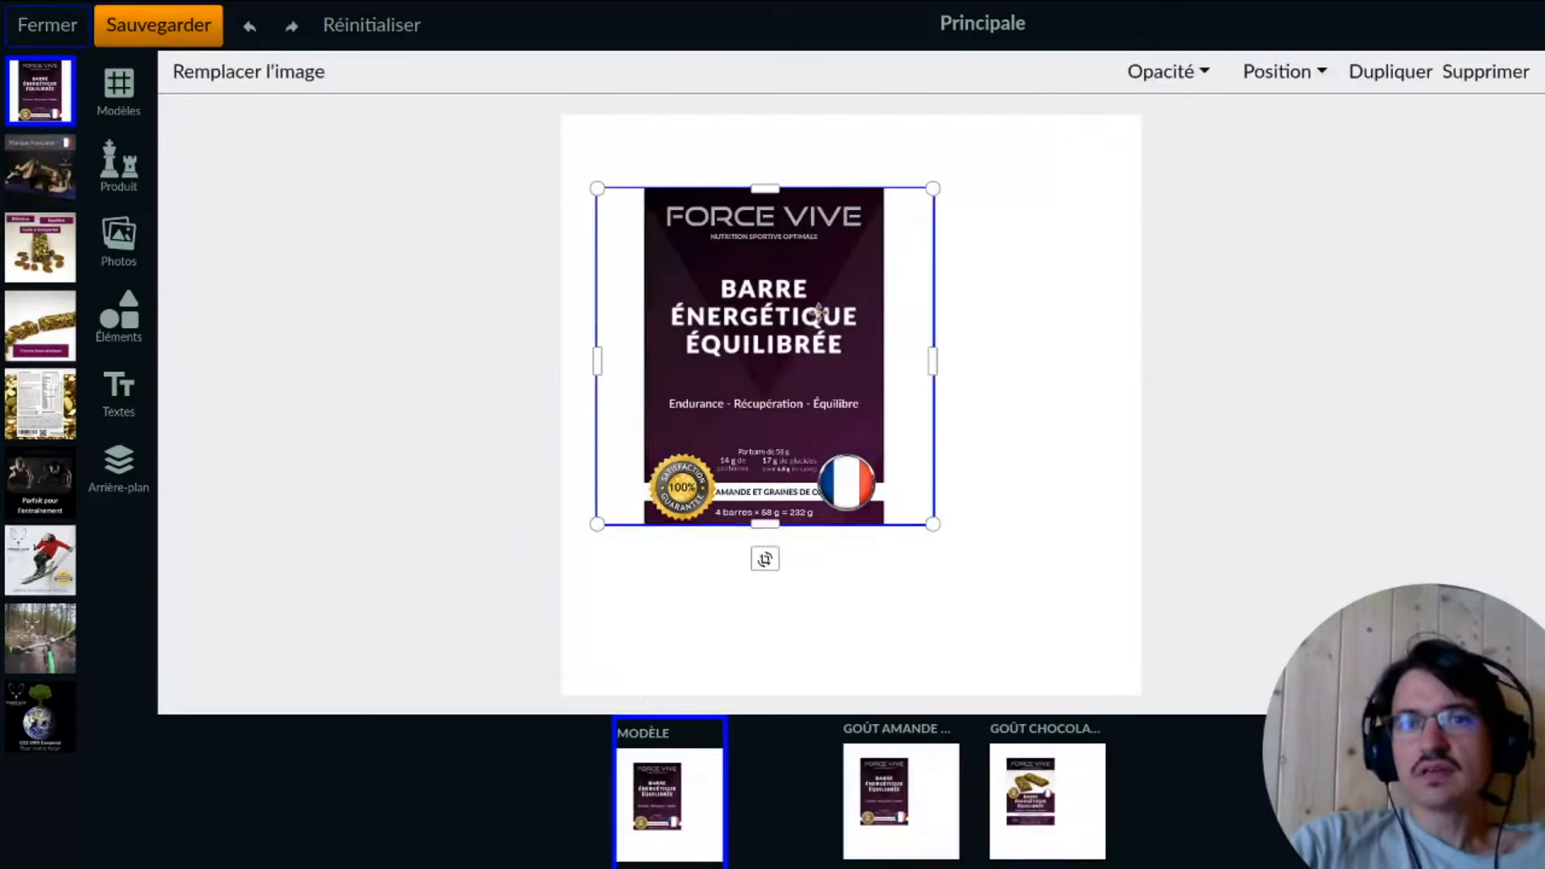
# - Try the horizontal alignments on the product picture: left, centre and right, ending at the canvas's left edge
pyautogui.click(1291, 77)
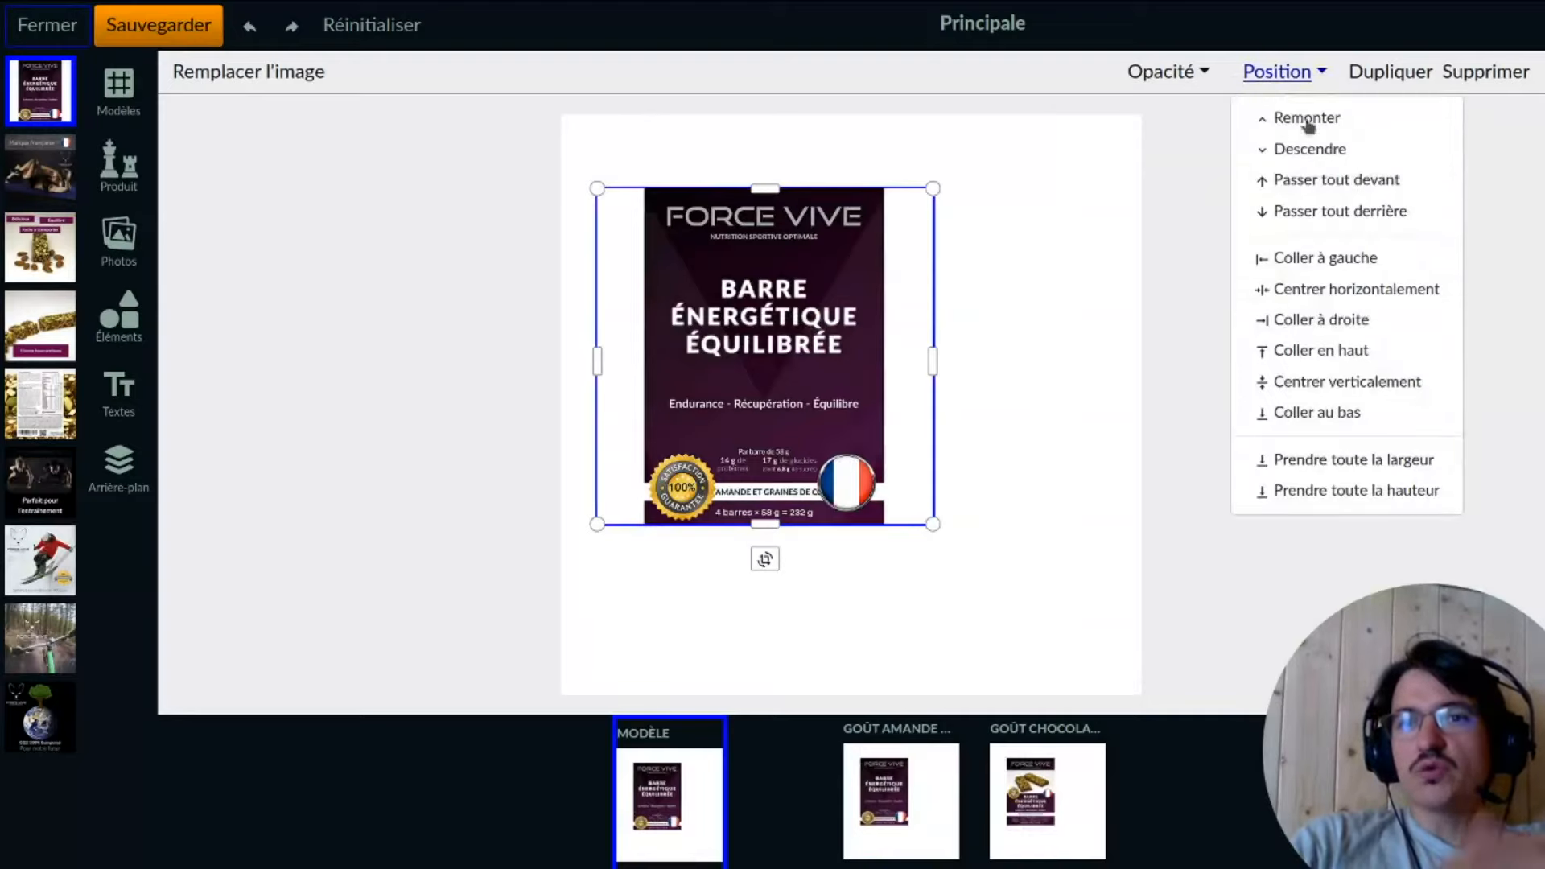
pyautogui.click(1321, 263)
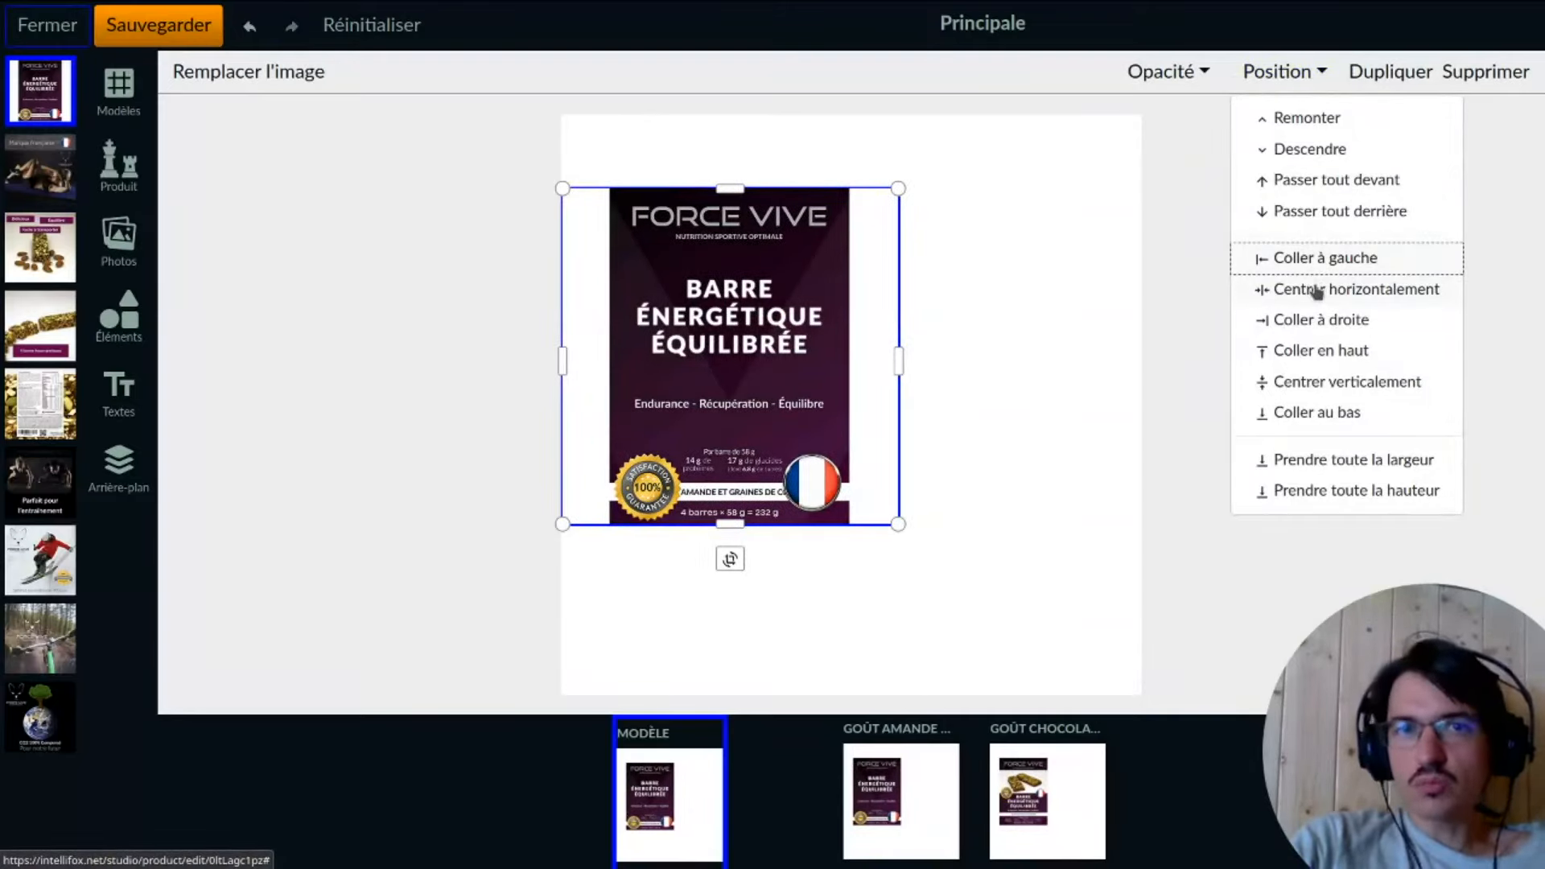
pyautogui.click(1315, 289)
pyautogui.click(1318, 319)
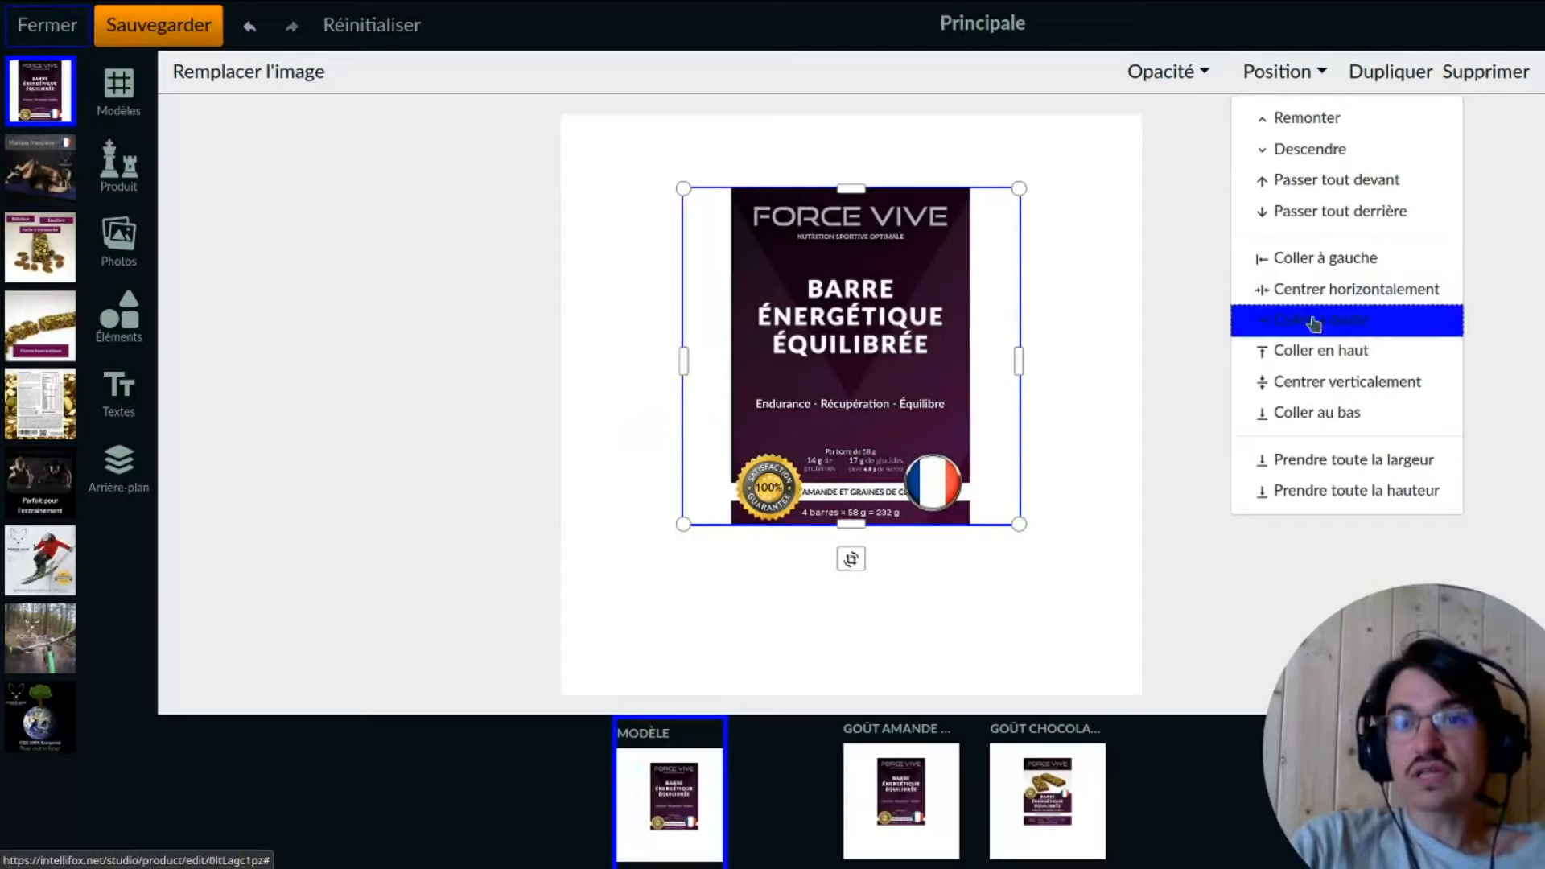
pyautogui.click(1312, 296)
pyautogui.click(1312, 258)
# - Try the vertical alignments on the product picture: top, centre and bottom, ending at the canvas's top edge
pyautogui.click(1312, 350)
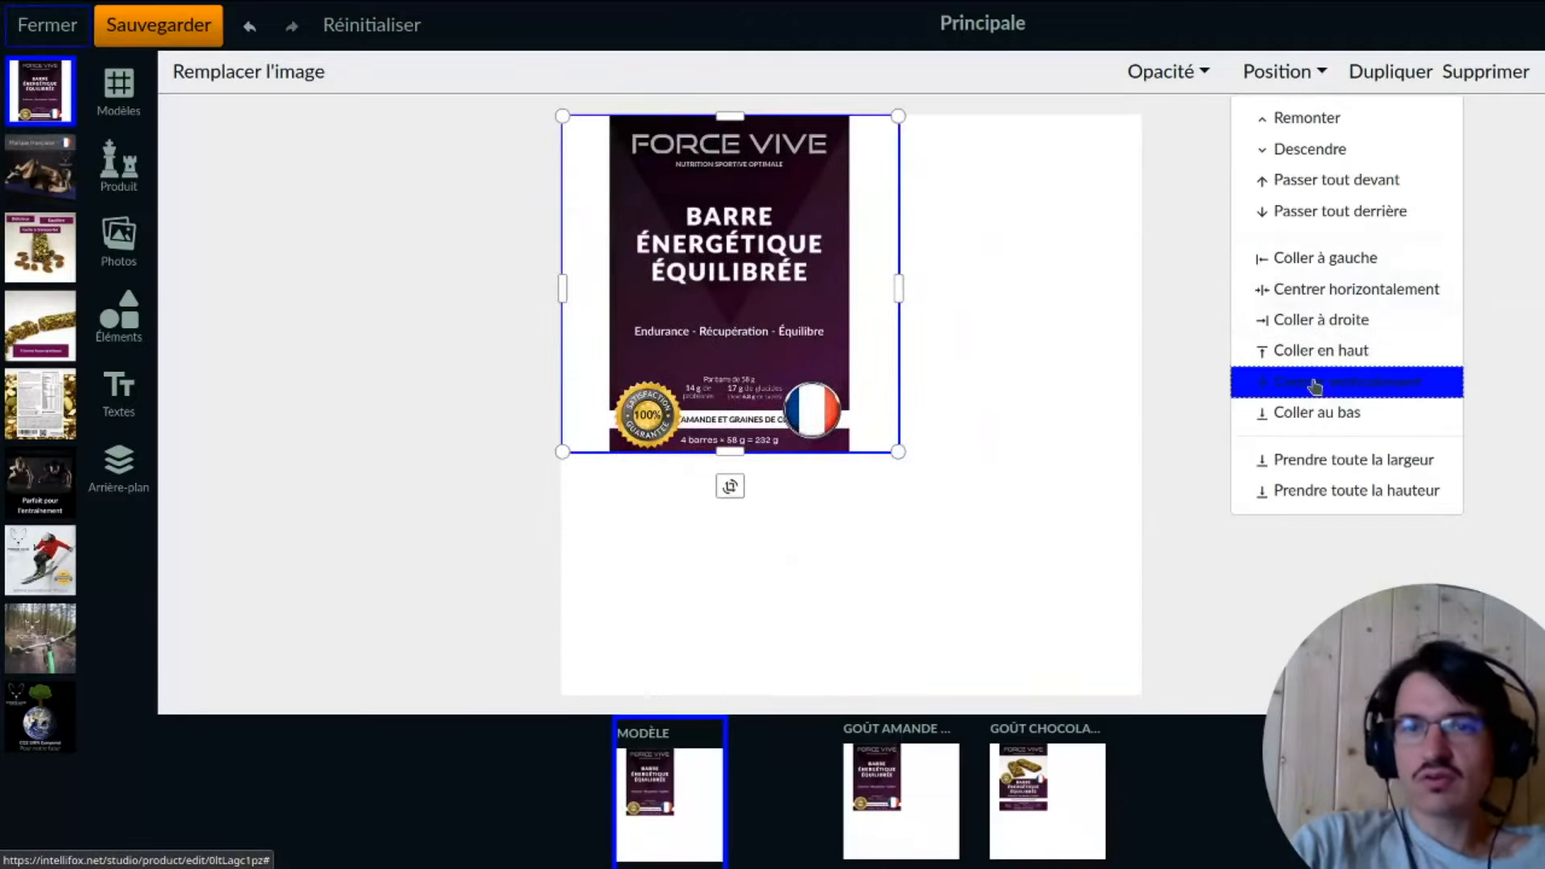
pyautogui.click(1312, 381)
pyautogui.click(1315, 415)
pyautogui.click(1320, 351)
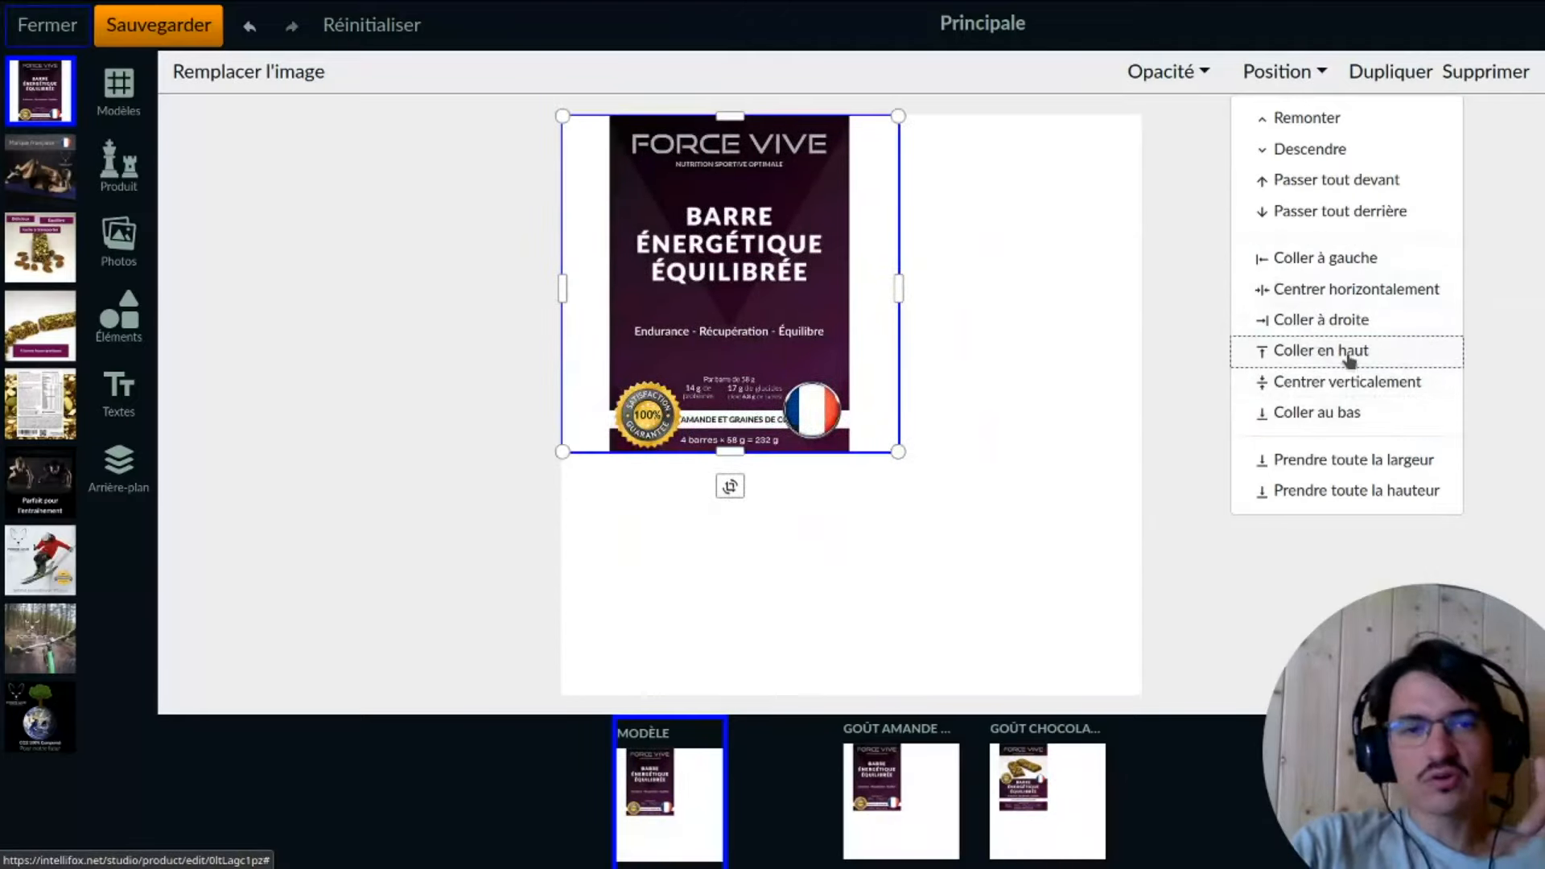
# - Centre the product picture on the canvas both ways, and align it to the left edge while keeping it vertically centred
pyautogui.click(1337, 291)
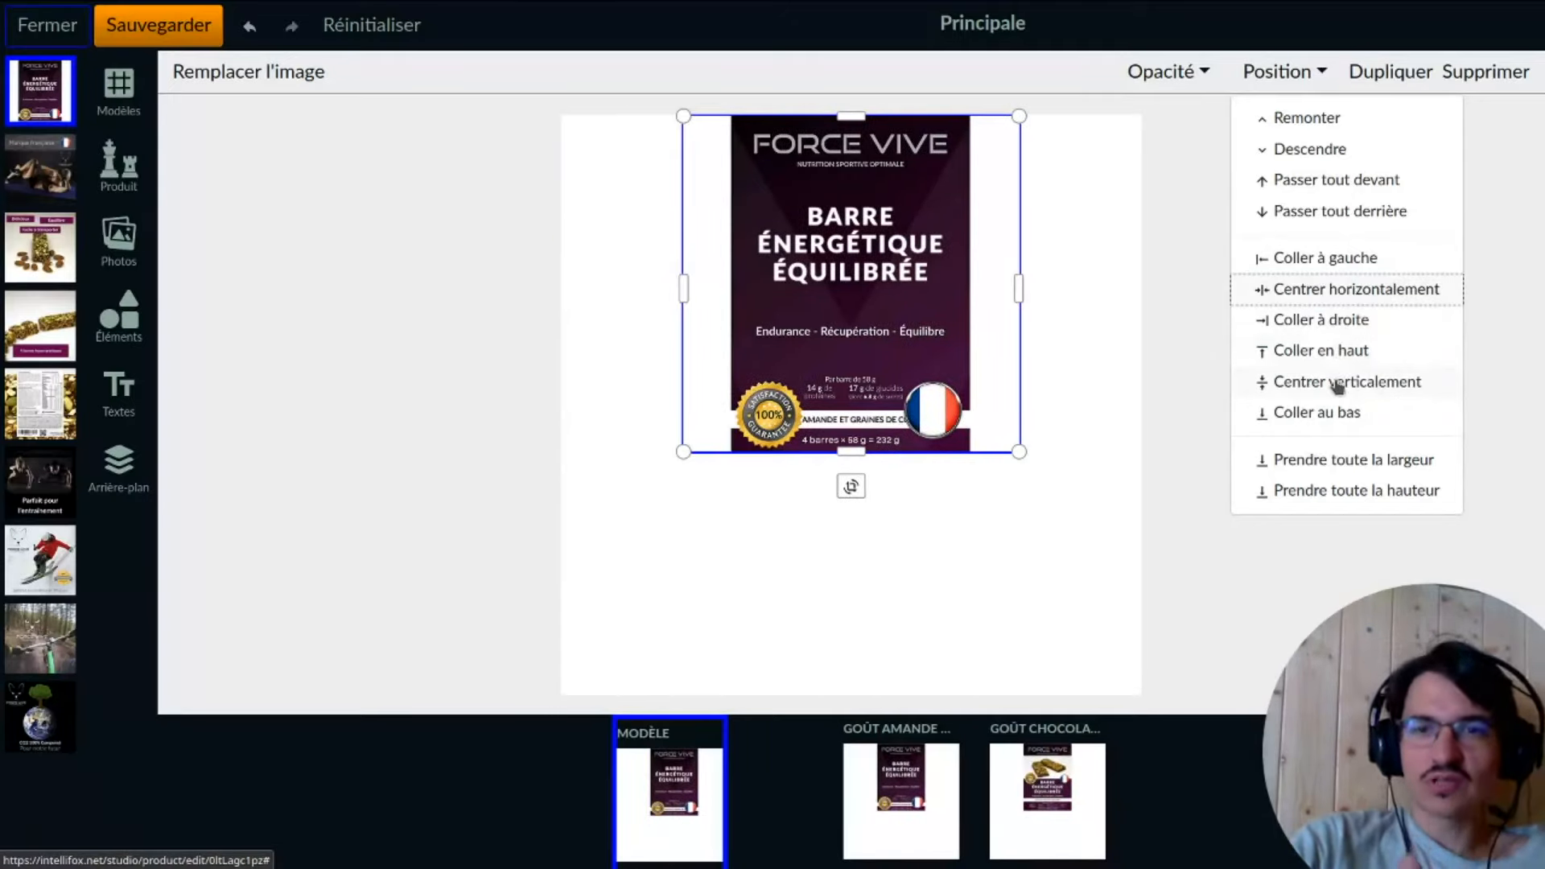
pyautogui.click(1338, 384)
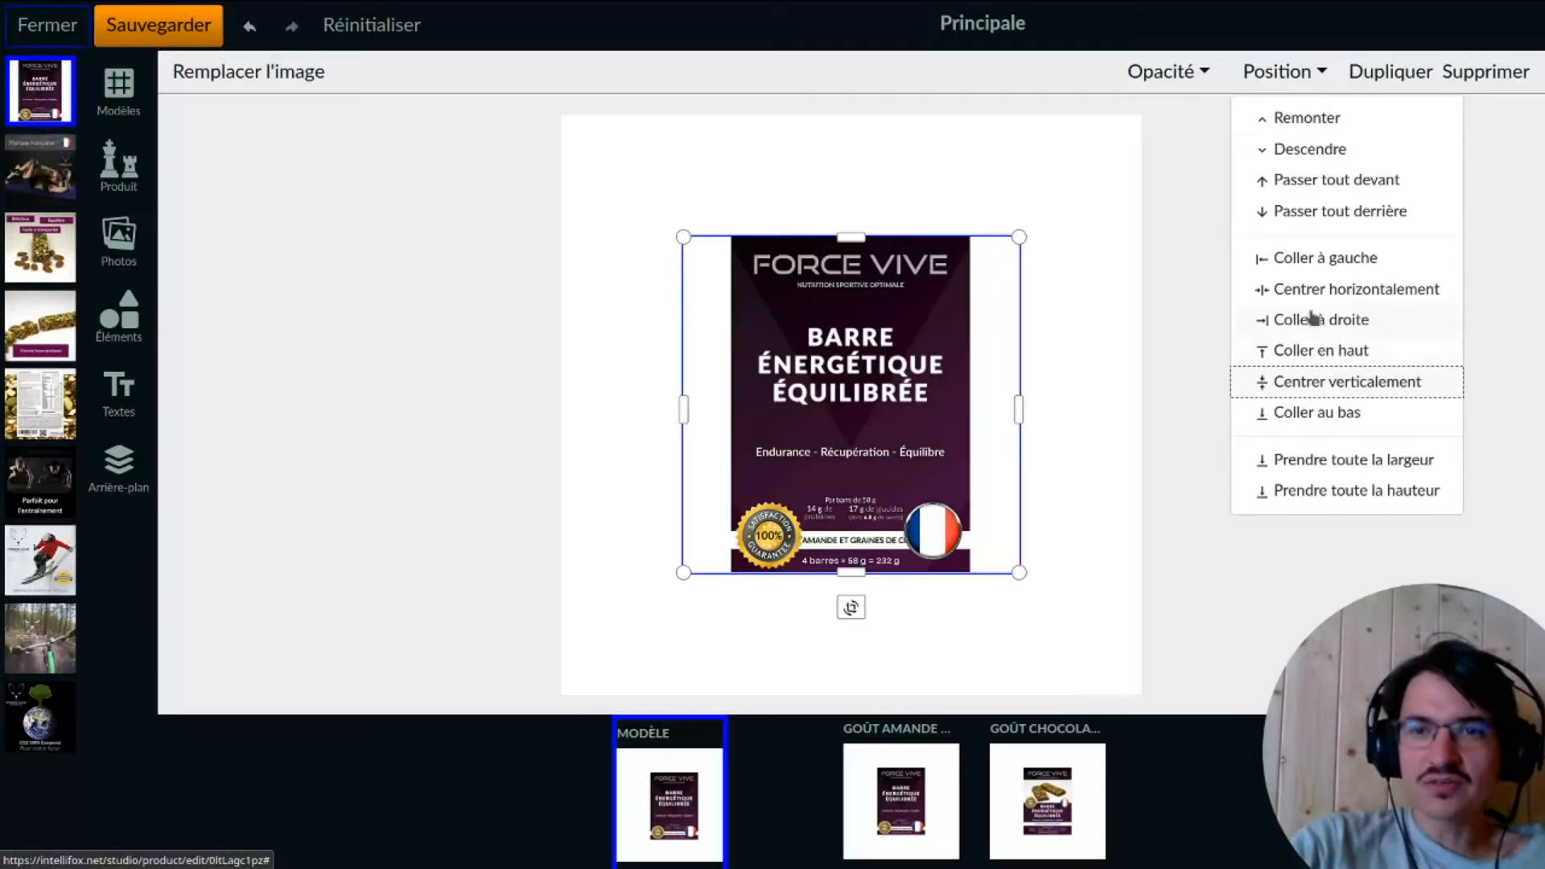
pyautogui.click(1310, 261)
pyautogui.click(1340, 385)
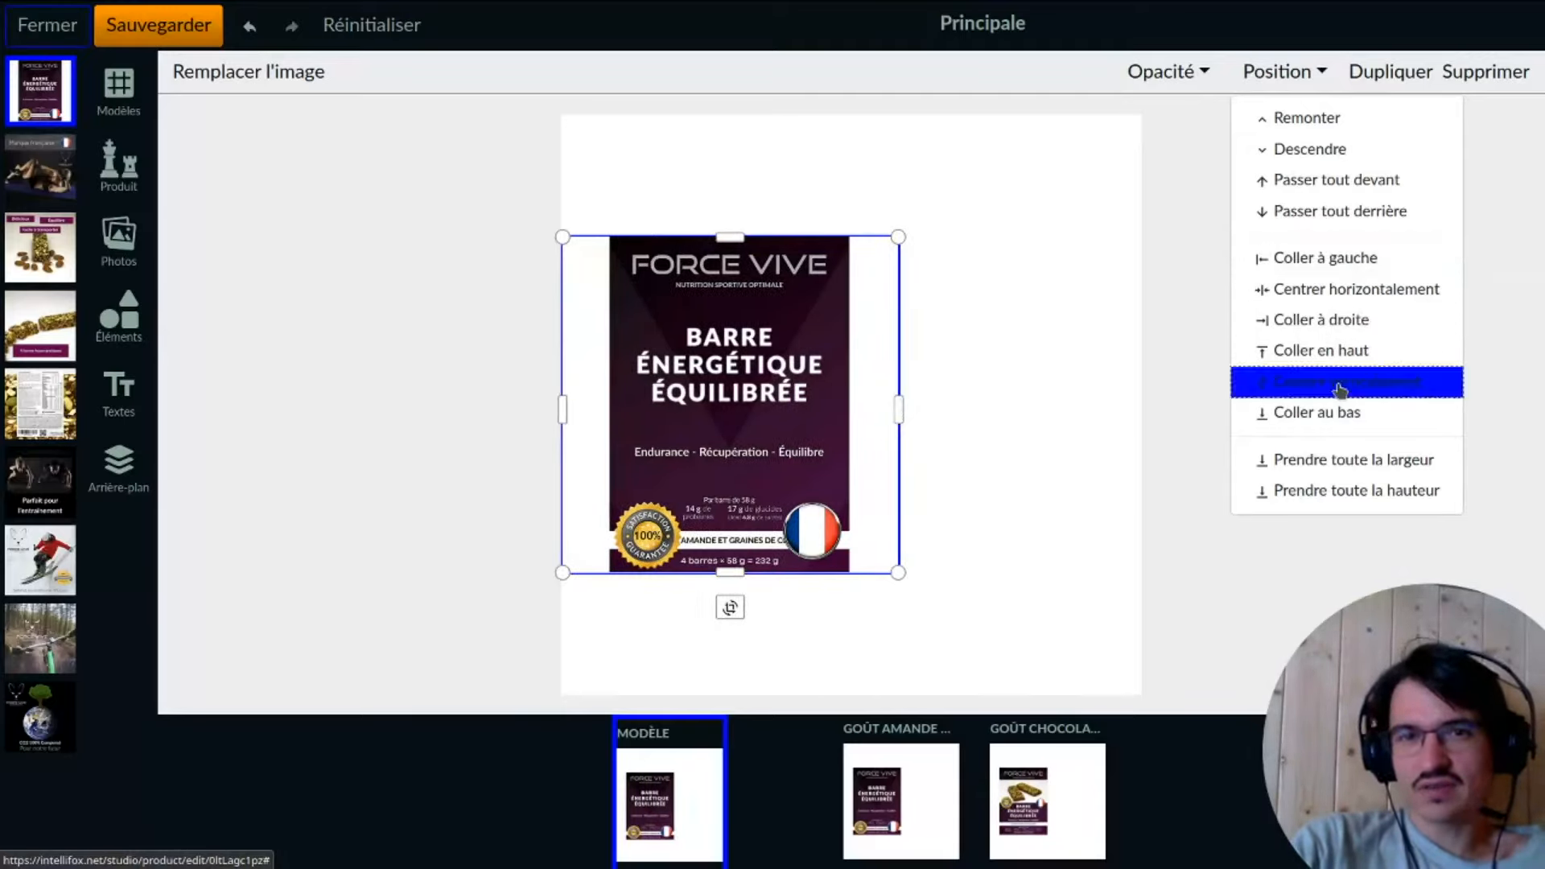
# - Align the product picture to the canvas's bottom edge and expand it to the full width and full height
pyautogui.click(1349, 410)
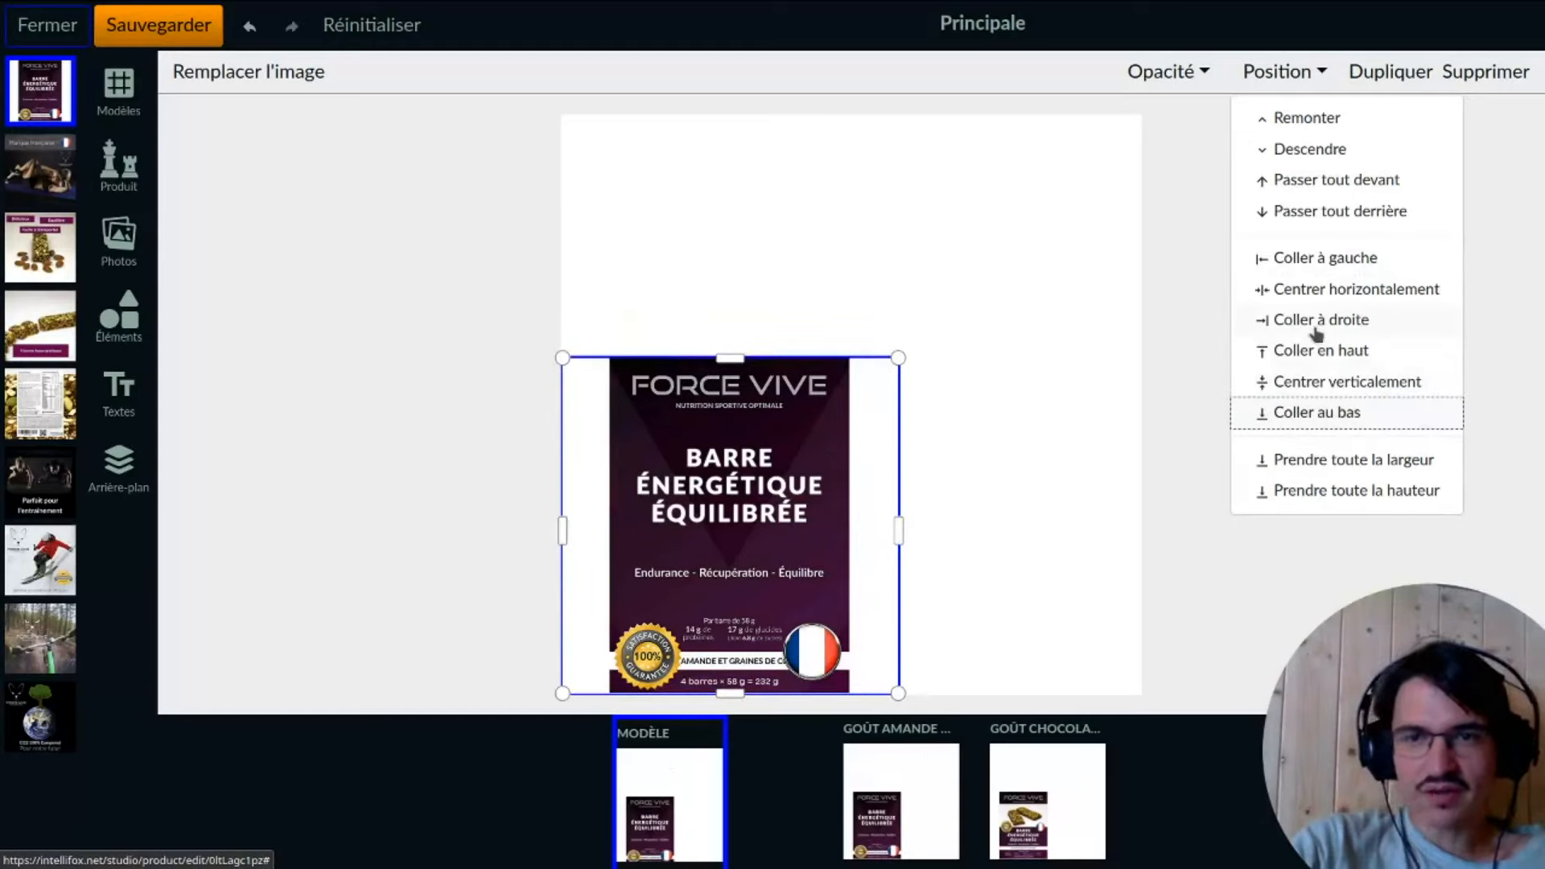
pyautogui.click(1320, 460)
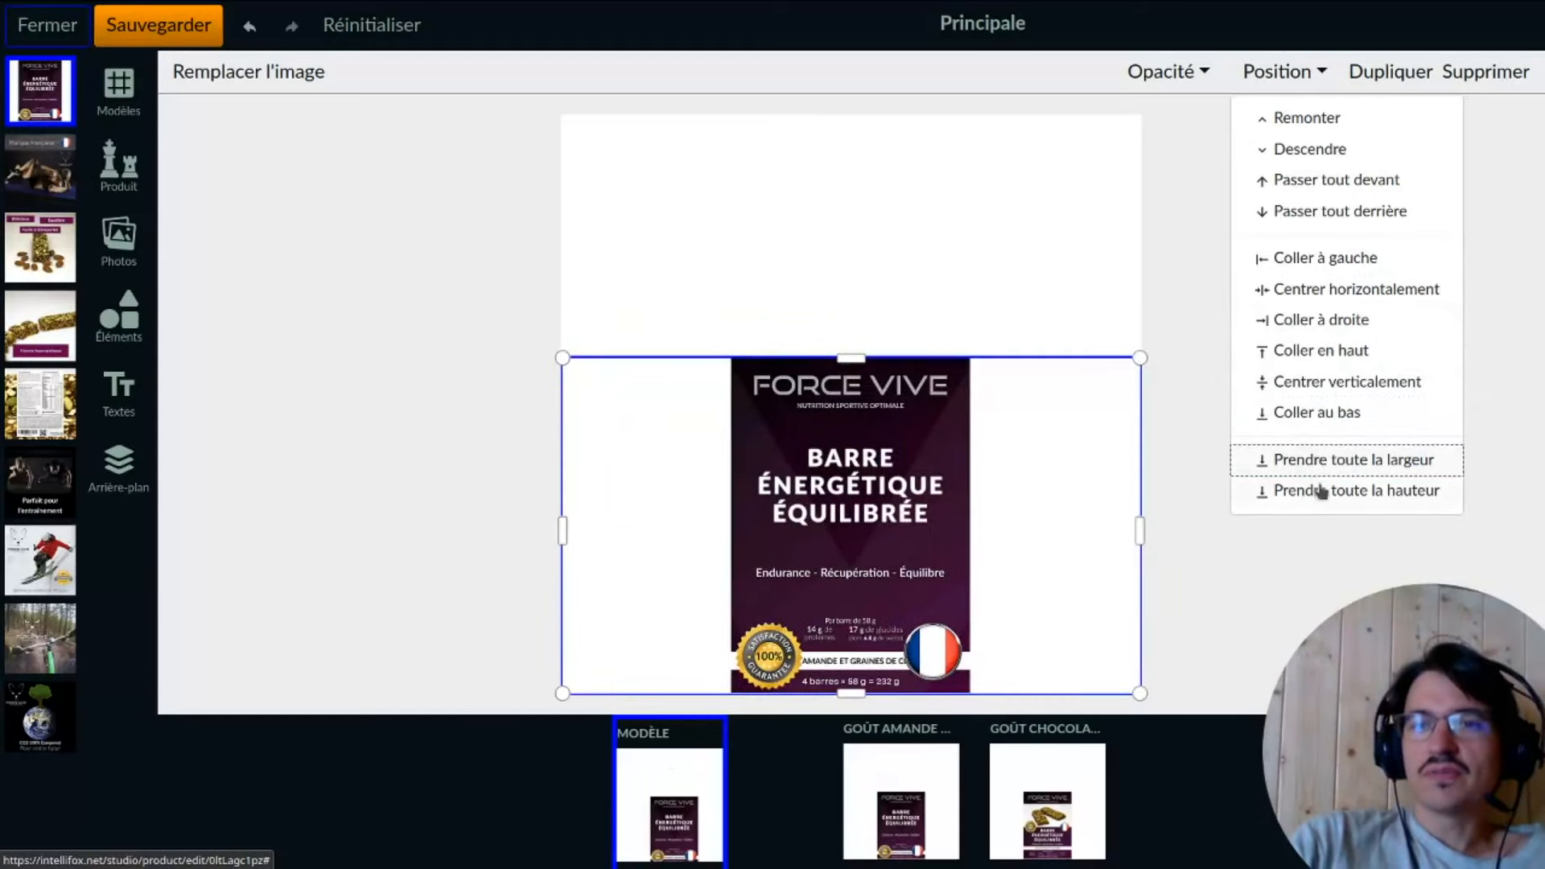
pyautogui.click(1301, 491)
# - Add the rectangular French flag element to the main image
pyautogui.click(150, 333)
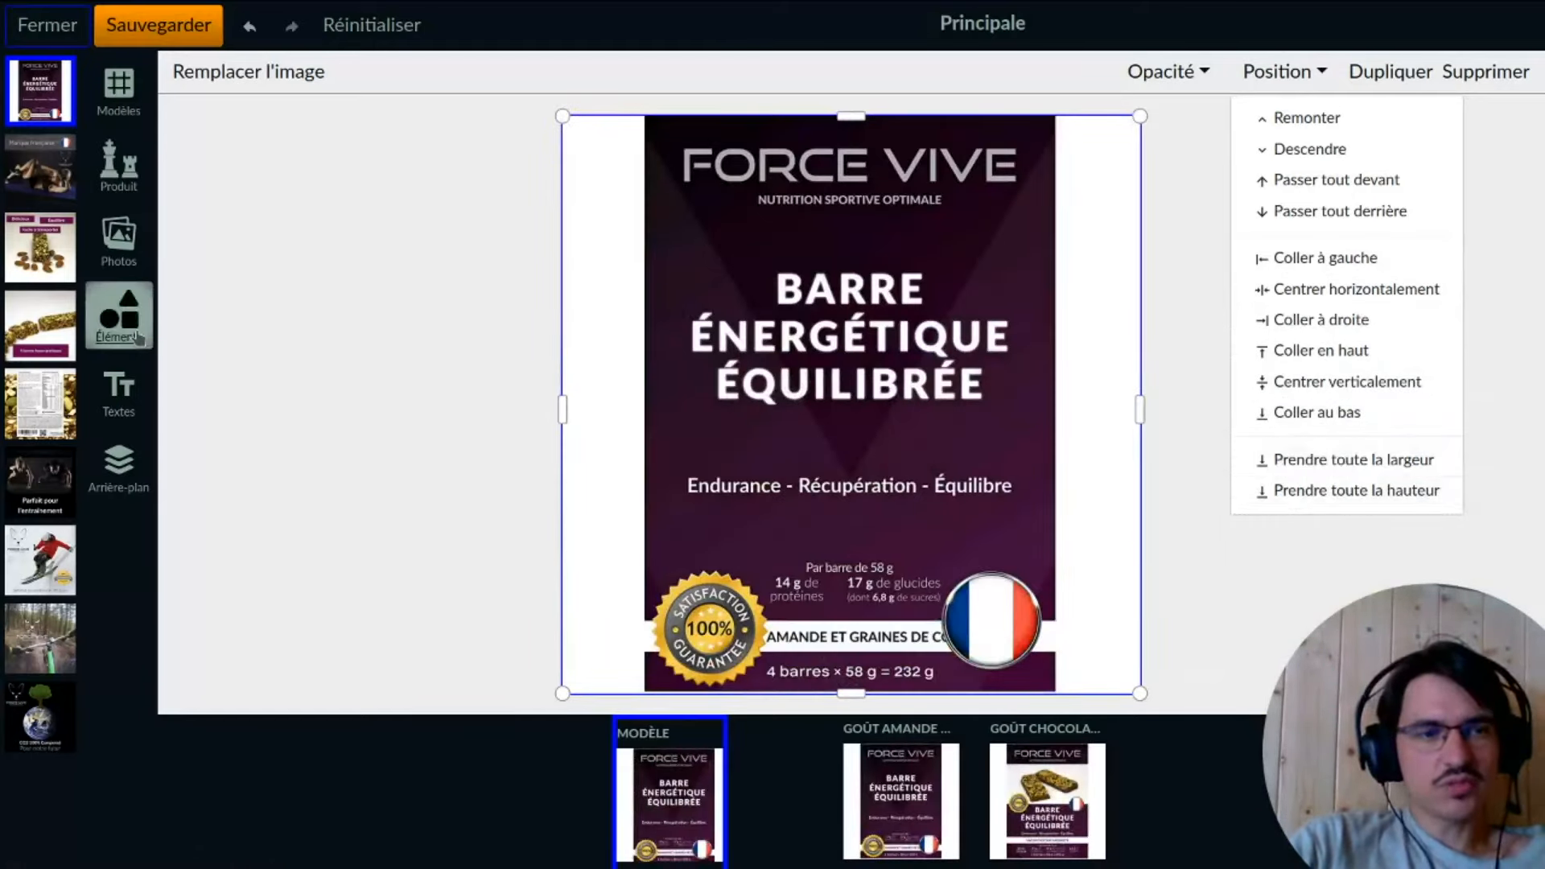
pyautogui.click(224, 459)
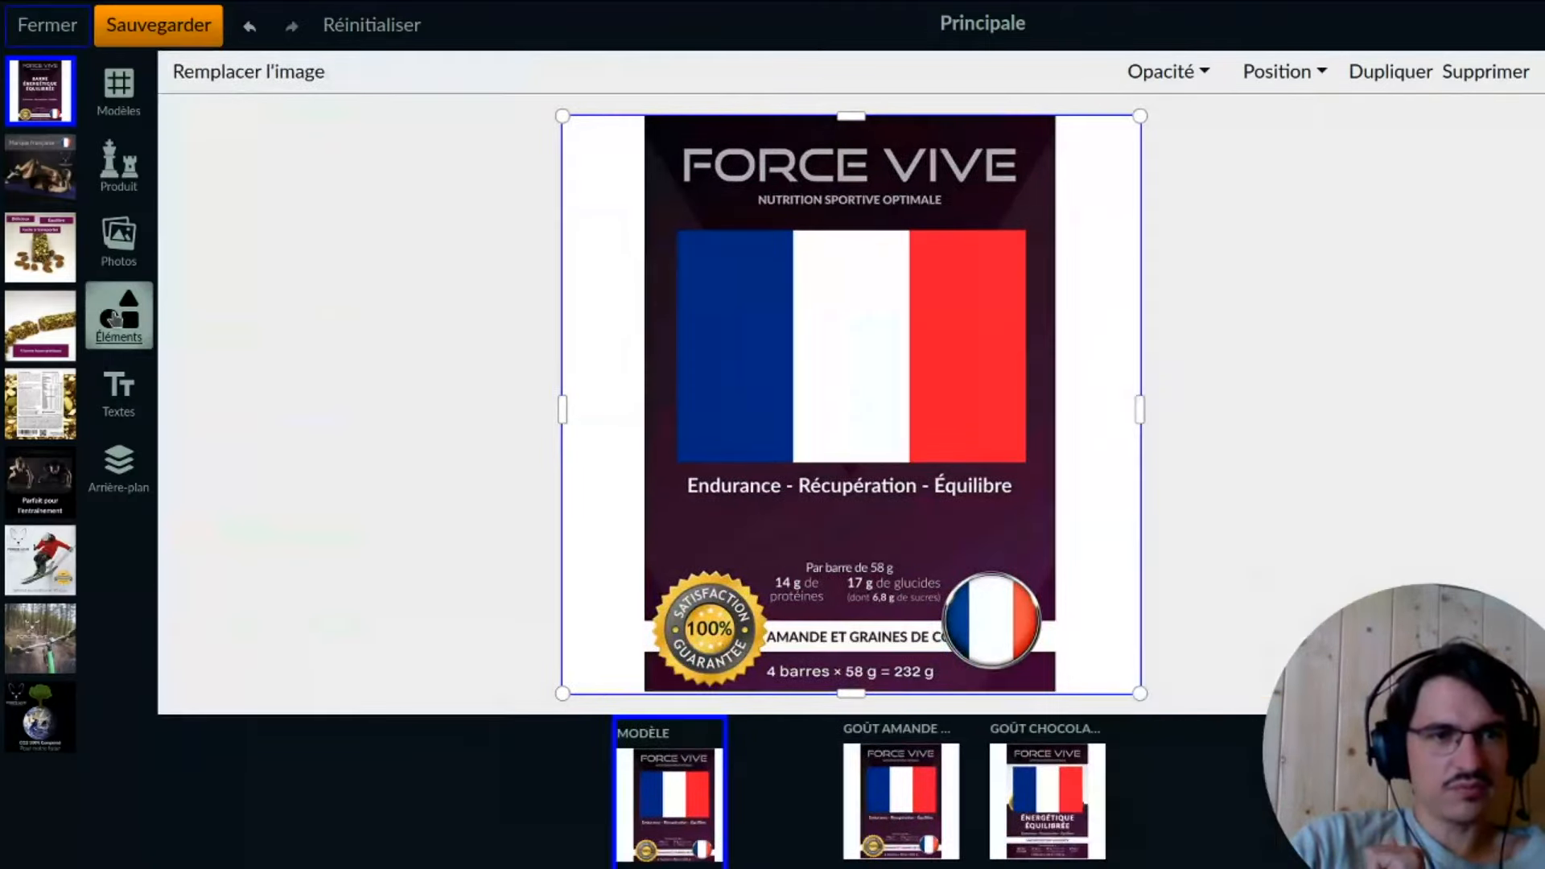
pyautogui.click(118, 318)
pyautogui.click(859, 326)
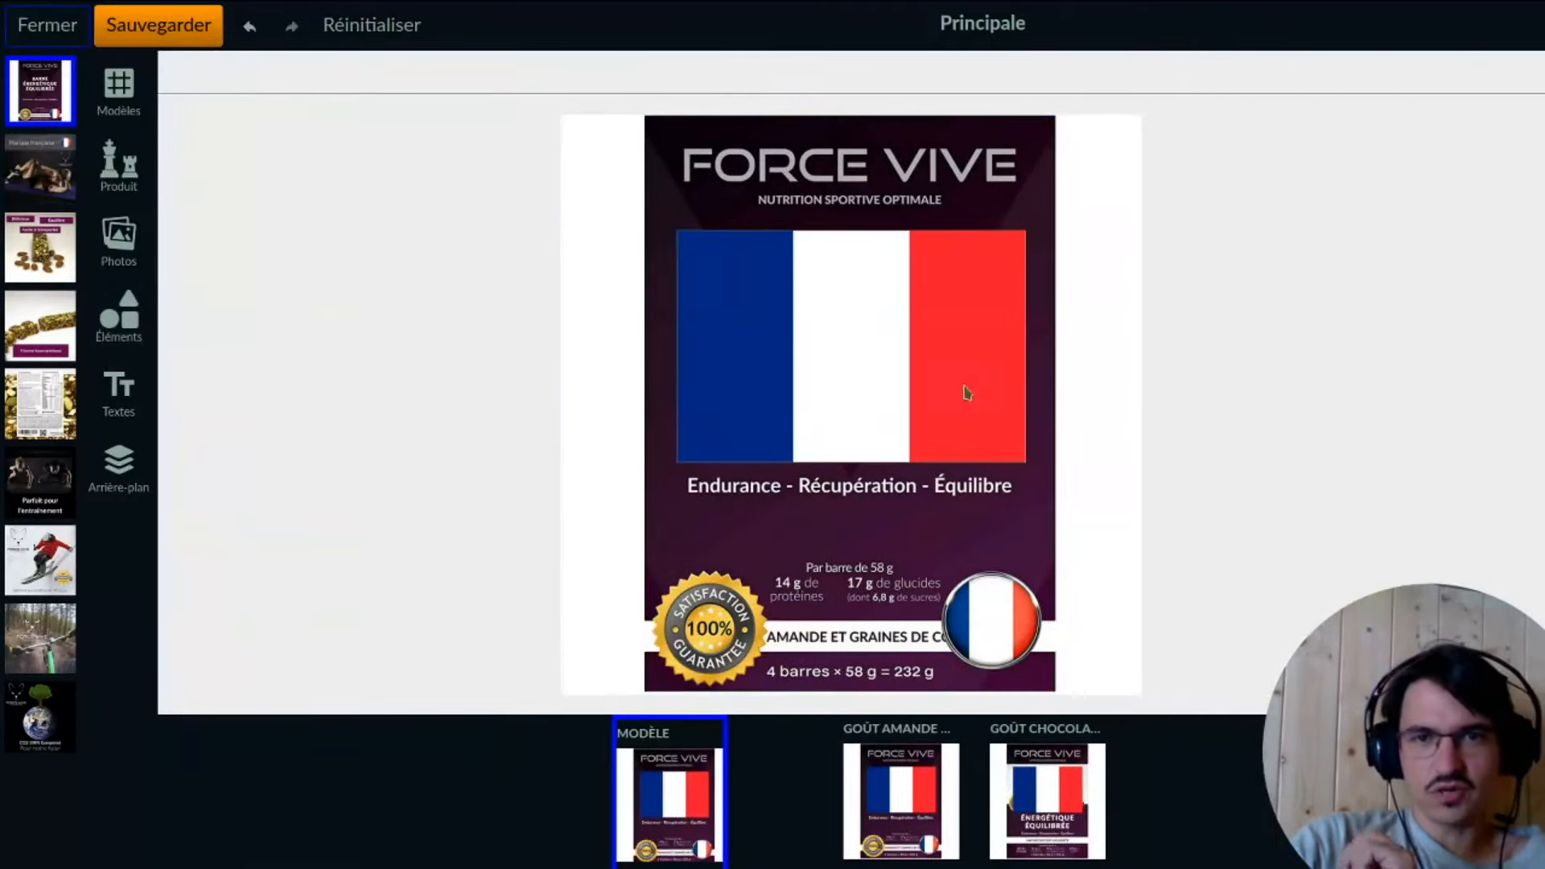
# - Shrink the rectangular flag to roughly half its size and move it over the packaging's upper-left edge
pyautogui.click(921, 365)
pyautogui.moveTo(1024, 460); pyautogui.dragTo(875, 369)
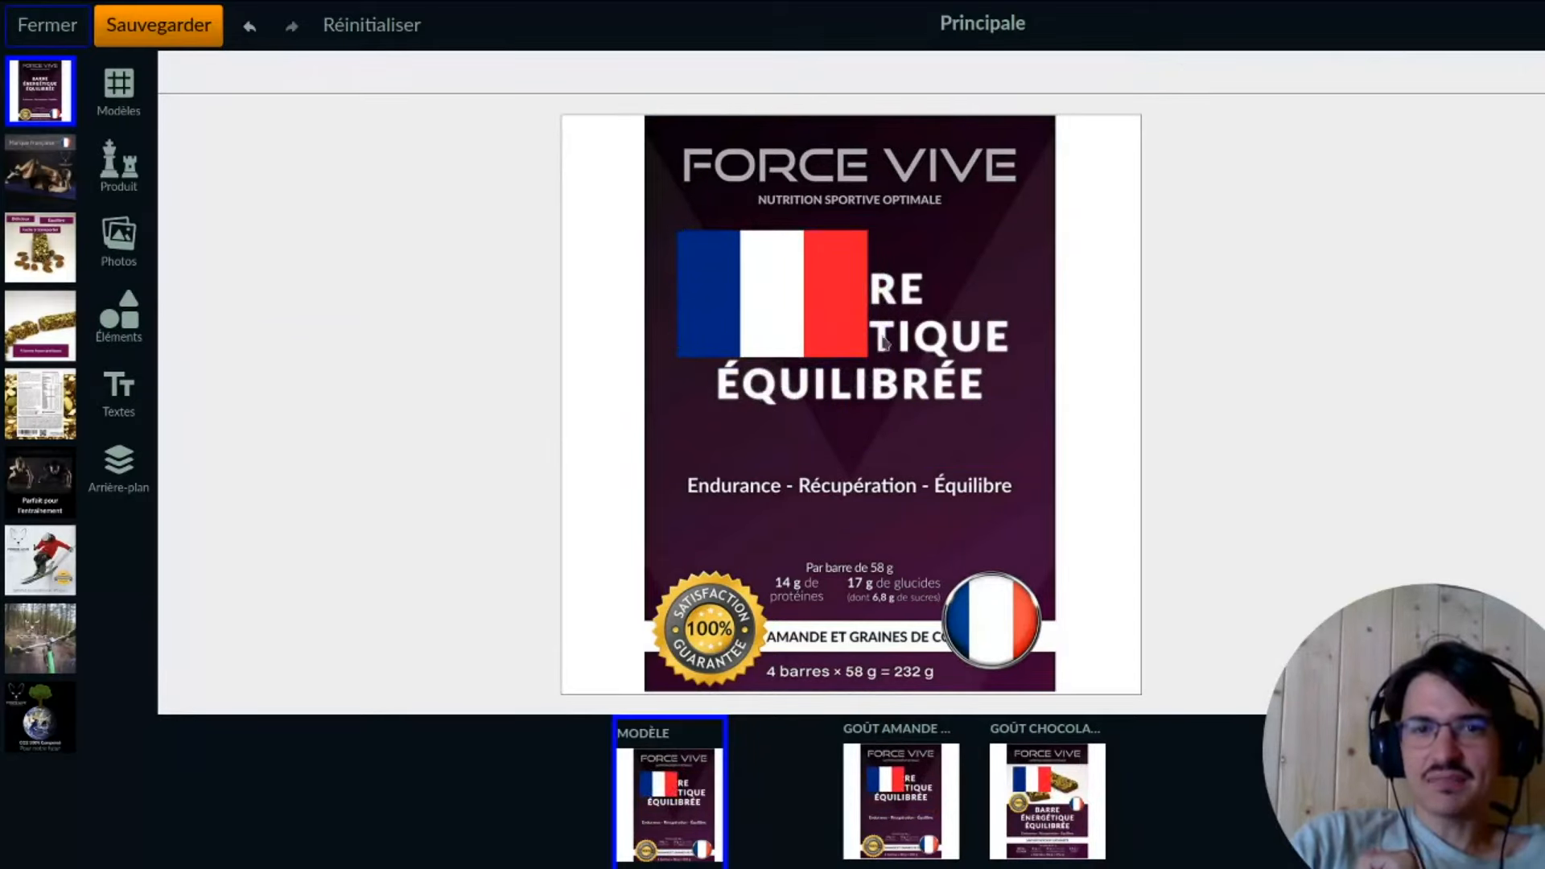
pyautogui.moveTo(736, 318); pyautogui.dragTo(651, 308)
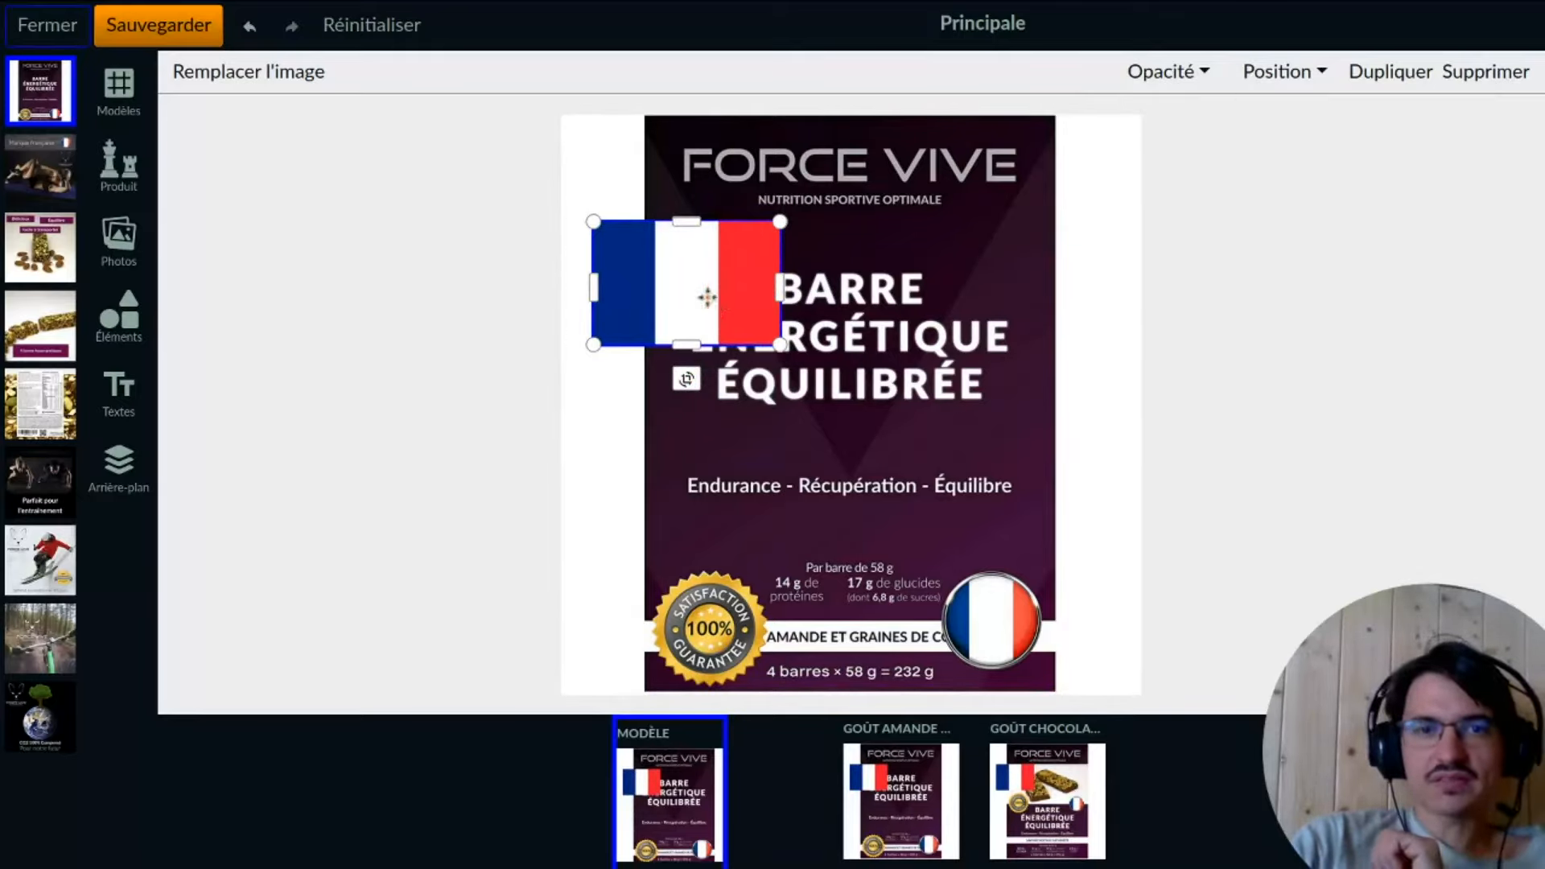
pyautogui.moveTo(709, 300); pyautogui.dragTo(695, 282)
# - Switch the flag's stacking order down, up and down again by one level, leaving it behind the product picture
pyautogui.click(1285, 64)
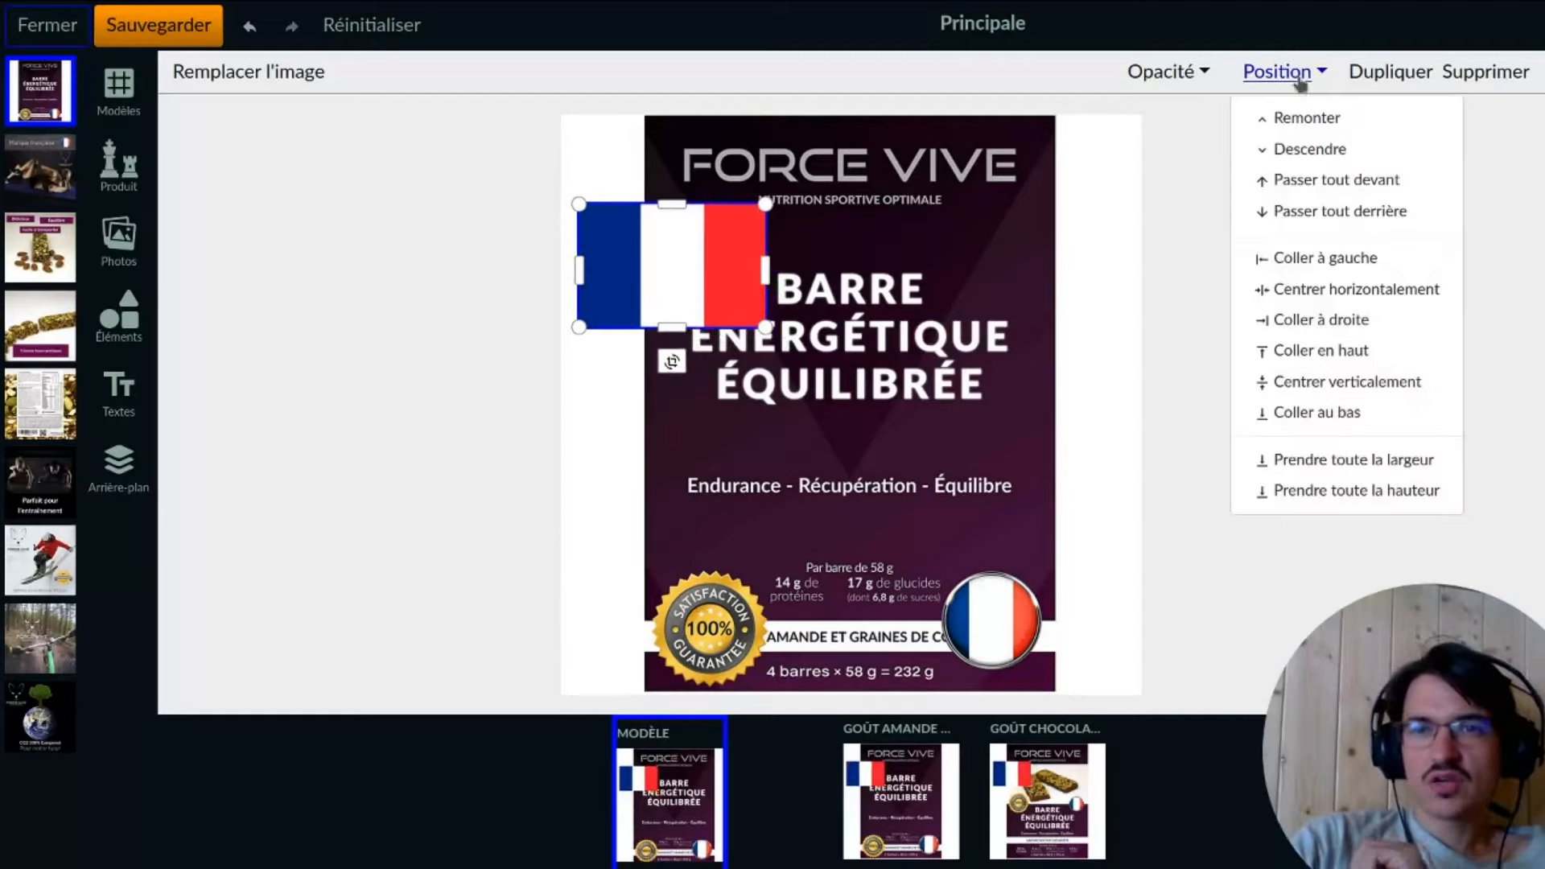
pyautogui.click(1291, 151)
pyautogui.click(1287, 117)
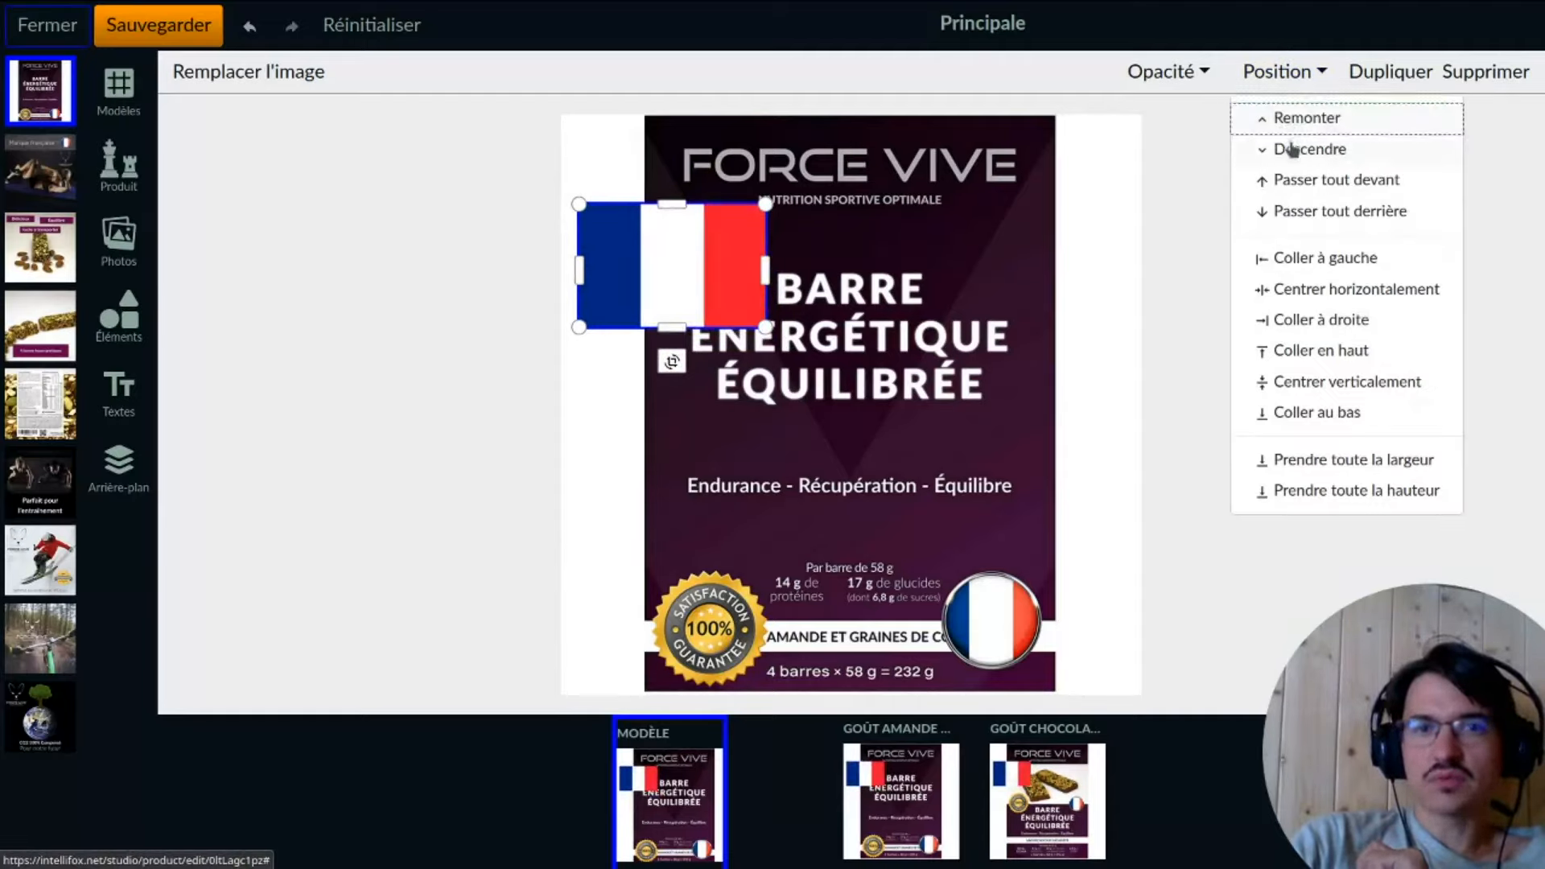
pyautogui.click(1287, 149)
pyautogui.click(609, 257)
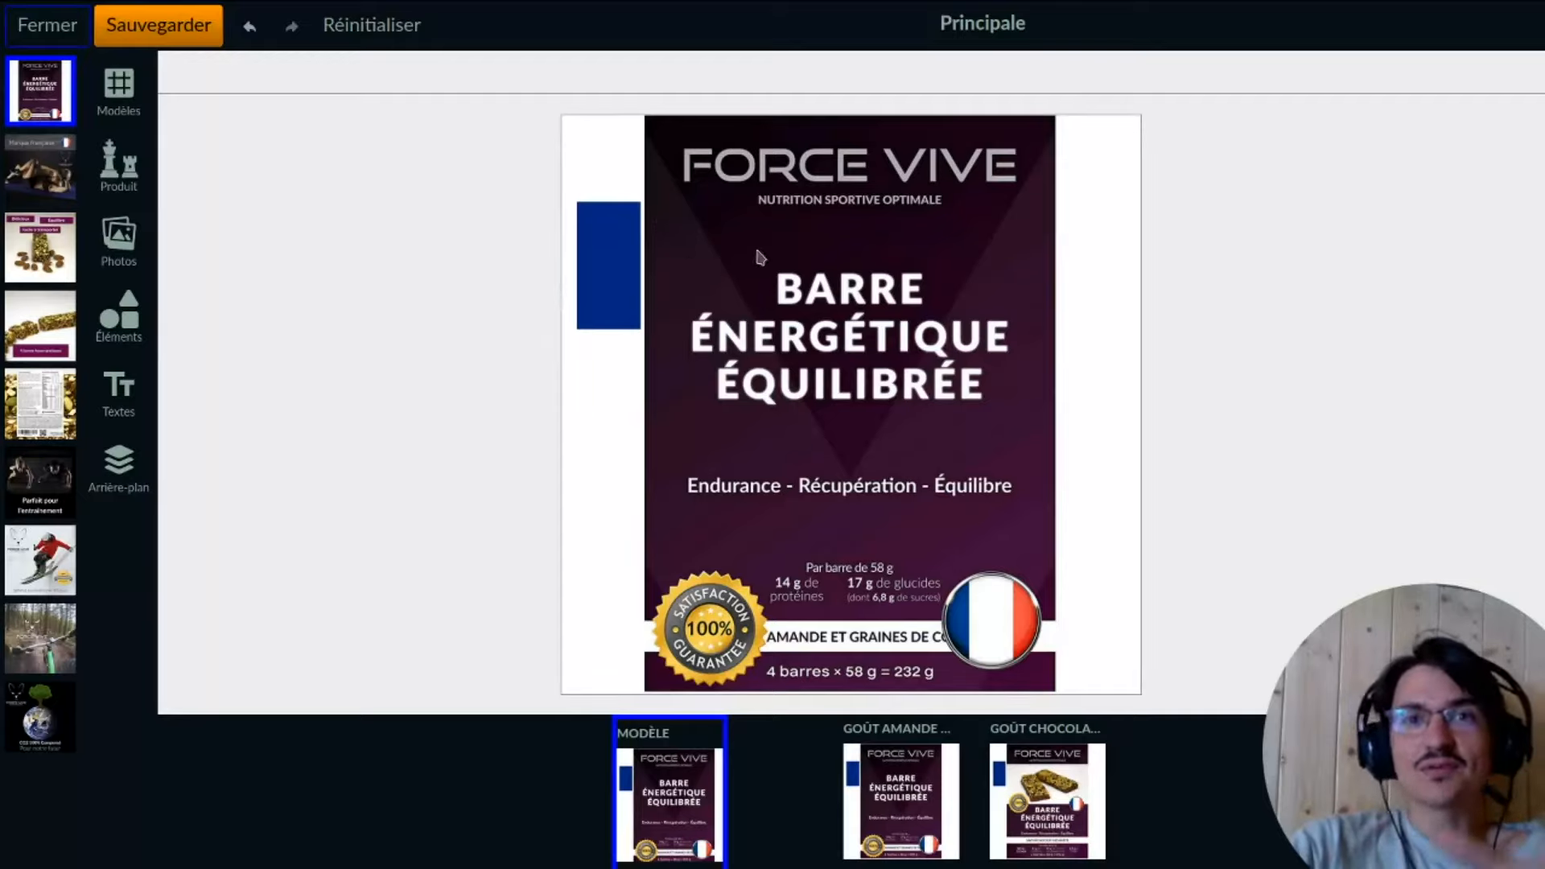
# - Move the product picture down and right to uncover the flag, and shift the flag past the canvas's left edge
pyautogui.click(607, 263)
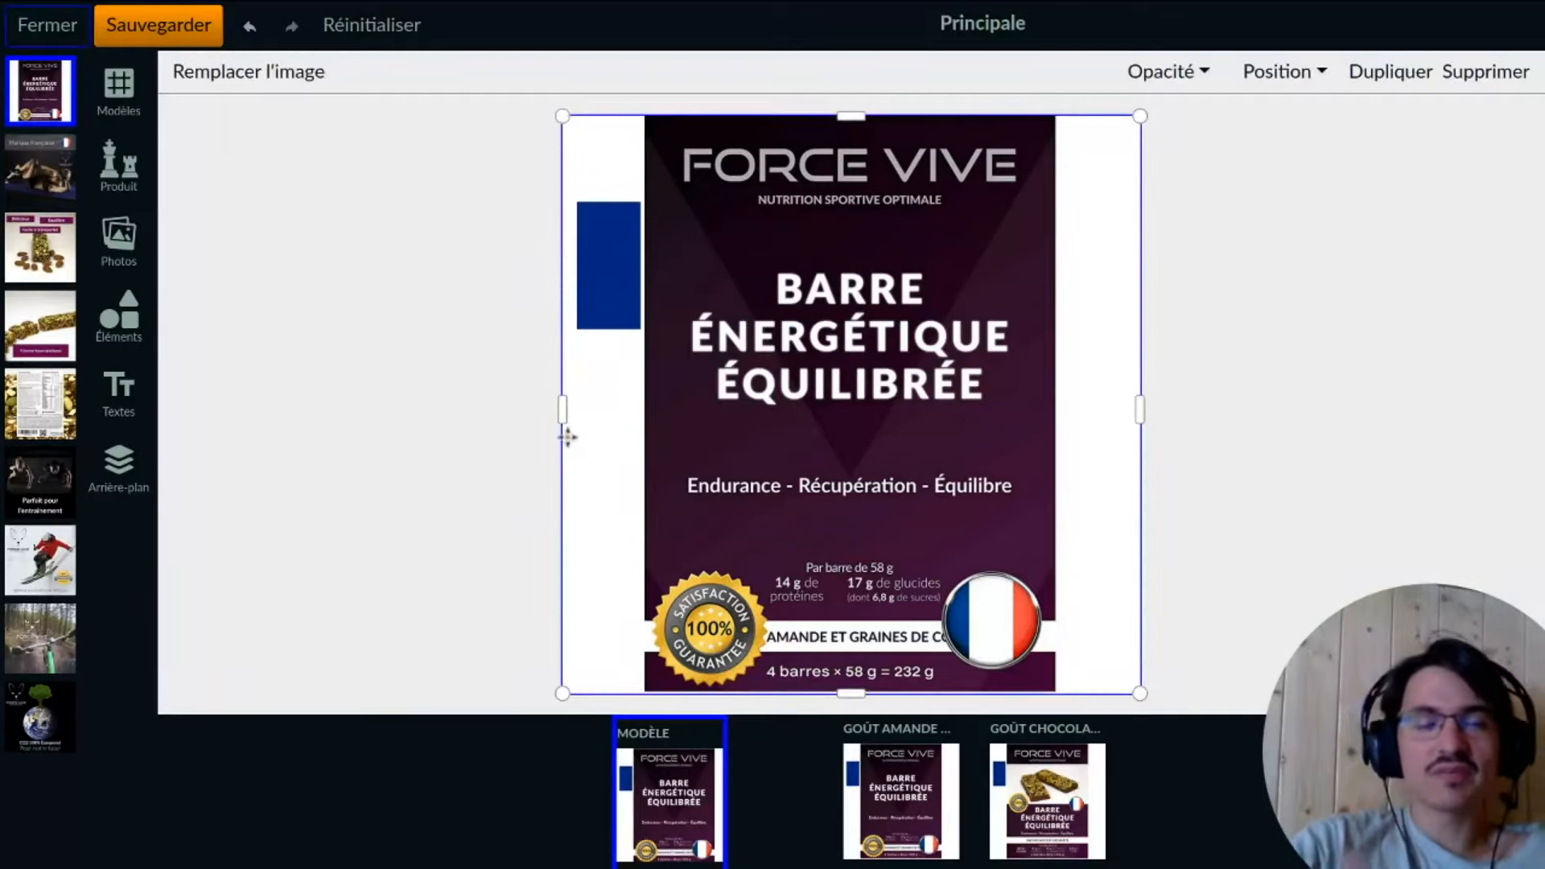
pyautogui.moveTo(743, 278); pyautogui.dragTo(842, 289)
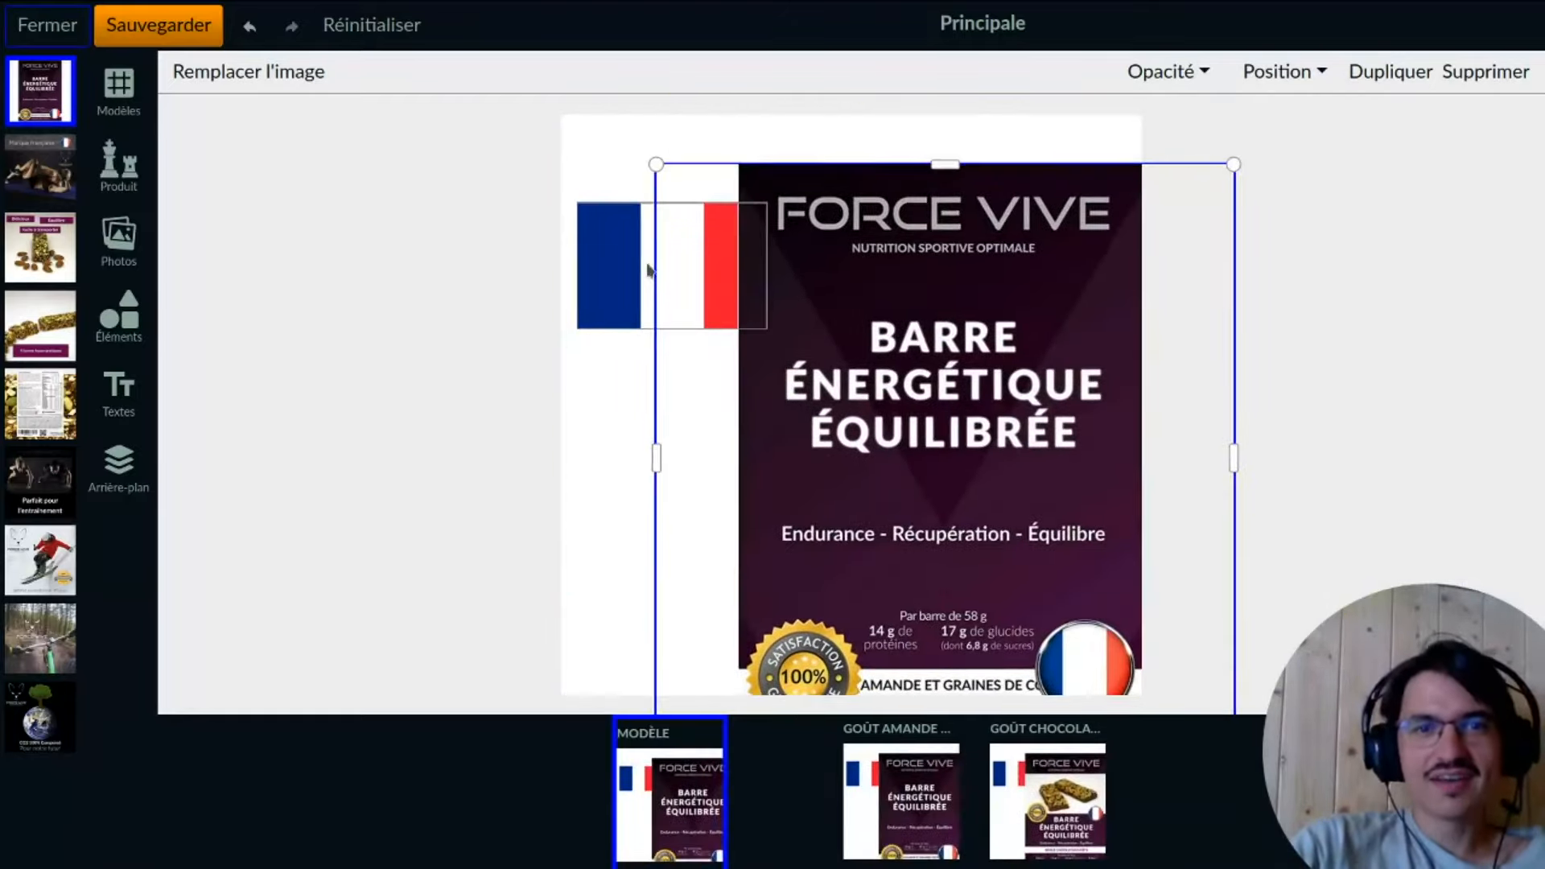
pyautogui.click(646, 264)
pyautogui.moveTo(740, 278); pyautogui.dragTo(531, 357)
# - Move the product picture back into place on the canvas and pull the flag partly behind its left side
pyautogui.click(918, 364)
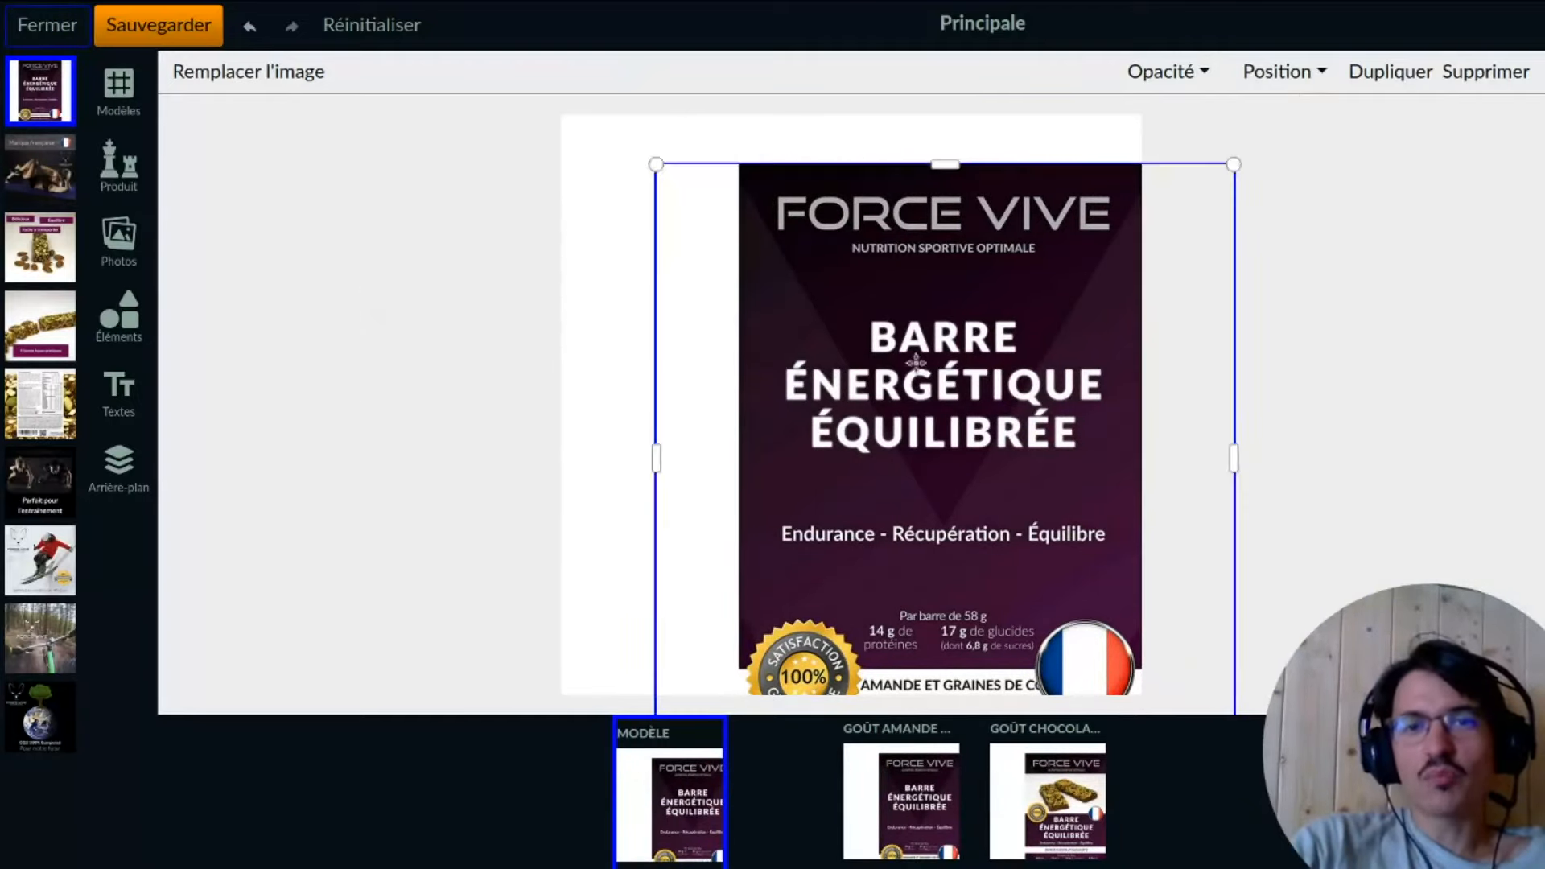
pyautogui.moveTo(975, 401); pyautogui.dragTo(893, 355)
pyautogui.moveTo(507, 304); pyautogui.dragTo(619, 344)
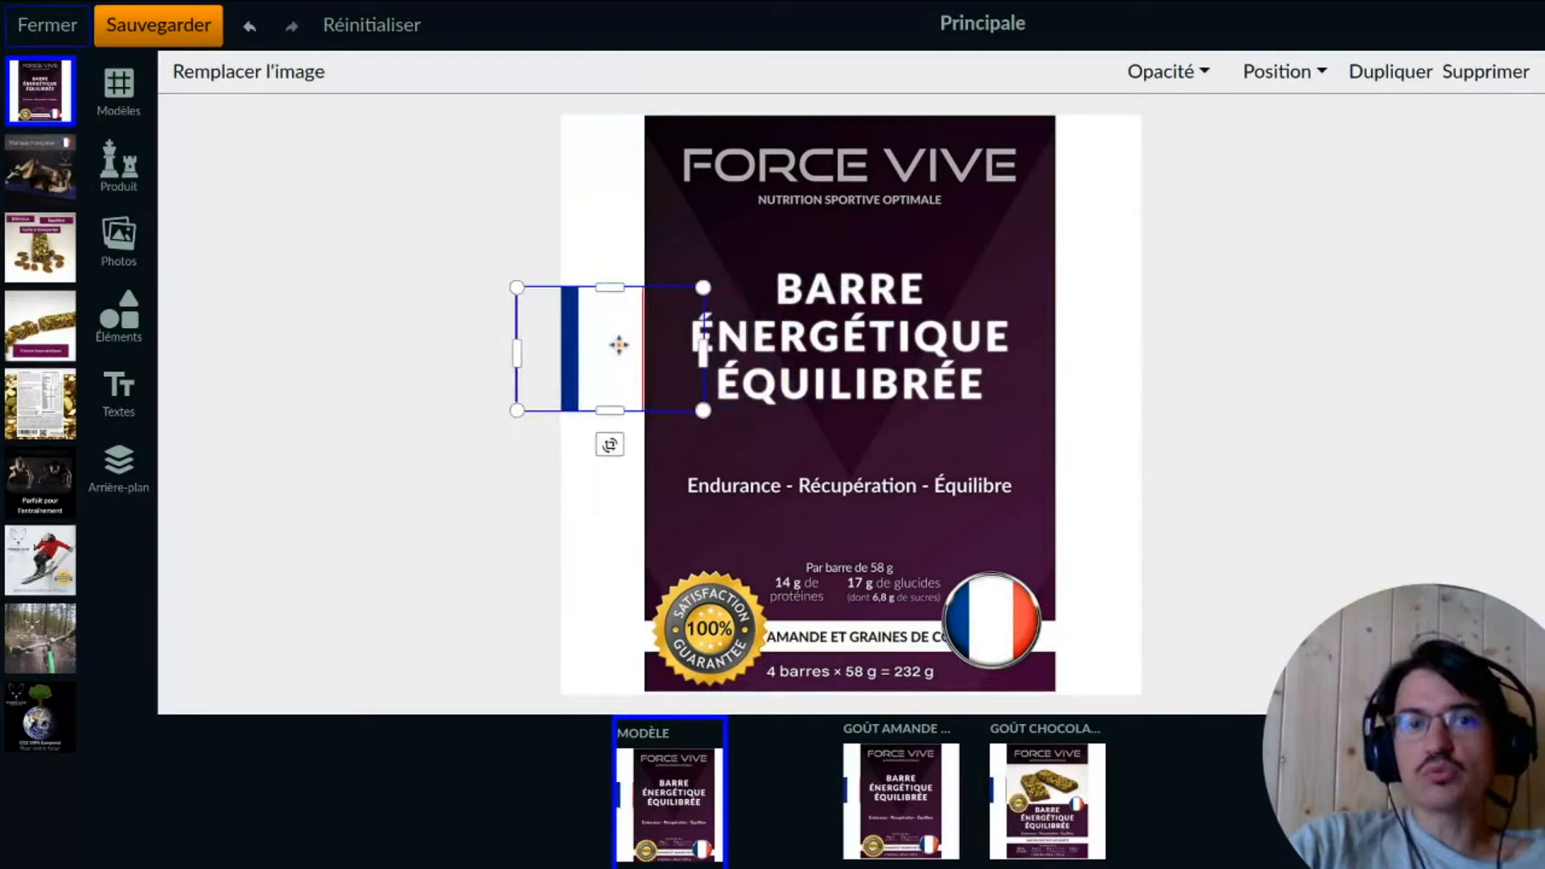
# - Raise the flag by one level so it sits in front of the product picture
pyautogui.click(1288, 74)
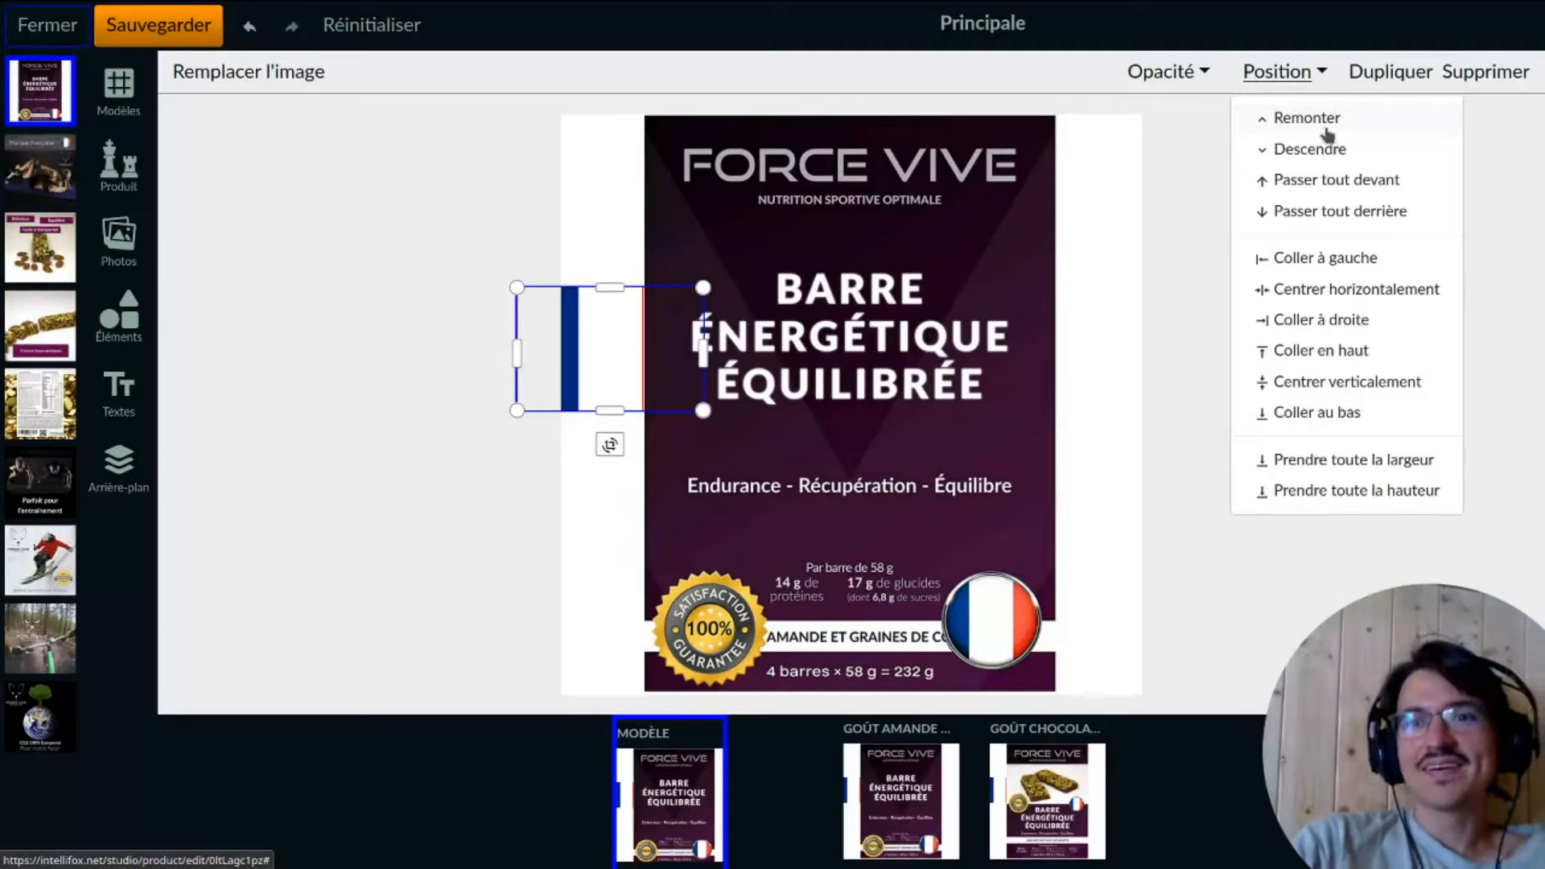
pyautogui.click(1326, 120)
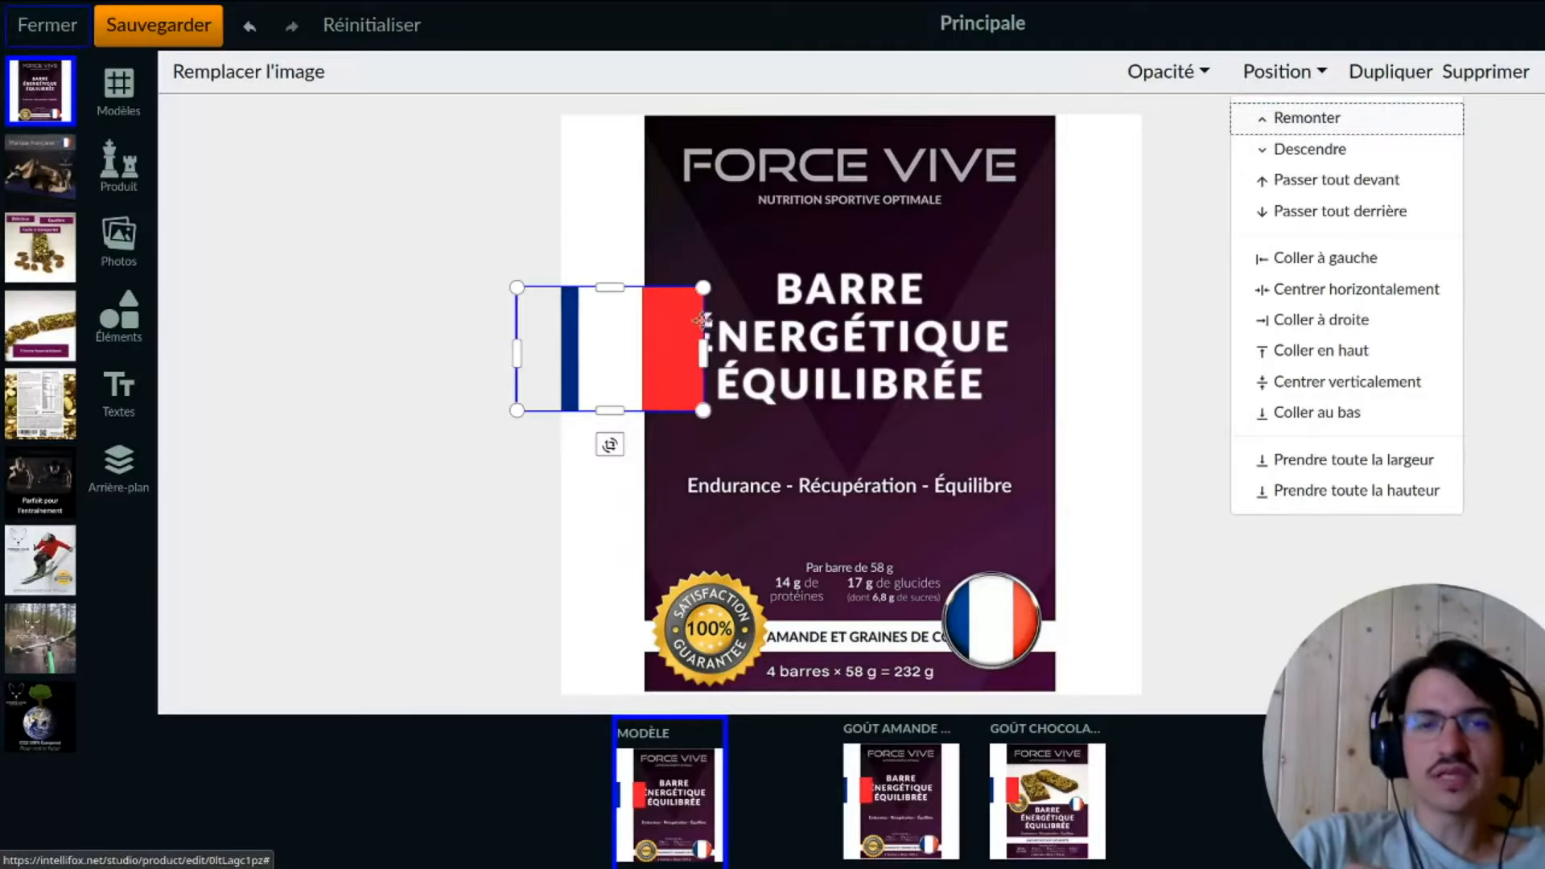
pyautogui.click(608, 352)
# - Move the flag over the product title on the packaging and duplicate it
pyautogui.moveTo(583, 343); pyautogui.dragTo(771, 276)
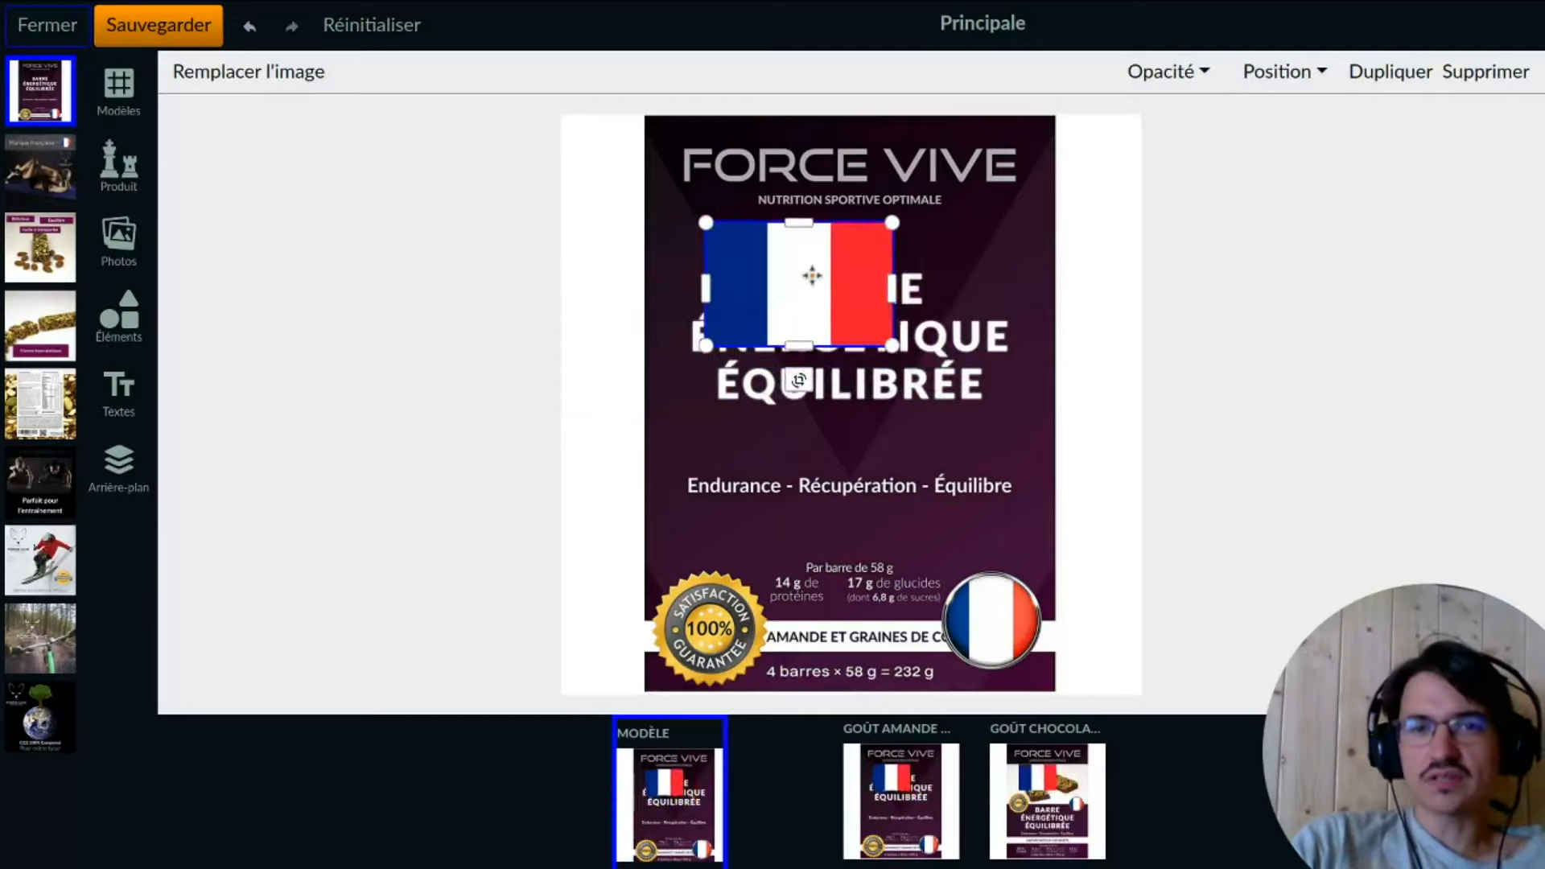
pyautogui.click(1384, 72)
pyautogui.moveTo(875, 317); pyautogui.dragTo(859, 376)
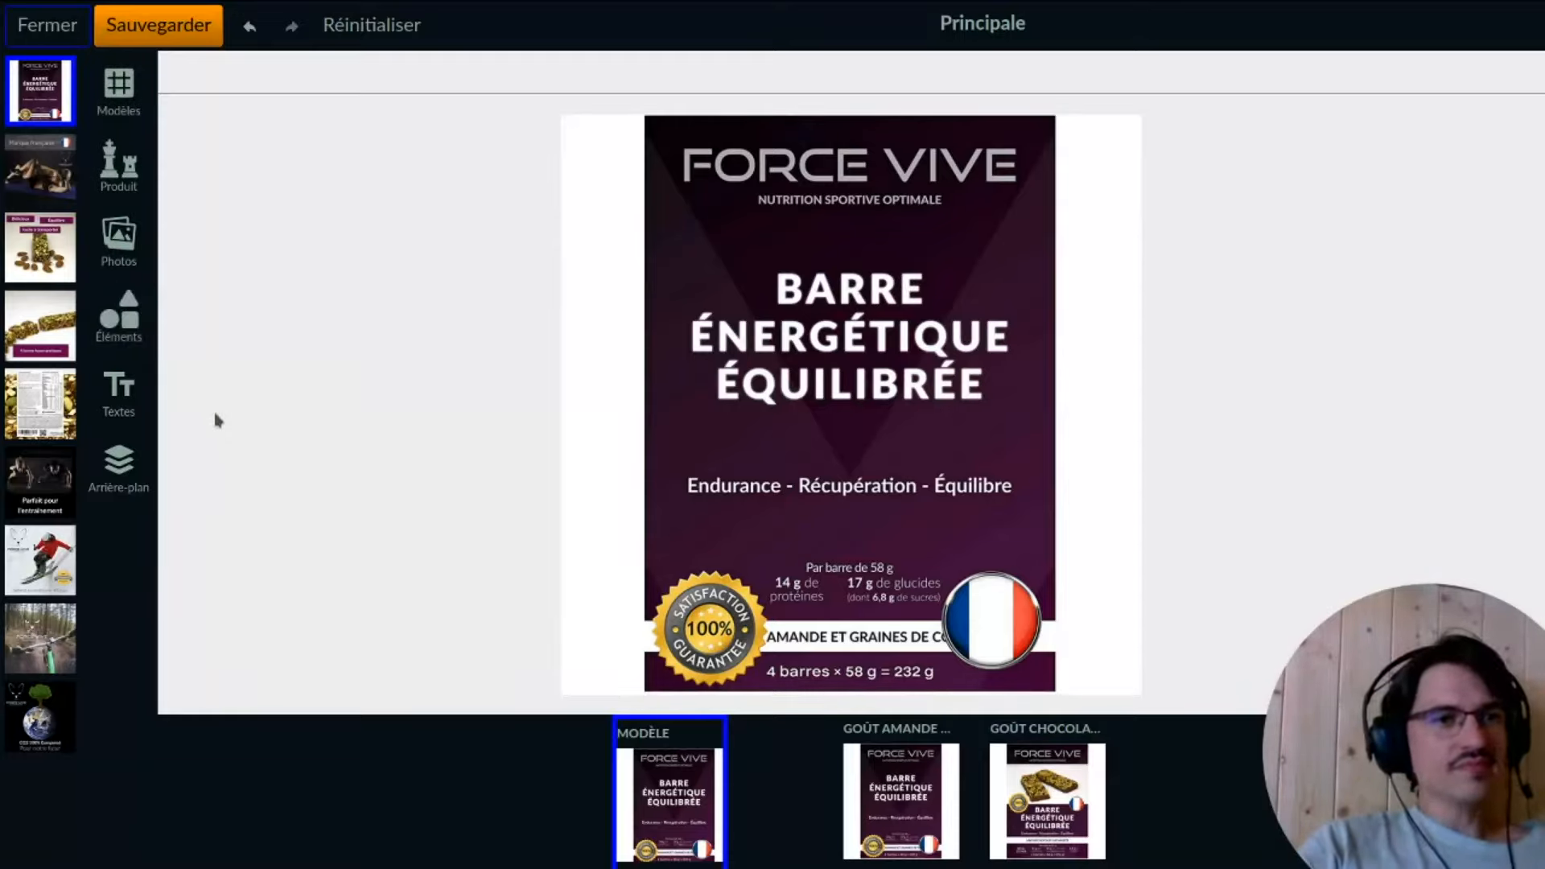
# - Apply the Comparatifs template with the water-drop background to the main image, and delete its pepper and tomato pictures
pyautogui.click(137, 115)
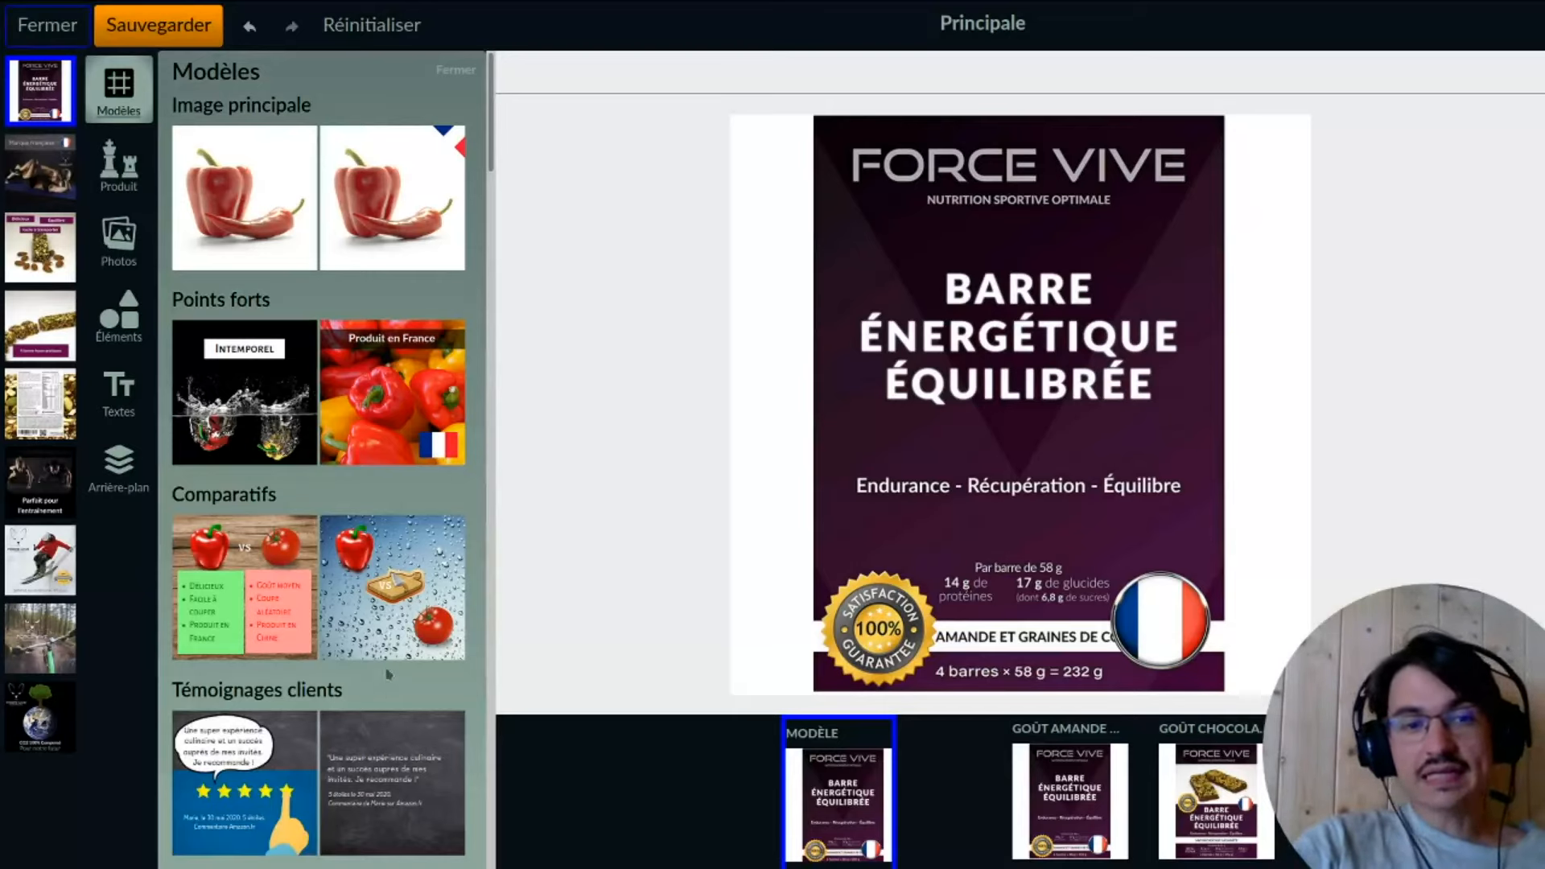
pyautogui.click(404, 616)
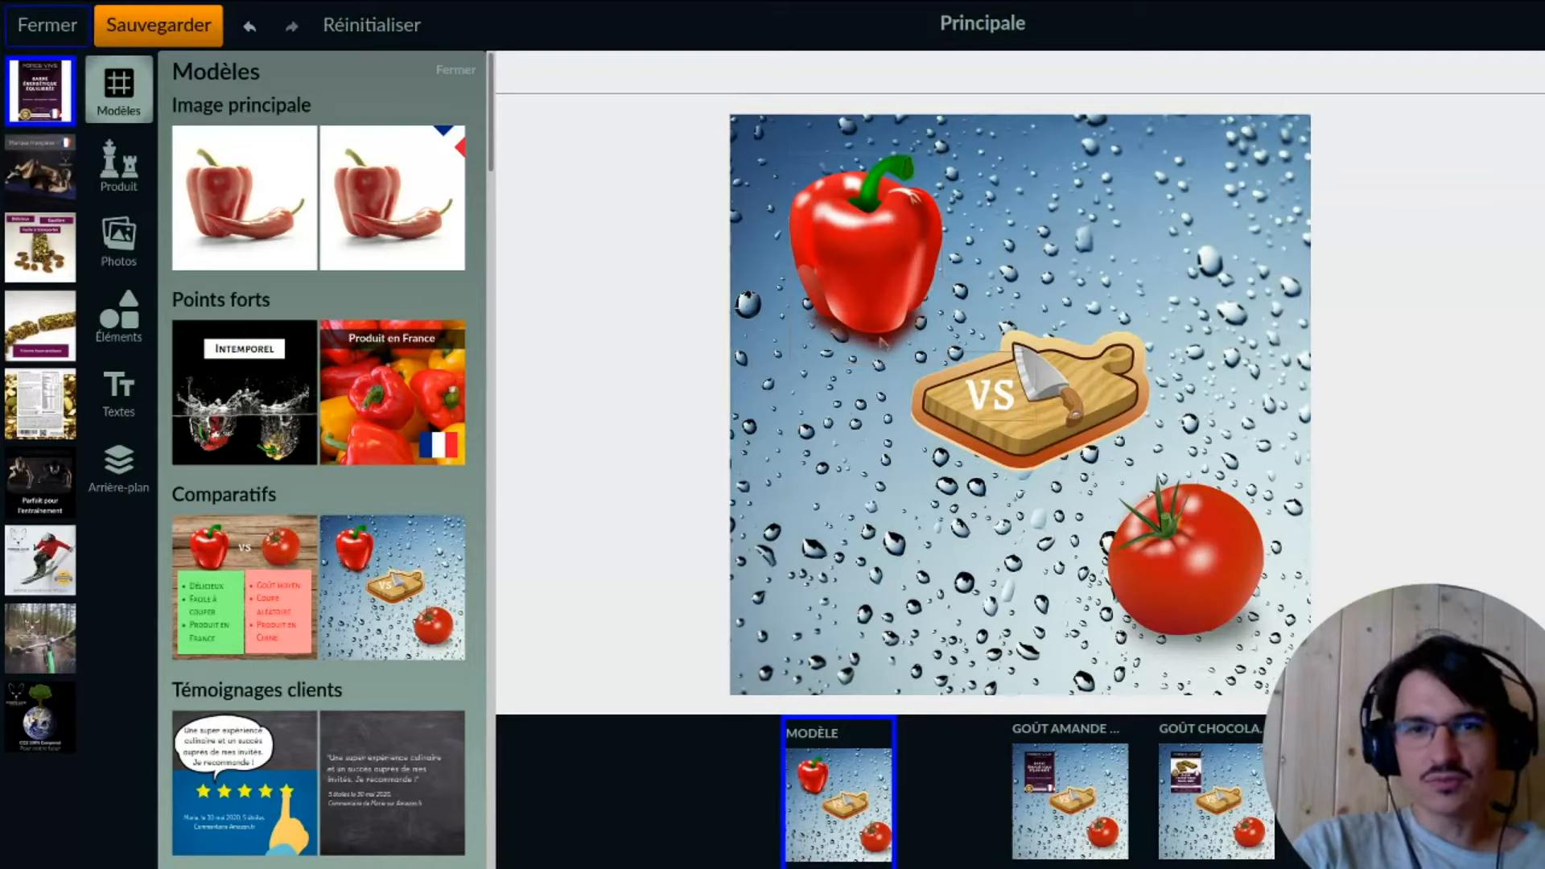
pyautogui.click(876, 291)
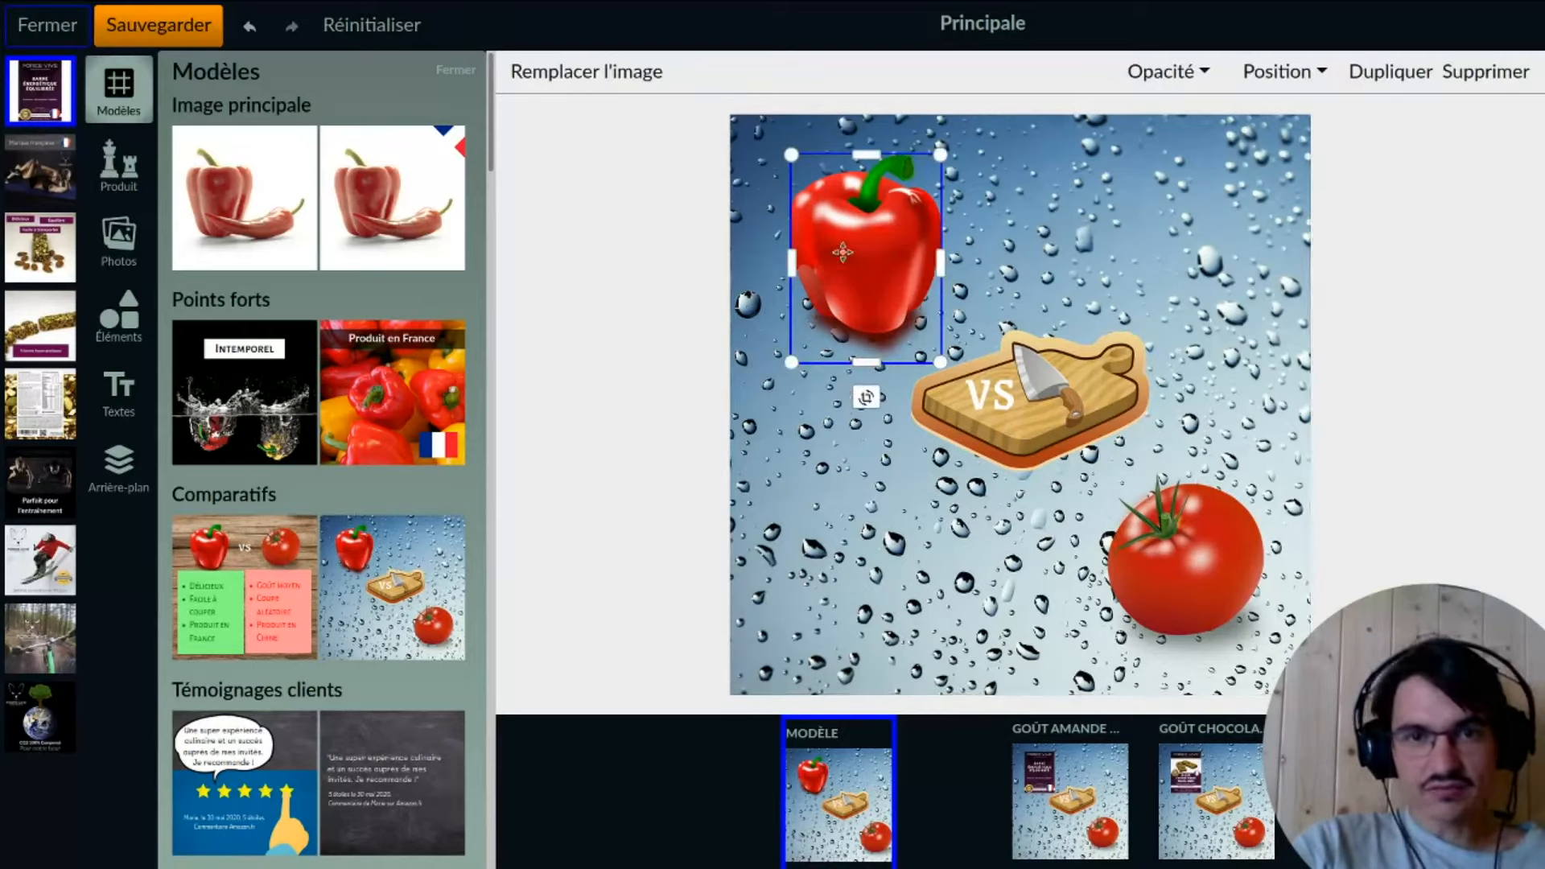
pyautogui.press('Delete')
pyautogui.click(1115, 538)
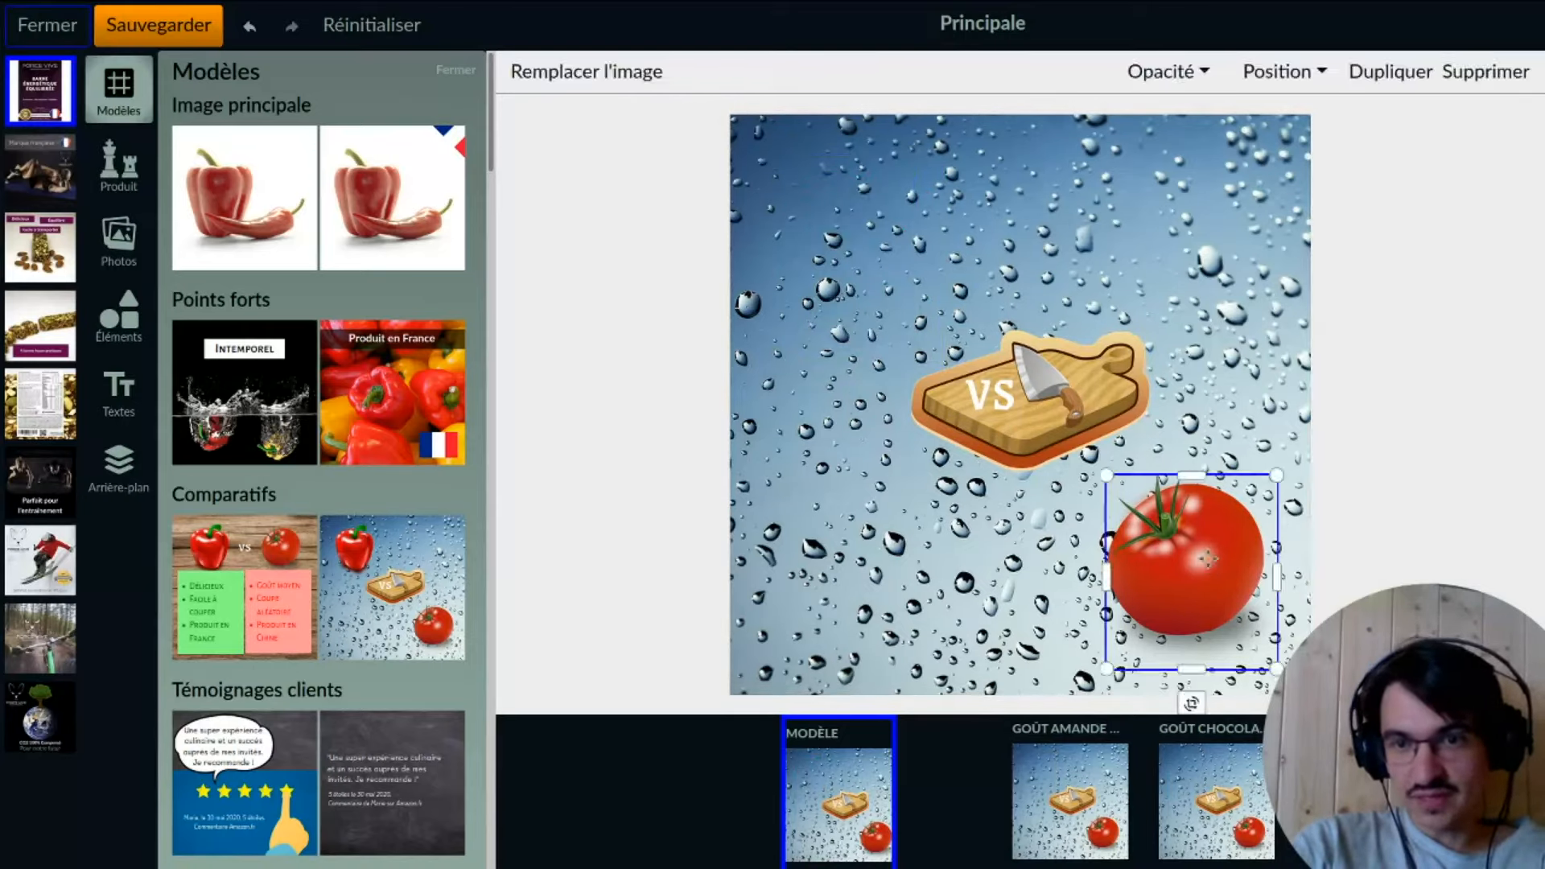
pyautogui.press('Delete')
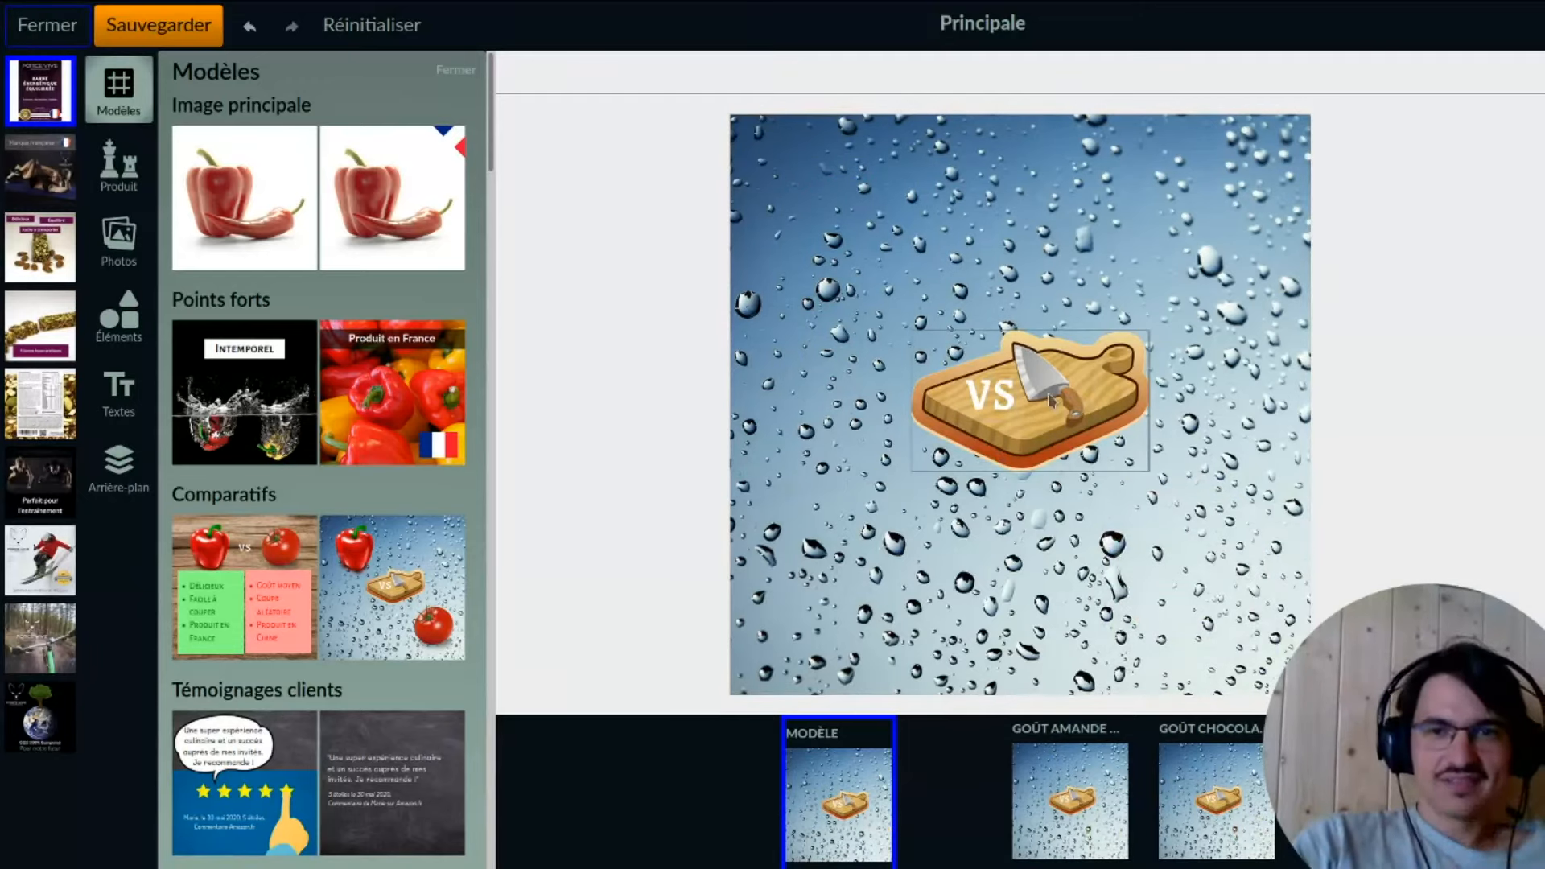
# - Browse the remaining templates down to the existing models, and reset all changes to the main image
pyautogui.click(1085, 411)
pyautogui.scroll(-4, 384, 522)
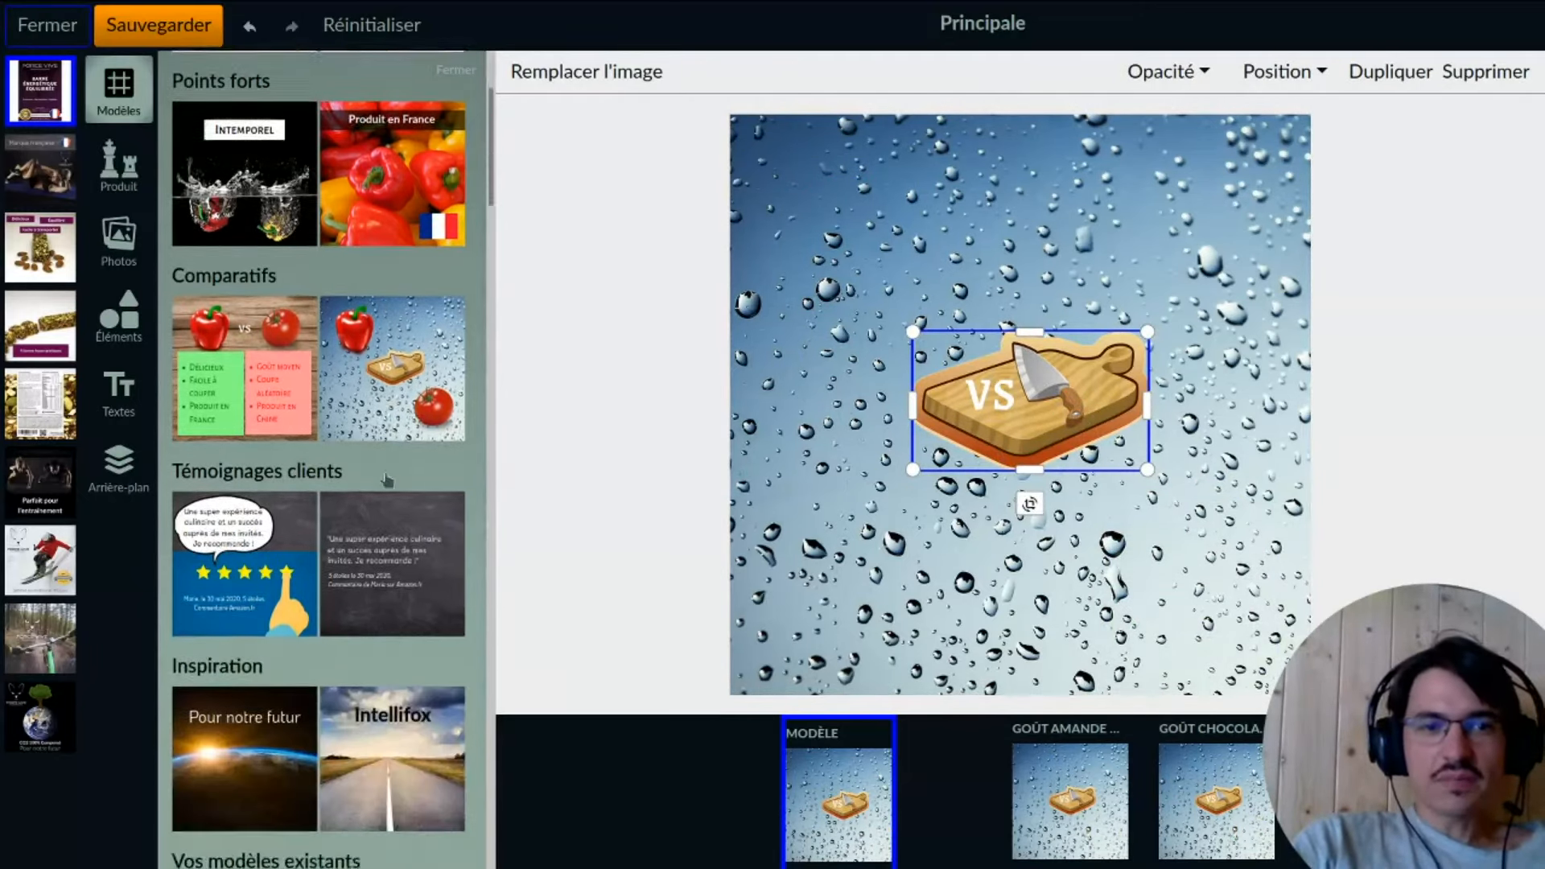
pyautogui.scroll(-2, 384, 522)
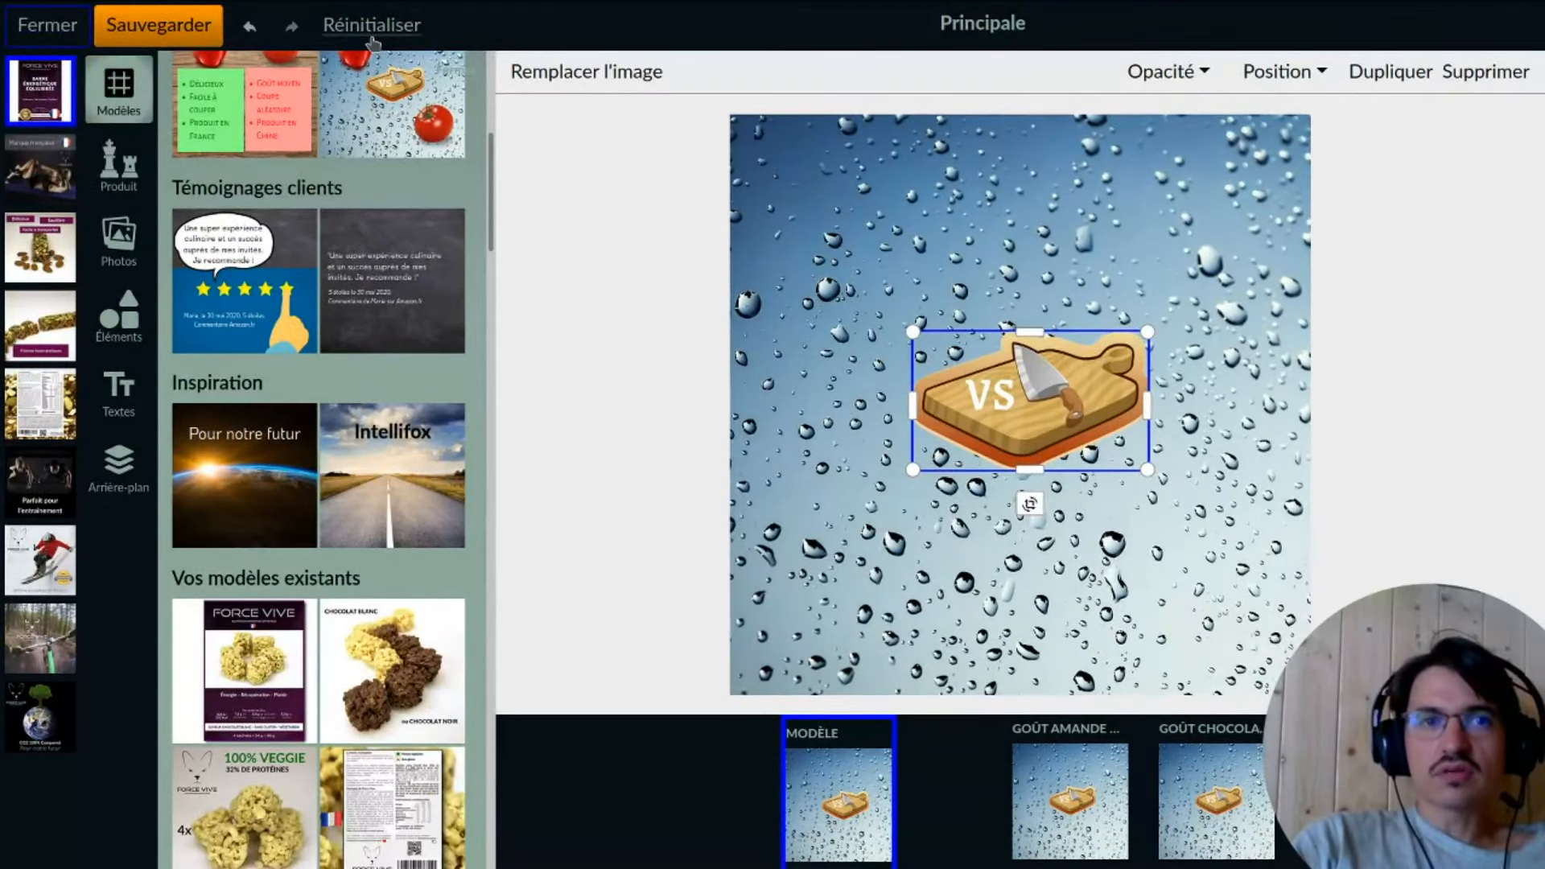
pyautogui.click(372, 35)
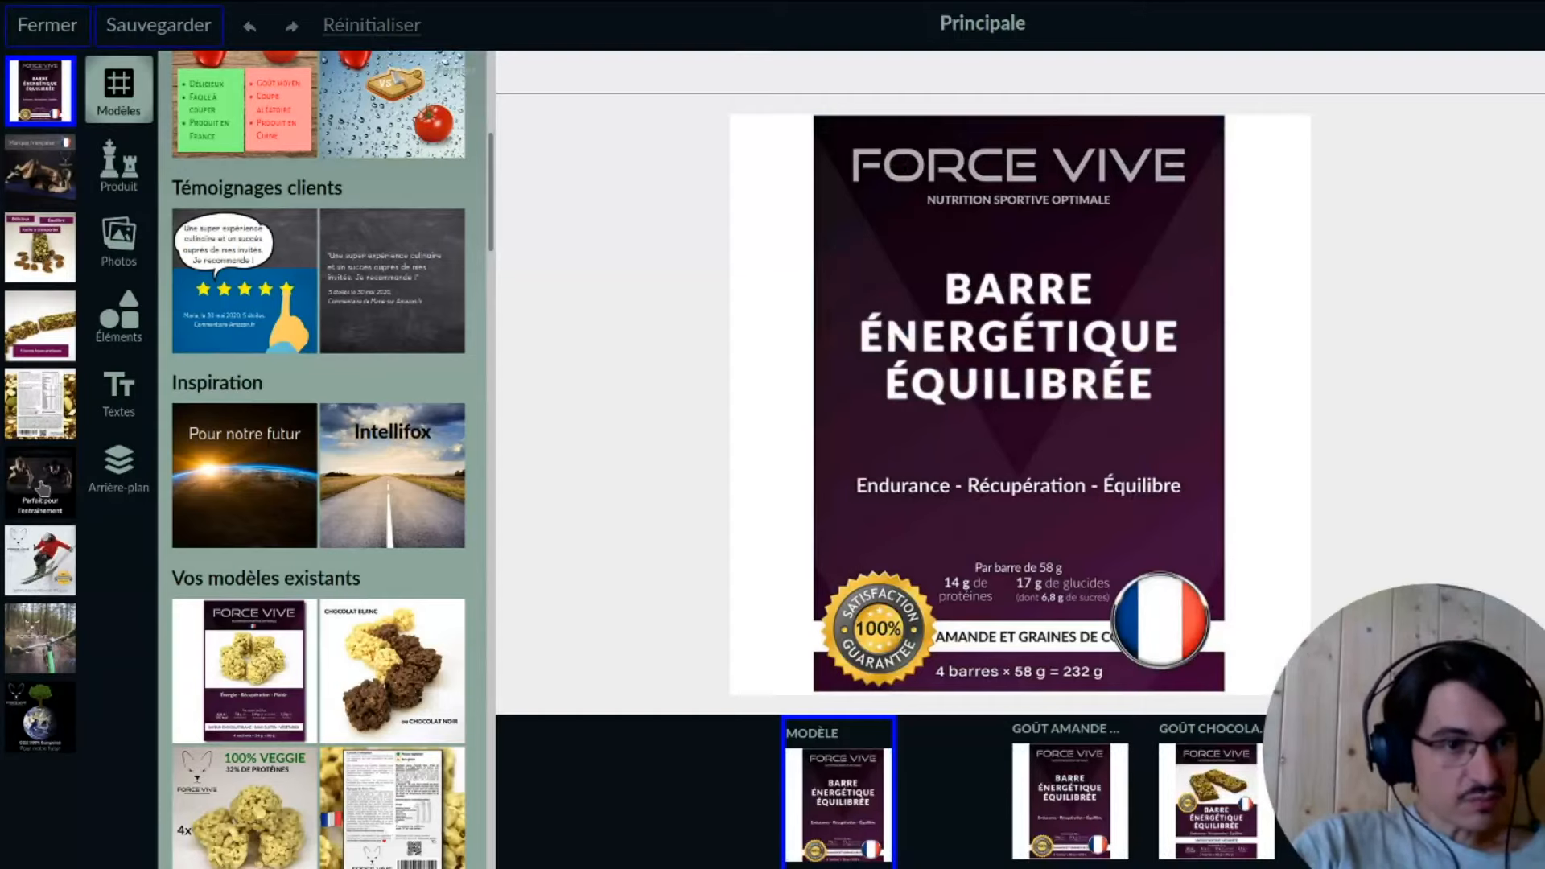
# - Open Image 5 and apply the customer testimonial template with the speech bubble and five yellow stars
pyautogui.click(58, 423)
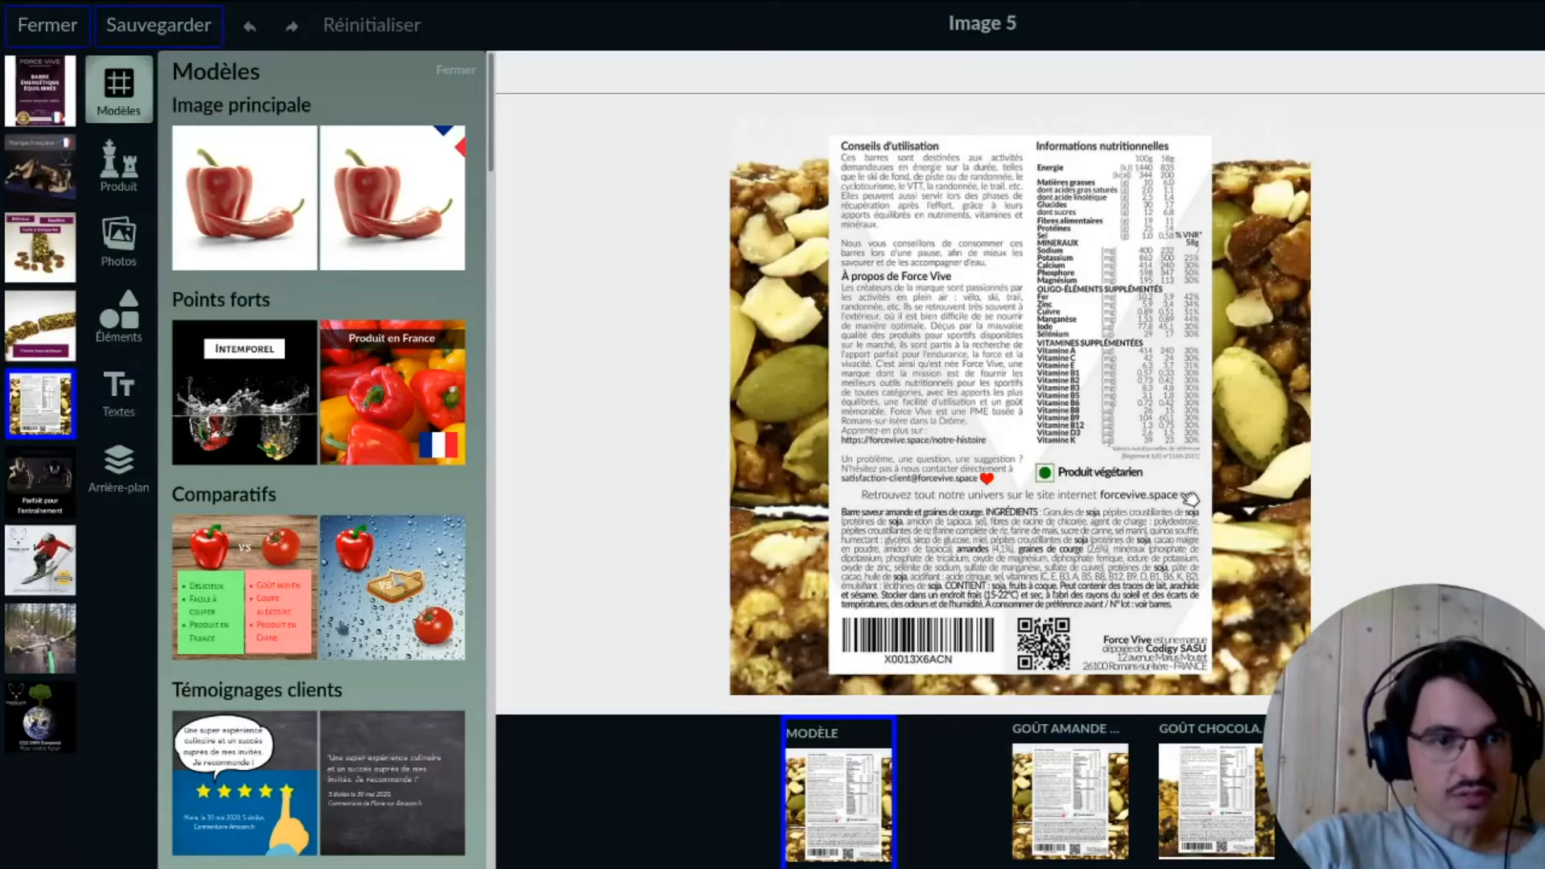
pyautogui.scroll(-3, 282, 594)
pyautogui.click(260, 547)
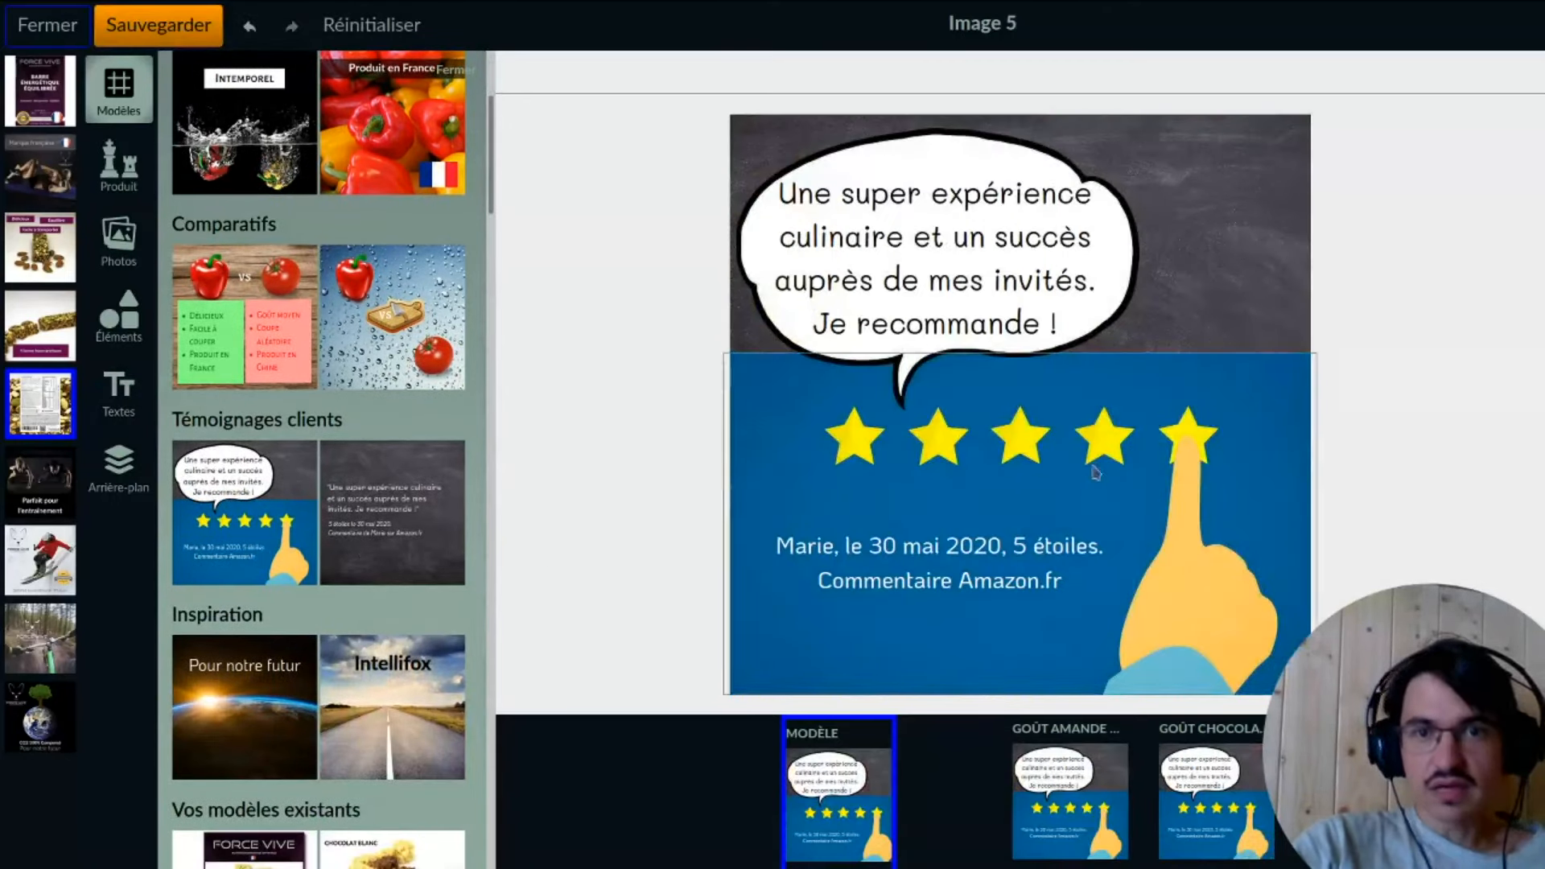
# - Inspect the testimonial template's quote text settings and its blue star-rating picture, and clear the selection
pyautogui.click(884, 202)
pyautogui.click(861, 192)
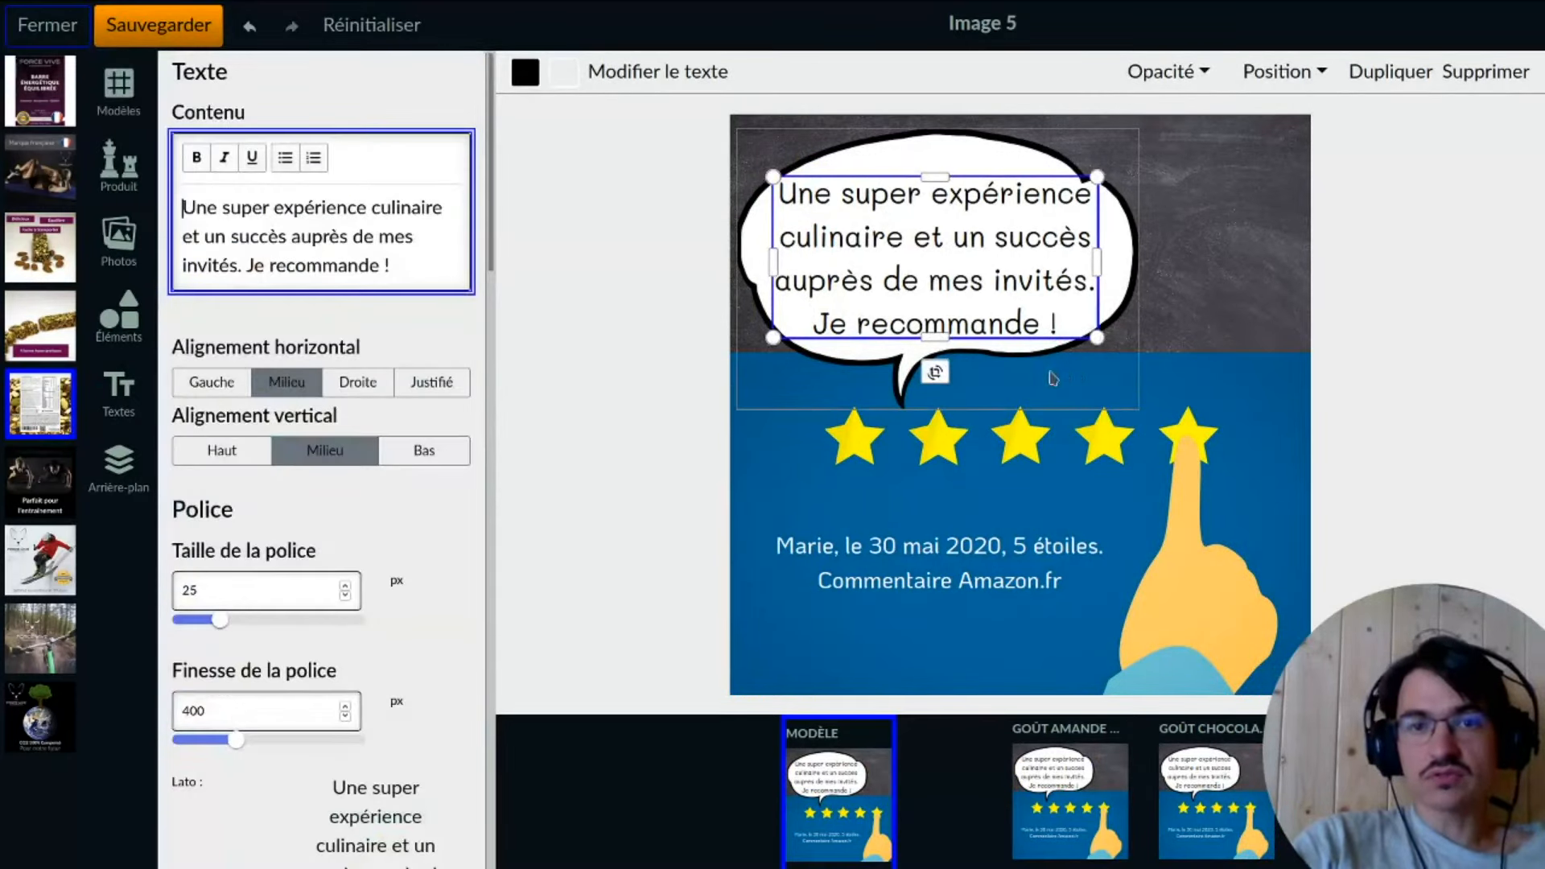
pyautogui.click(962, 461)
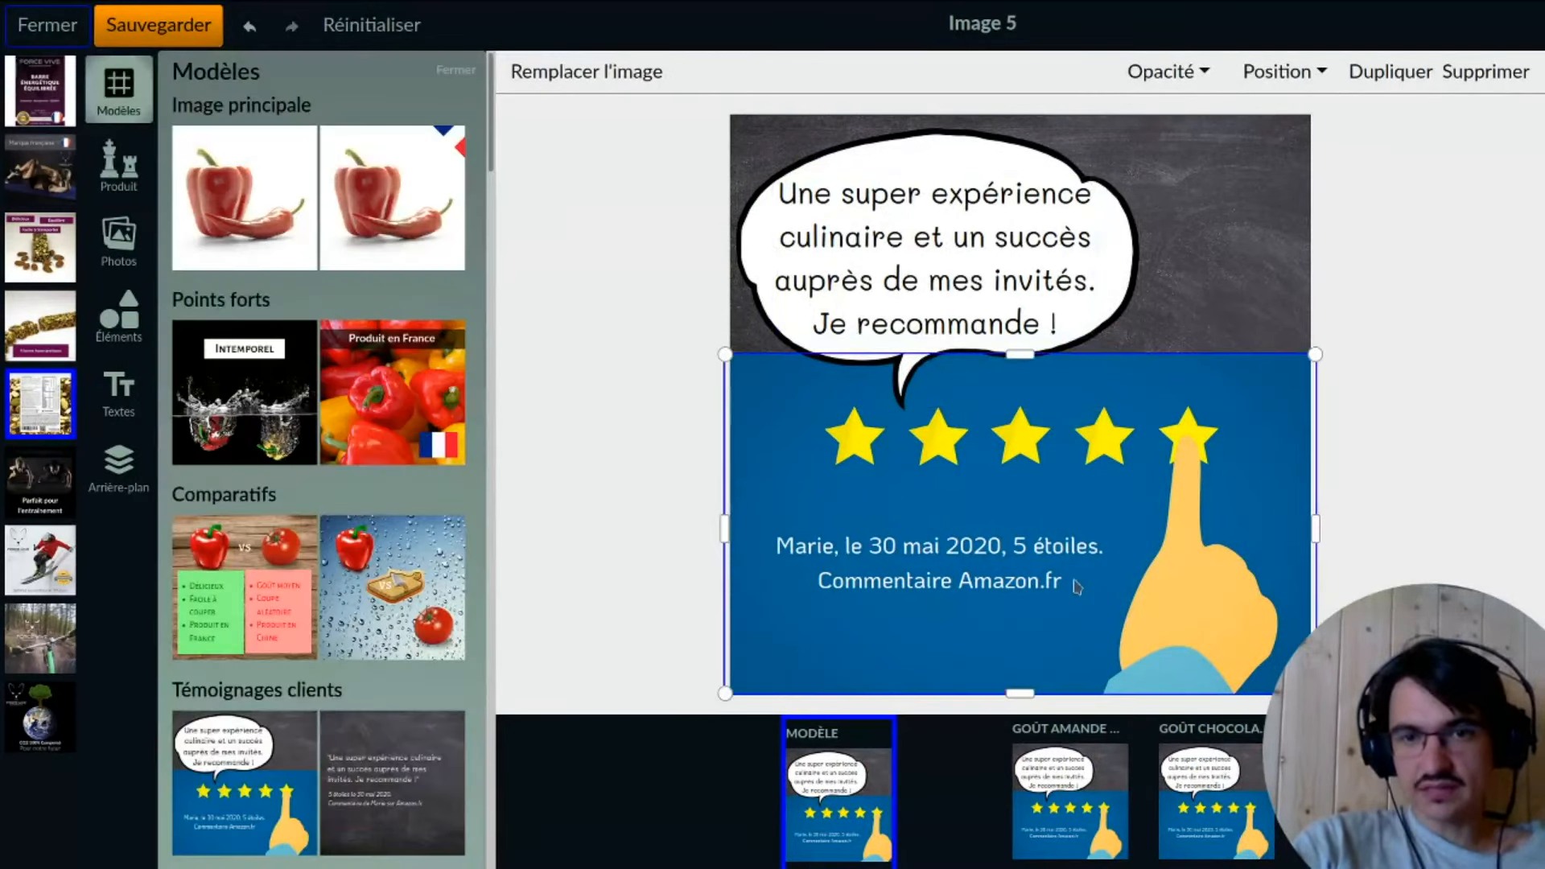
pyautogui.click(1411, 525)
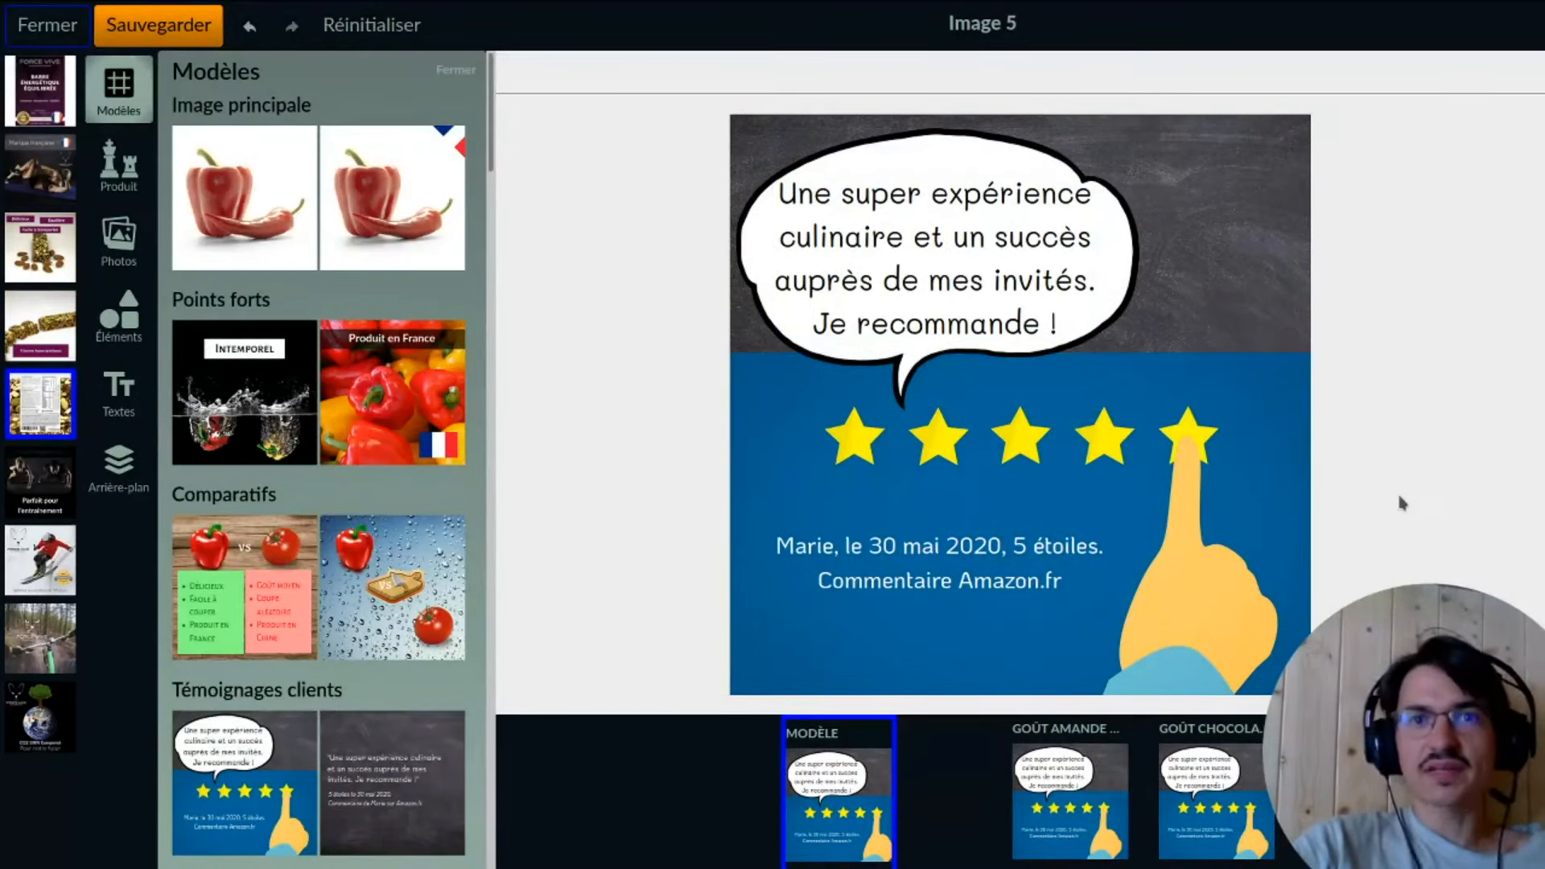
# - Return to the main image and look through the template categories, from Image principale to Vos modèles existants
pyautogui.click(40, 92)
pyautogui.scroll(-1, 317, 307)
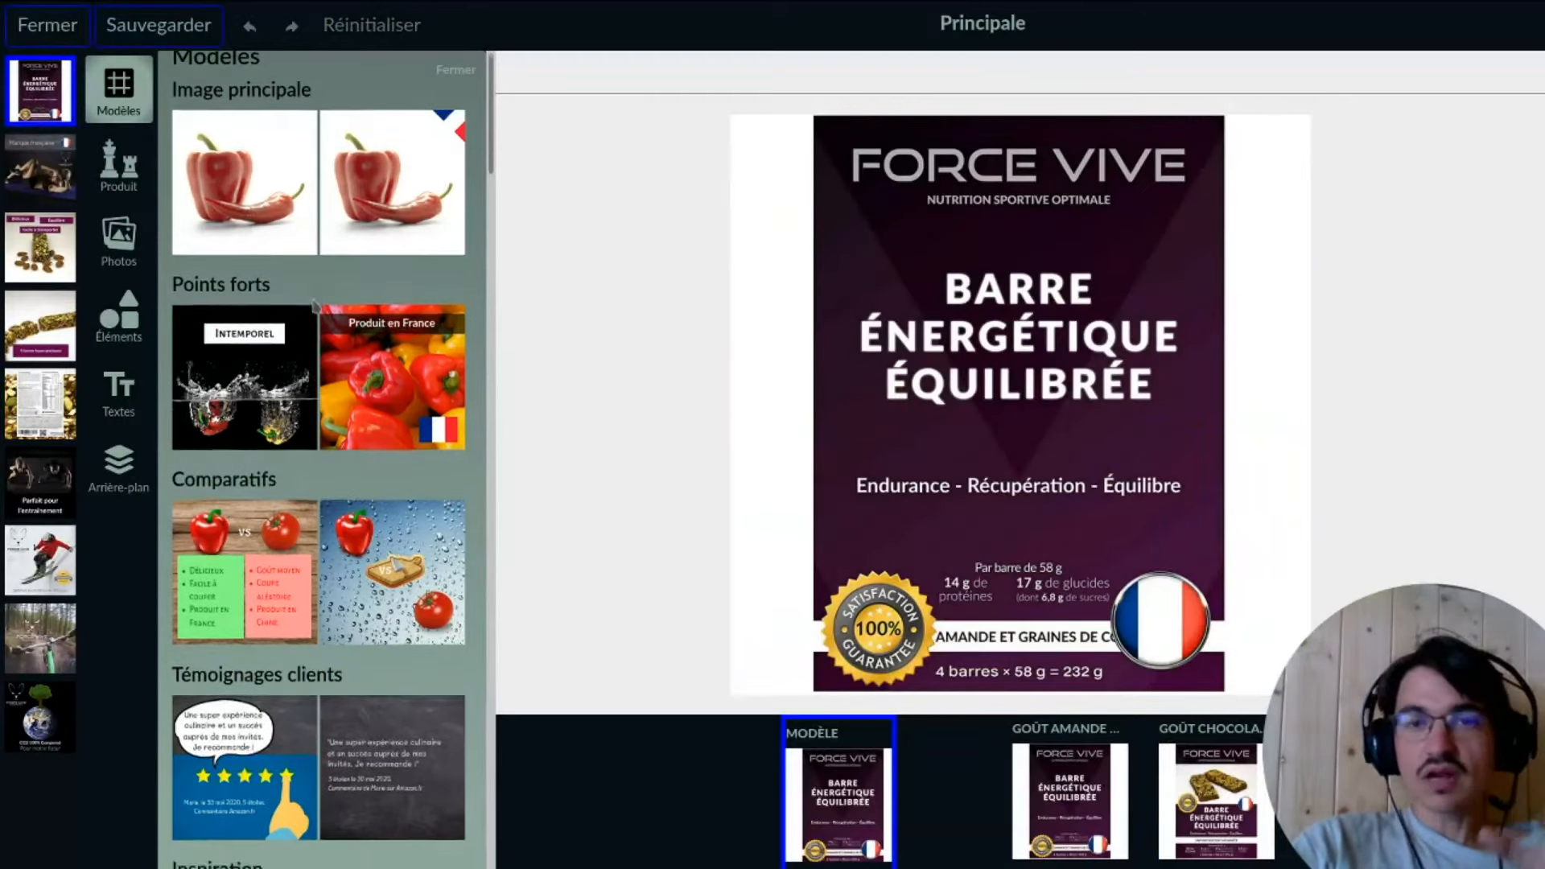
pyautogui.scroll(-5, 314, 306)
pyautogui.scroll(5, 309, 360)
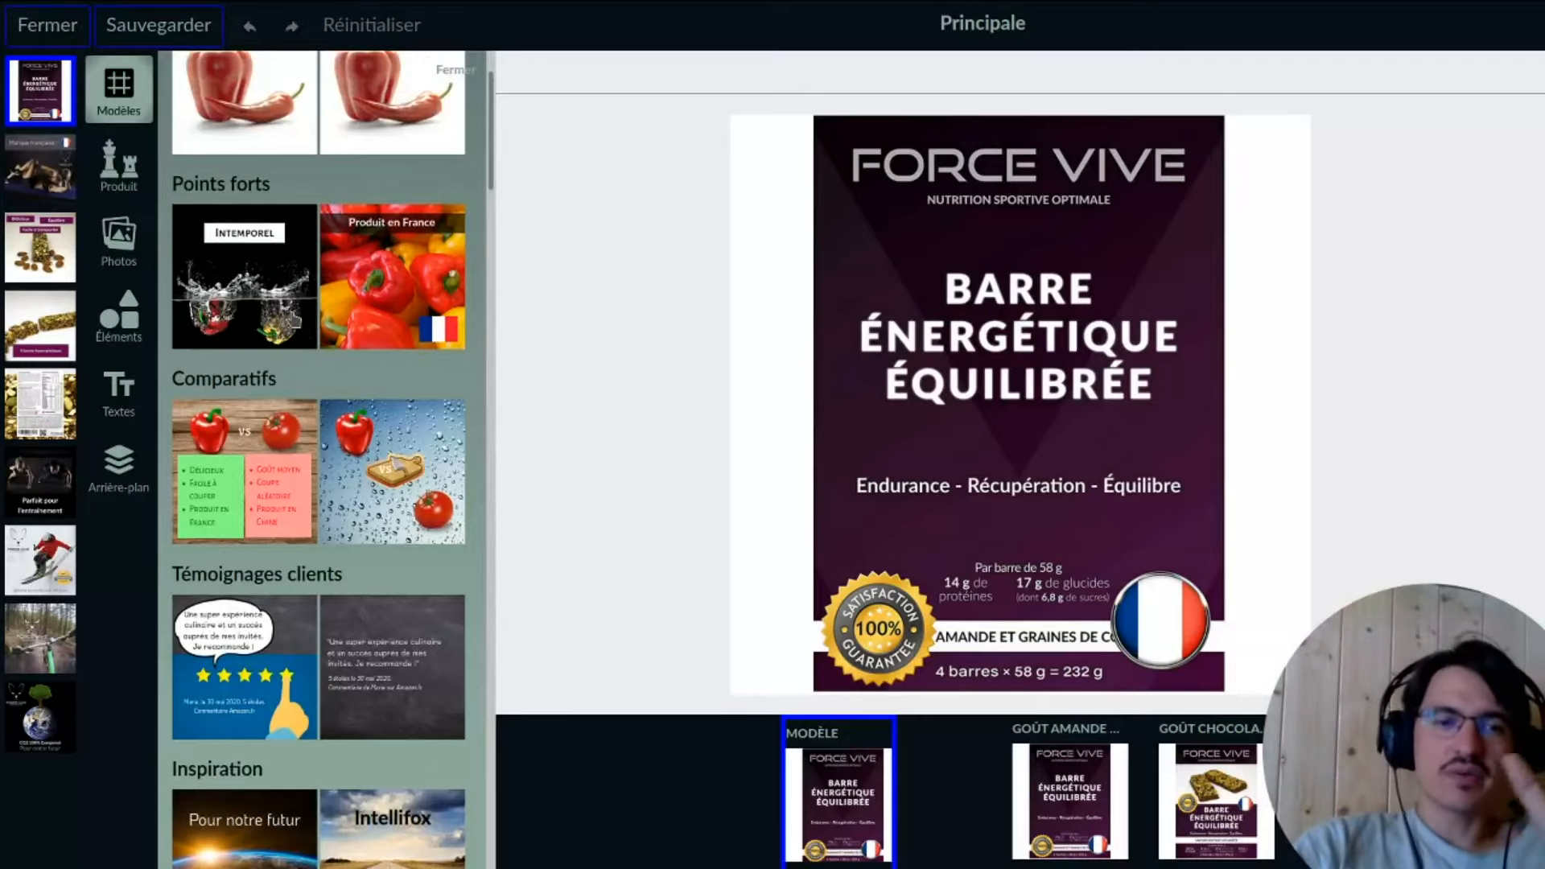
pyautogui.scroll(-2, 330, 346)
pyautogui.scroll(-7, 348, 360)
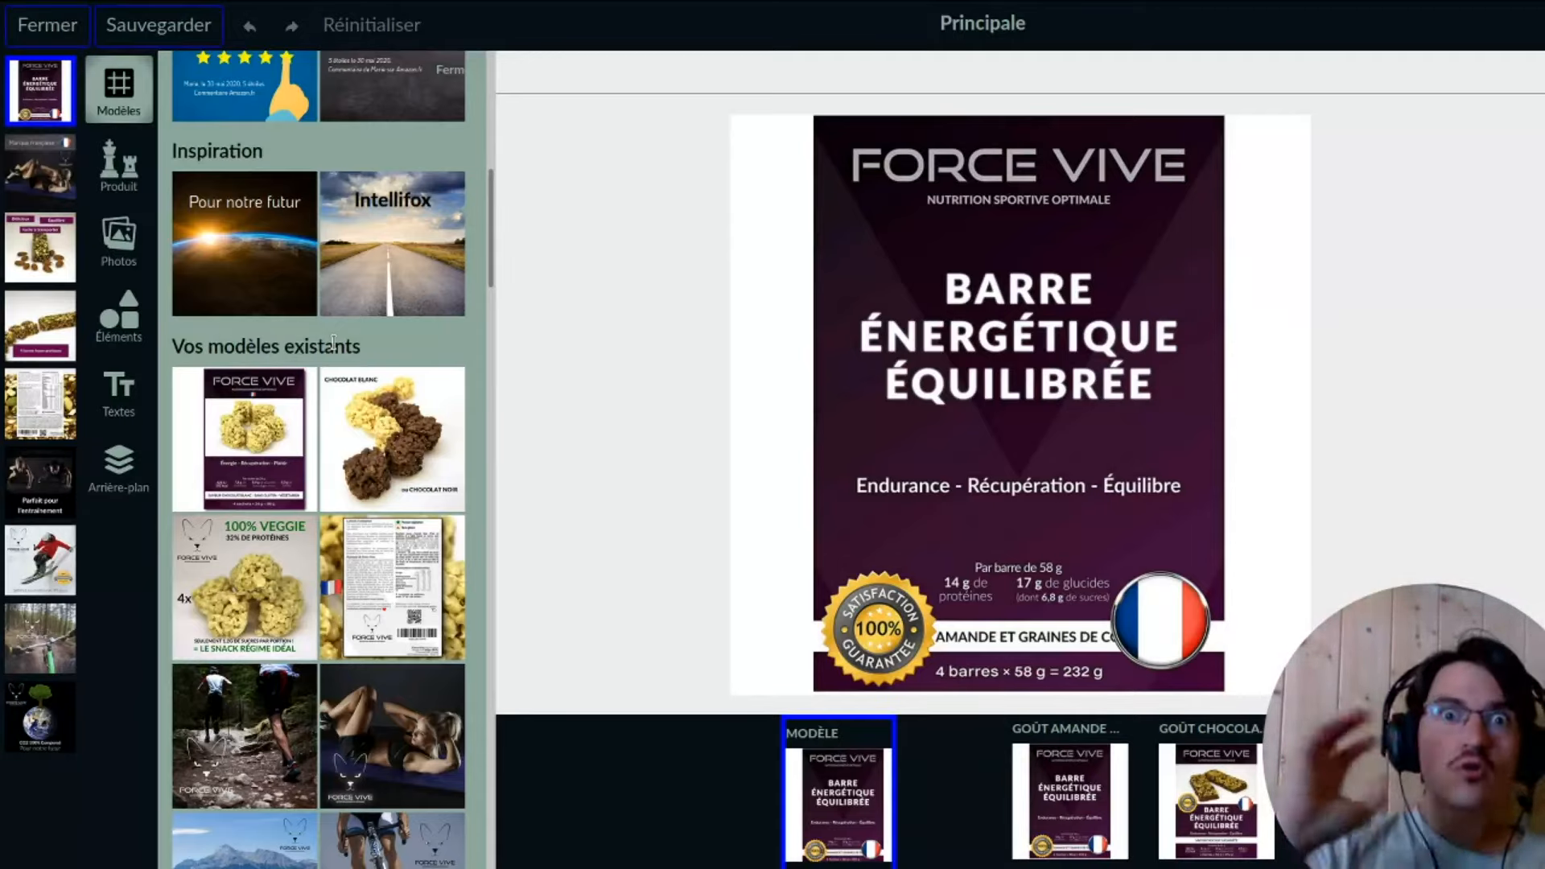
pyautogui.scroll(8, 332, 342)
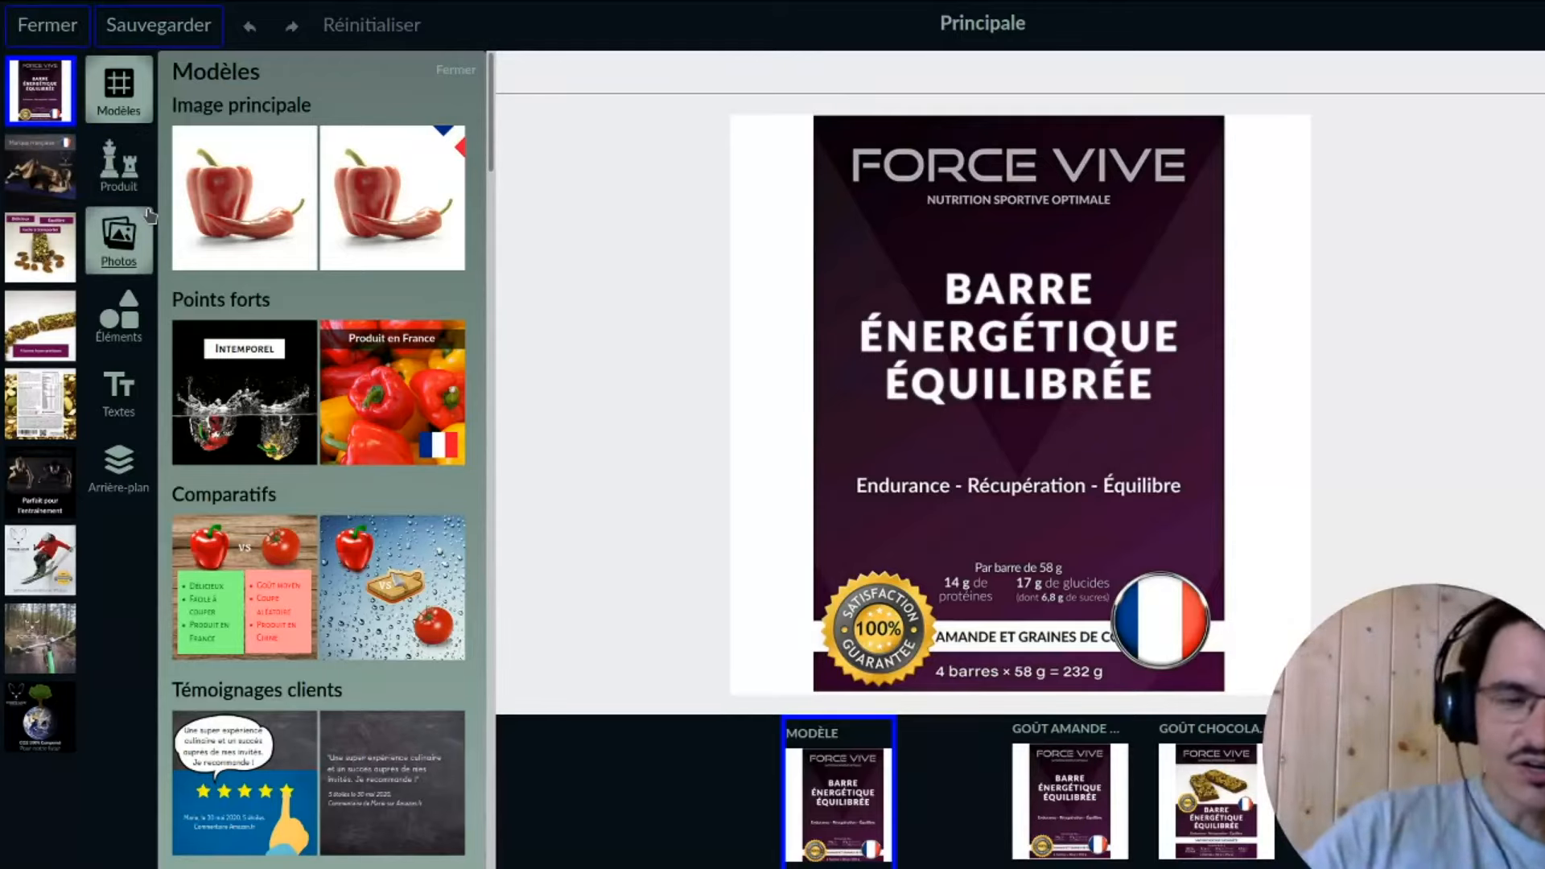
# - Open the product photos and look through the global product pictures down to the Goût Amande Graine de courge section
pyautogui.click(134, 173)
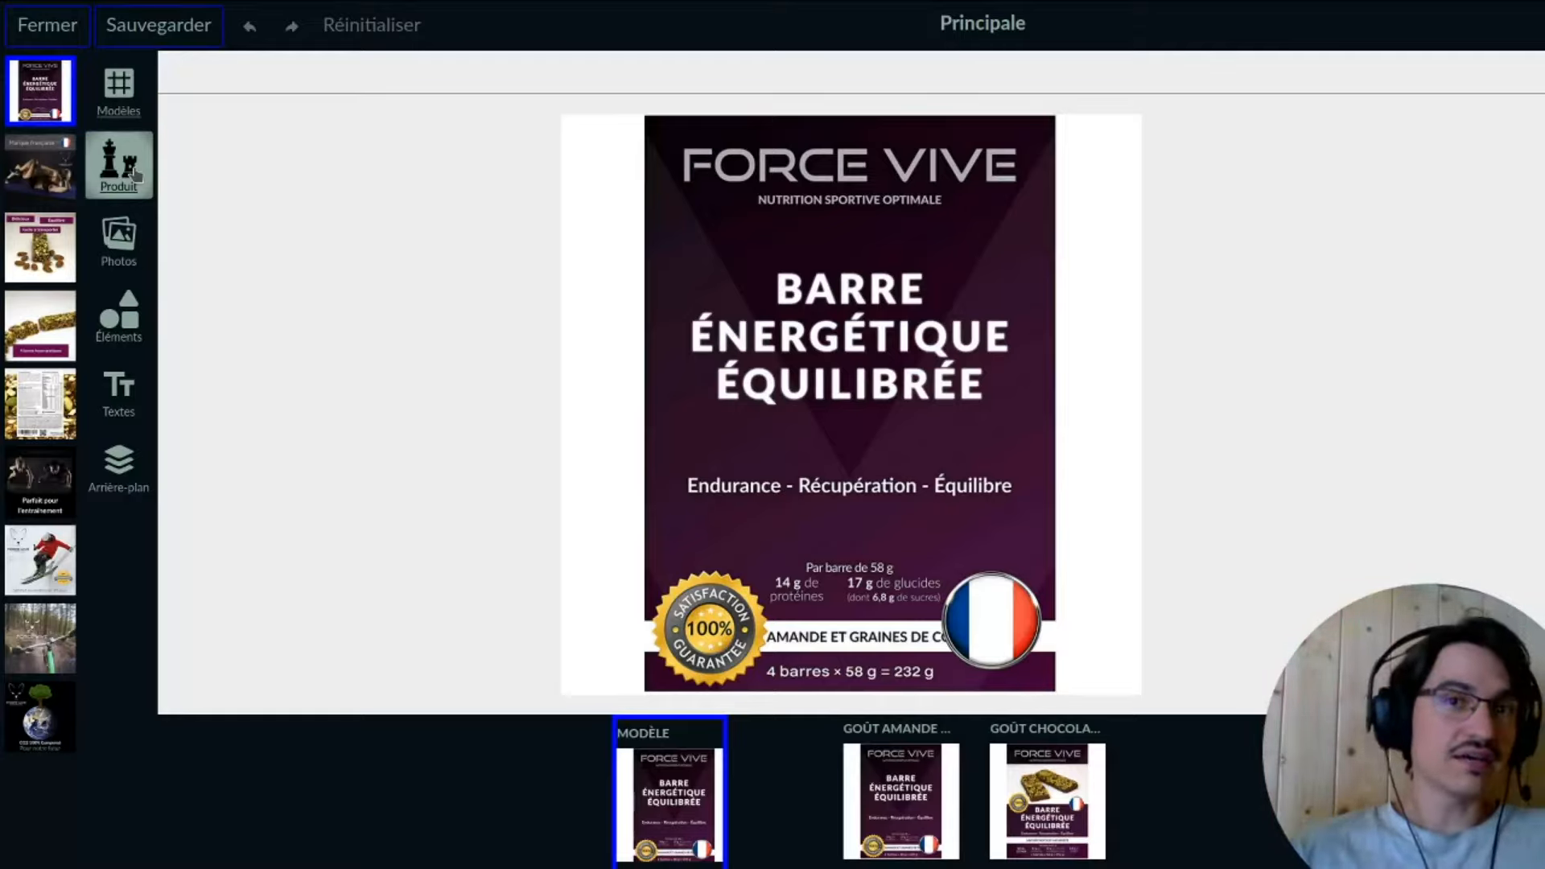
pyautogui.click(135, 175)
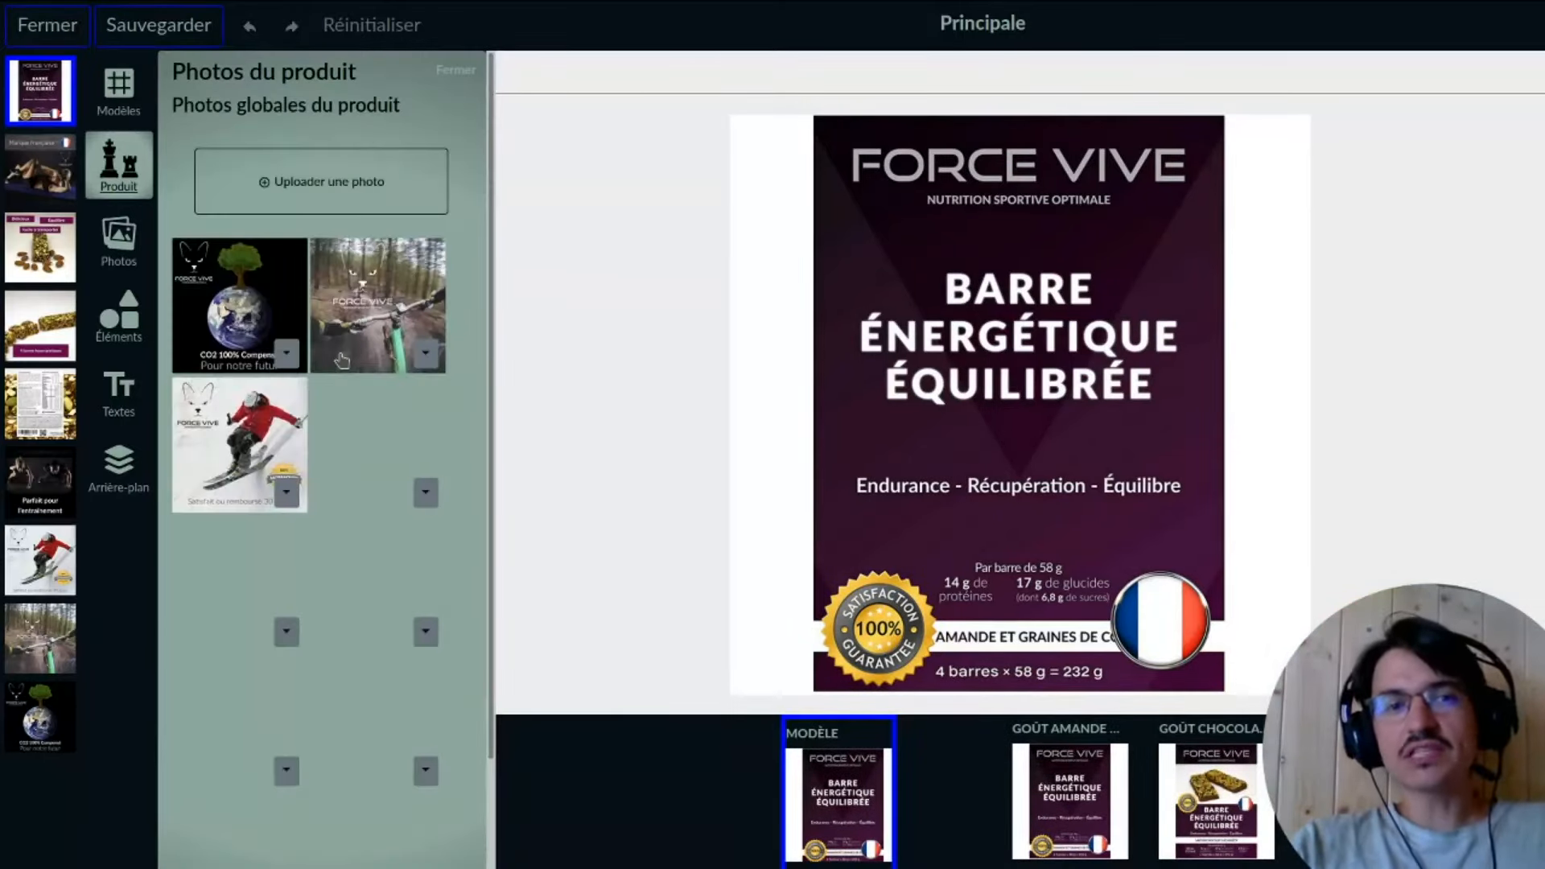
pyautogui.scroll(-2, 474, 454)
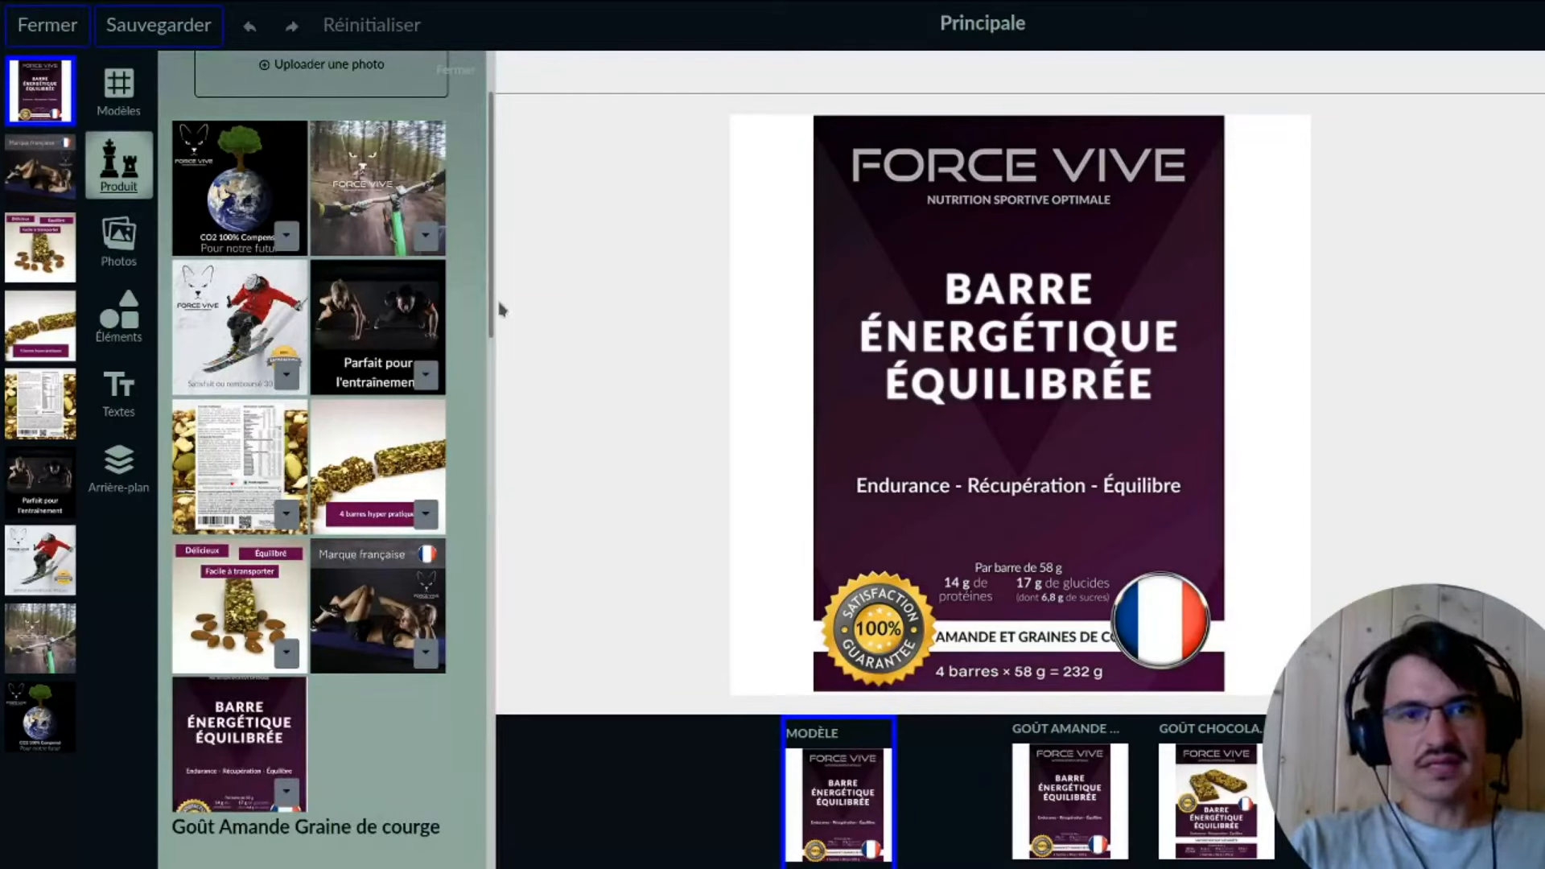
pyautogui.scroll(-2, 494, 322)
pyautogui.moveTo(492, 348); pyautogui.dragTo(505, 815)
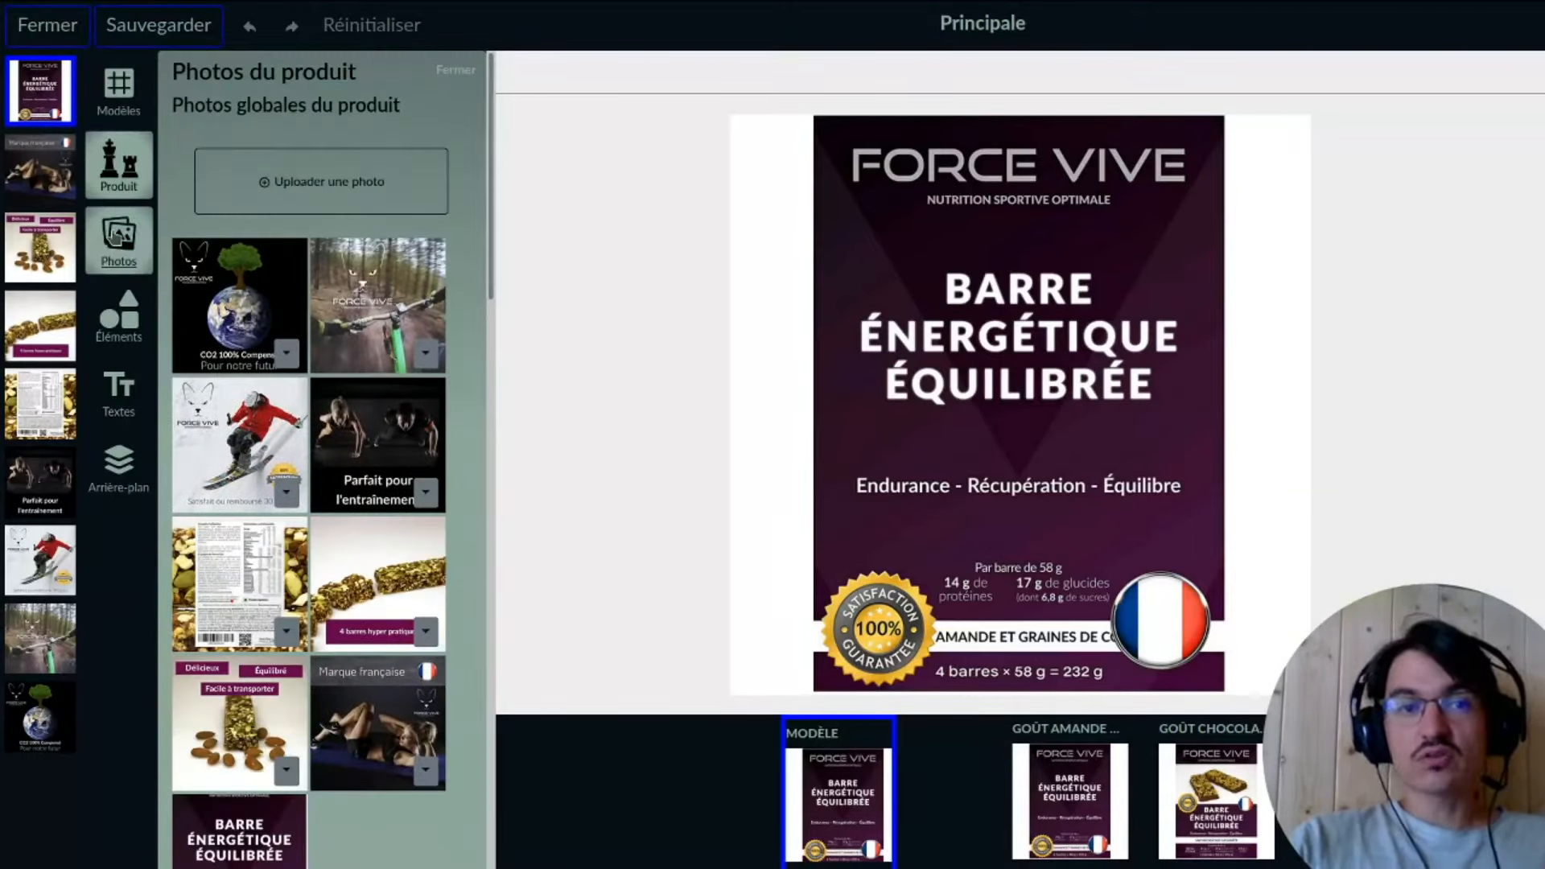
# - Open the photo library and browse the Pixabay categories, such as Mode, Nature, Éducation and Santé
pyautogui.click(114, 241)
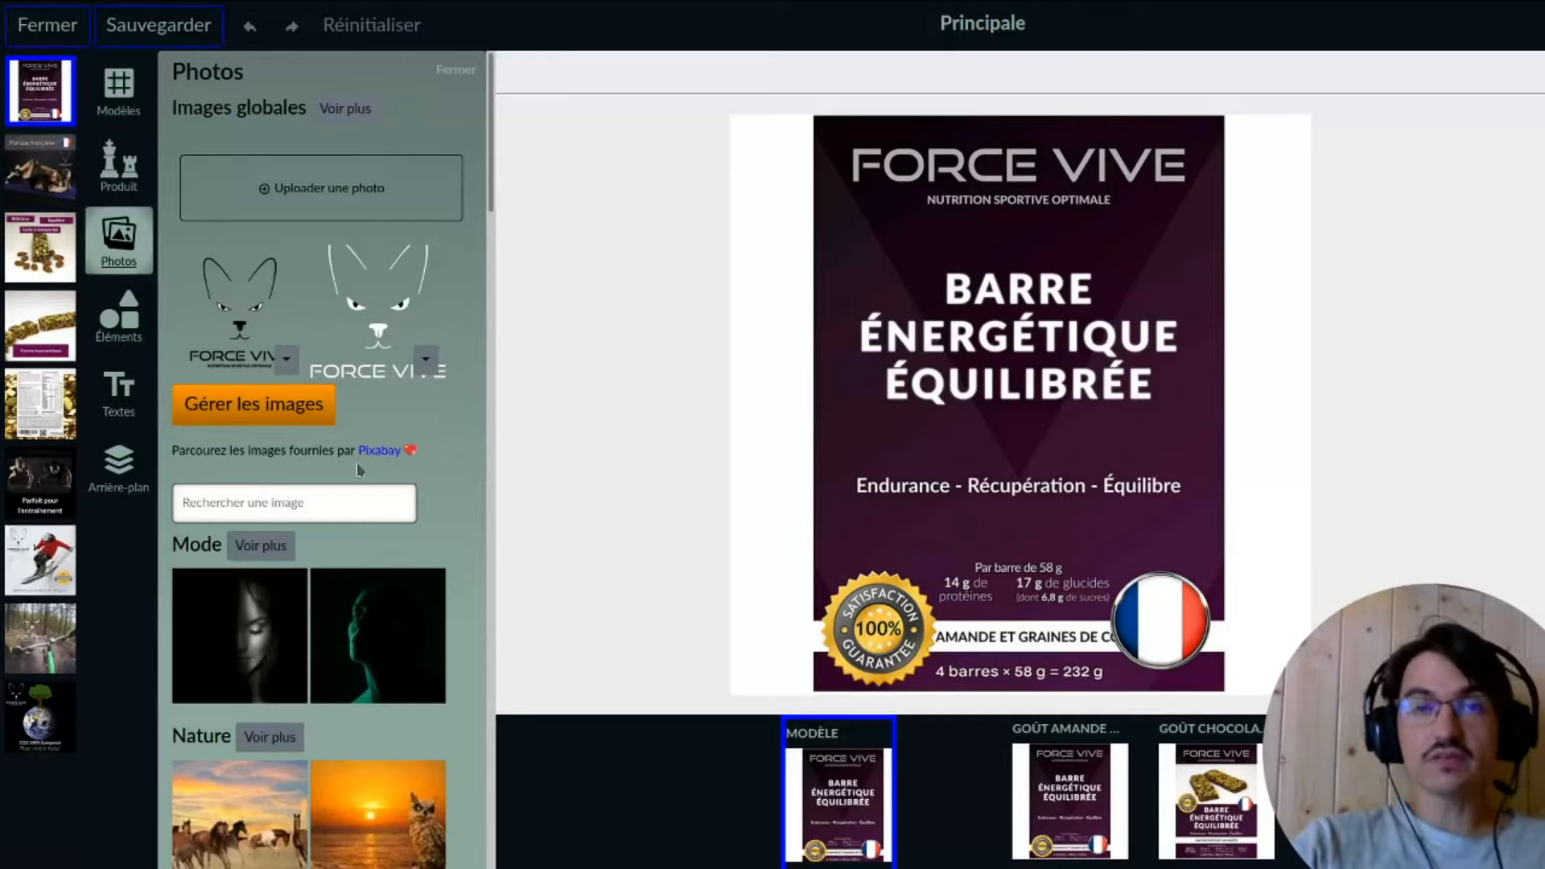
pyautogui.scroll(-3, 361, 511)
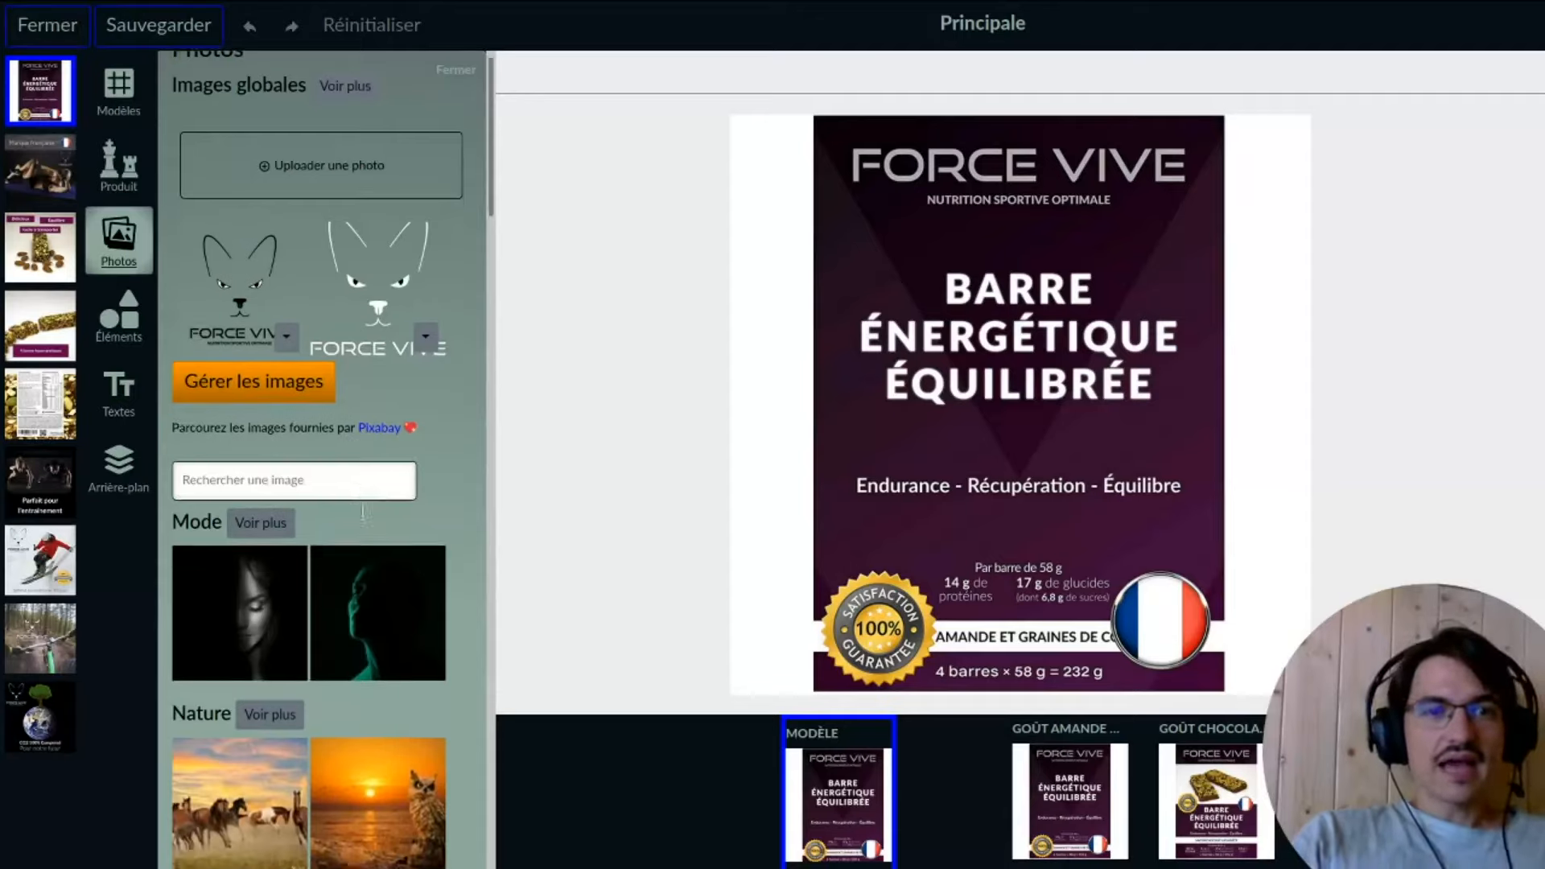
pyautogui.scroll(-2, 363, 521)
pyautogui.scroll(-8, 362, 518)
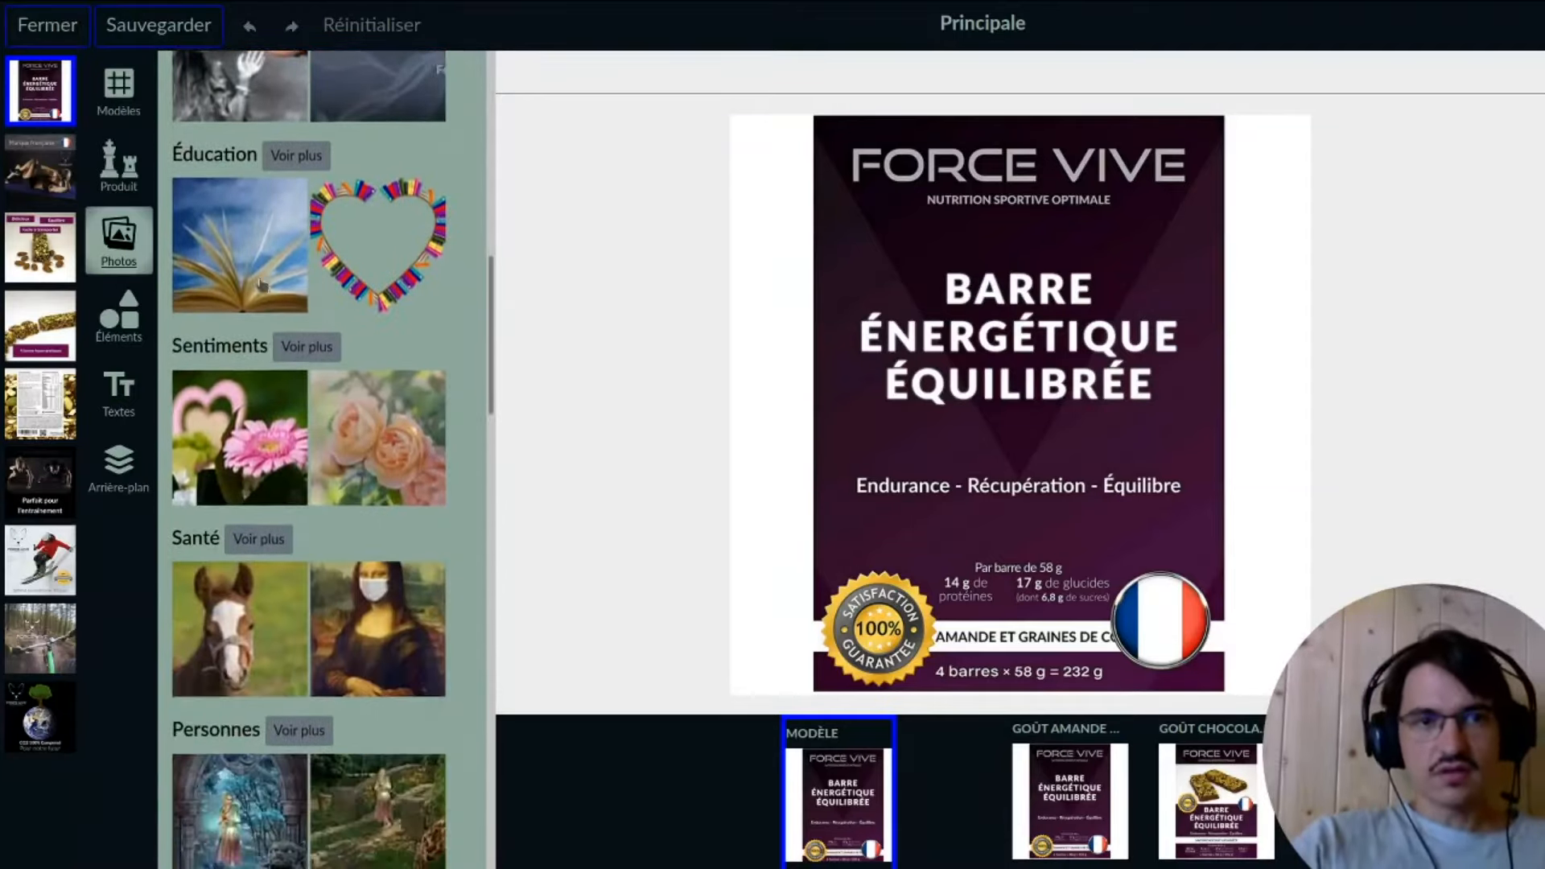
pyautogui.scroll(2, 264, 290)
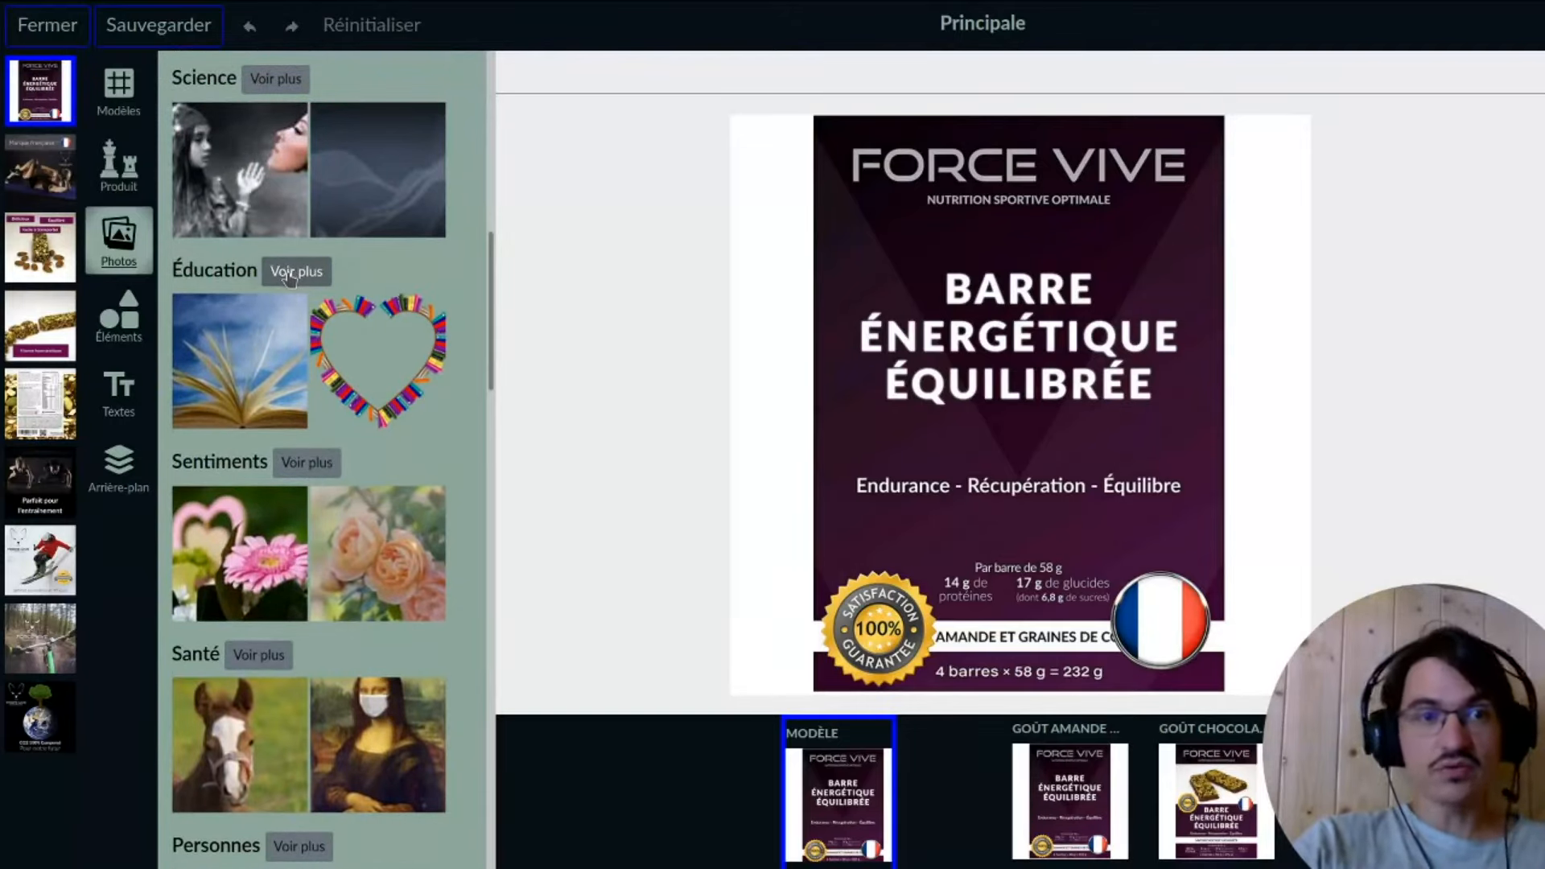
pyautogui.scroll(7, 290, 275)
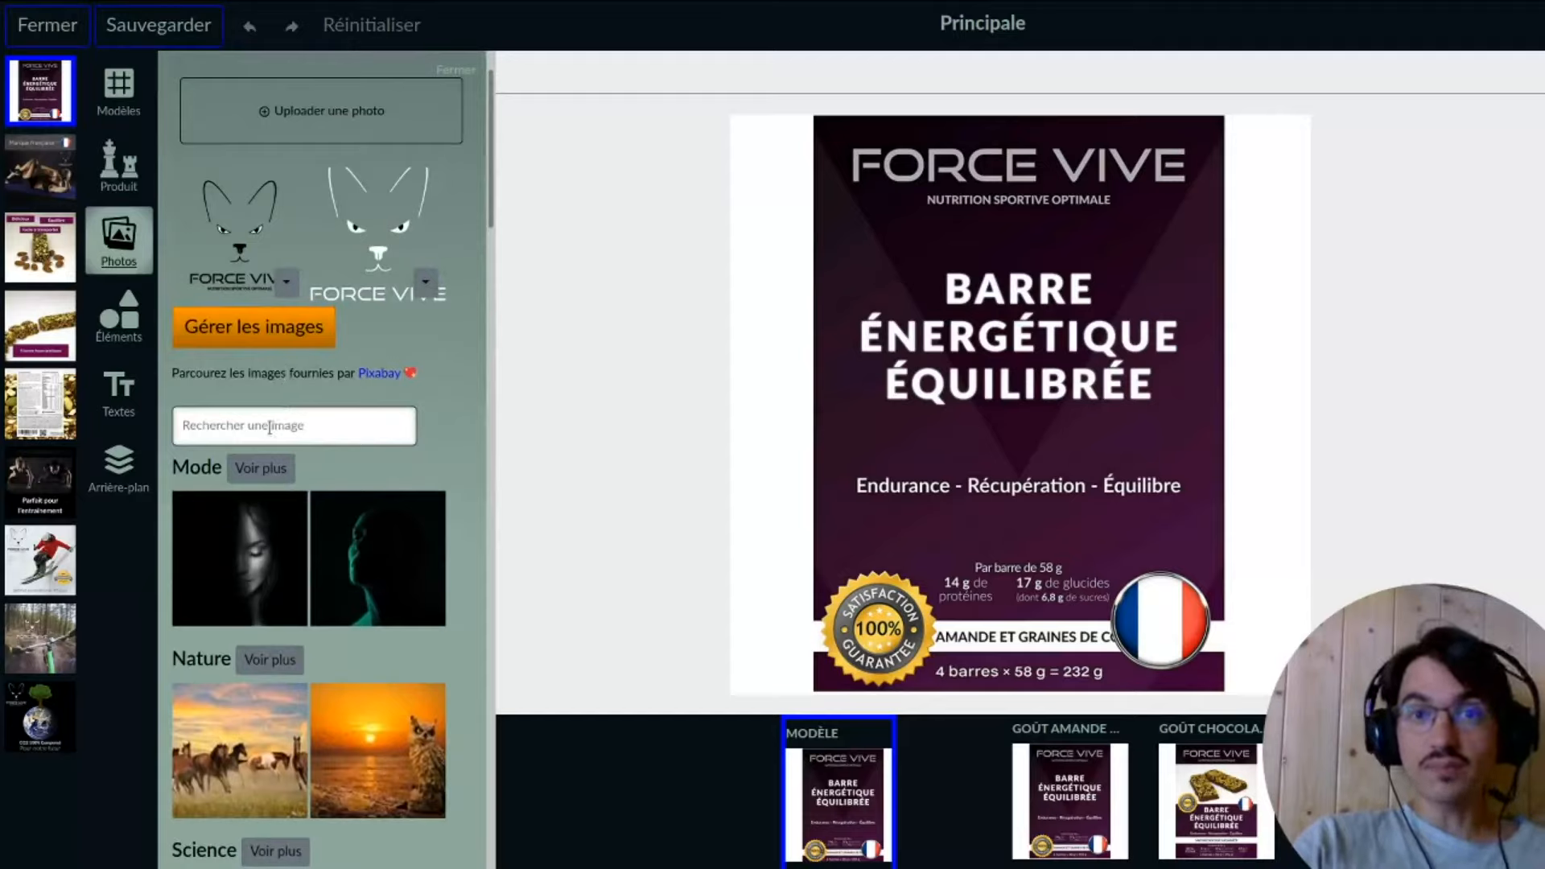
# - Search the photo library for "chat" and add the close-up of the blue-eyed grey cat to the main image
pyautogui.click(270, 425)
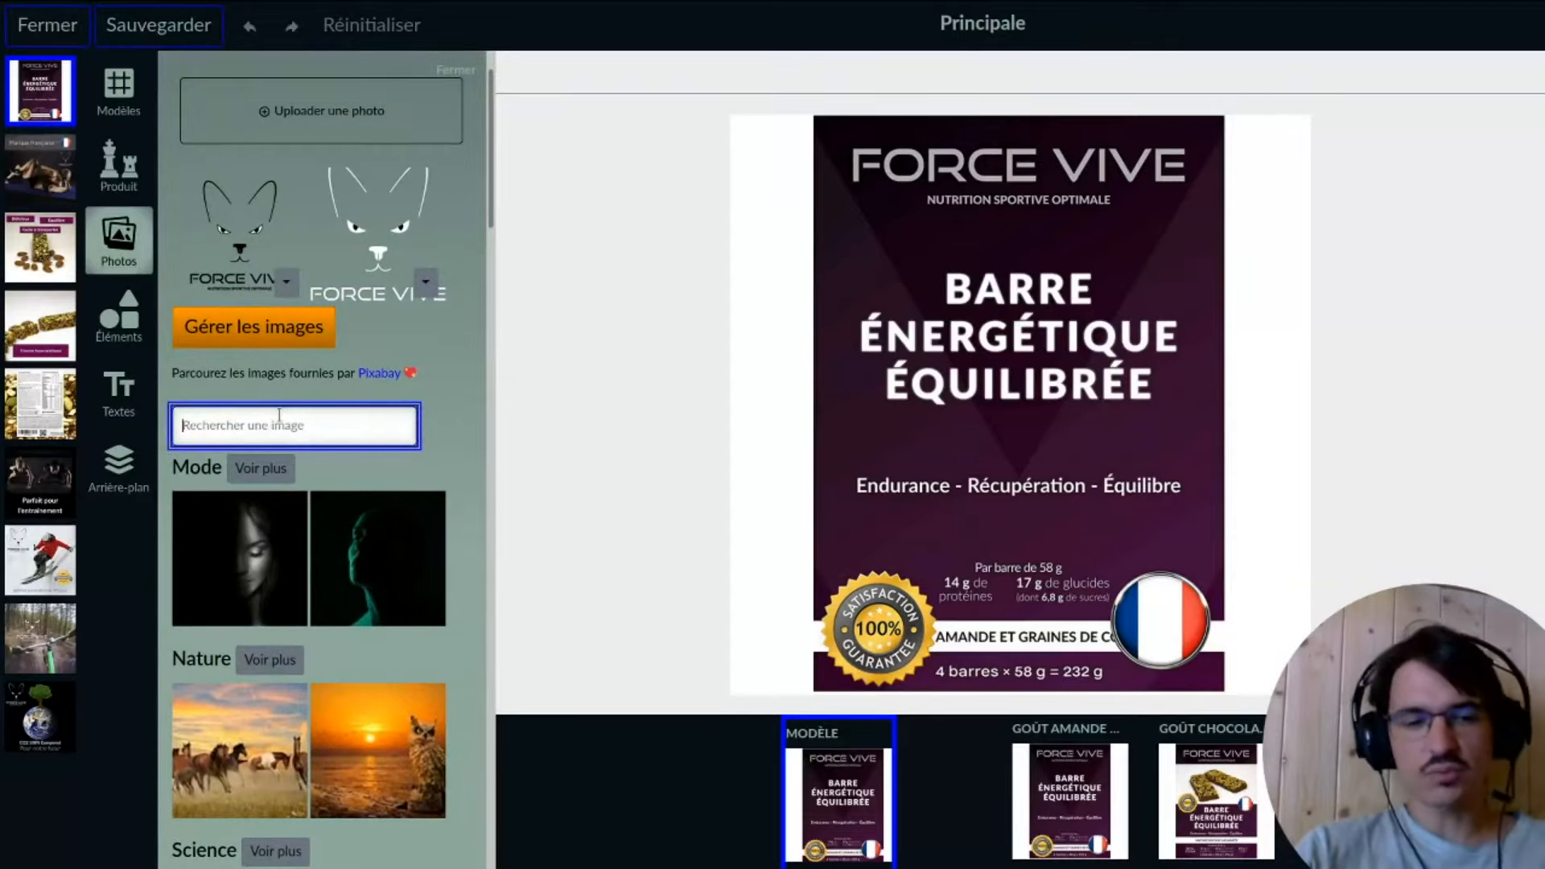
pyautogui.write('chat')
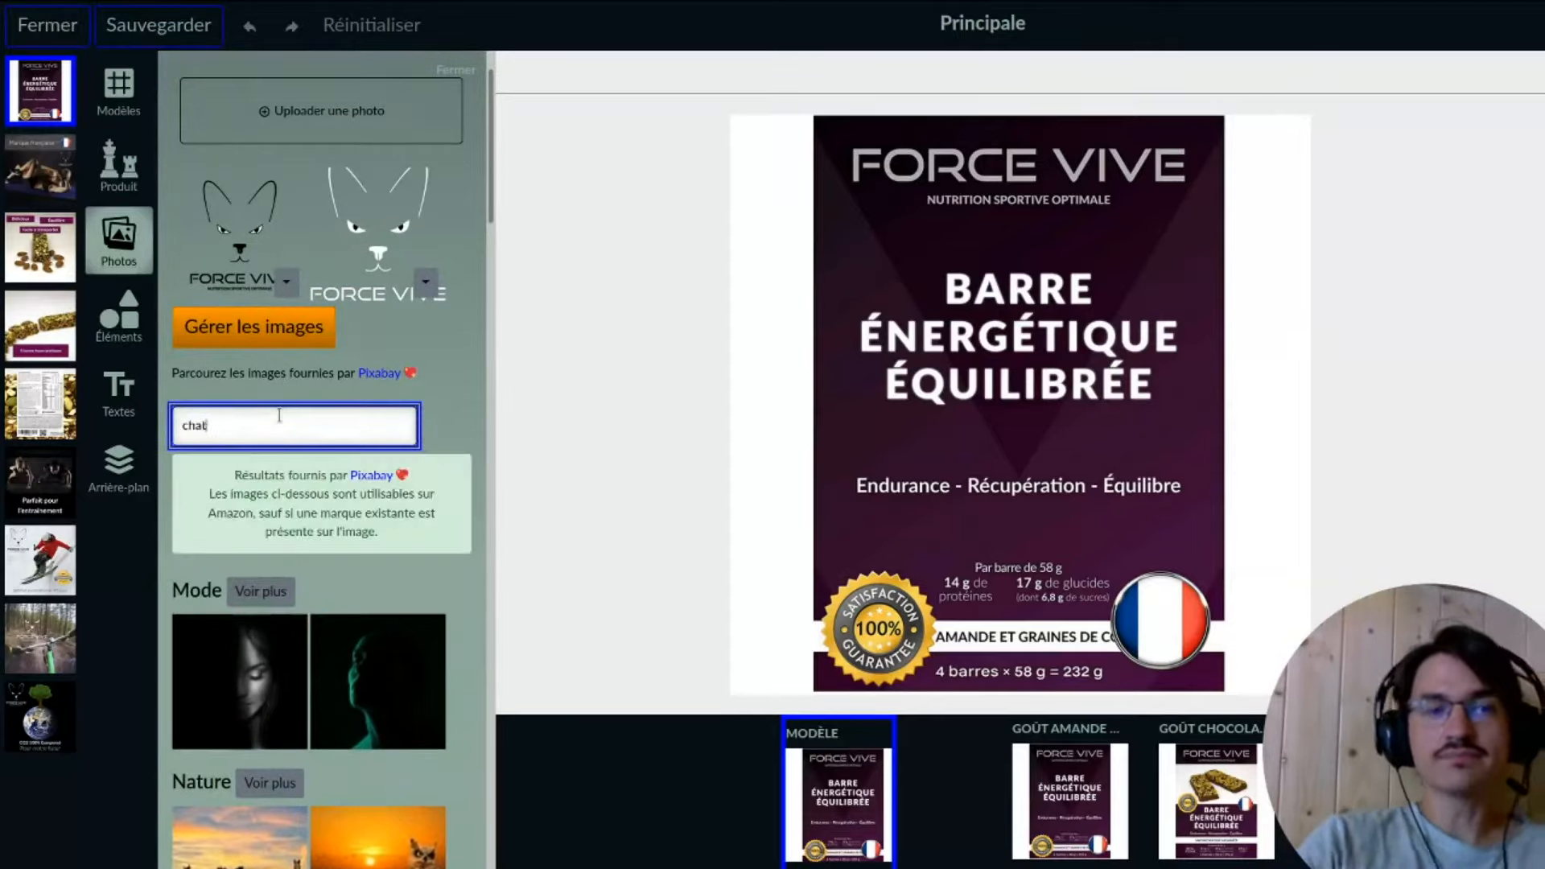
pyautogui.press('Return')
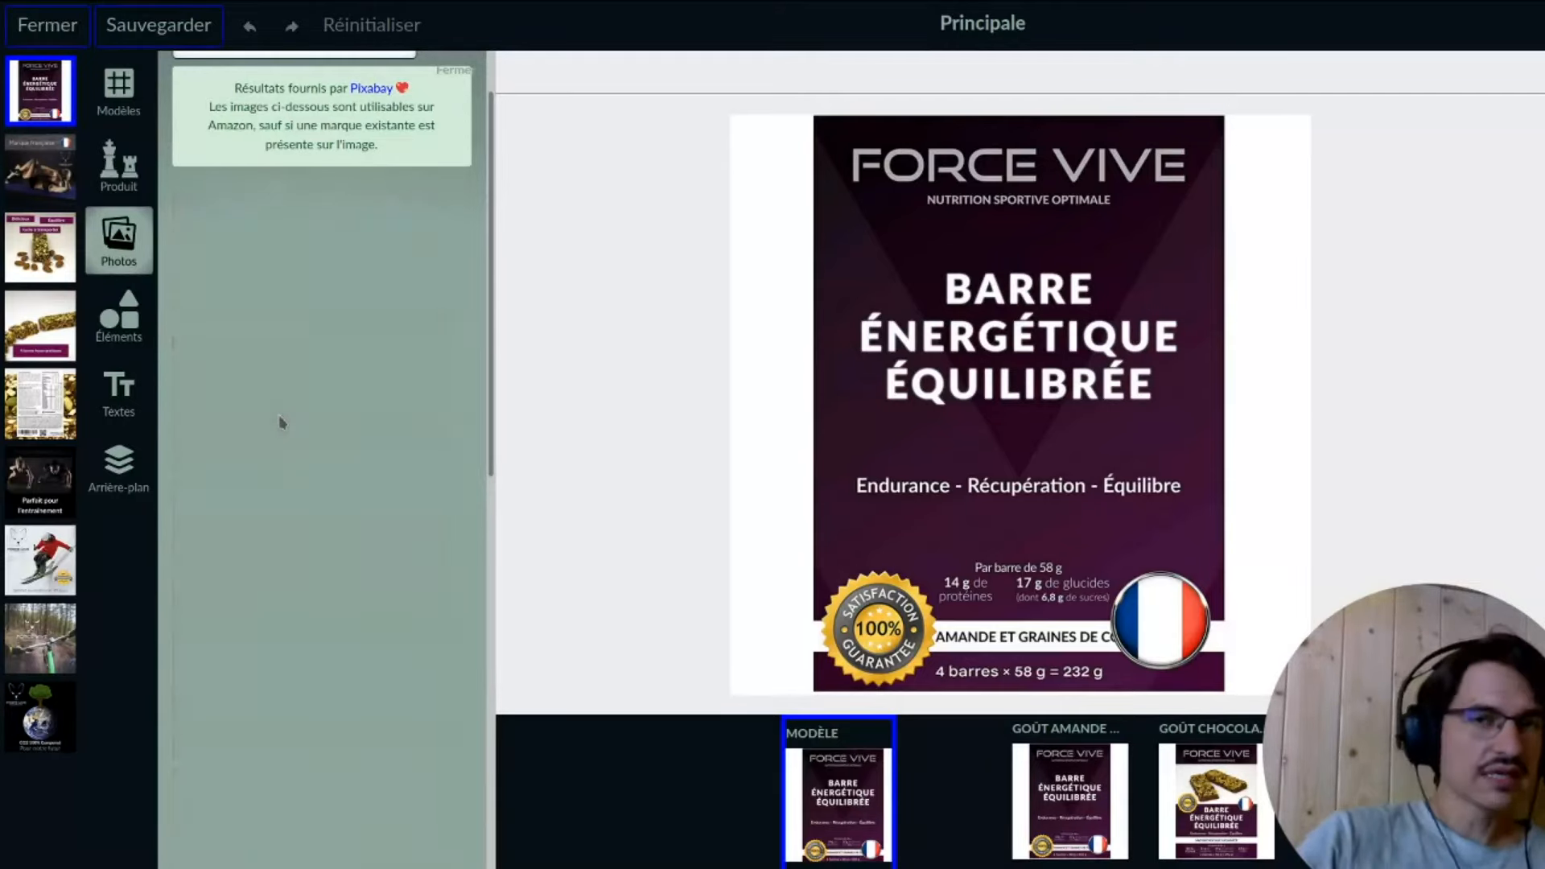
pyautogui.scroll(1, 278, 412)
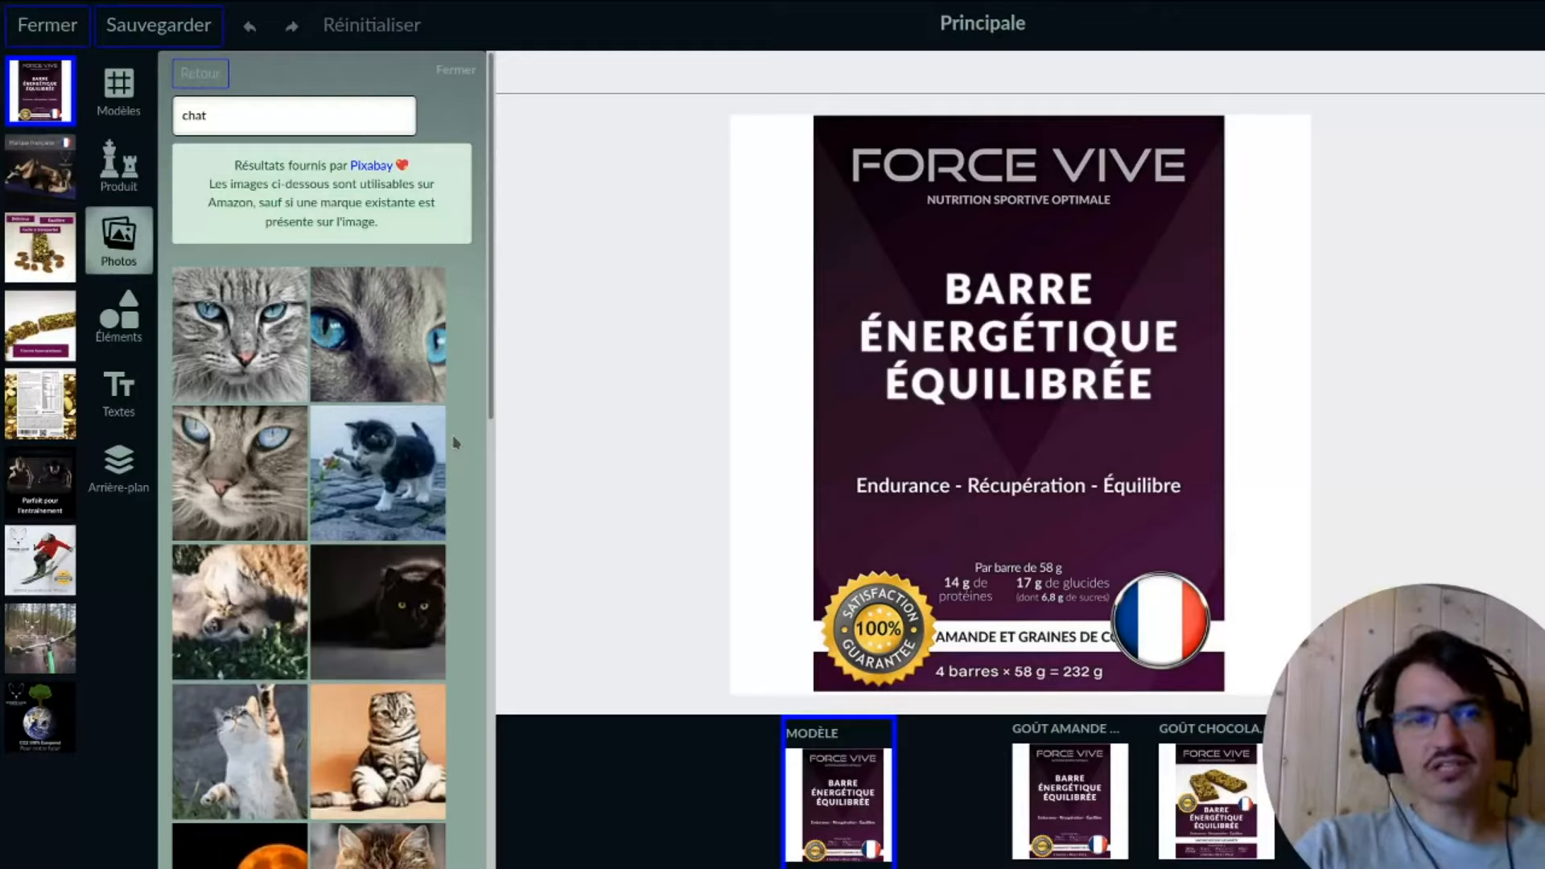
pyautogui.click(355, 347)
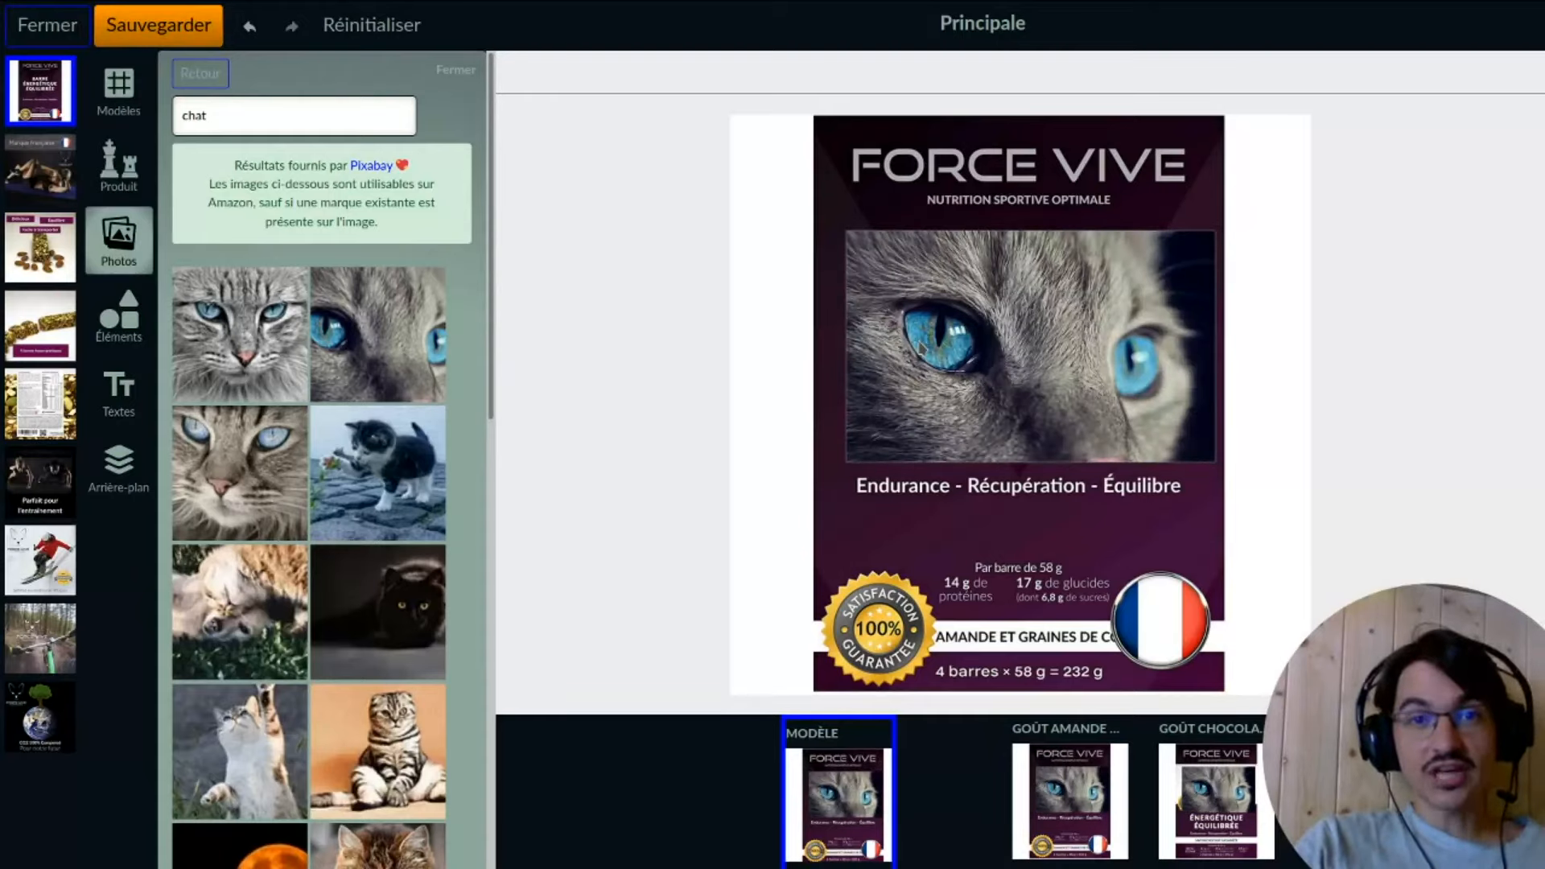
# - Move the cat picture down over the product title, and try resizing it from its upper-left corner
pyautogui.moveTo(1020, 316); pyautogui.dragTo(963, 379)
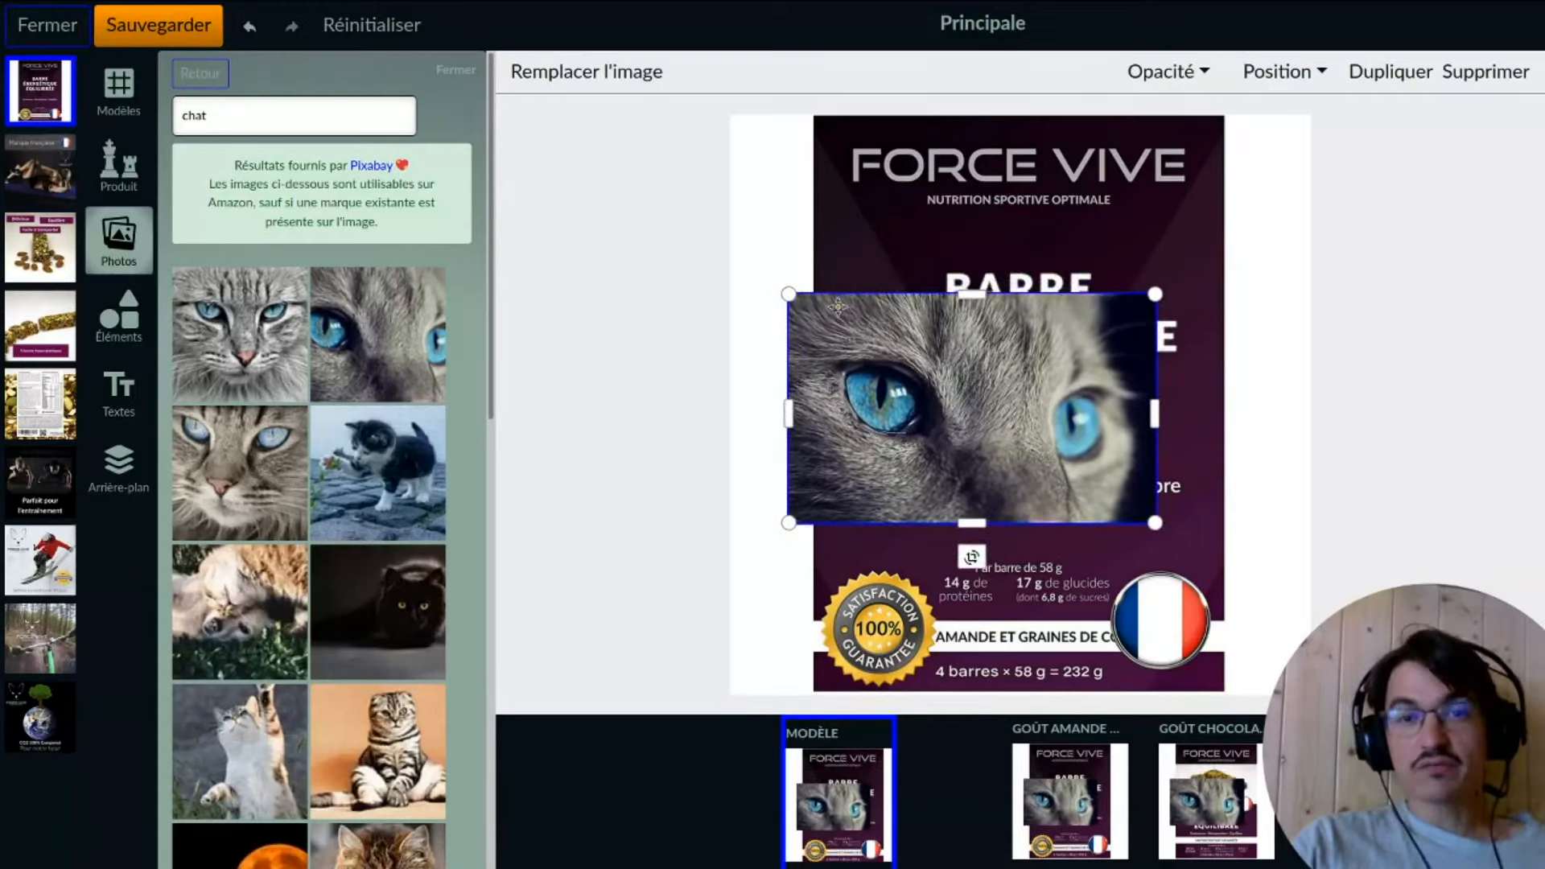
pyautogui.moveTo(818, 300)
pyautogui.mouseDown()
pyautogui.moveTo(789, 233)
pyautogui.moveTo(773, 241)
pyautogui.moveTo(801, 236)
pyautogui.moveTo(847, 271)
pyautogui.moveTo(764, 221)
pyautogui.moveTo(841, 270)
pyautogui.moveTo(821, 256)
pyautogui.moveTo(801, 302)
pyautogui.moveTo(852, 334)
pyautogui.moveTo(819, 309)
pyautogui.moveTo(863, 252)
pyautogui.moveTo(890, 249)
pyautogui.moveTo(816, 310)
pyautogui.mouseUp()
pyautogui.moveTo(848, 247); pyautogui.dragTo(856, 296)
pyautogui.moveTo(810, 308); pyautogui.dragTo(847, 427)
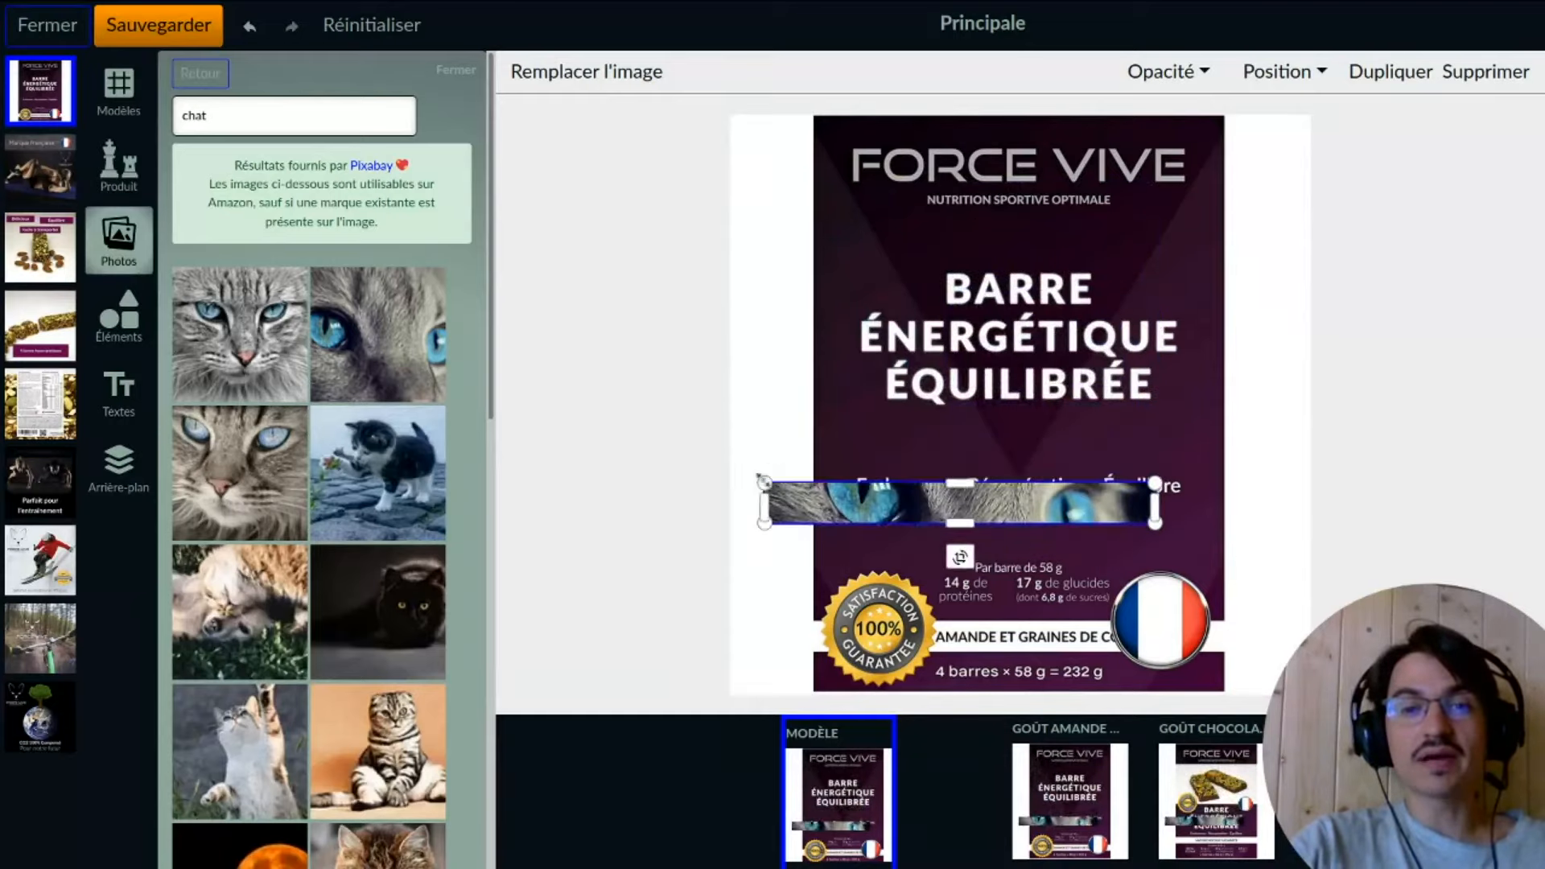
pyautogui.moveTo(771, 383); pyautogui.dragTo(758, 303)
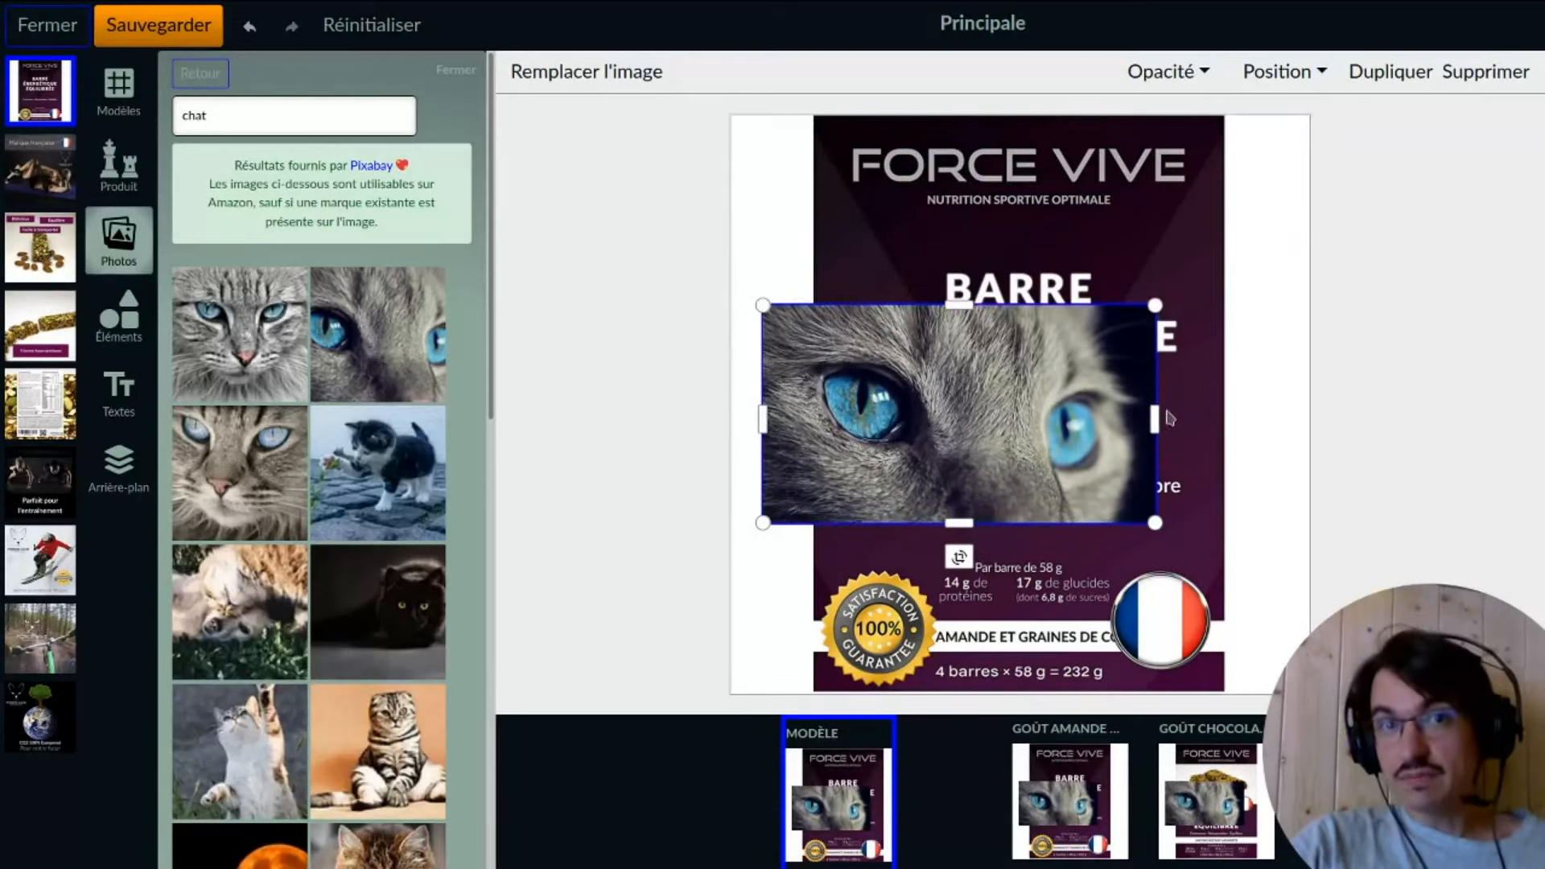
# - Widen the cat picture past the packaging's right edge, shorten it from below and move it to the top of the image
pyautogui.moveTo(1153, 418); pyautogui.dragTo(1232, 418)
pyautogui.moveTo(998, 525)
pyautogui.mouseDown()
pyautogui.moveTo(996, 421)
pyautogui.moveTo(998, 691)
pyautogui.moveTo(998, 500)
pyautogui.mouseUp()
pyautogui.moveTo(1026, 425); pyautogui.dragTo(1052, 231)
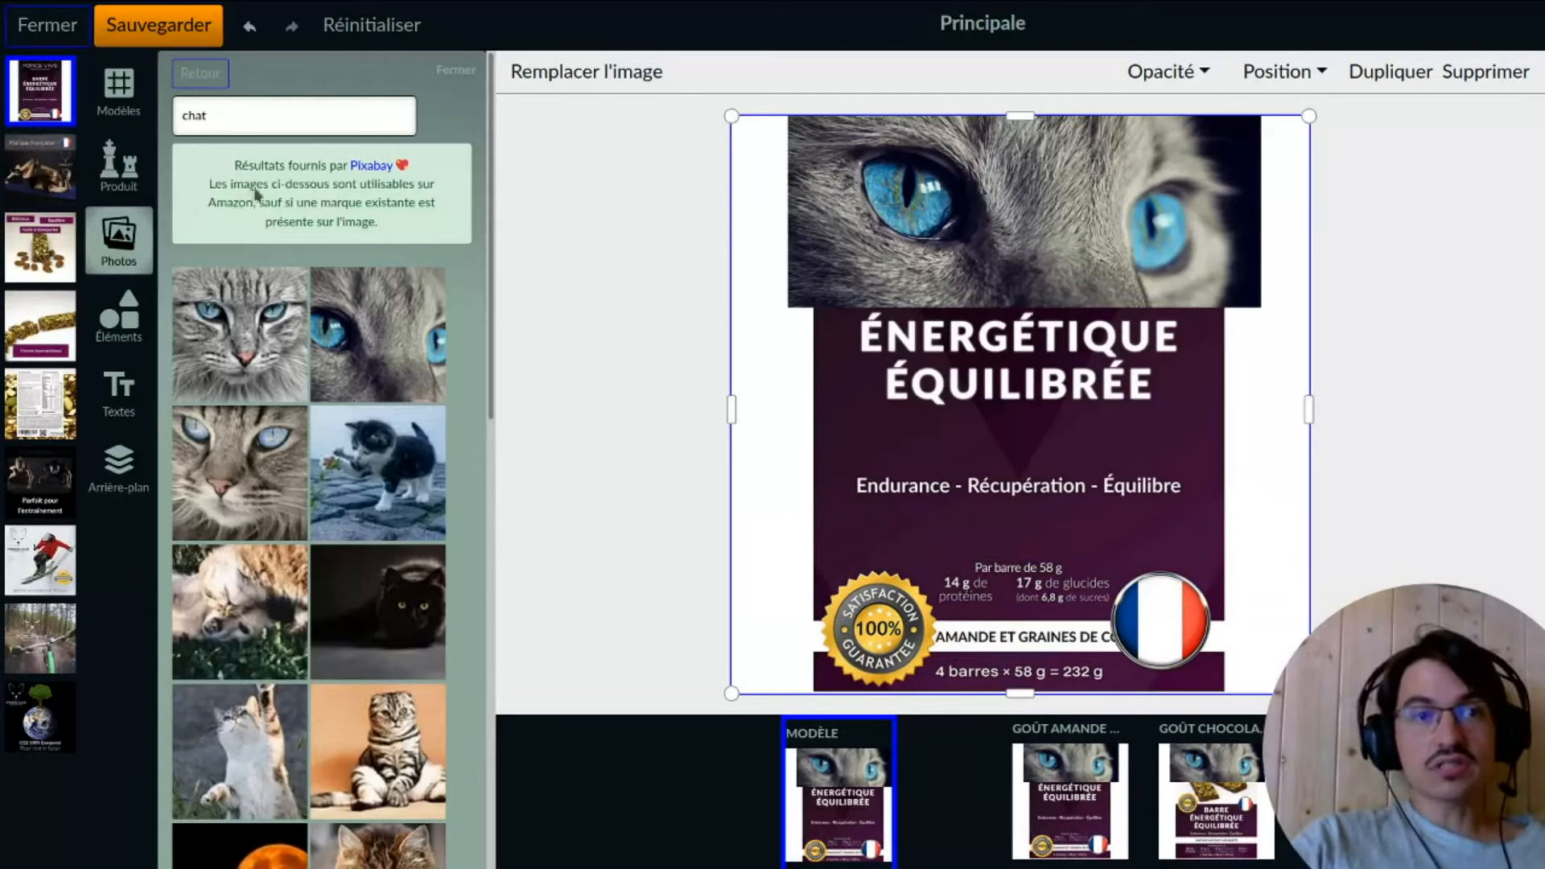
# - Return to the photo library, add the uploaded screenshot to the main image and undo the addition
pyautogui.click(213, 87)
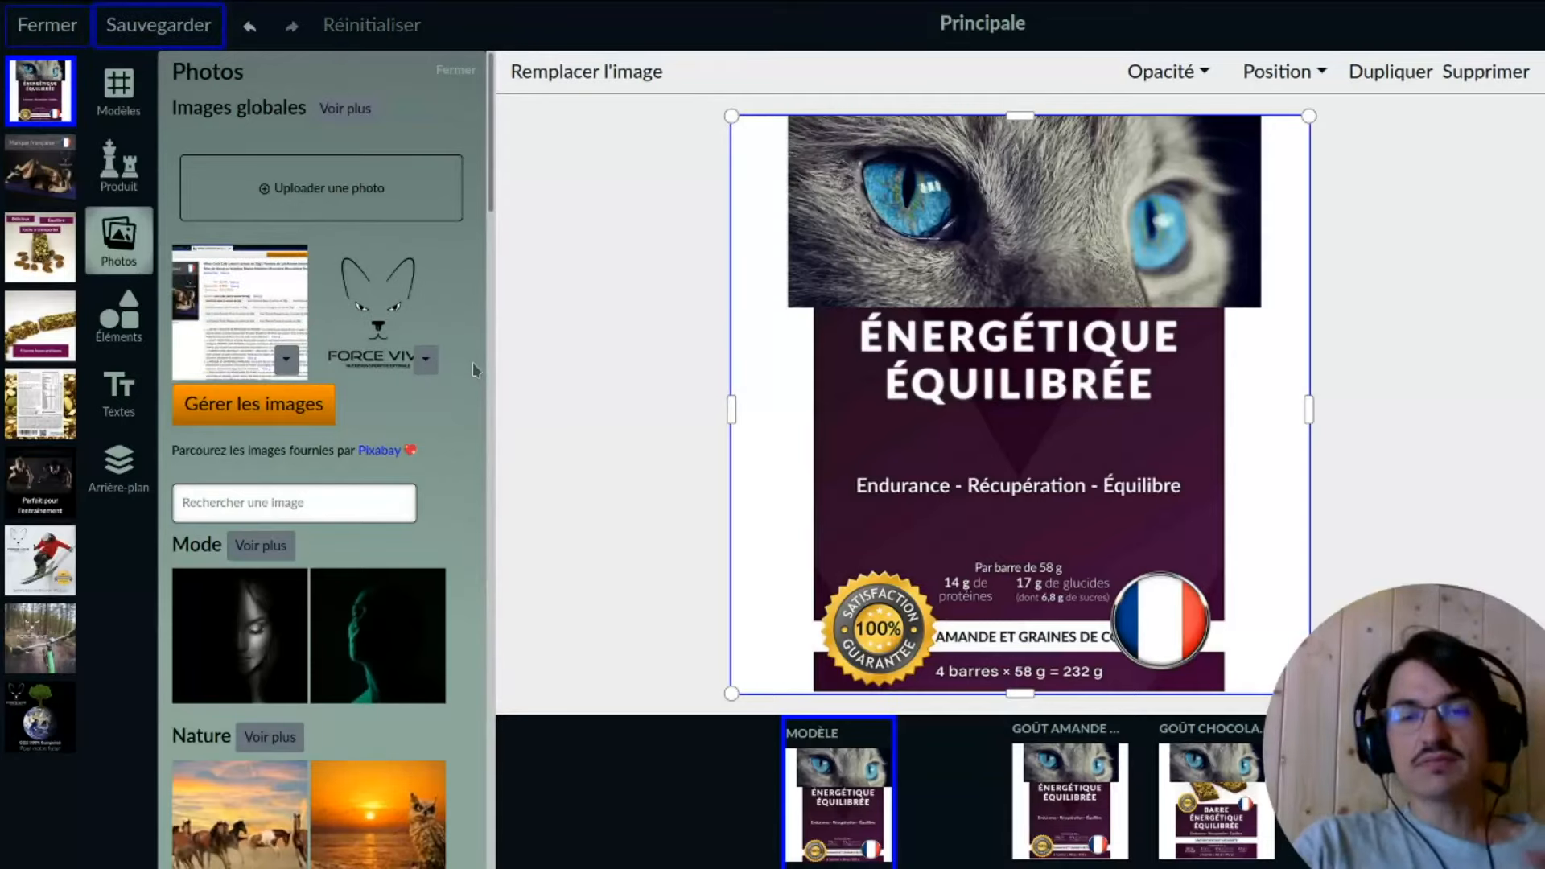
pyautogui.click(228, 318)
pyautogui.hotkey('ctrl', 'z')
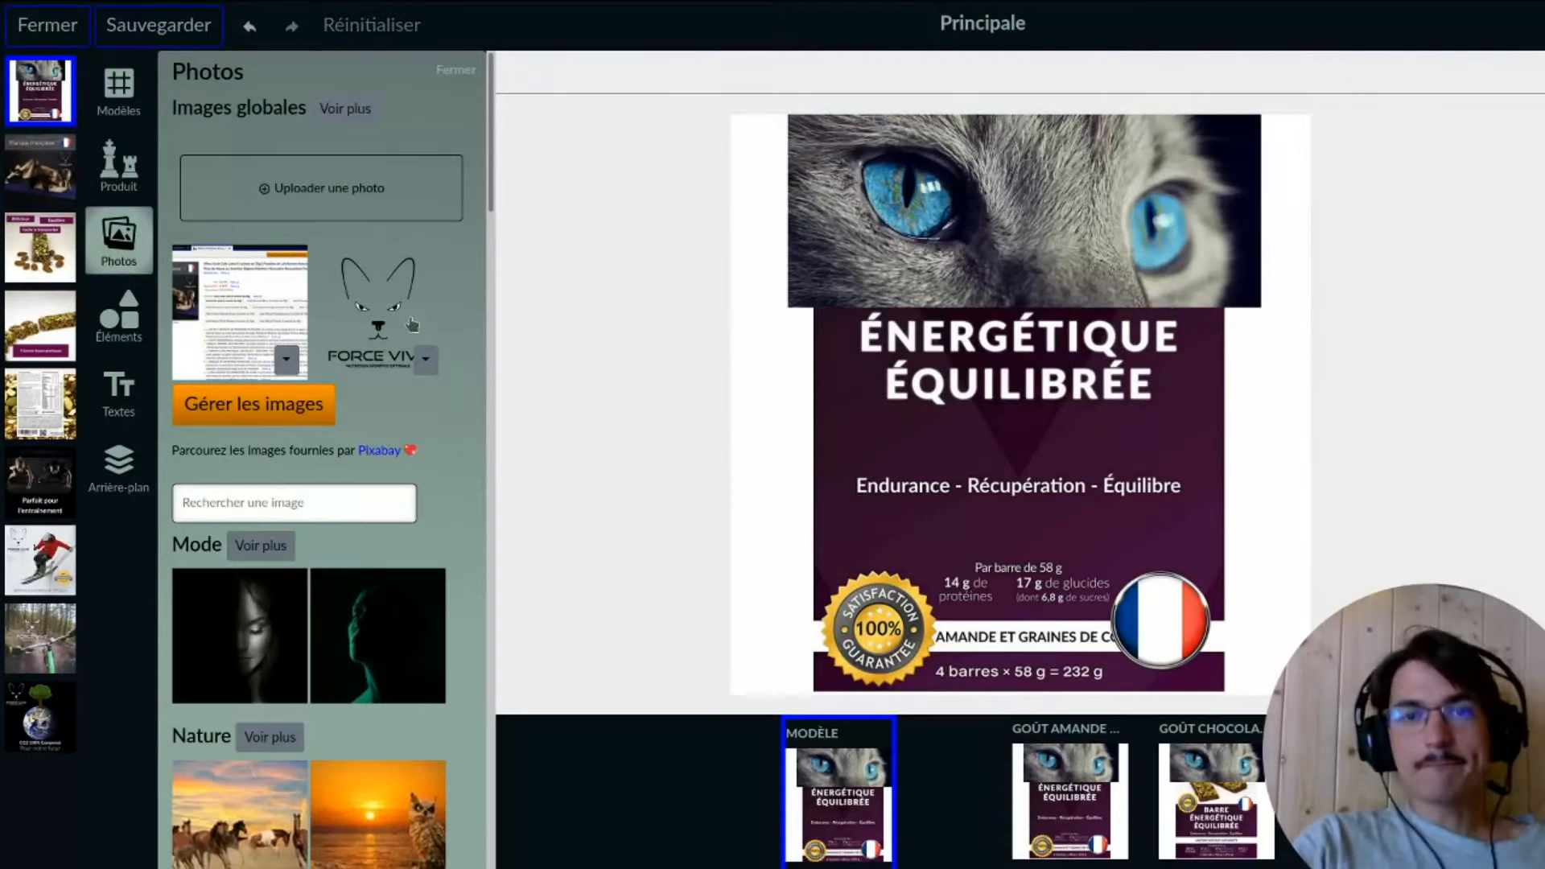
# - Make the background of the product photo with the two stacked cereal bars transparent
pyautogui.click(136, 190)
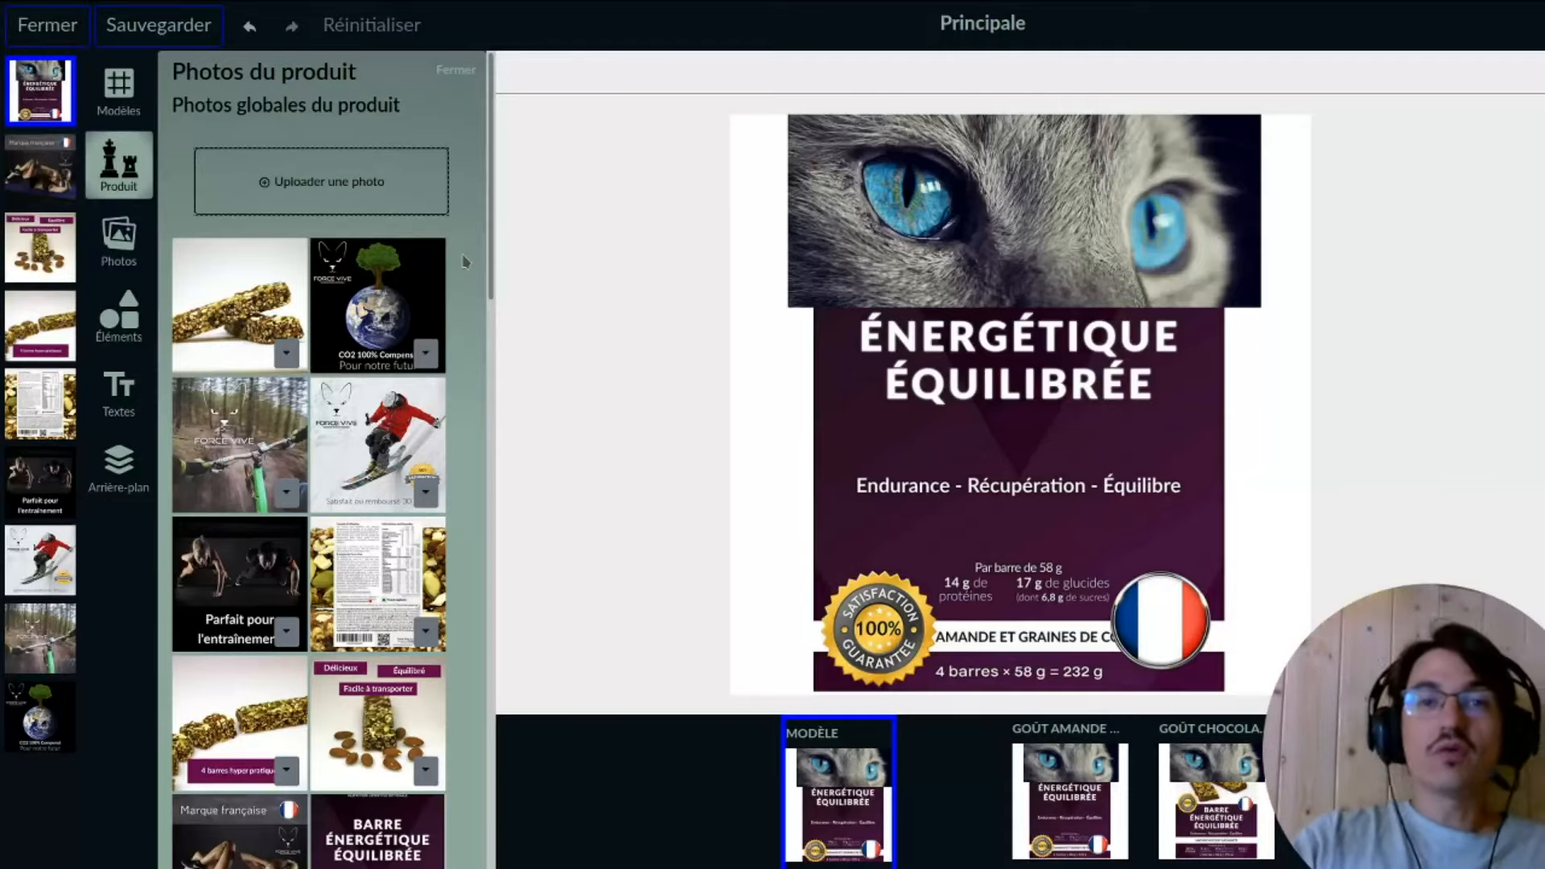
pyautogui.click(287, 355)
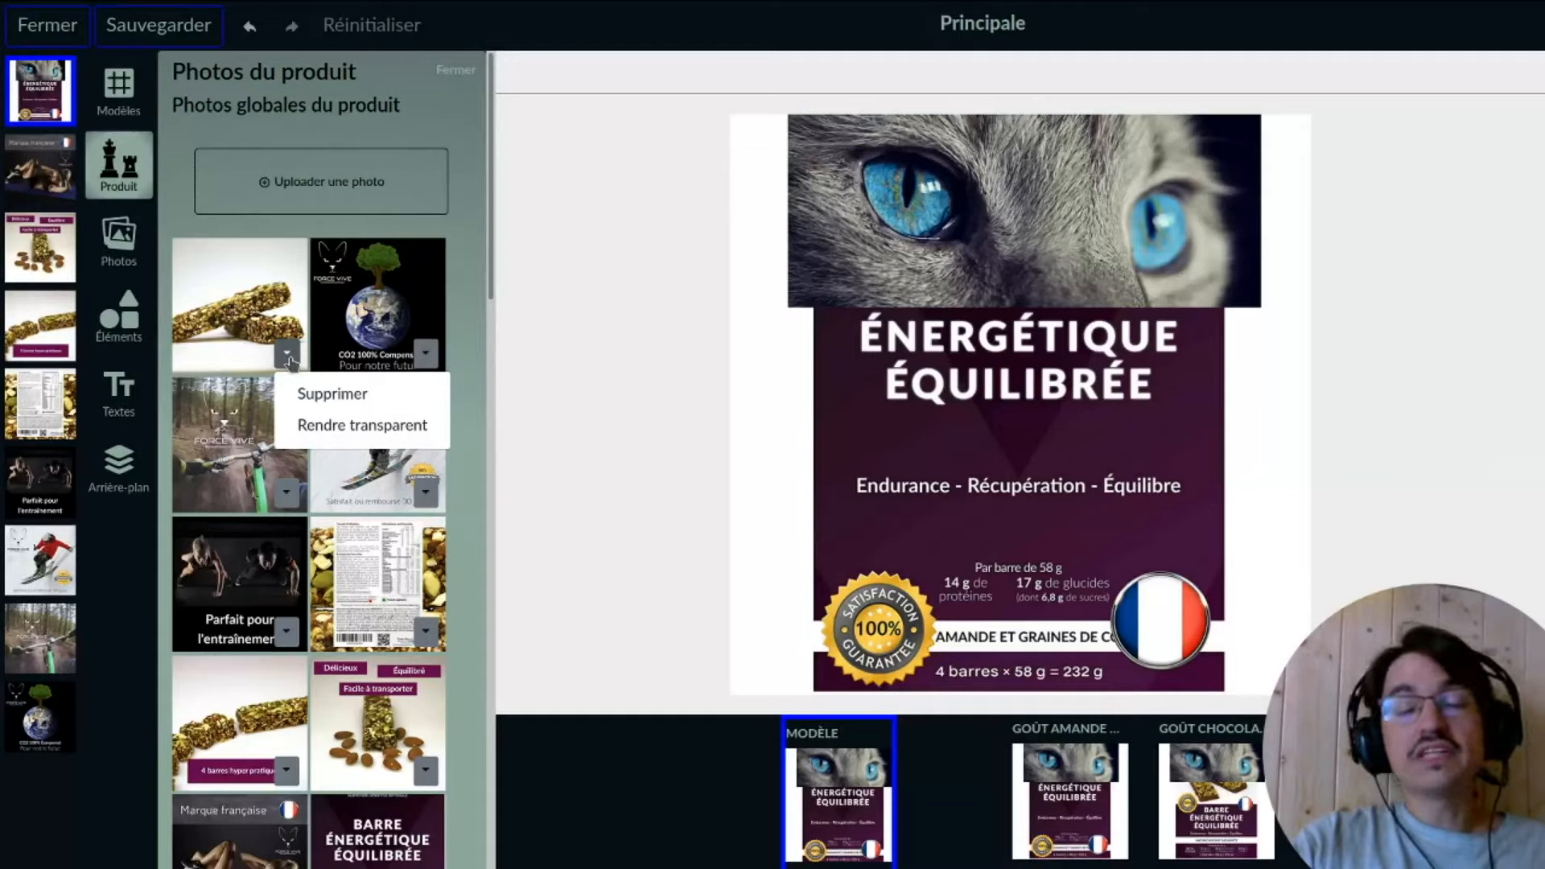
pyautogui.click(331, 434)
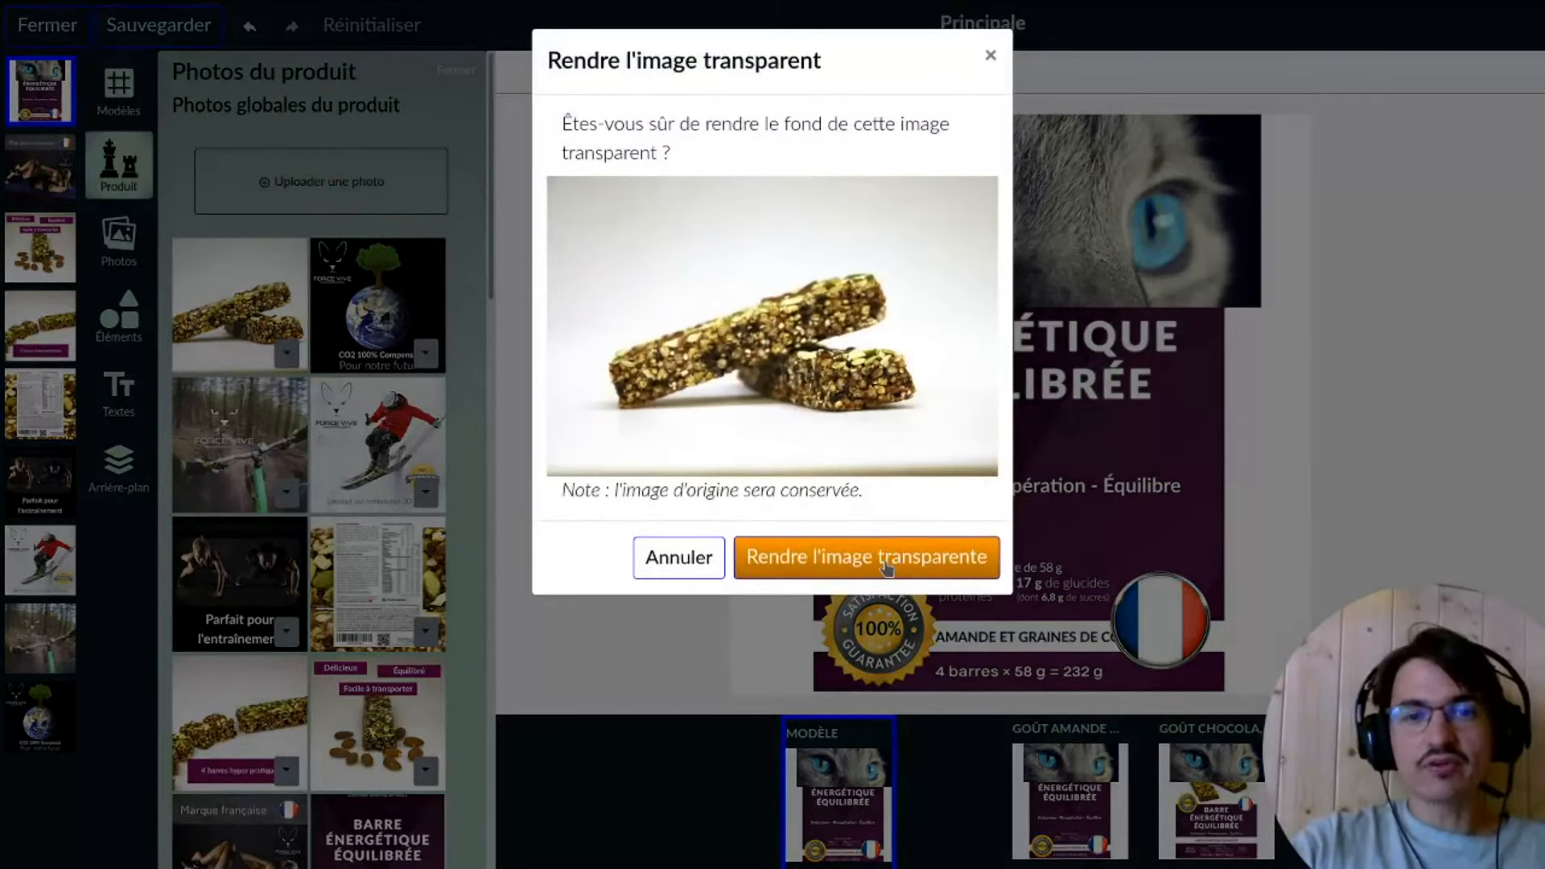
pyautogui.click(841, 566)
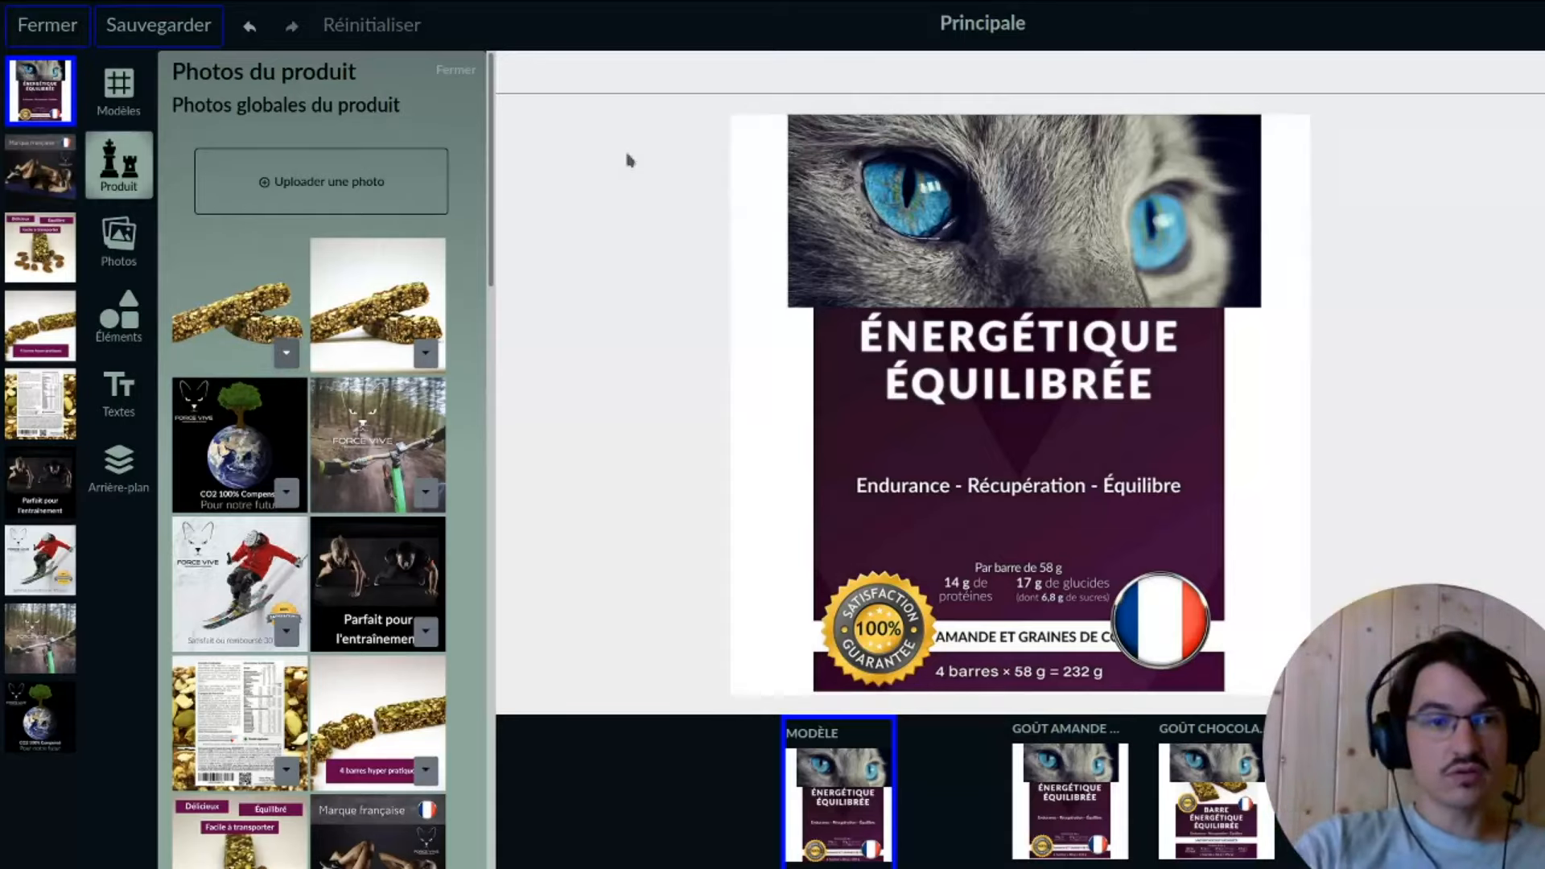
# - Add the transparent cereal bars picture to the main image and enlarge it over the packaging
pyautogui.click(248, 325)
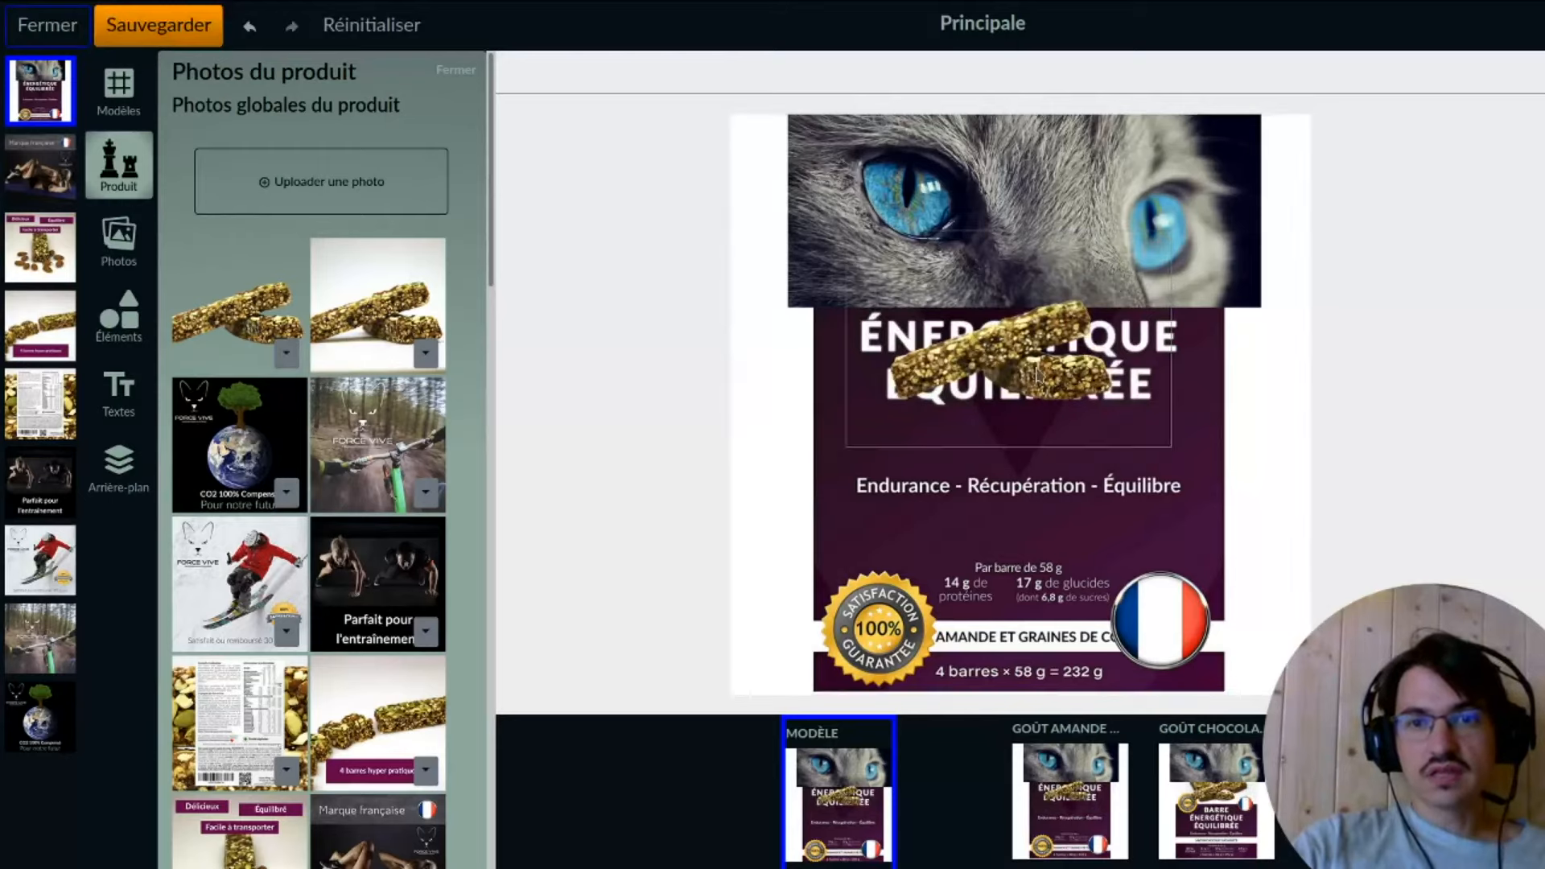
pyautogui.moveTo(1038, 374); pyautogui.dragTo(975, 451)
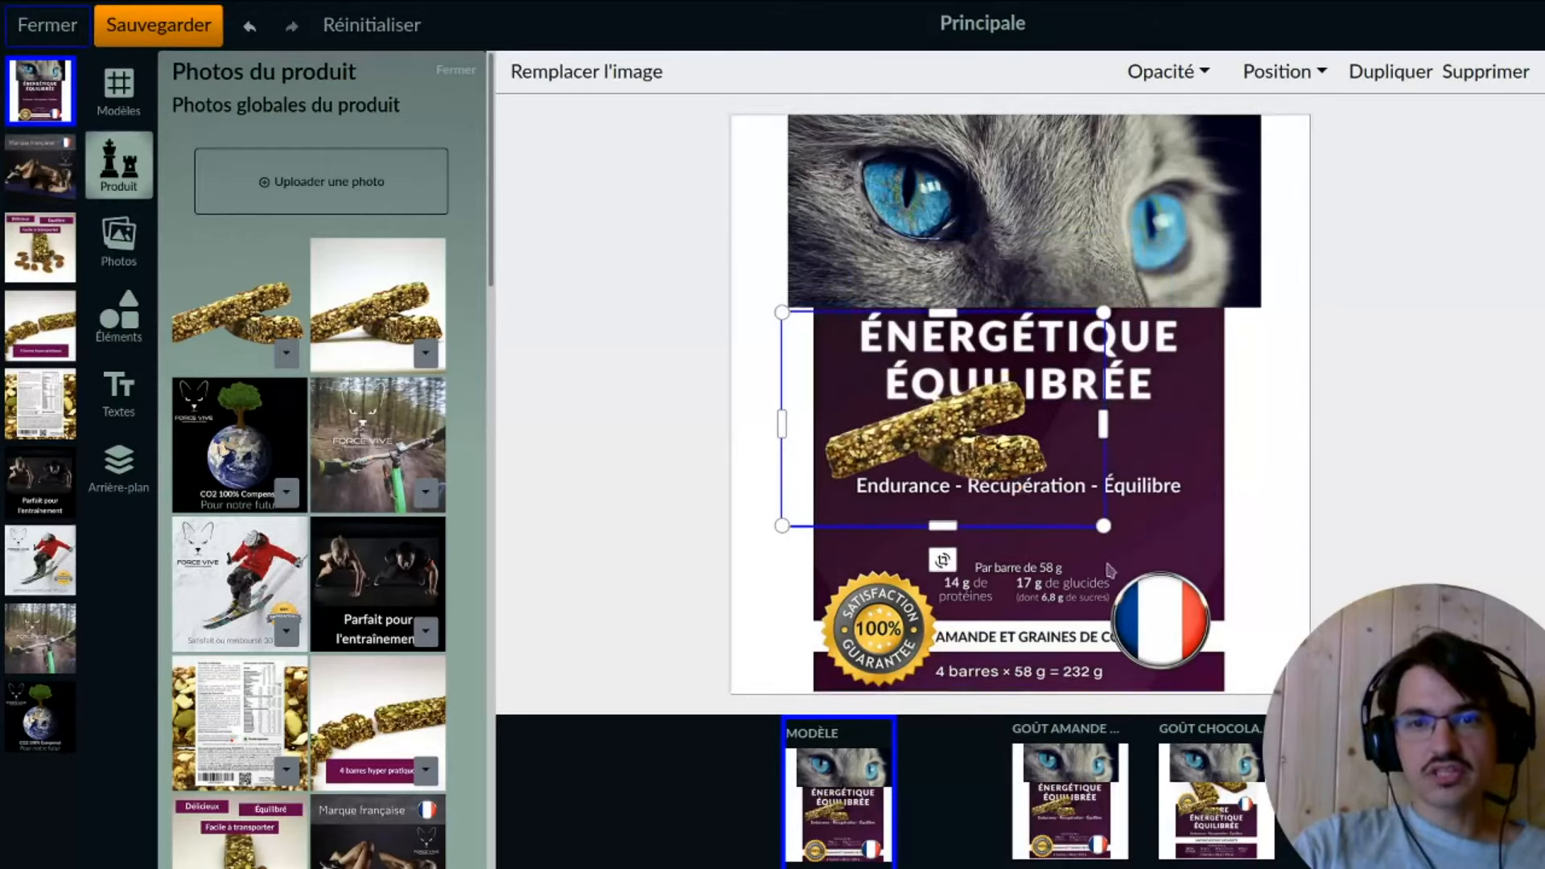
pyautogui.moveTo(1104, 525); pyautogui.dragTo(1382, 711)
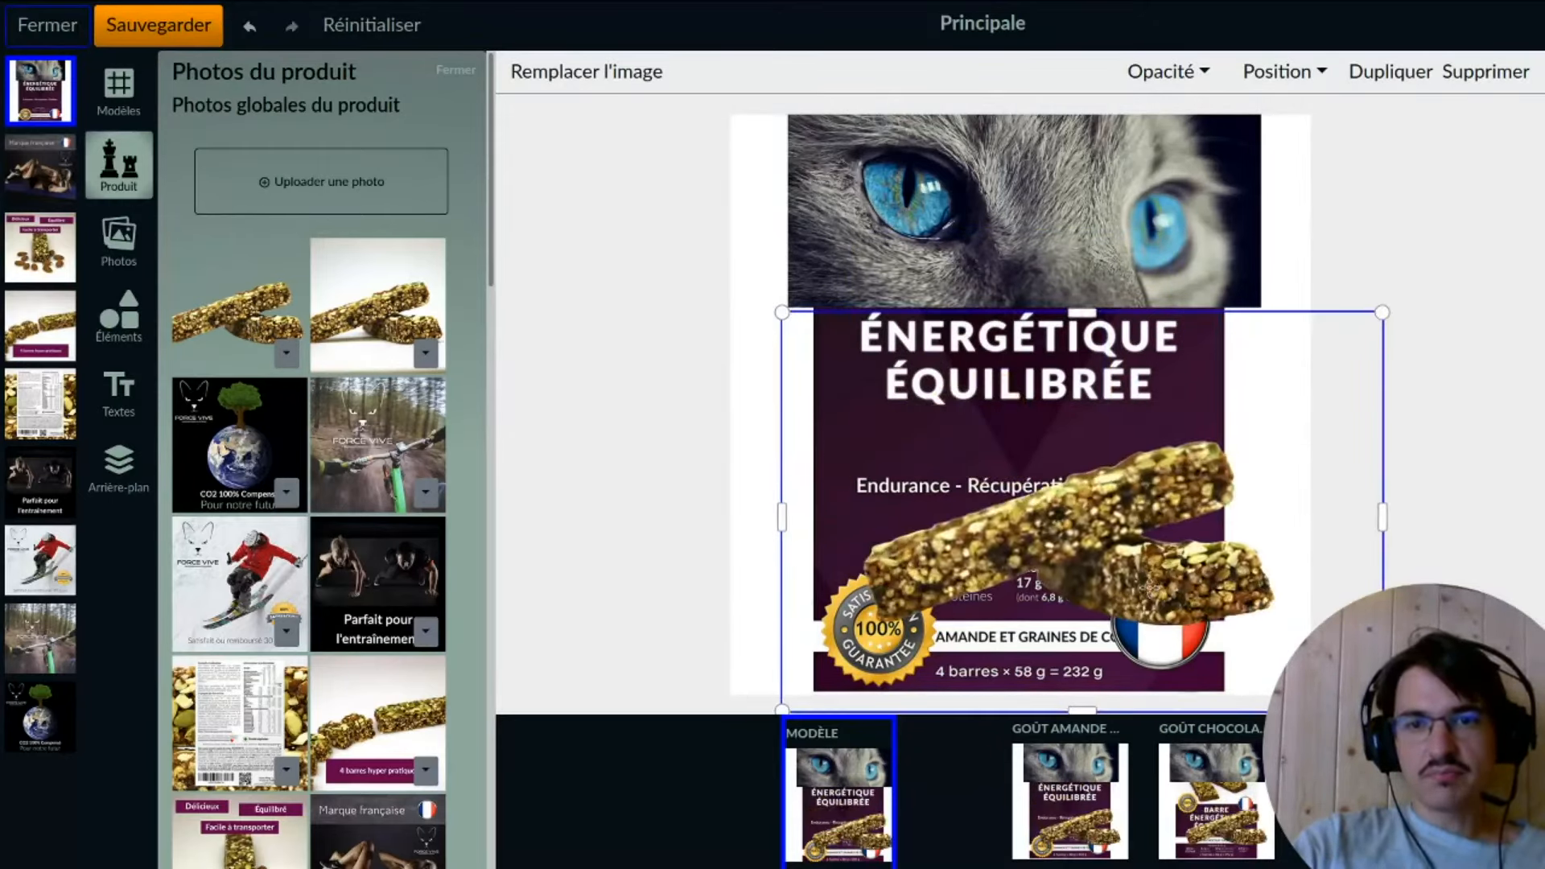
pyautogui.moveTo(1149, 589); pyautogui.dragTo(1065, 491)
# - Enlarge the cat picture to the full image width and position the transparent bars over it
pyautogui.click(1152, 199)
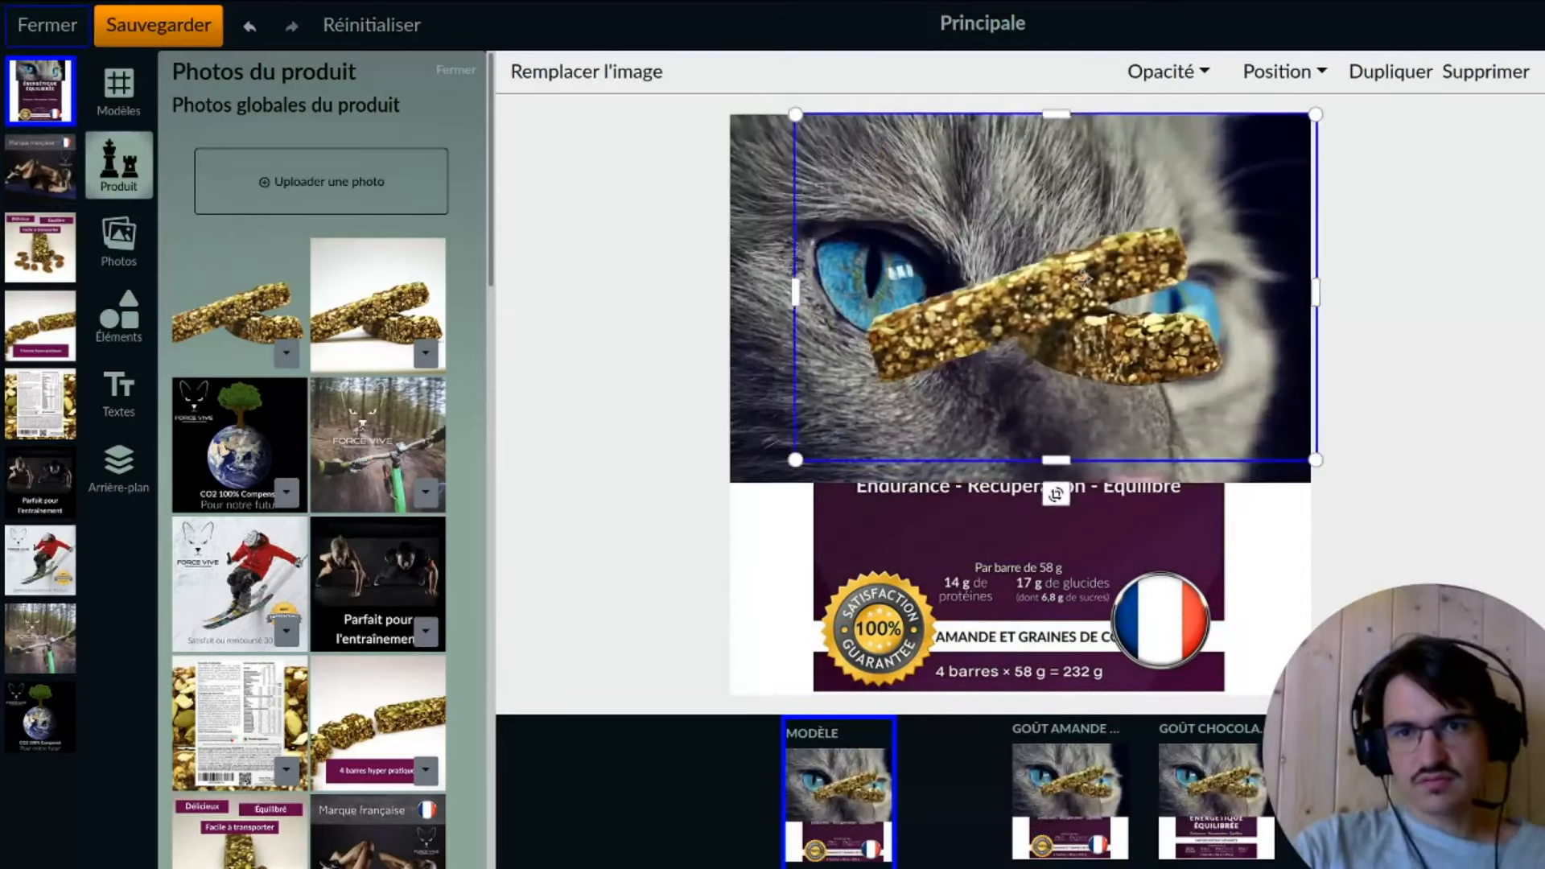
pyautogui.moveTo(1085, 278); pyautogui.dragTo(1080, 279)
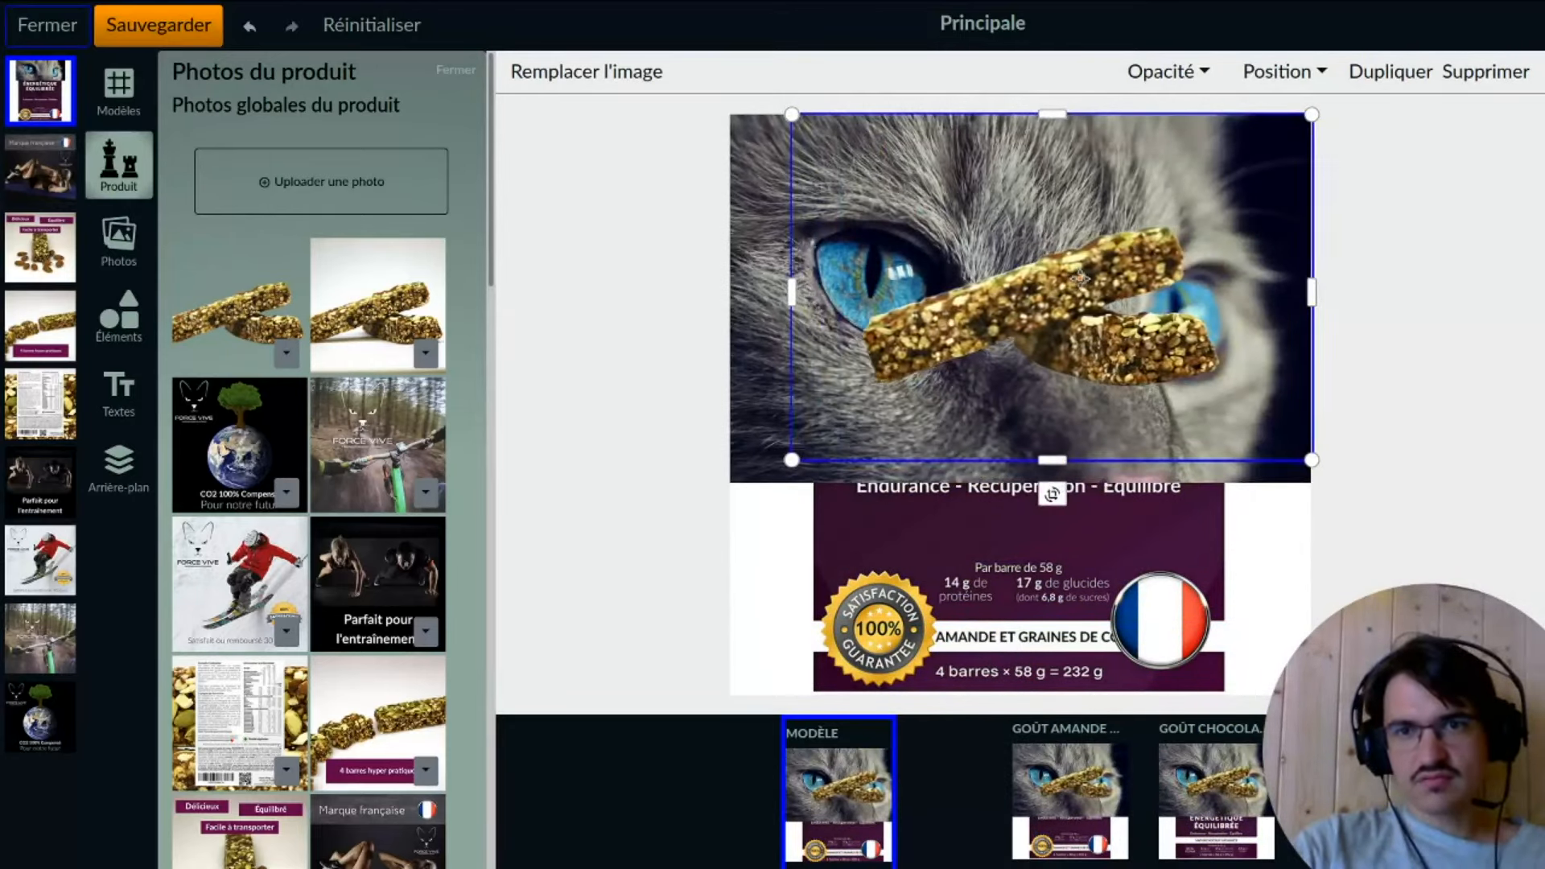
pyautogui.moveTo(1123, 359); pyautogui.dragTo(1114, 360)
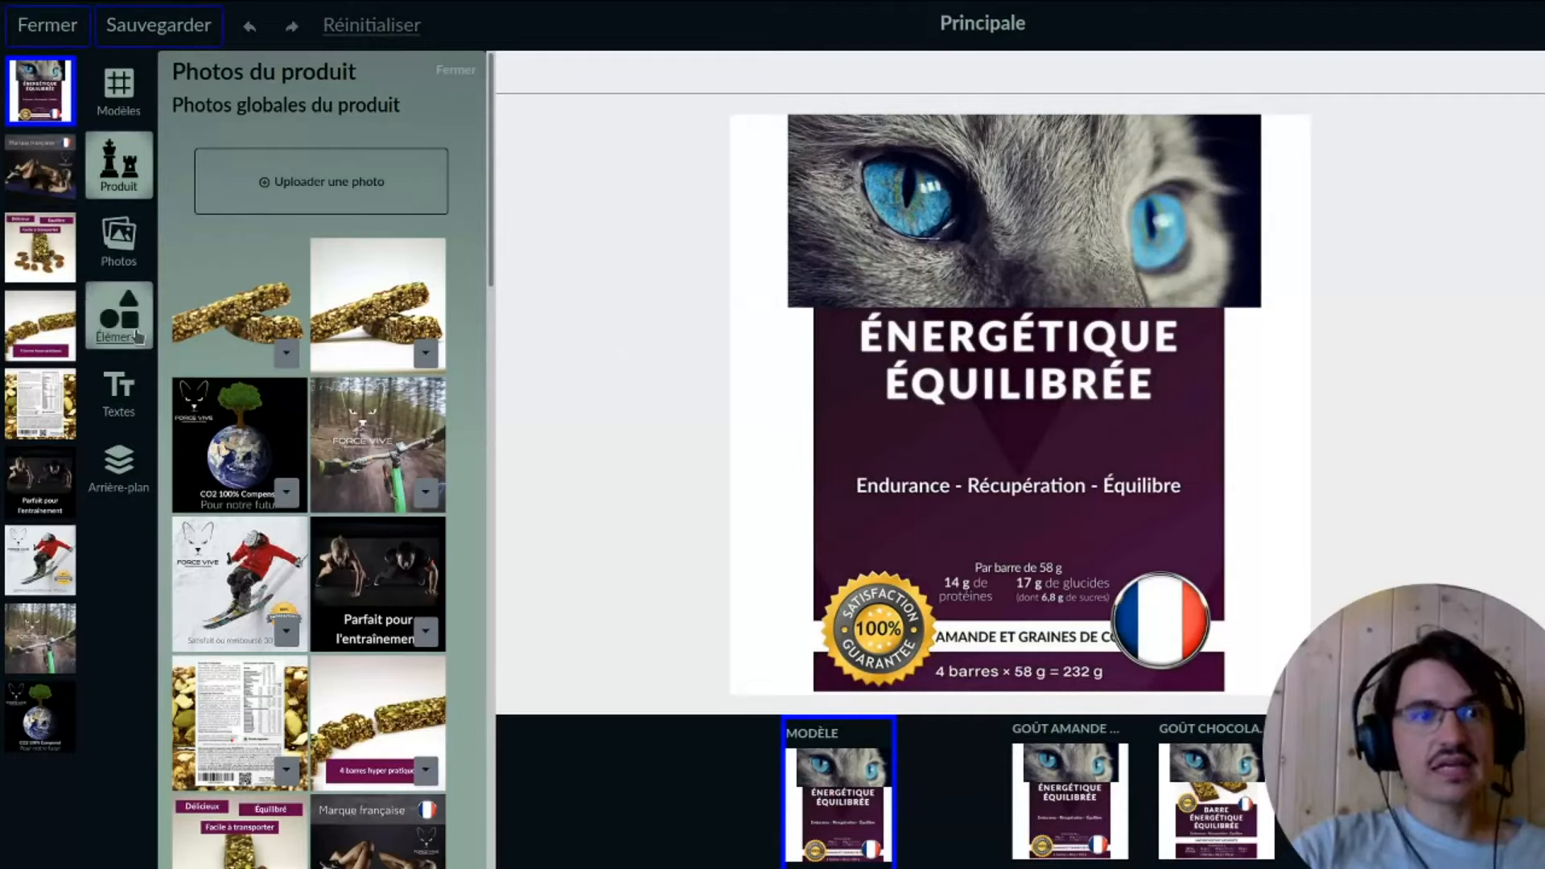
# - Replace the packaging picture behind the cat with the product photo of the two cereal bars on a white background
pyautogui.click(132, 324)
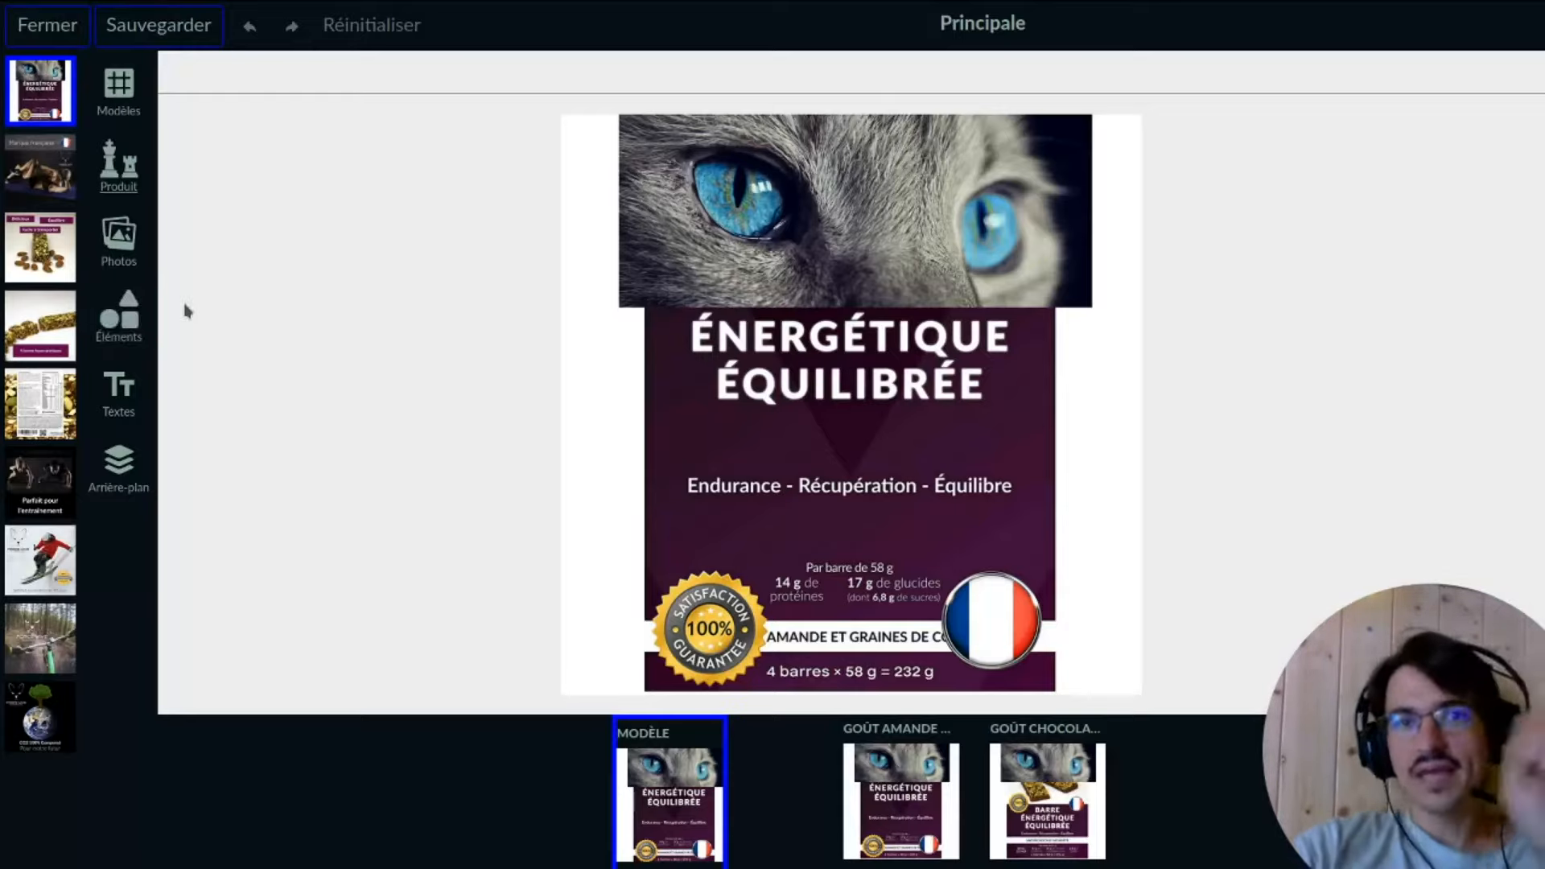
pyautogui.click(739, 346)
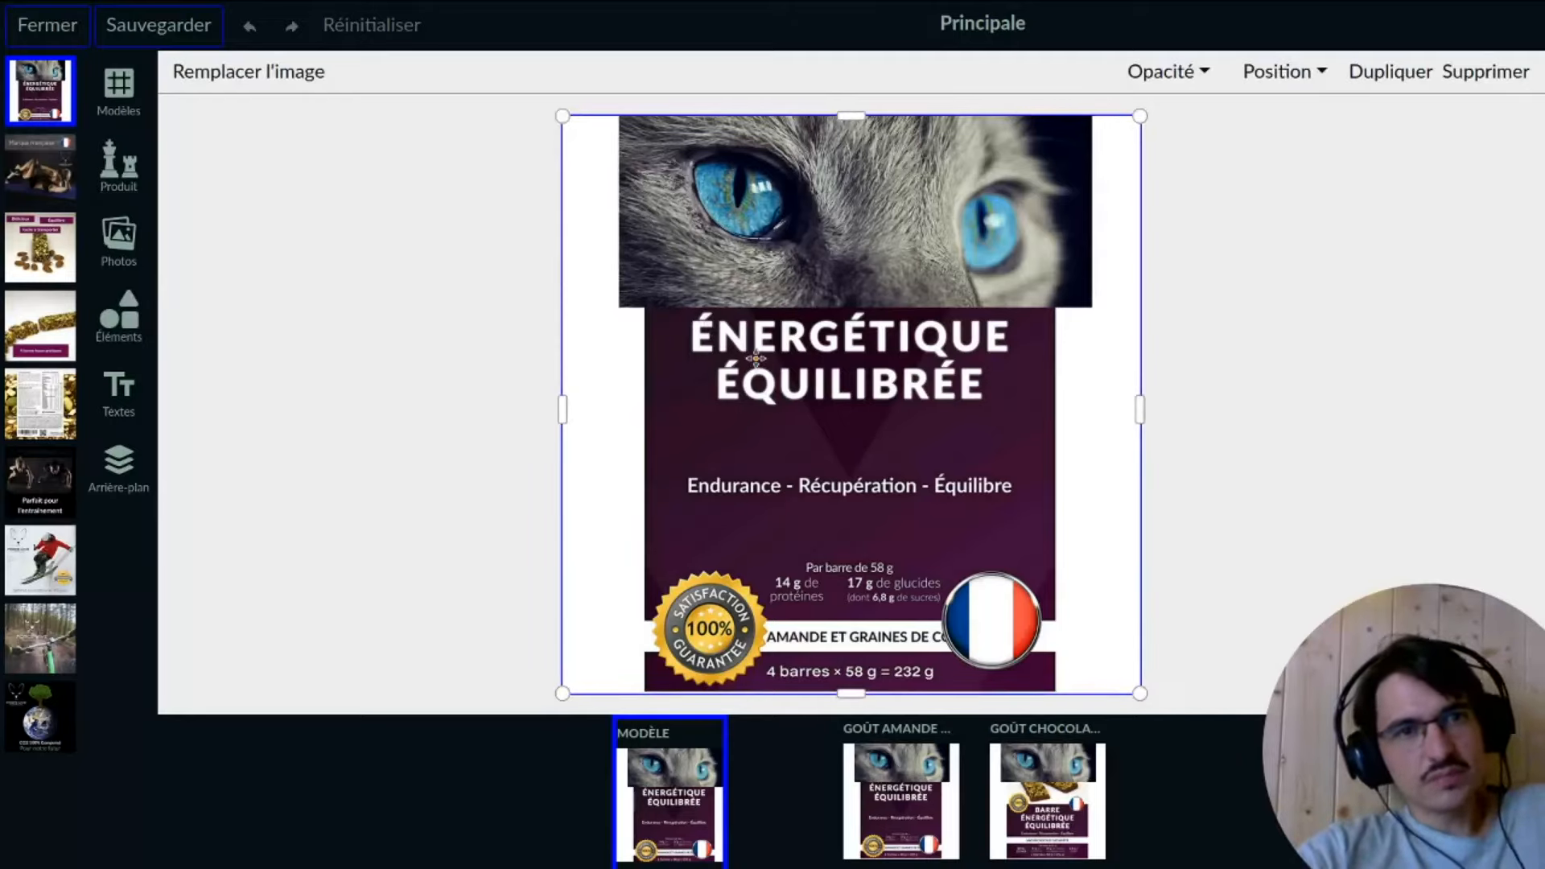
pyautogui.click(294, 77)
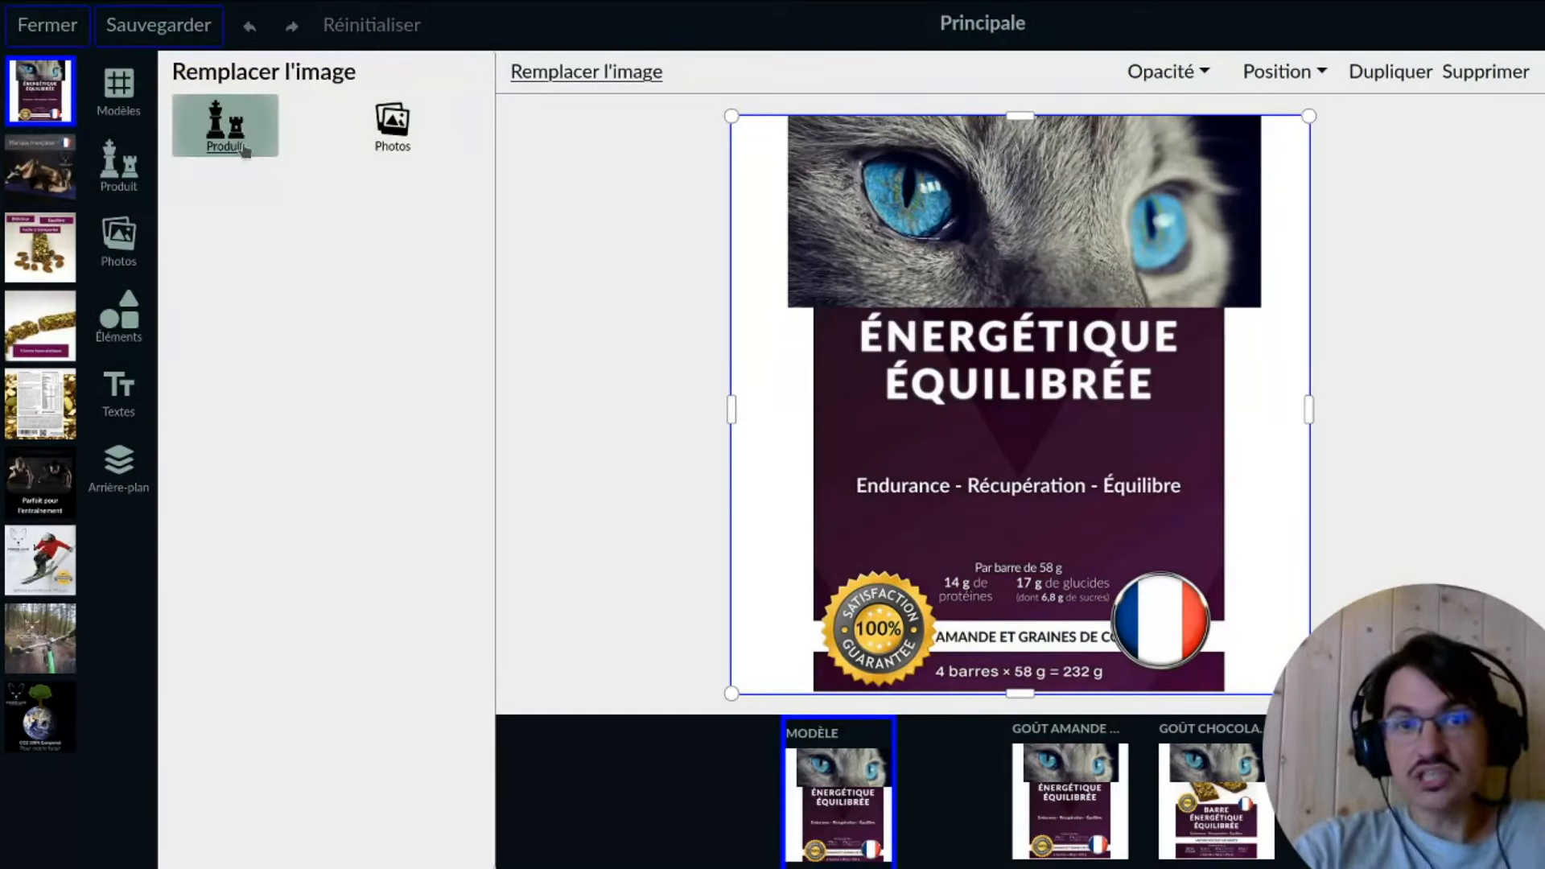
pyautogui.click(242, 148)
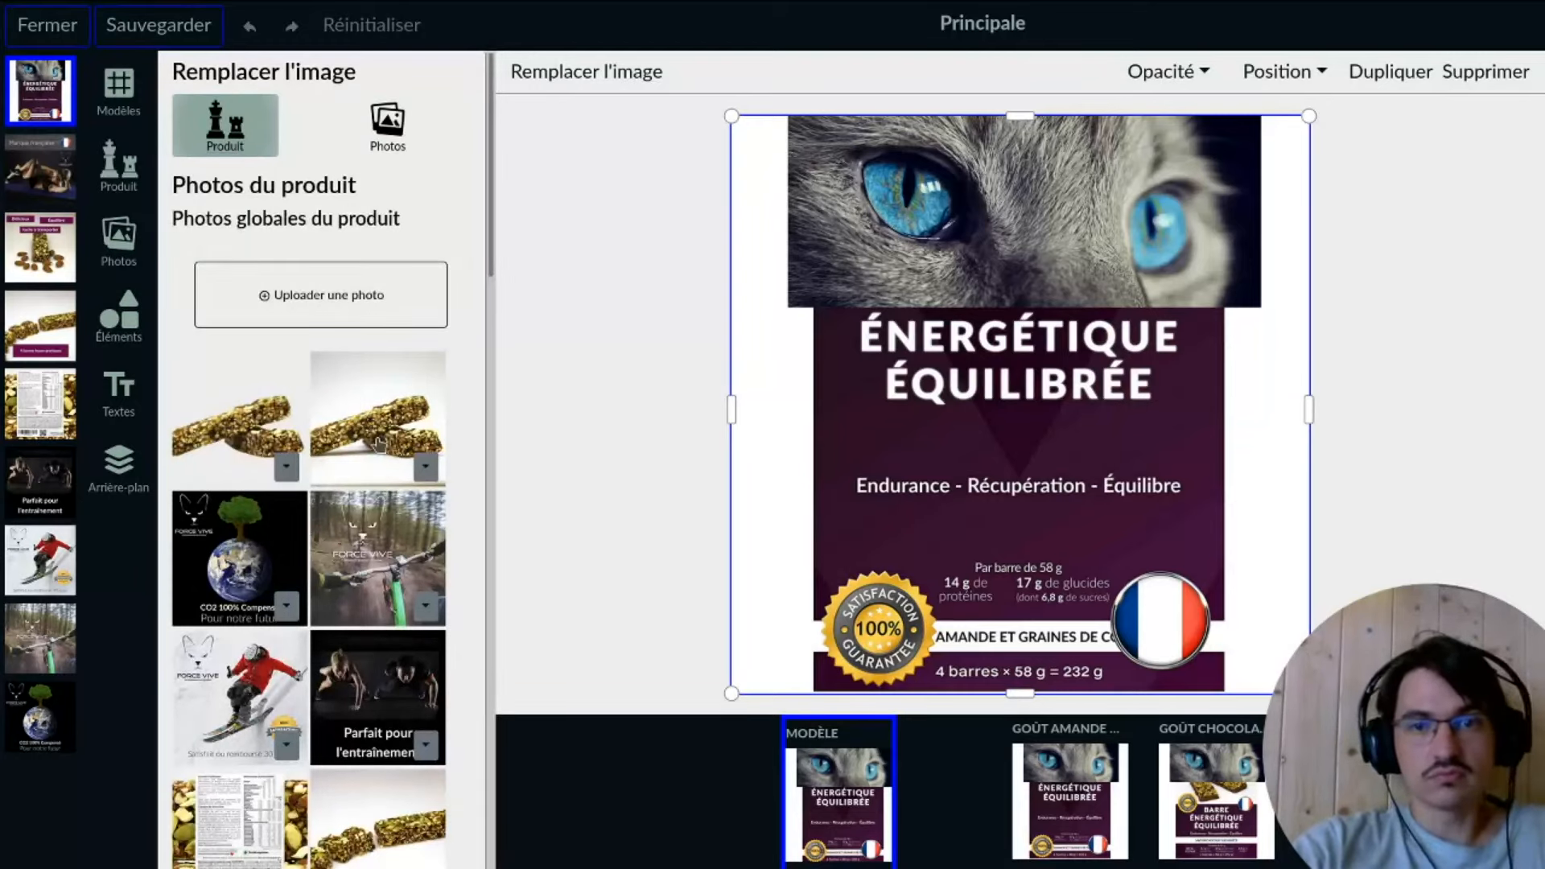
pyautogui.click(378, 447)
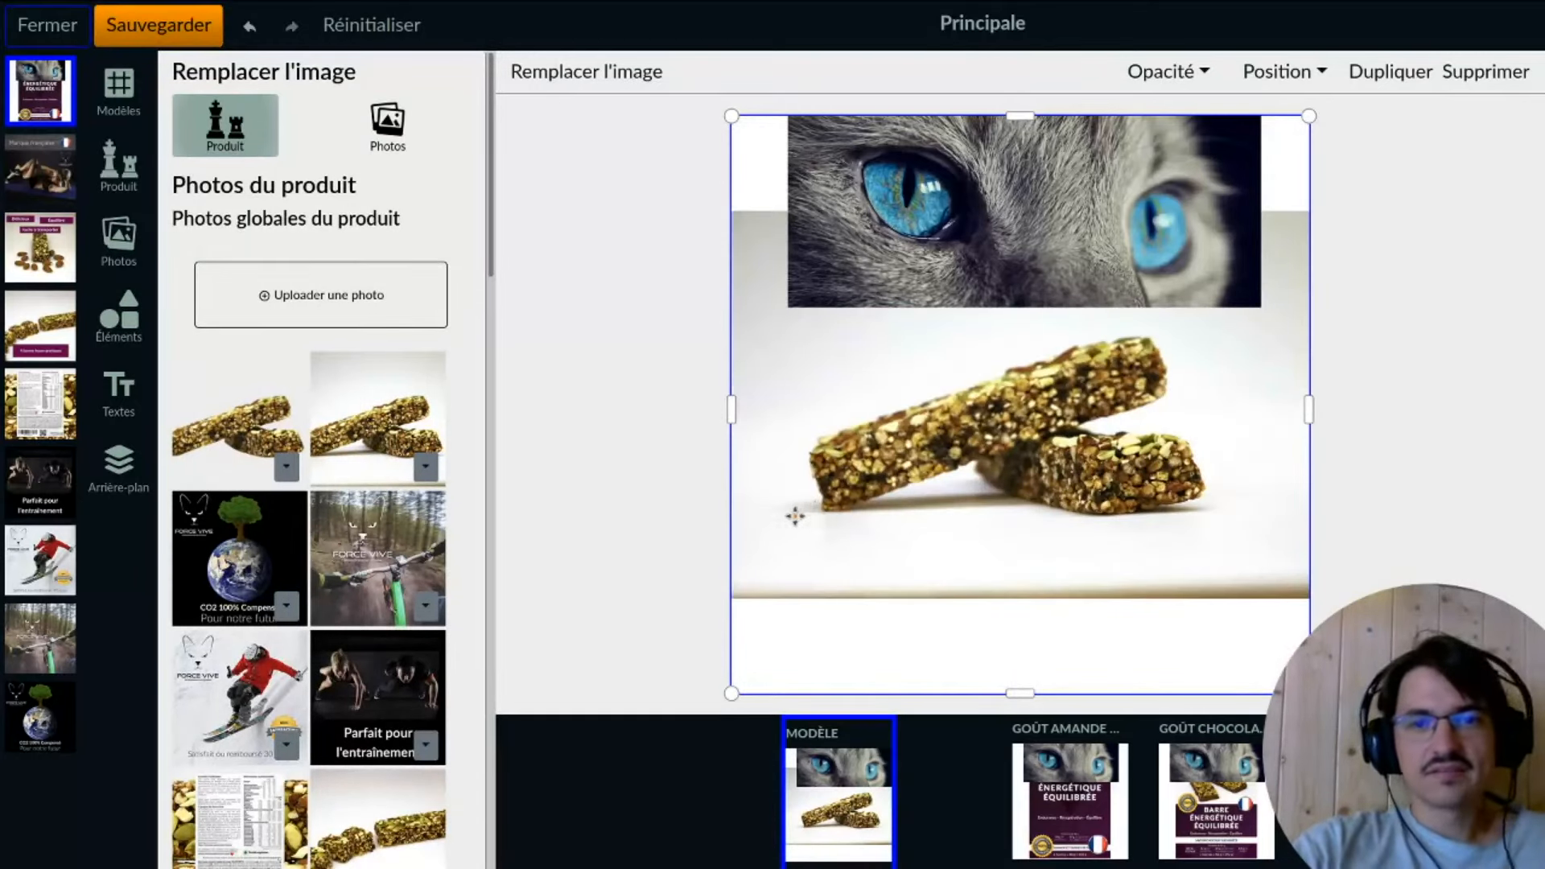
# - Replace the white-background bars photo with its transparent version and remove the cat picture from the image
pyautogui.click(274, 445)
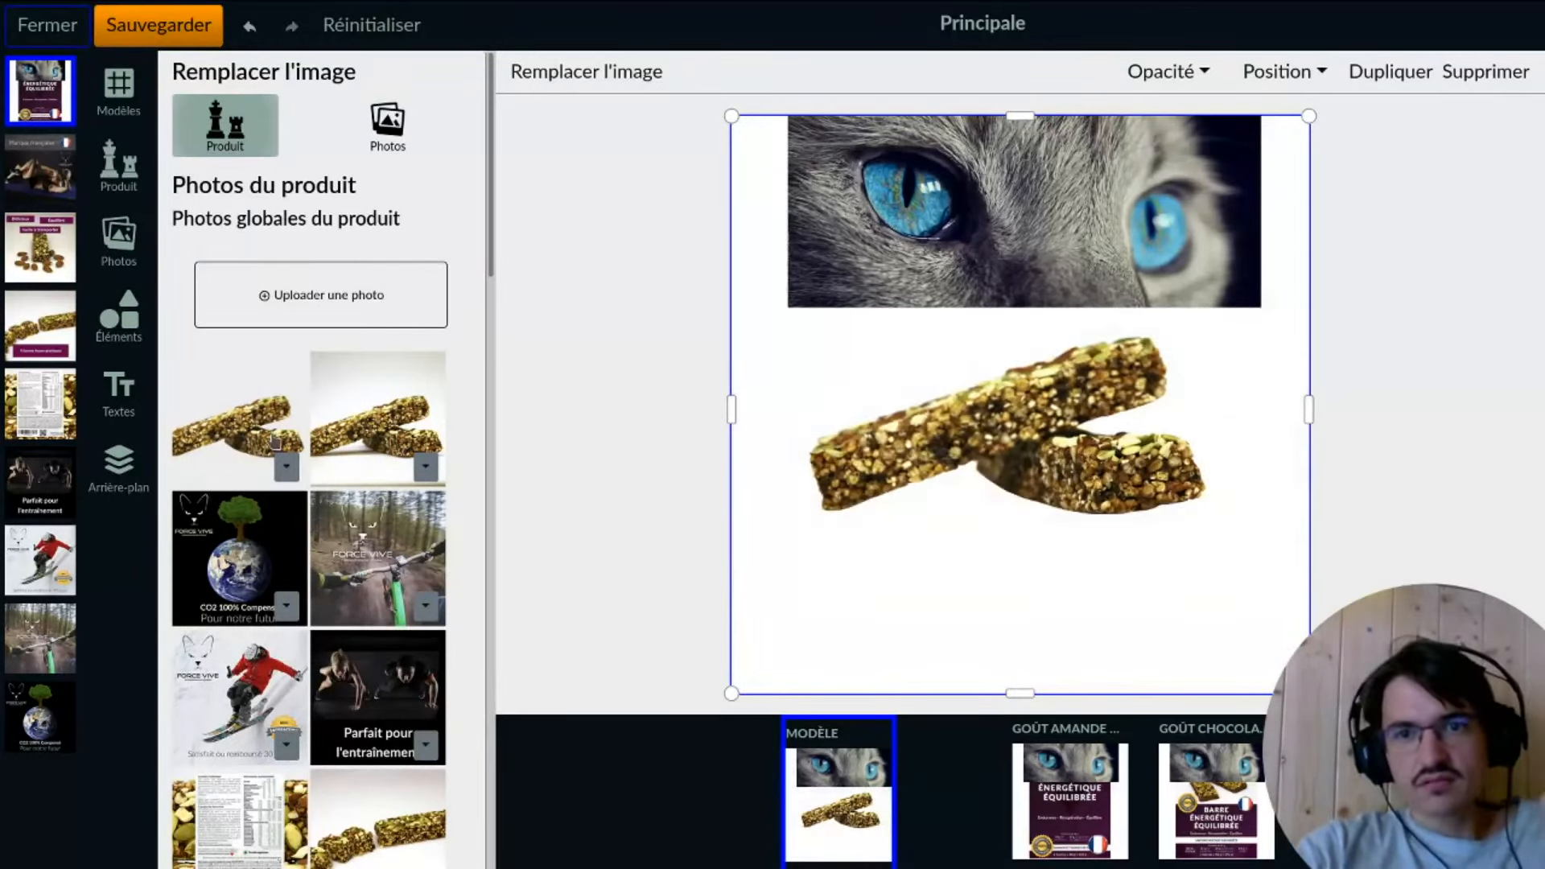
pyautogui.click(601, 427)
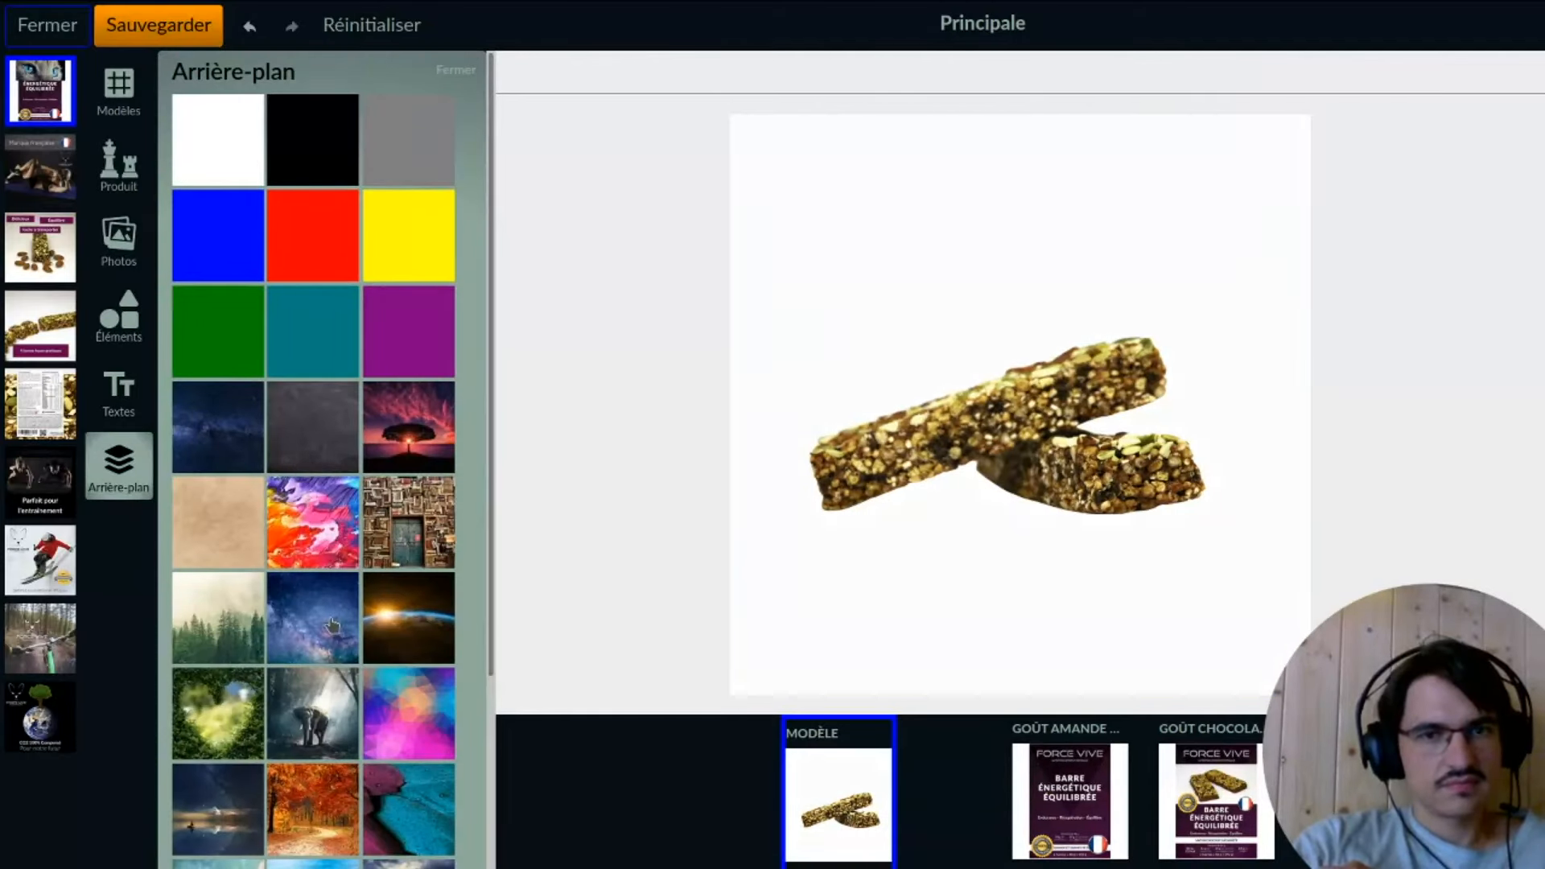
# - Try the starry sky and the sunrise-over-Earth pictures as the image background
pyautogui.click(332, 625)
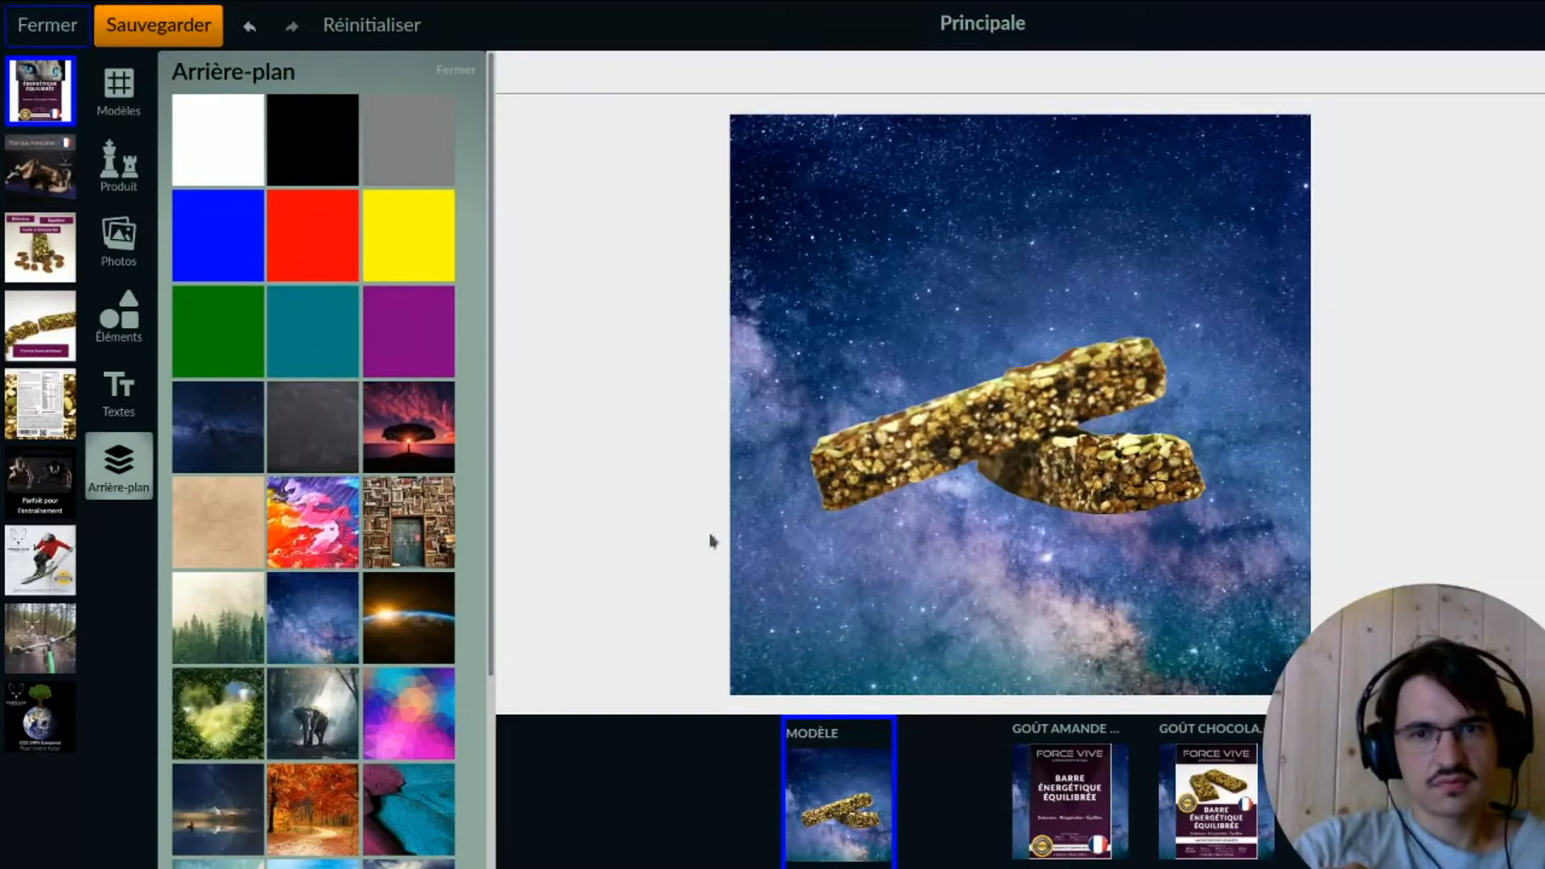
pyautogui.click(432, 625)
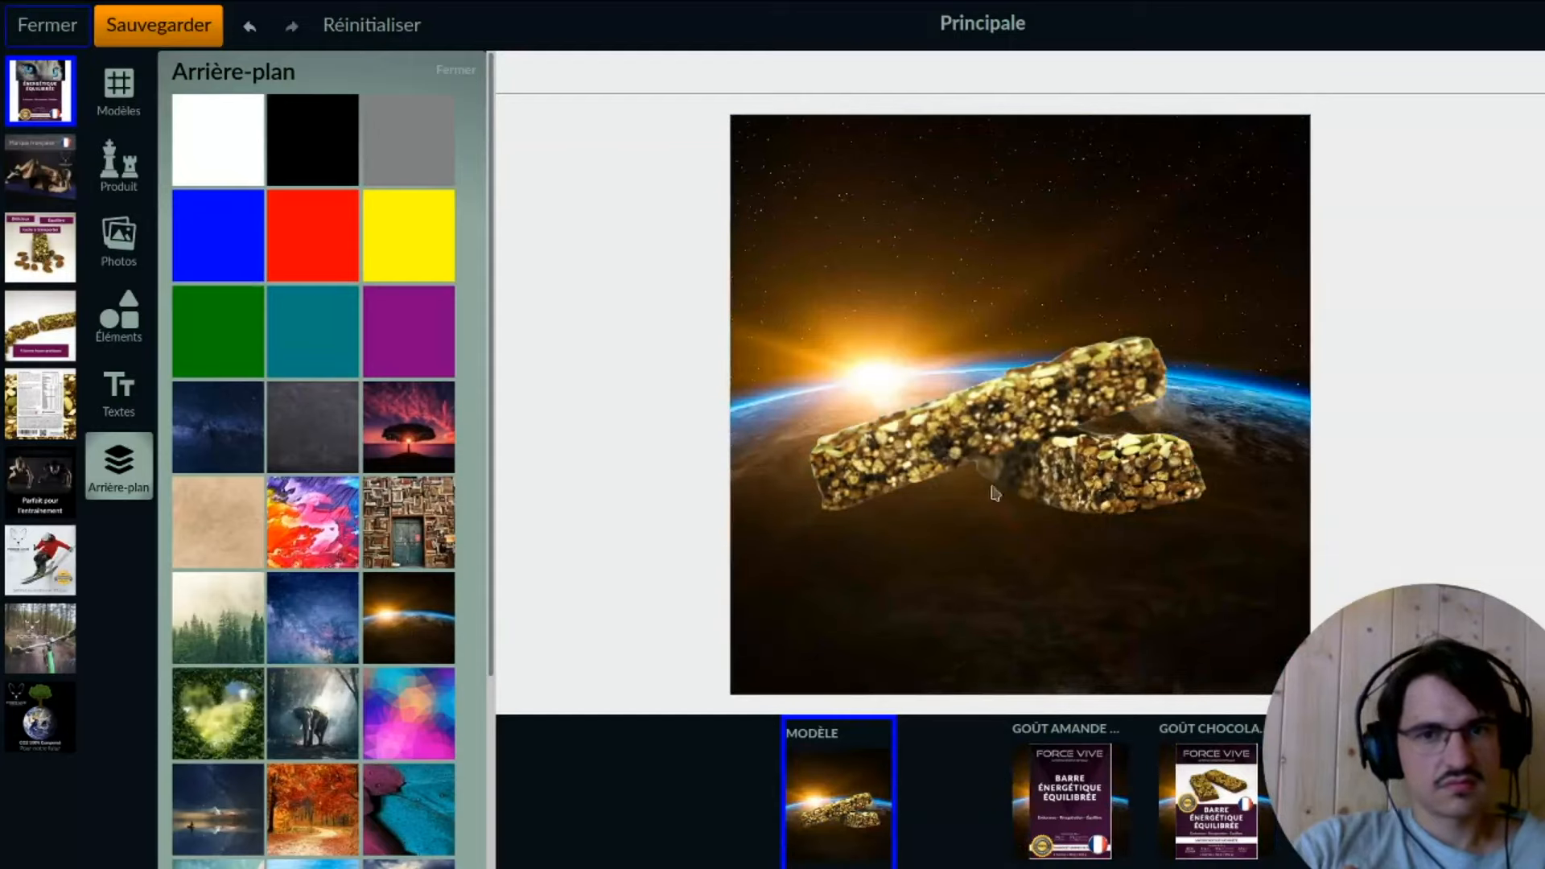
# - Shrink the transparent cereal bars picture and place the bars in the upper-right area of the image
pyautogui.click(1042, 470)
pyautogui.click(1073, 471)
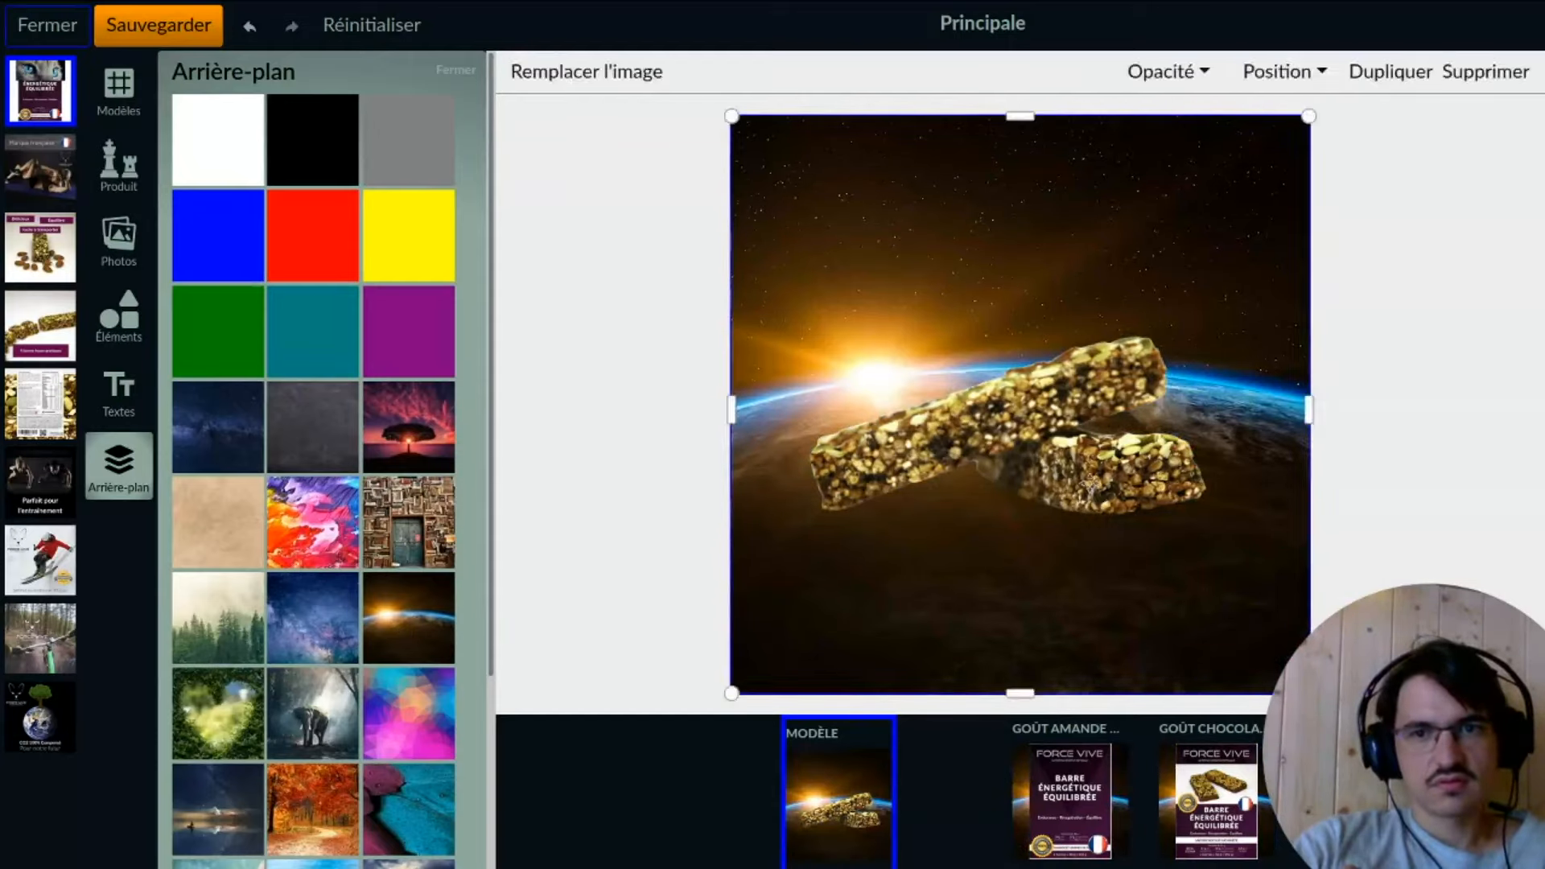
pyautogui.moveTo(1073, 471); pyautogui.dragTo(1171, 291)
pyautogui.moveTo(1403, 505); pyautogui.dragTo(1259, 362)
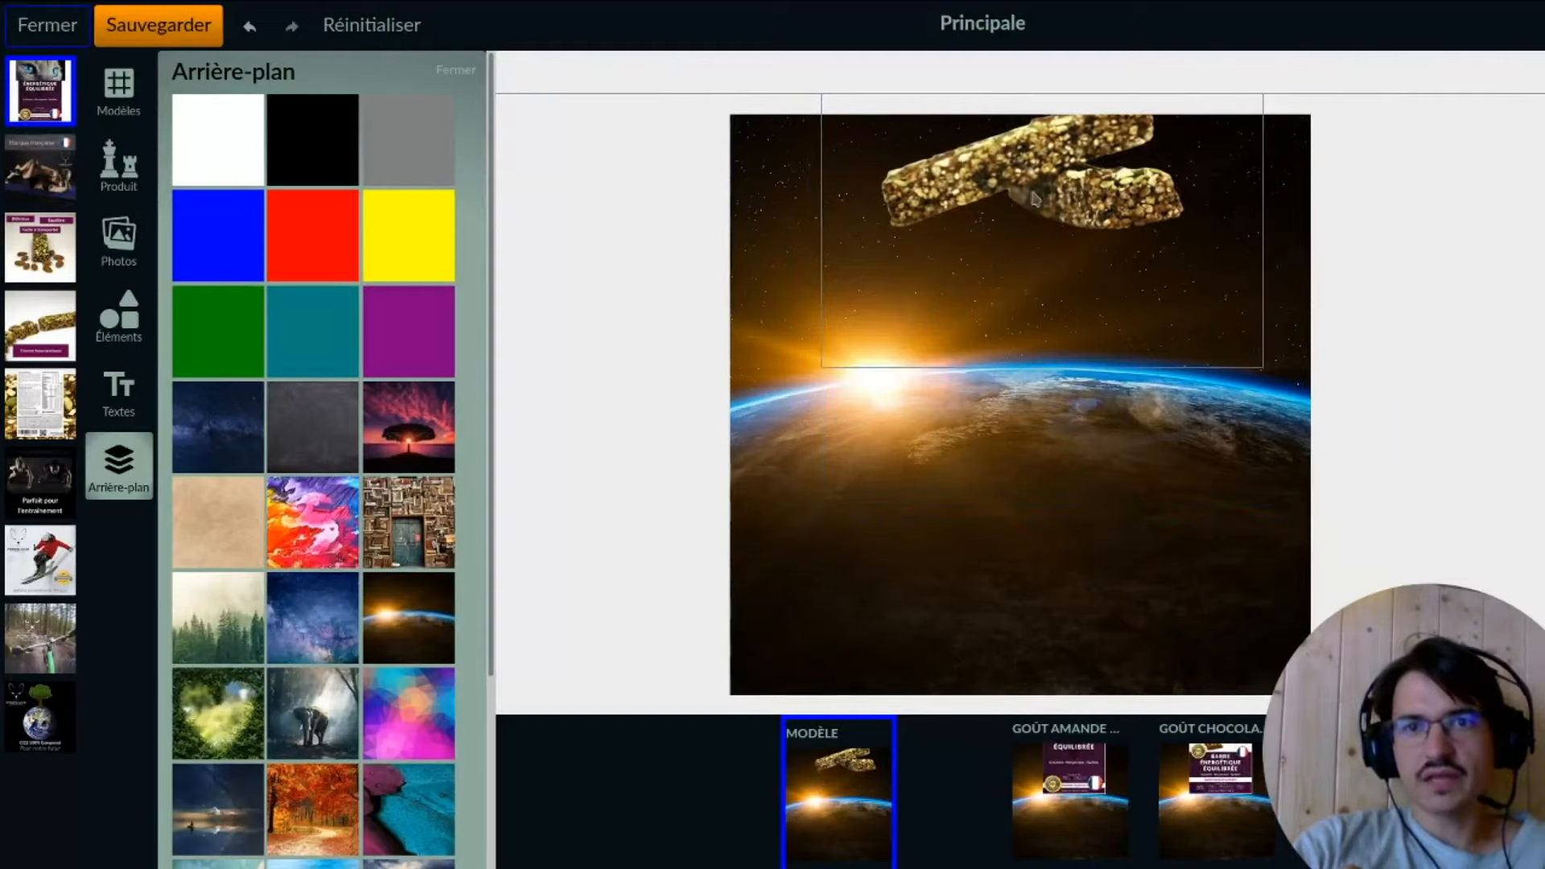
pyautogui.moveTo(1046, 151); pyautogui.dragTo(1145, 225)
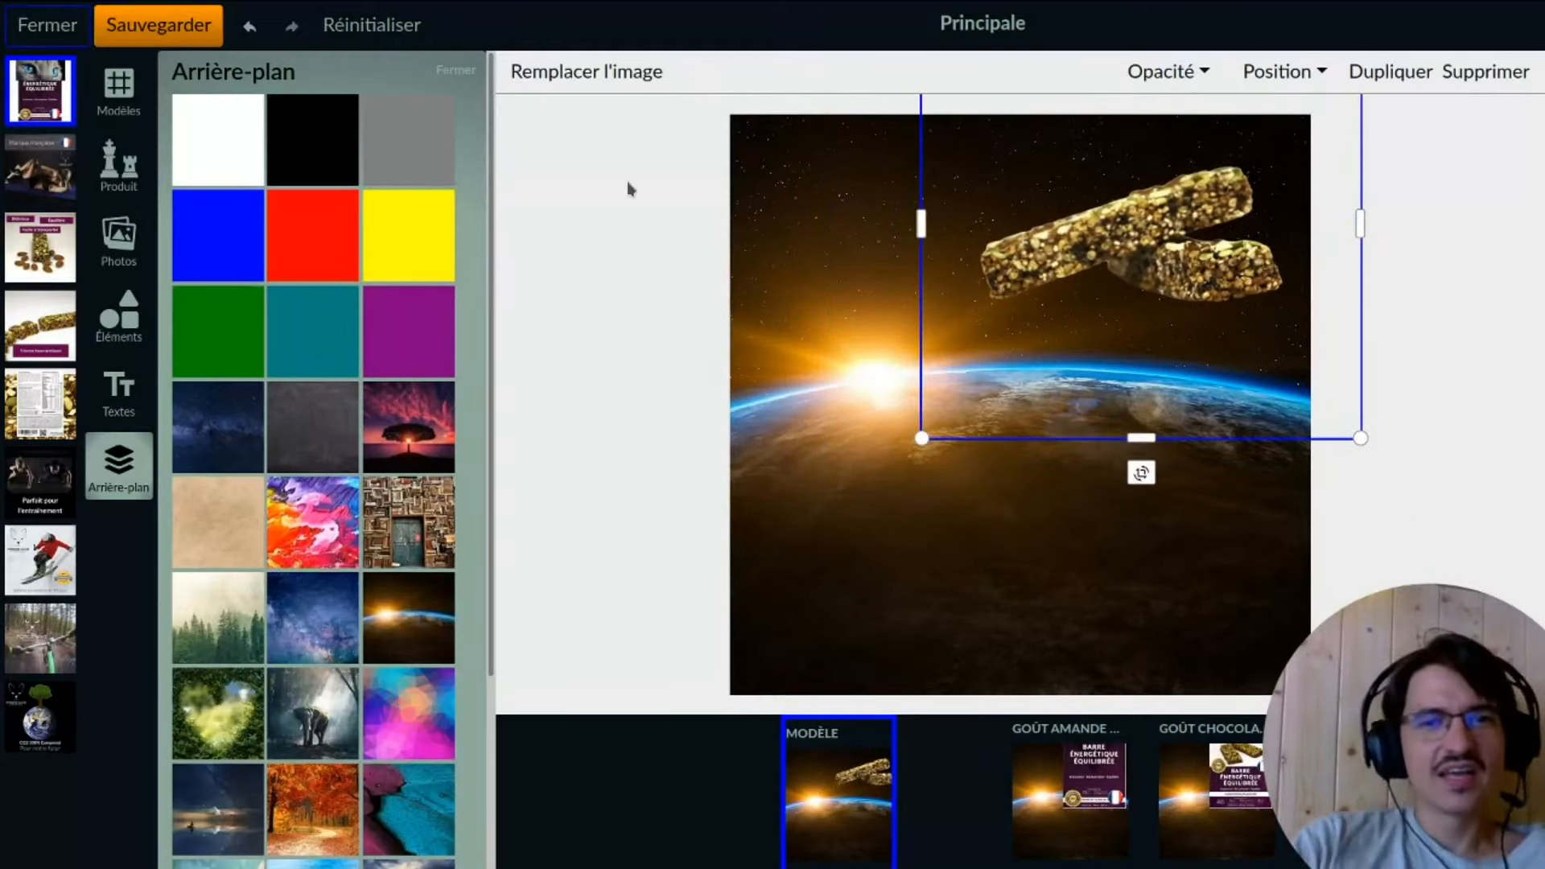
# - Try plain black, yellow, purple and teal backgrounds behind the cereal bars
pyautogui.click(789, 246)
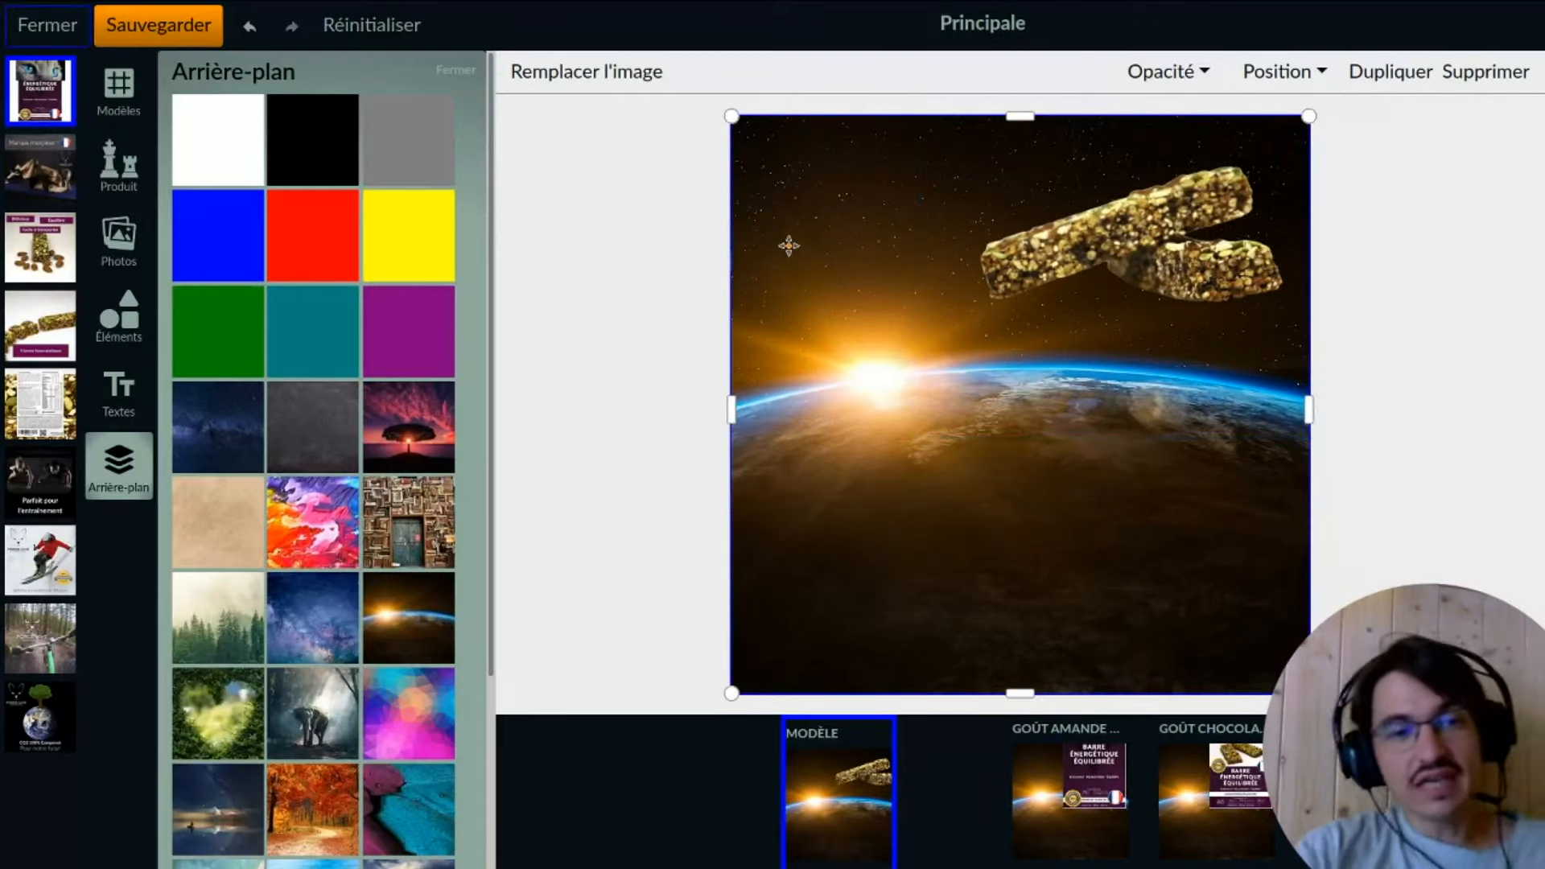
pyautogui.scroll(-2, 352, 416)
pyautogui.scroll(-1, 353, 417)
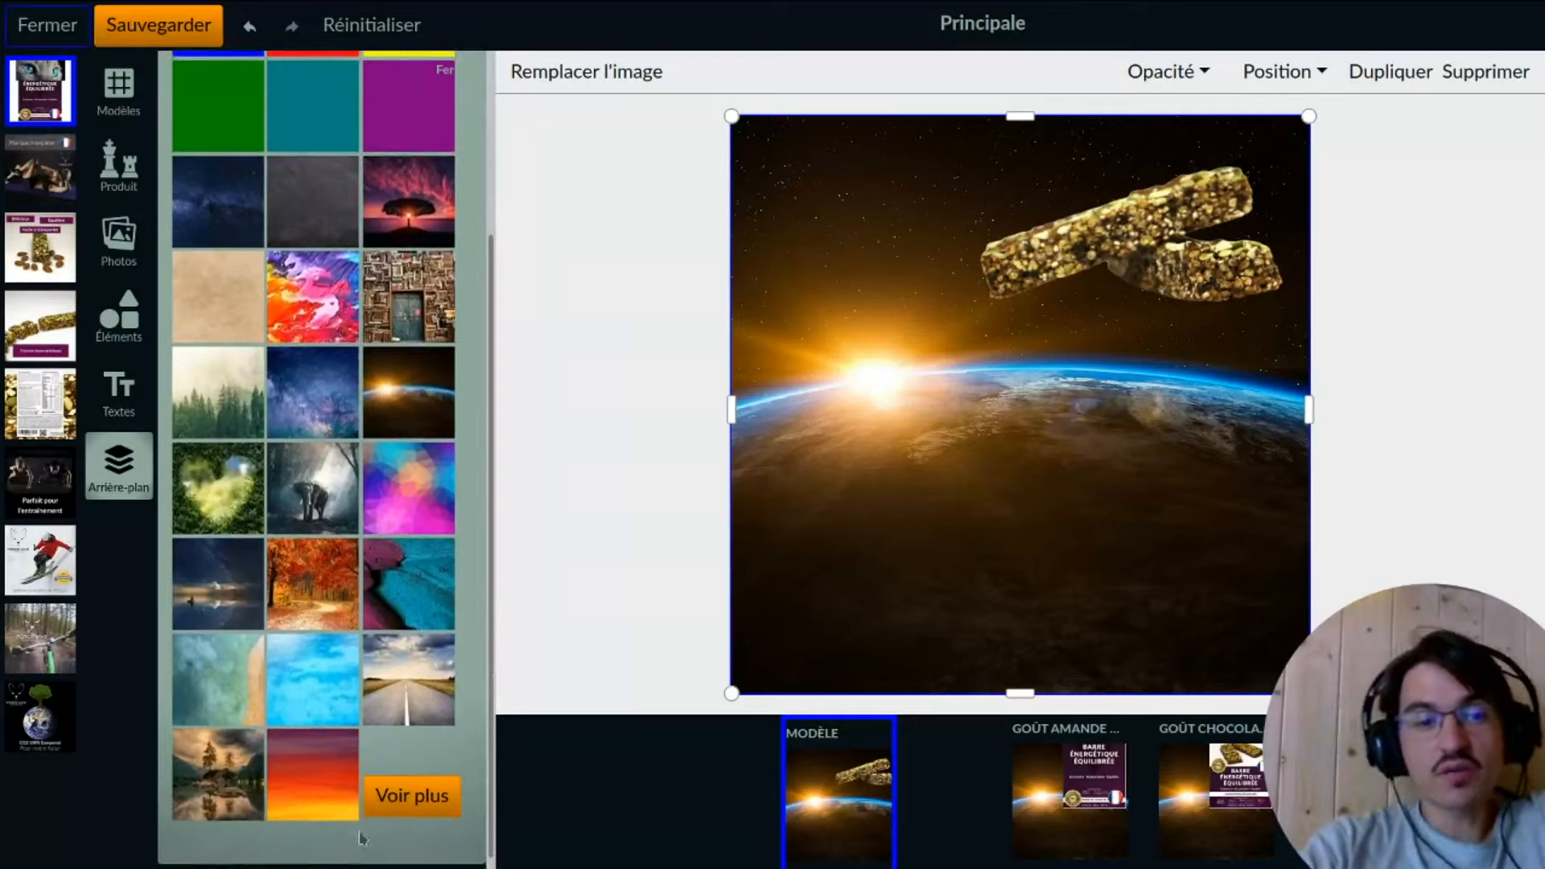
pyautogui.scroll(3, 381, 729)
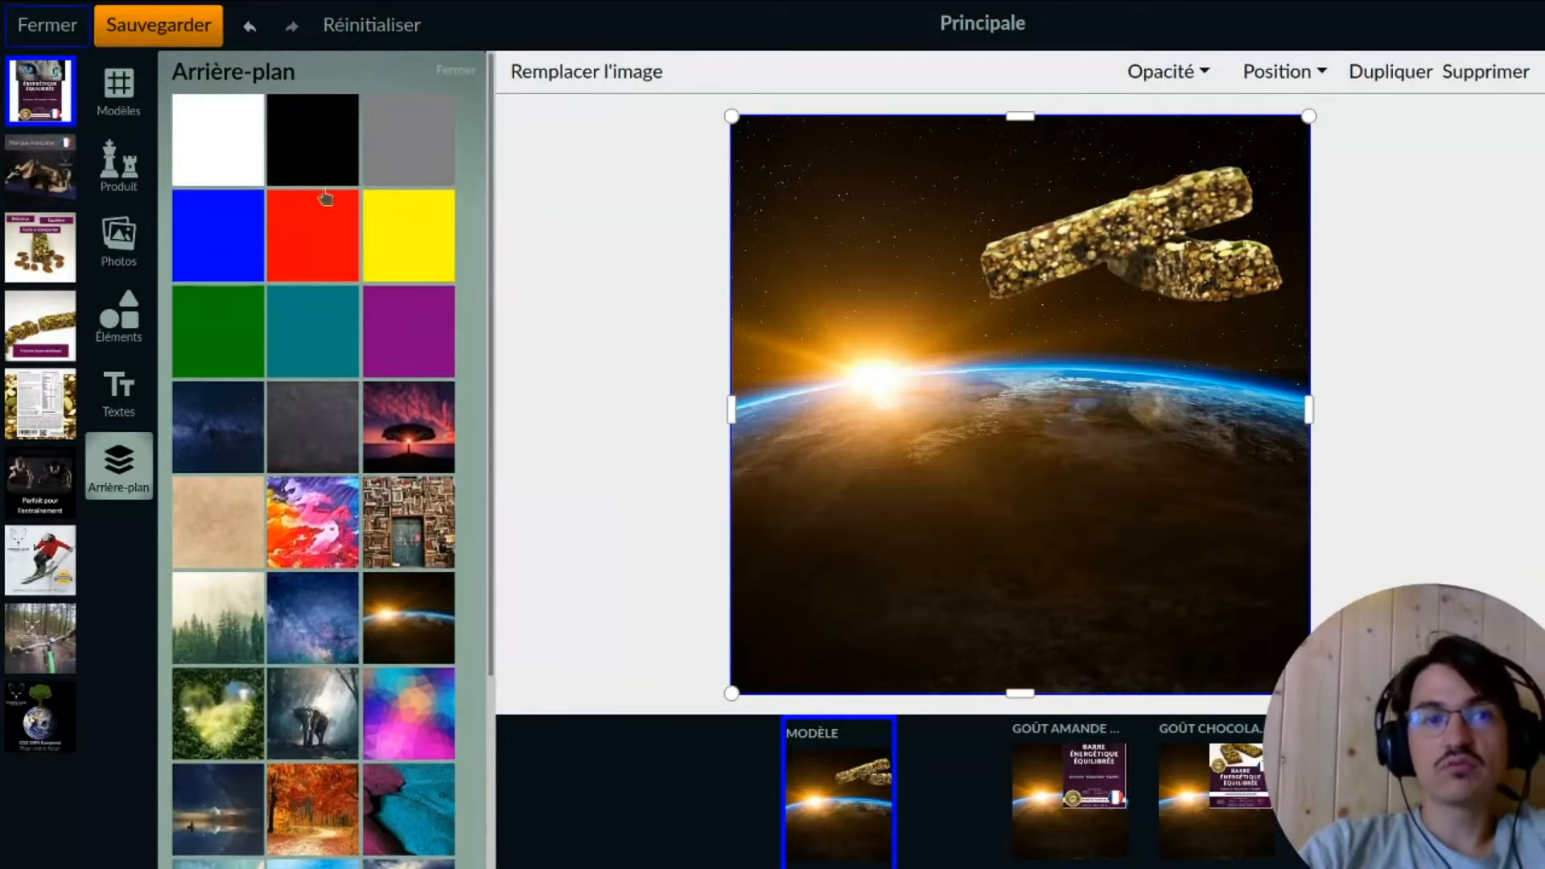
pyautogui.click(331, 157)
pyautogui.click(400, 222)
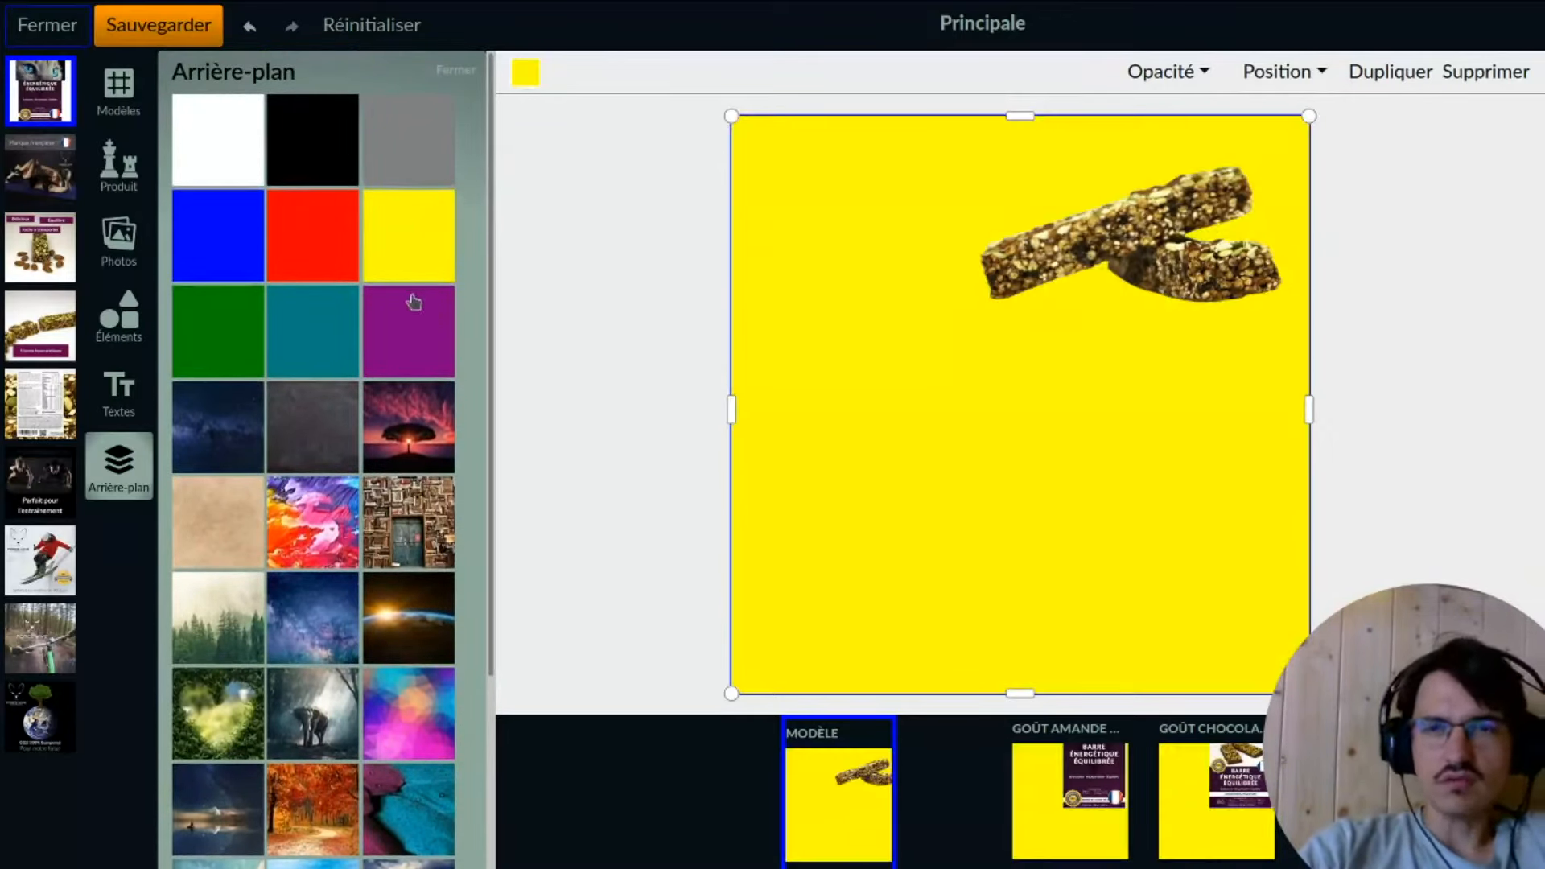
pyautogui.click(411, 325)
pyautogui.click(331, 327)
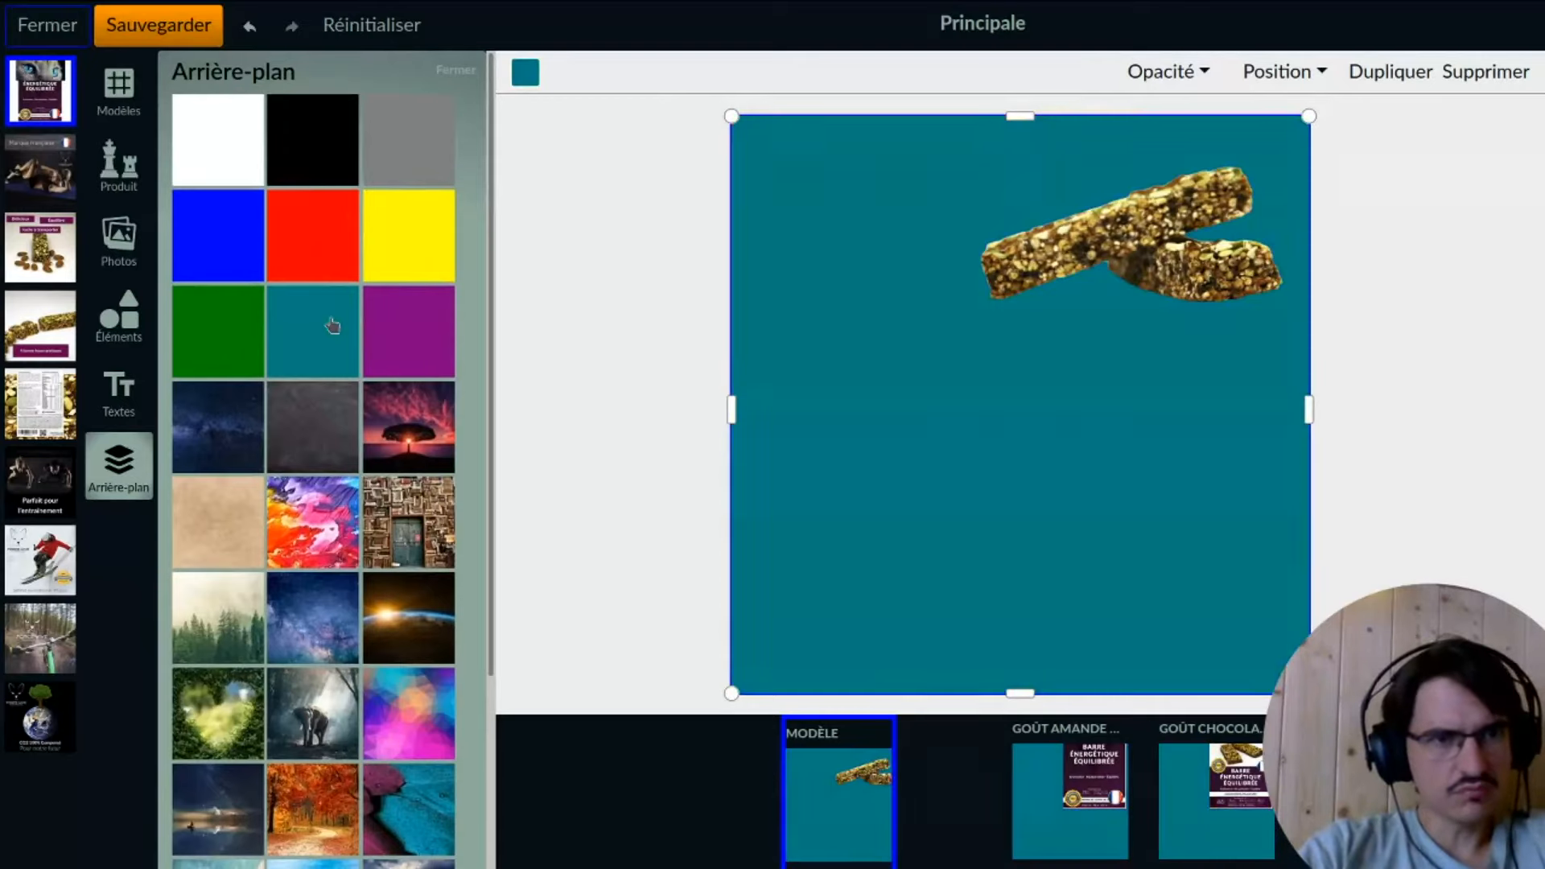
# - Try the dark chalkboard texture and the colourful paint picture as the image background
pyautogui.click(306, 438)
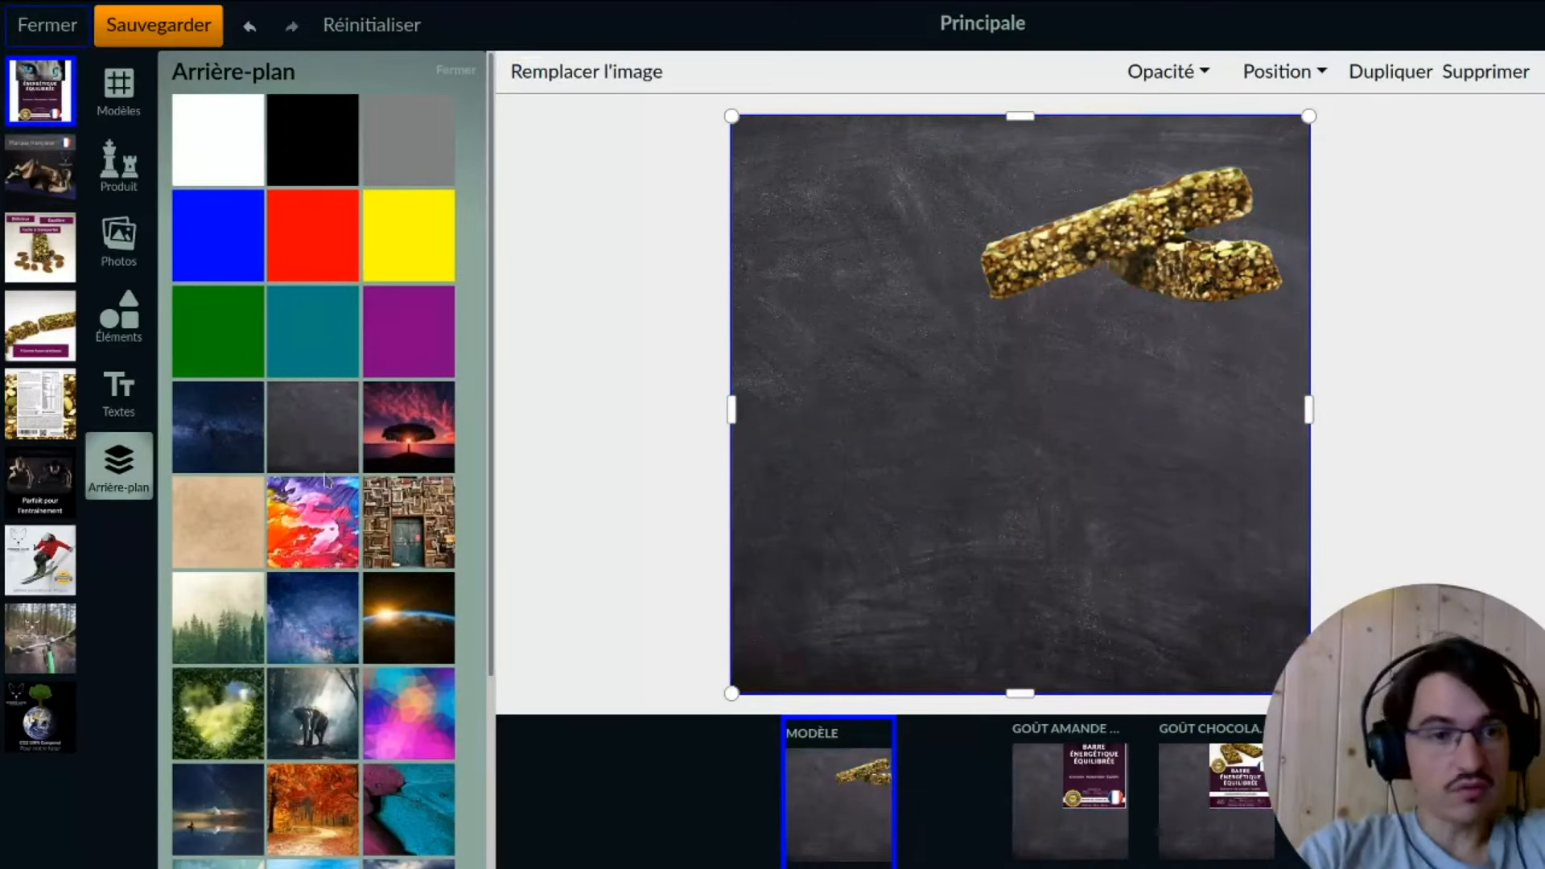
pyautogui.scroll(-2, 329, 479)
pyautogui.click(339, 396)
pyautogui.scroll(-1, 338, 523)
pyautogui.click(338, 570)
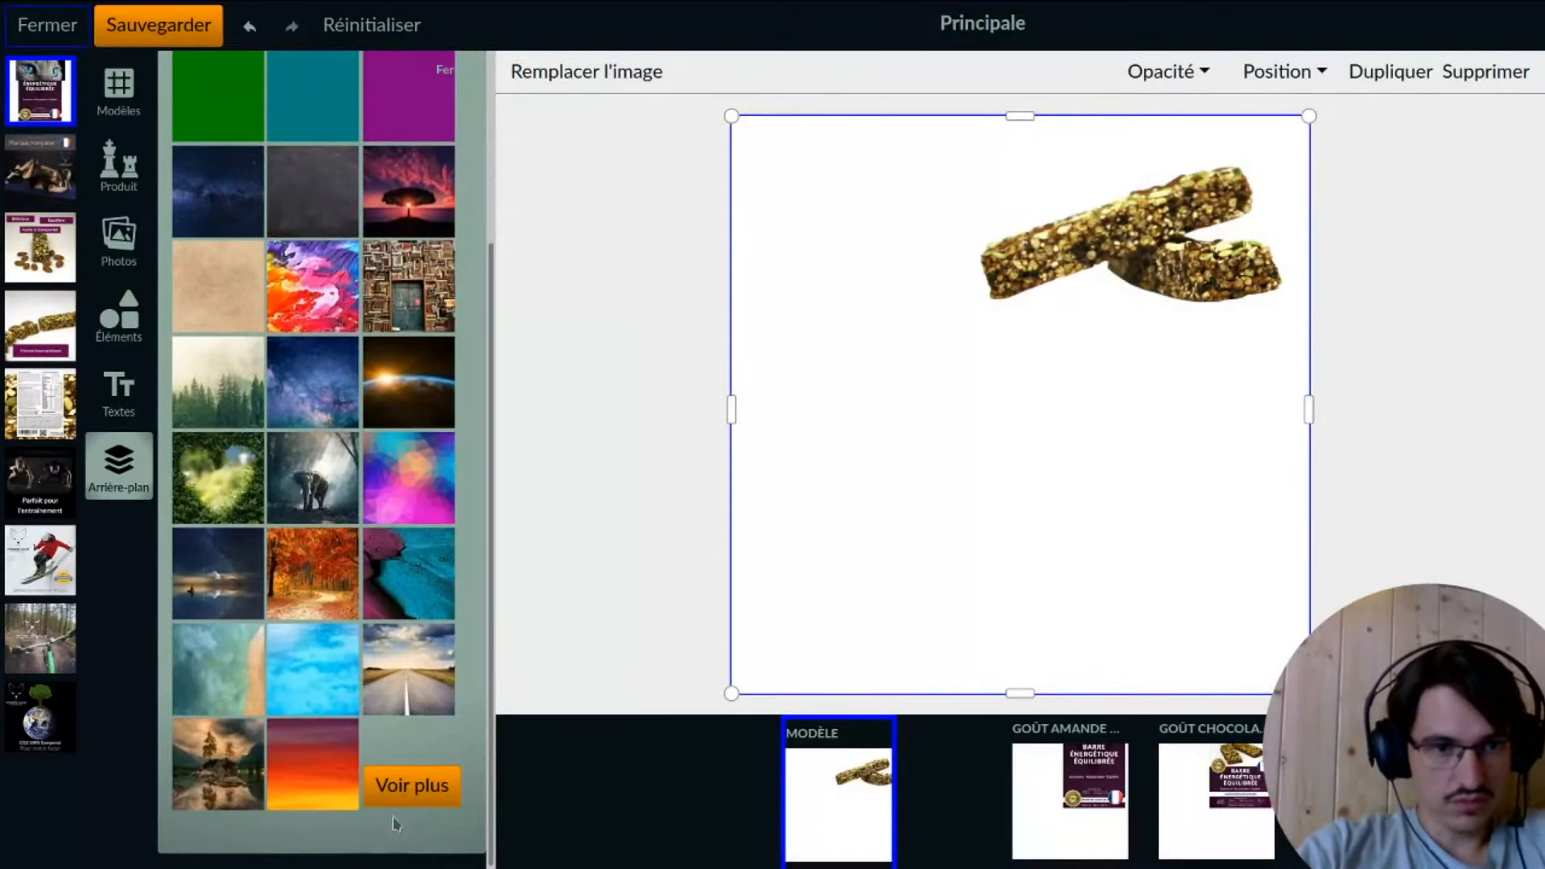
# - Load more background pictures, apply the light blue water-droplets background and save the image
pyautogui.click(394, 792)
pyautogui.scroll(-5, 394, 791)
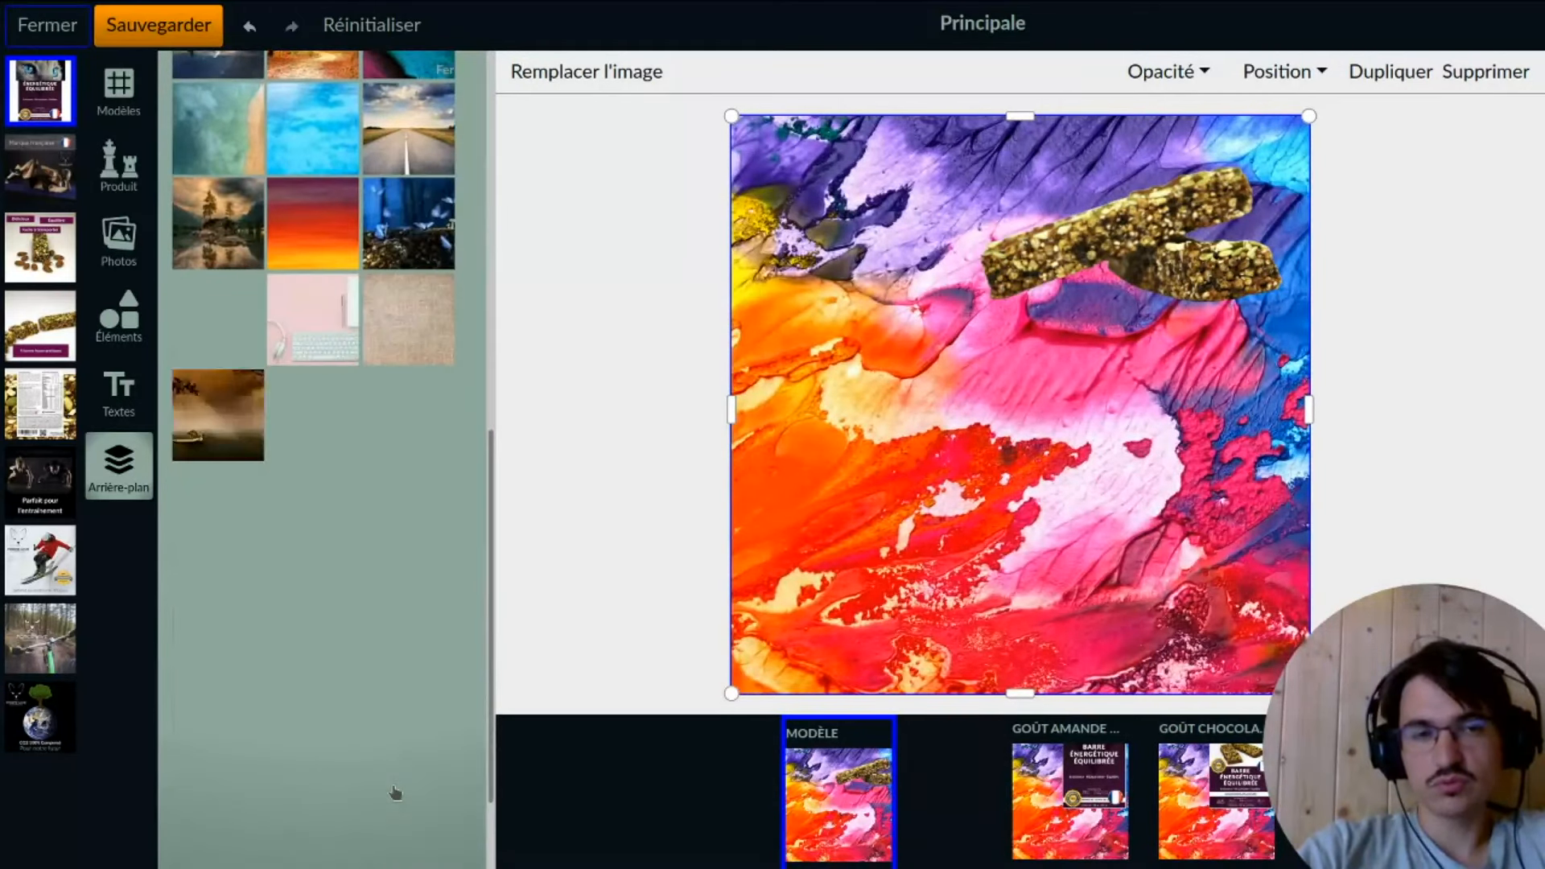
pyautogui.scroll(-2, 394, 792)
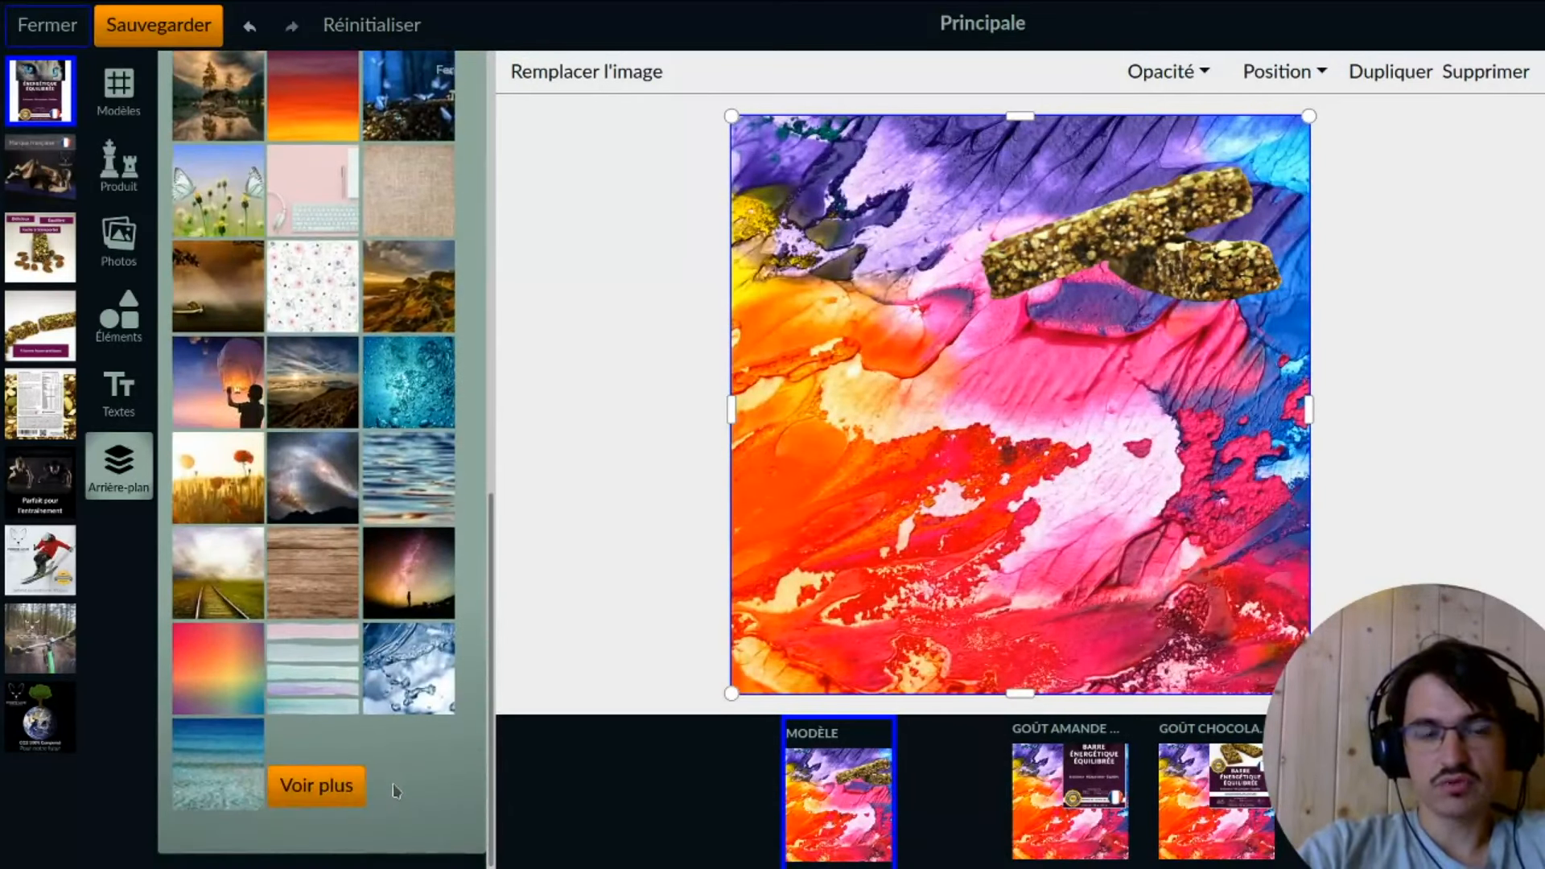
pyautogui.click(348, 786)
pyautogui.scroll(-3, 342, 788)
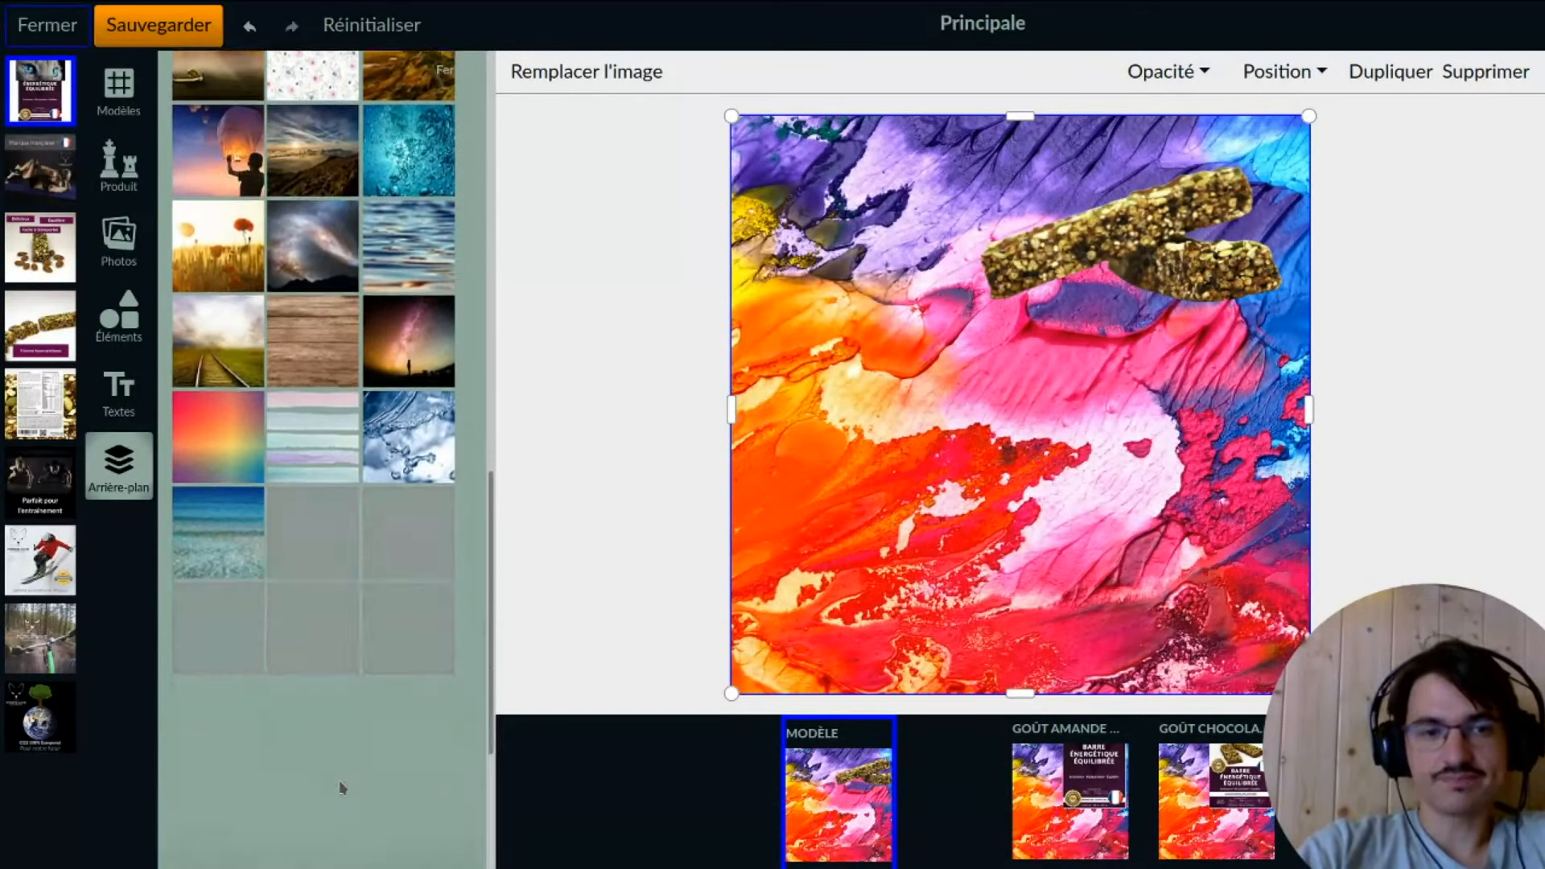
pyautogui.click(153, 40)
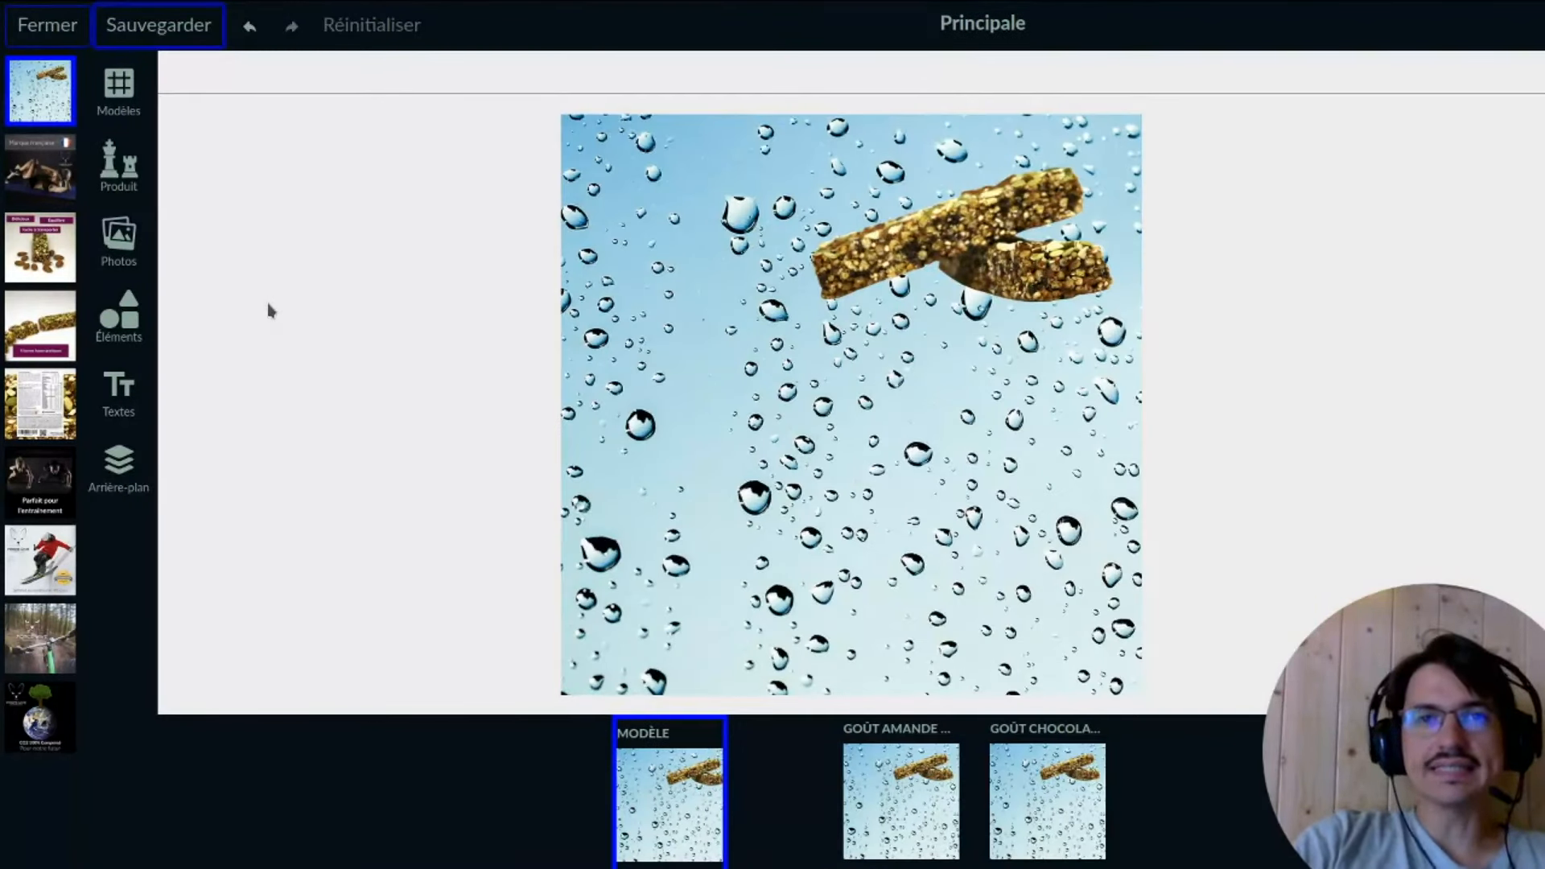
# - Add the semi-transparent black rectangle from the elements library and move it over the cereal bars
pyautogui.click(135, 310)
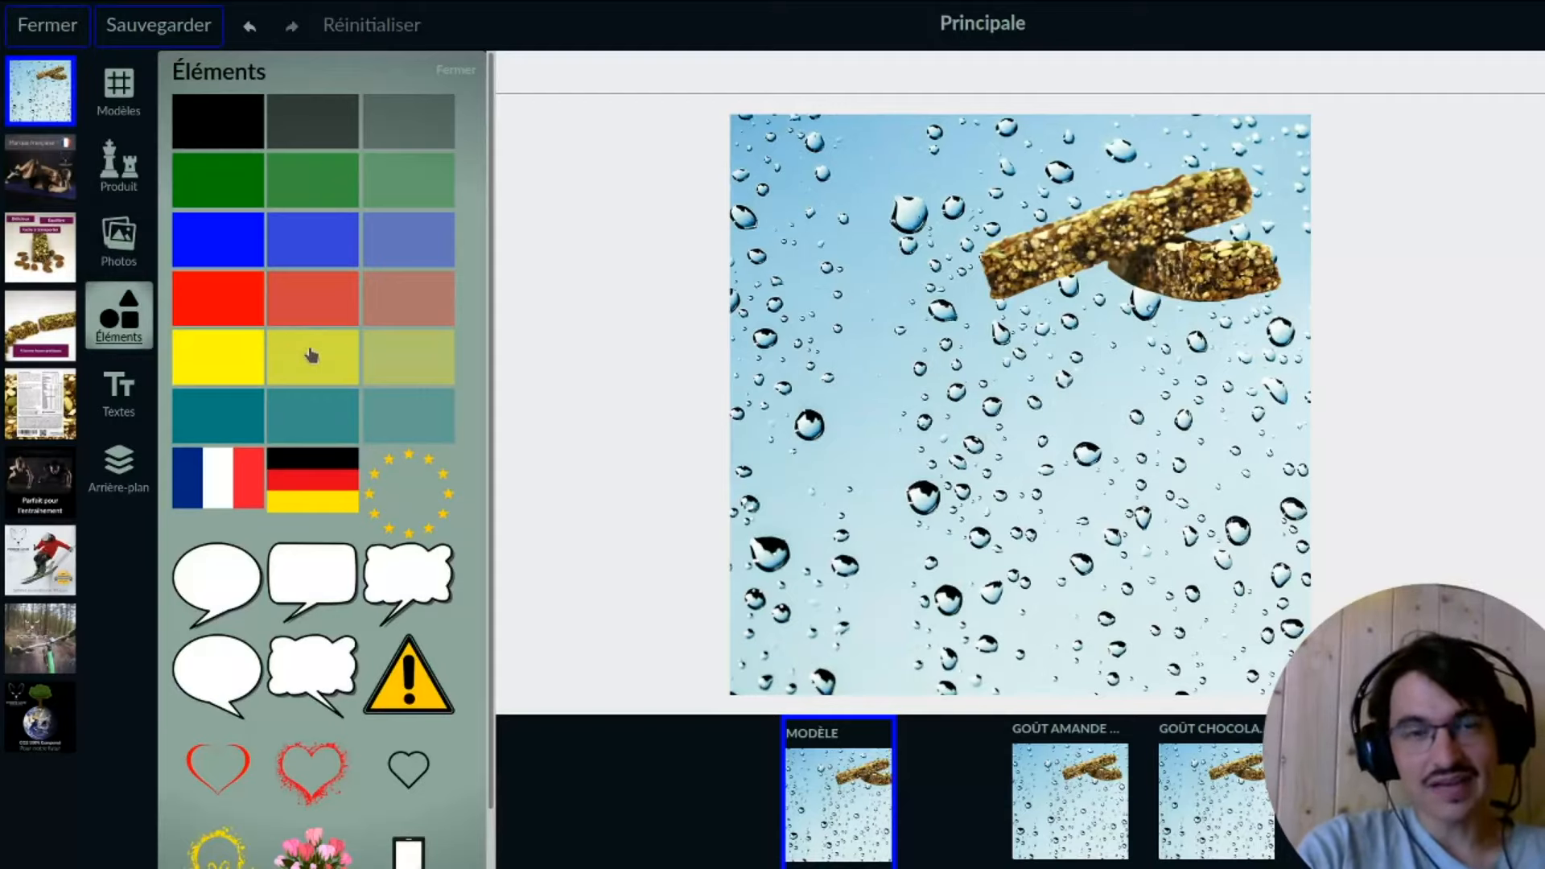
pyautogui.scroll(-1, 312, 355)
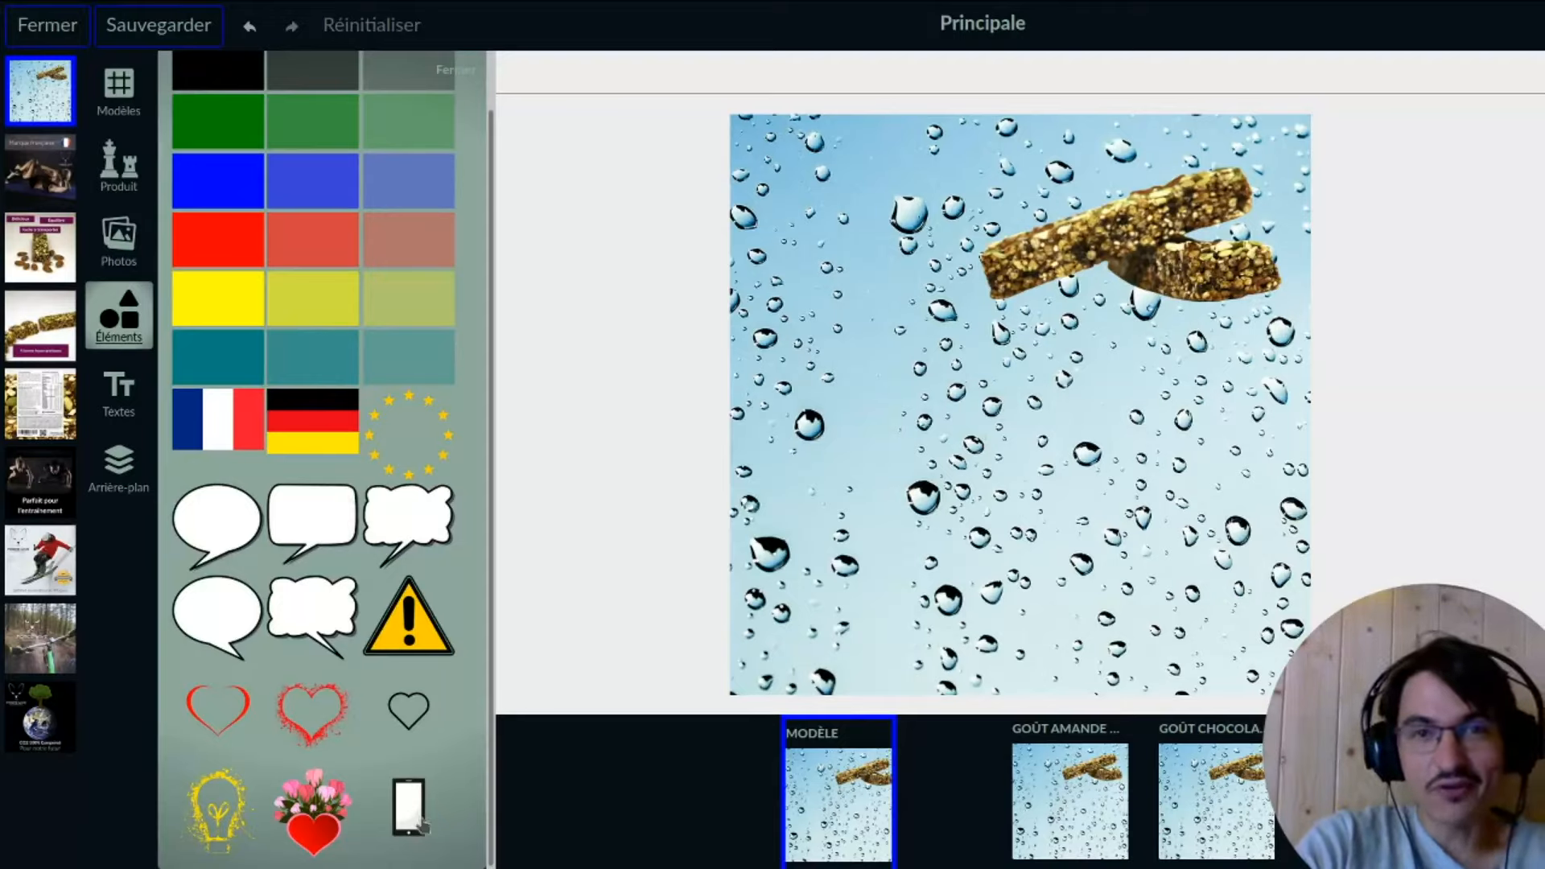
pyautogui.scroll(1, 394, 744)
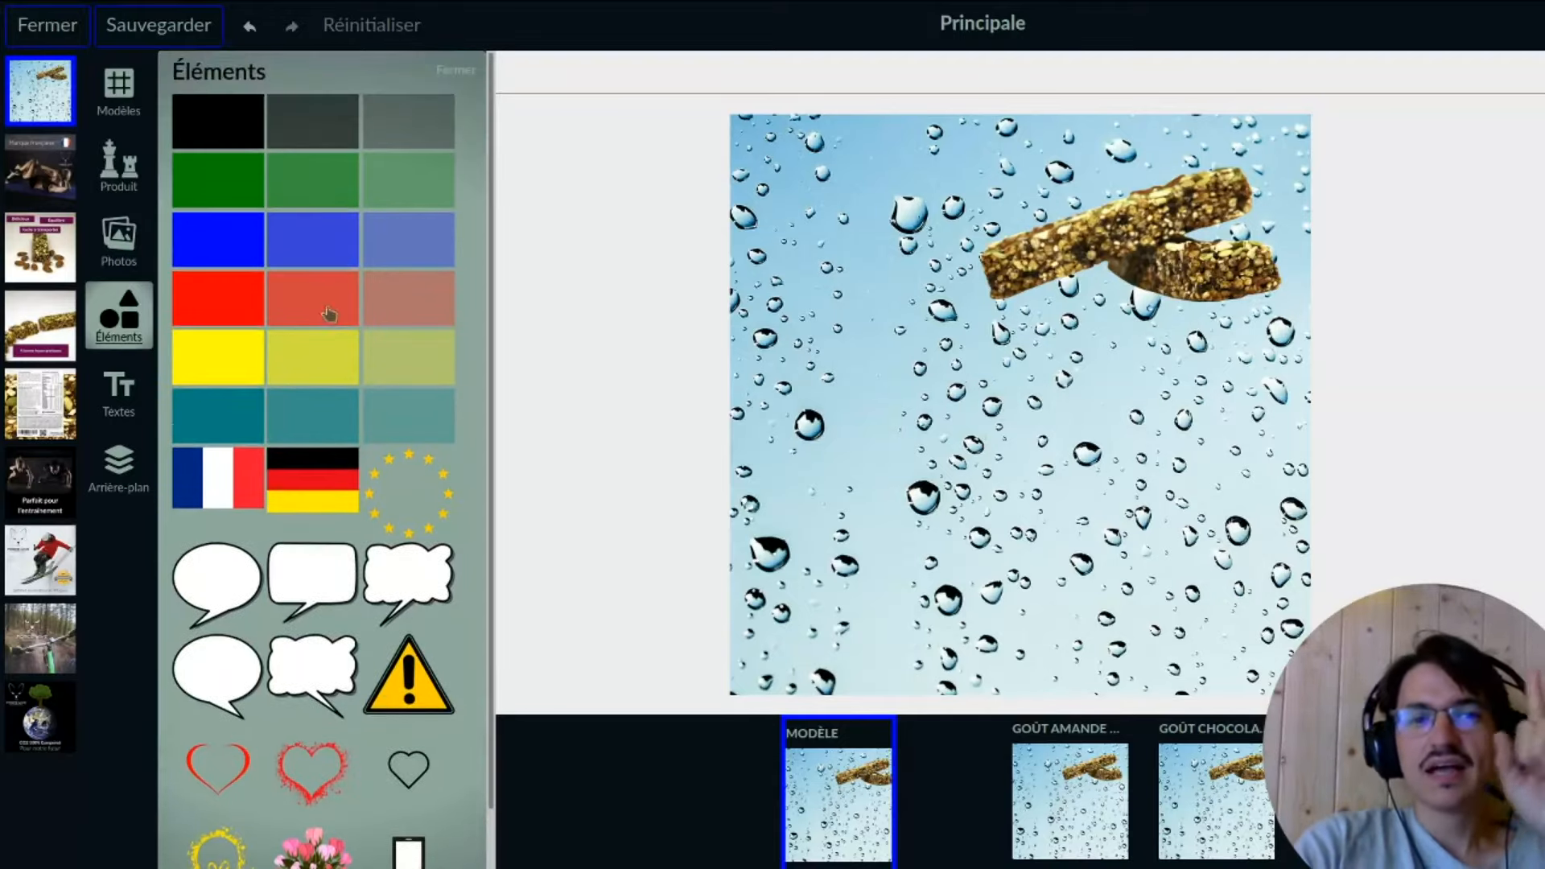
pyautogui.scroll(-1, 317, 664)
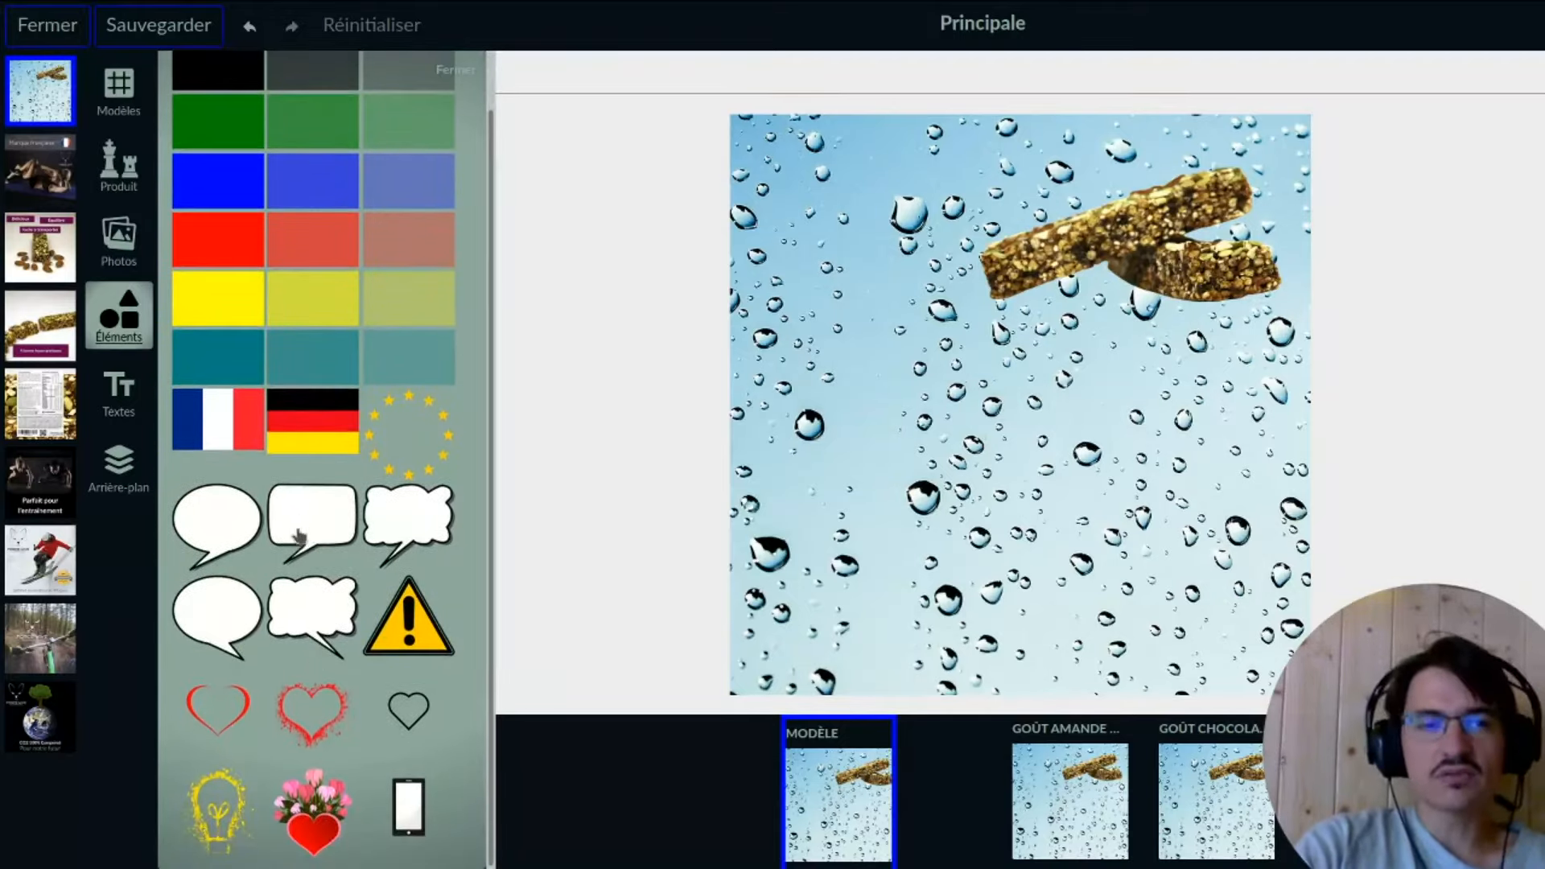
pyautogui.scroll(1, 298, 543)
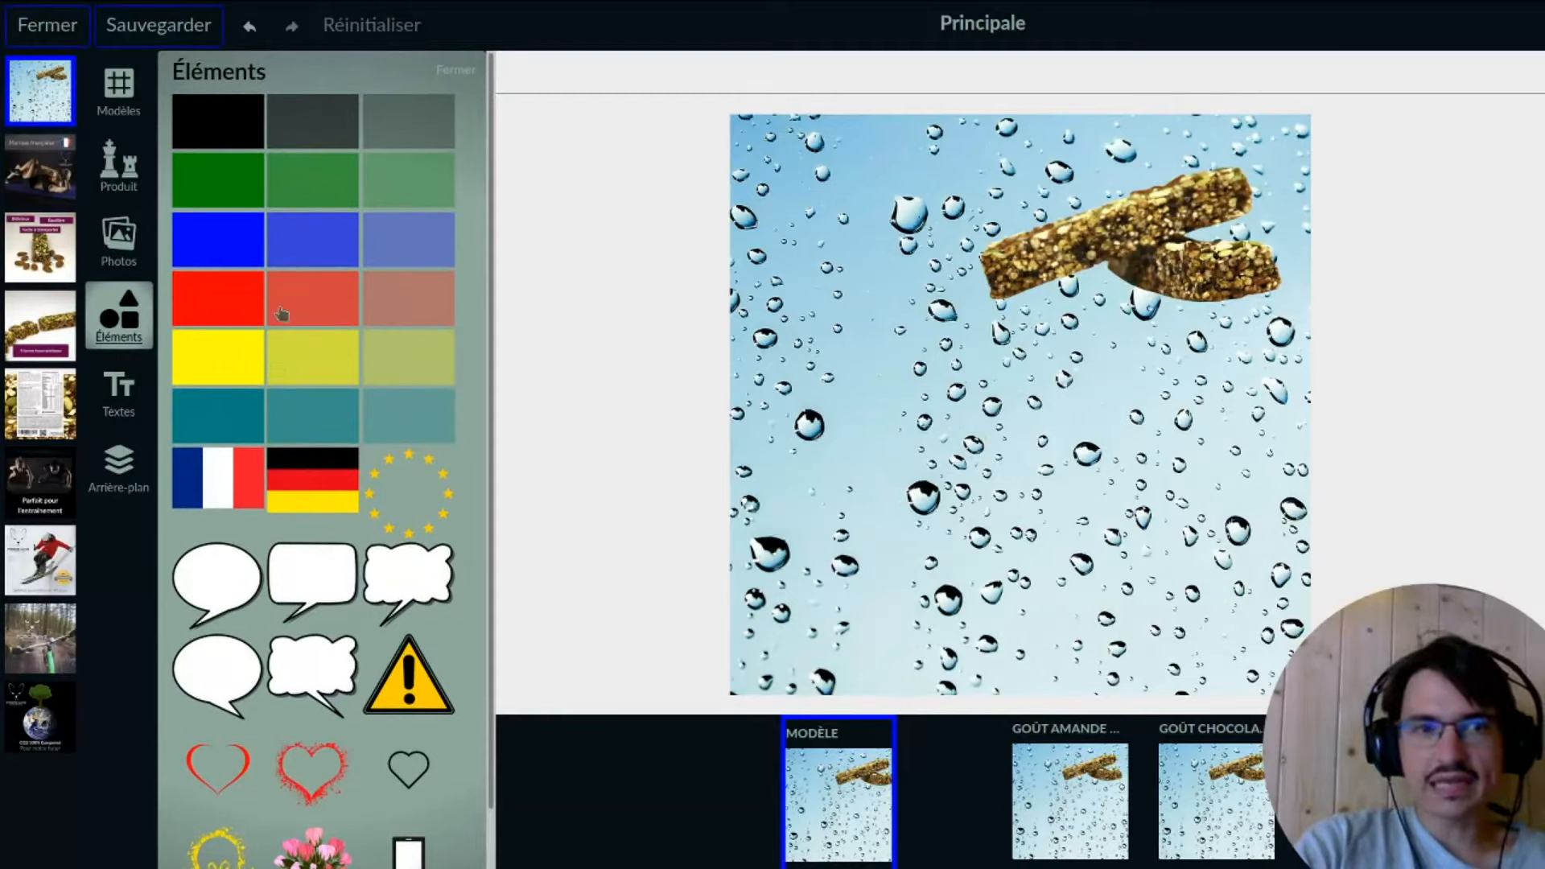
pyautogui.click(302, 129)
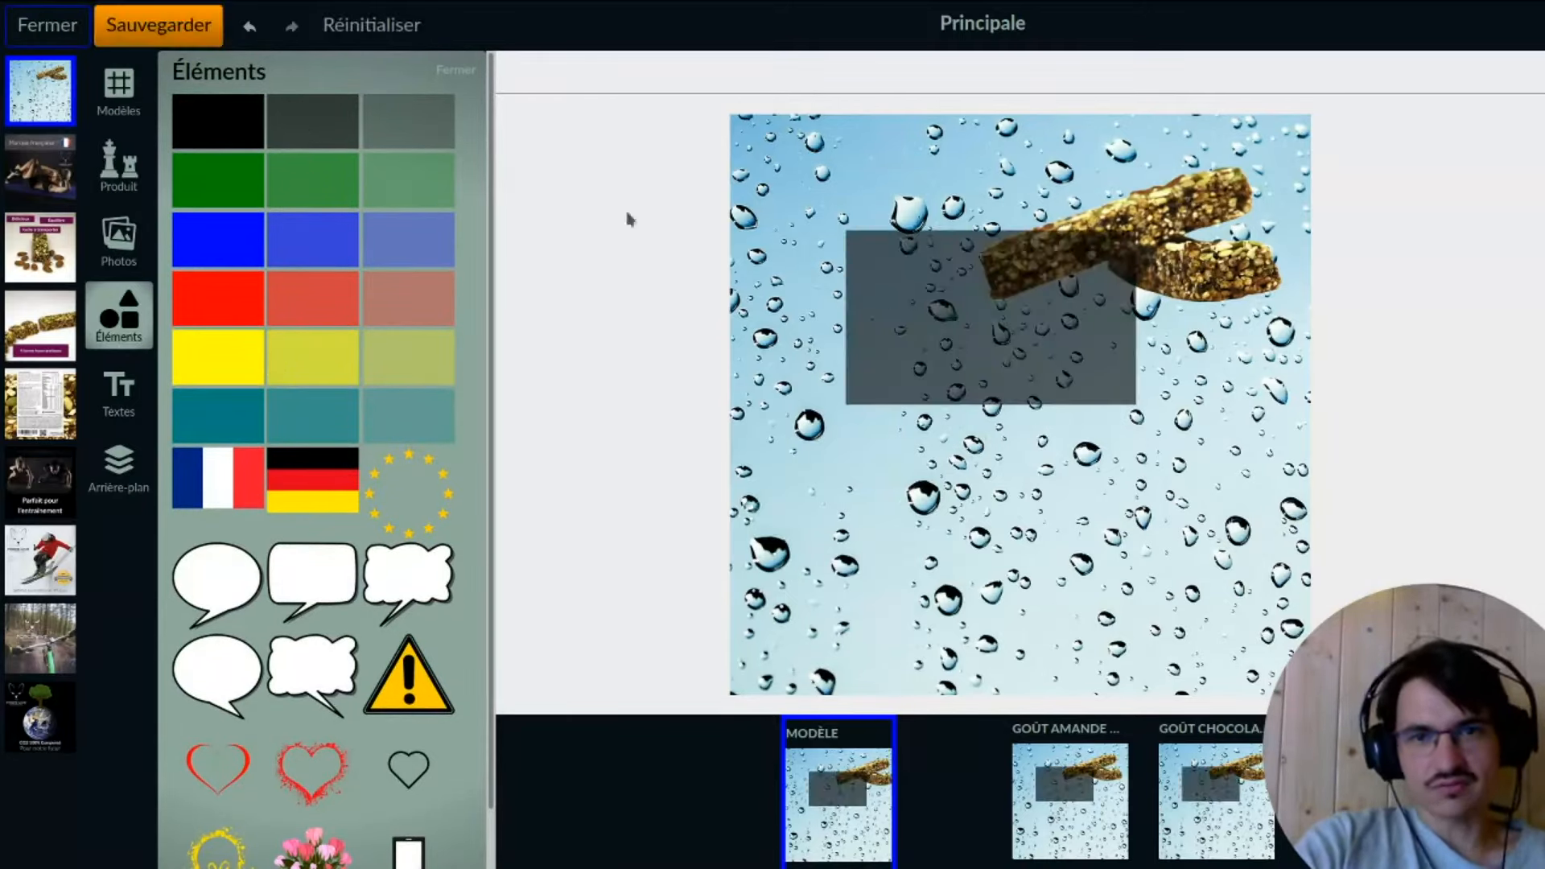
pyautogui.click(894, 310)
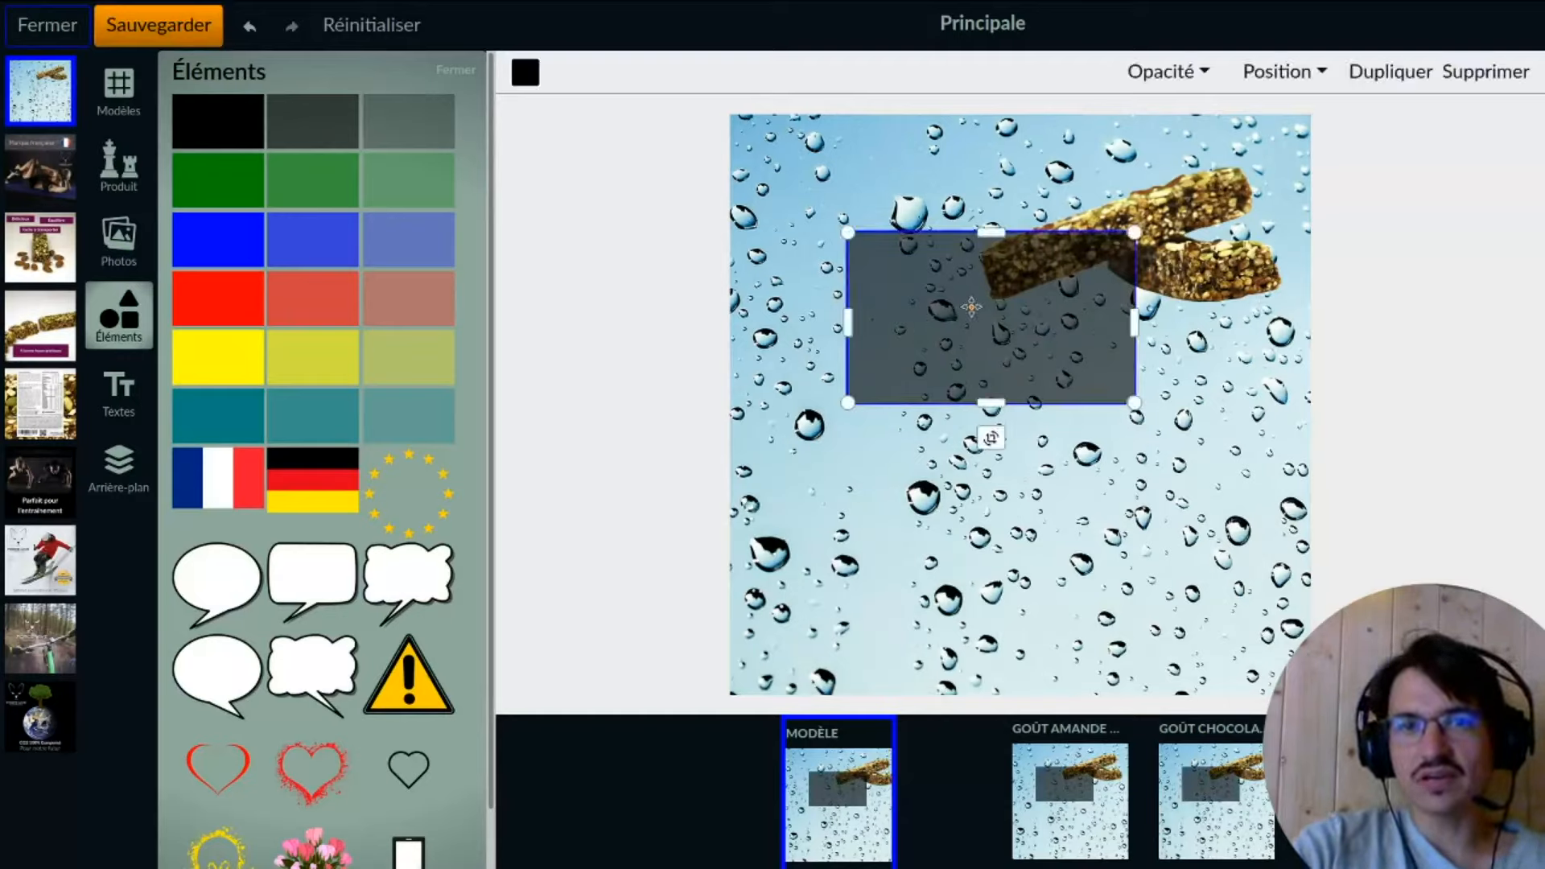
pyautogui.moveTo(971, 307); pyautogui.dragTo(1142, 211)
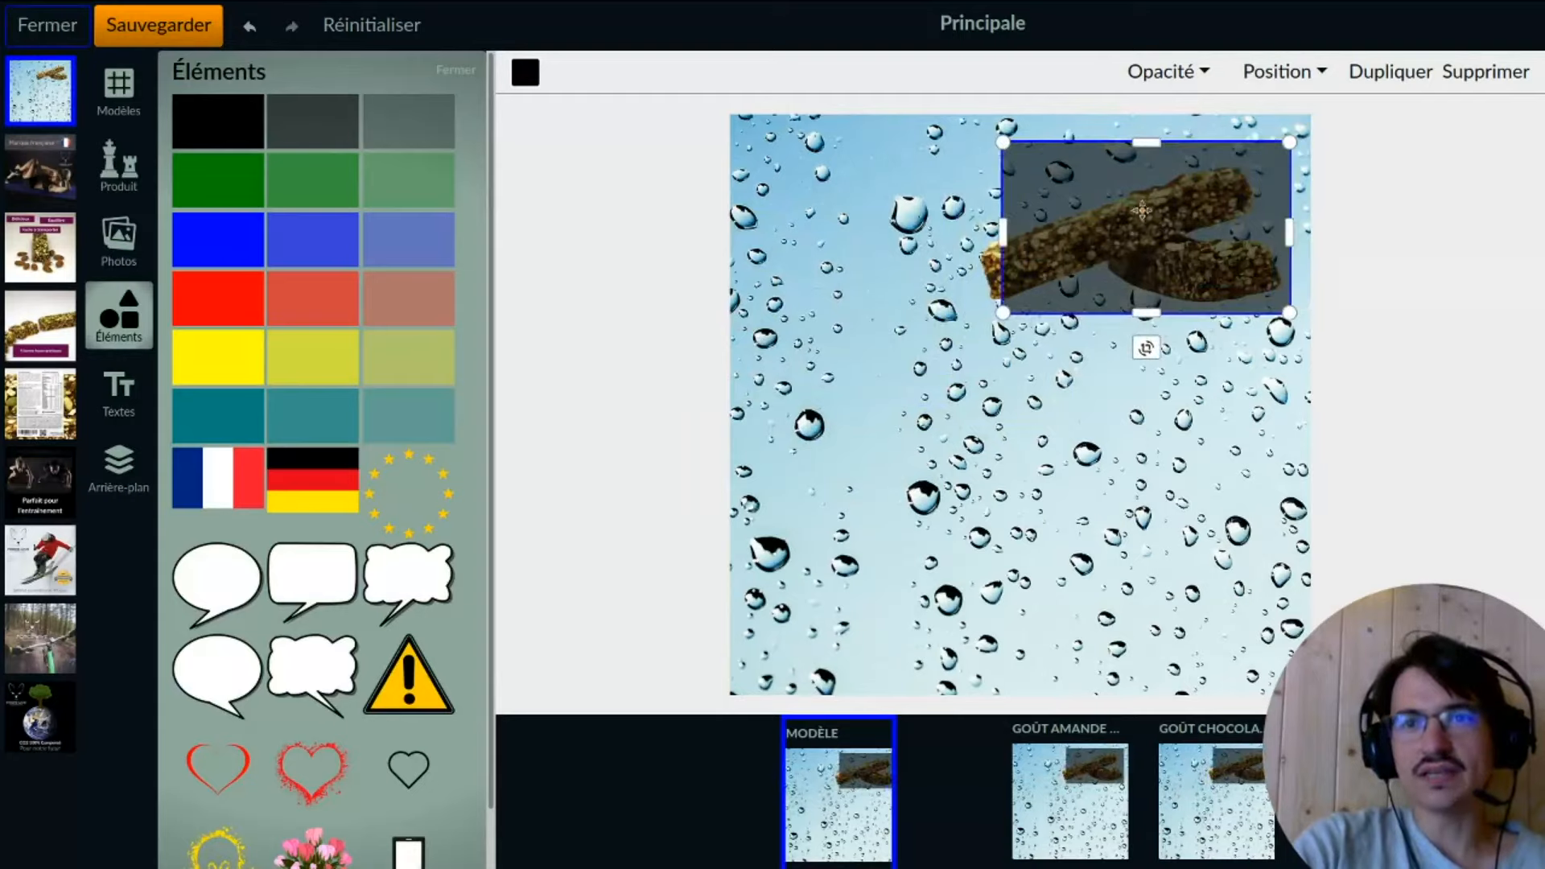
# - Move the rectangle to the lower left of the image and enlarge it diagonally until it covers most of the picture
pyautogui.click(1202, 73)
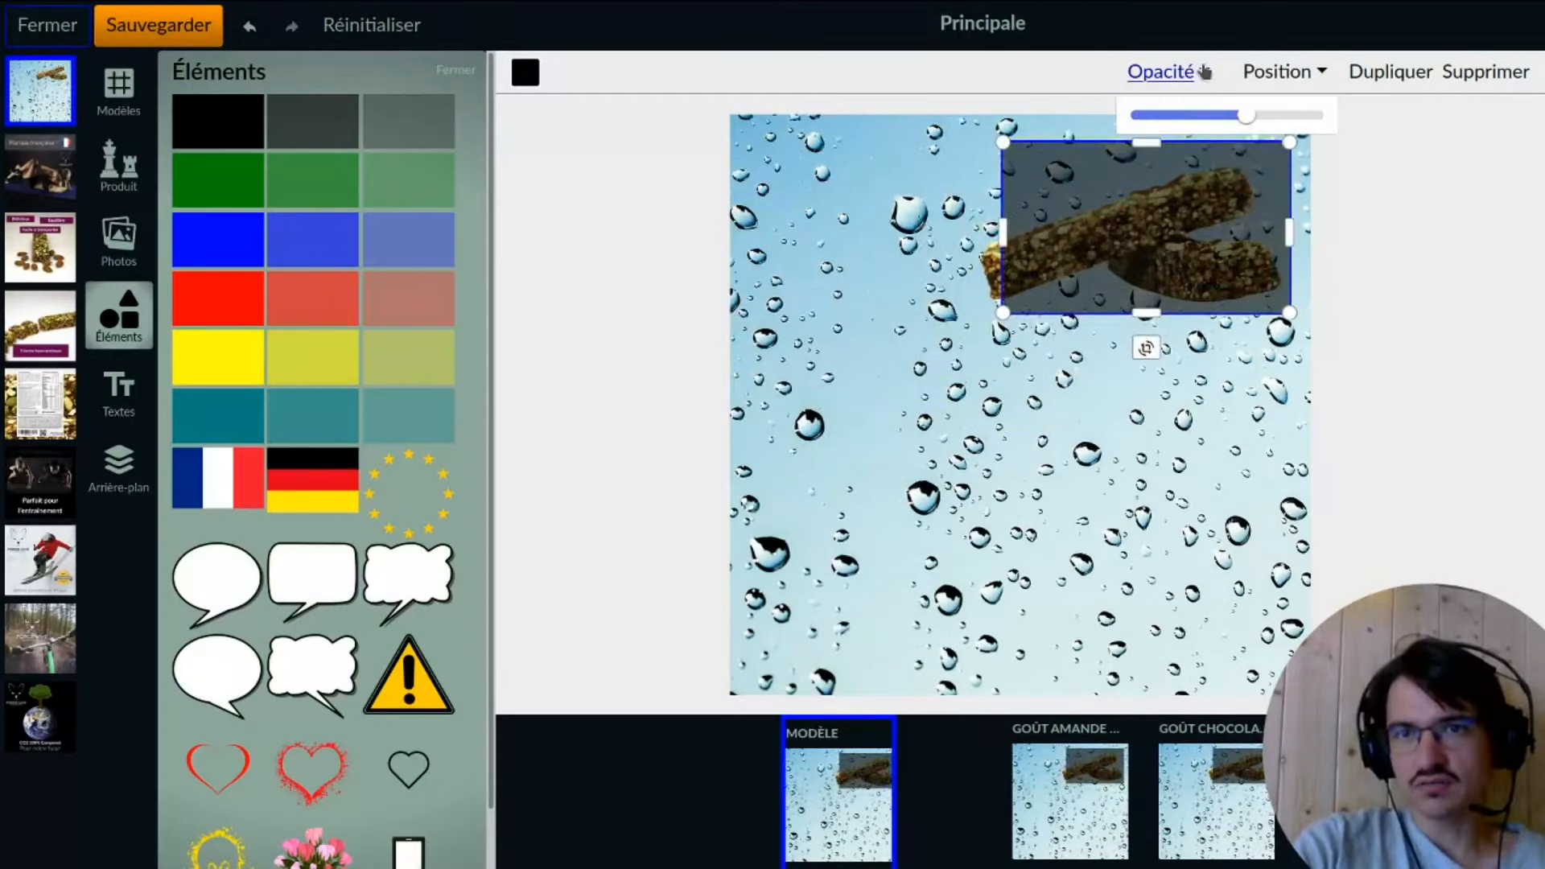
pyautogui.moveTo(1162, 193); pyautogui.dragTo(935, 494)
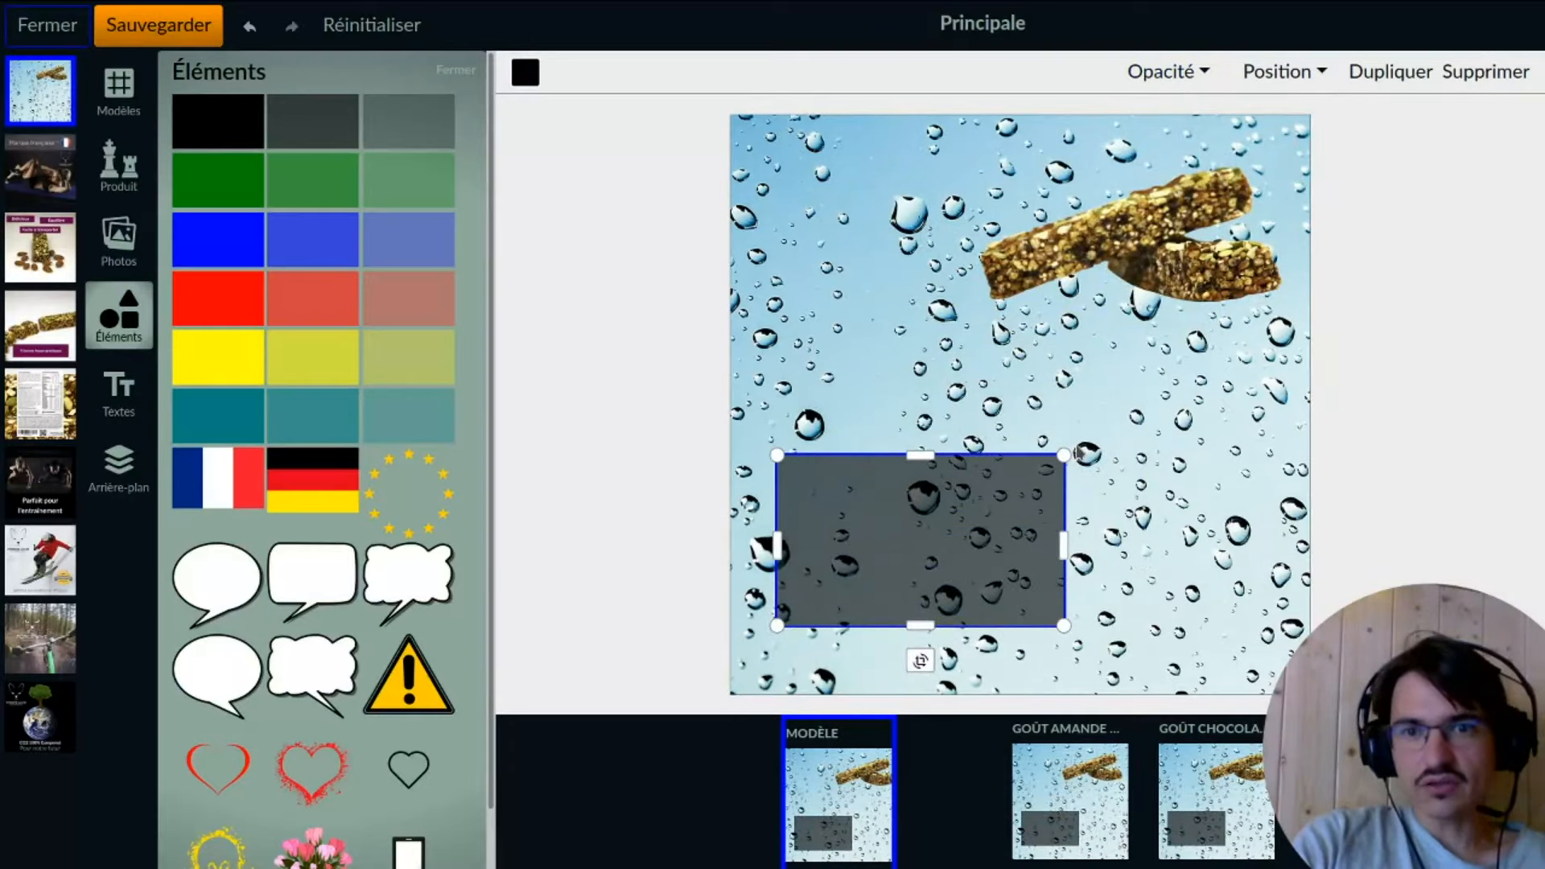
pyautogui.moveTo(1064, 454); pyautogui.dragTo(1268, 183)
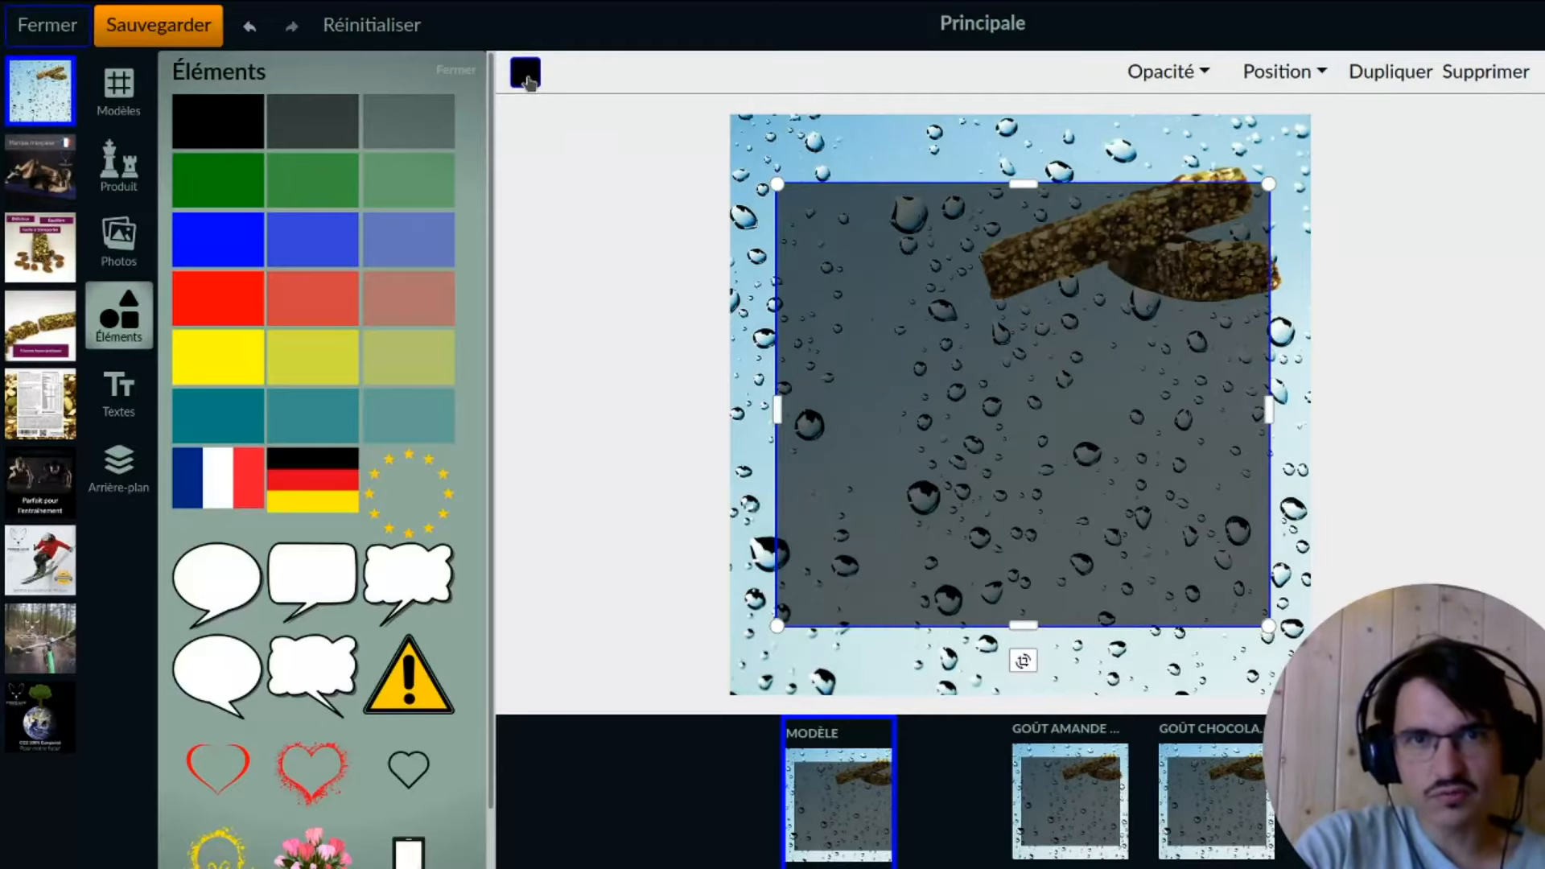
# - Try preset dark grey, black, blue and several red shades, up to #FF7373, as the rectangle's colour
pyautogui.click(526, 74)
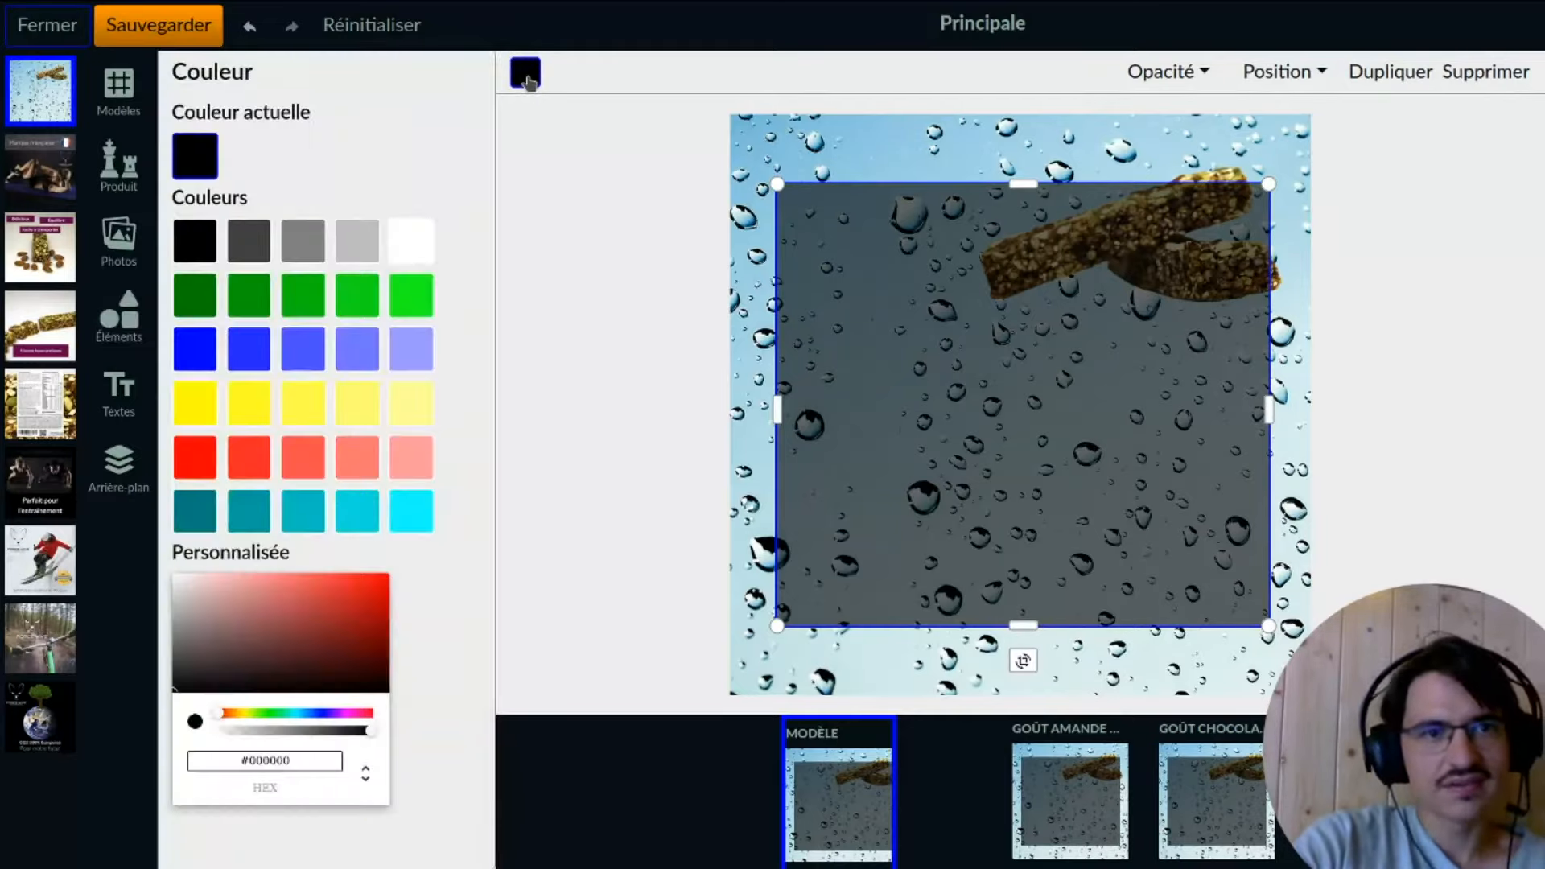
pyautogui.click(262, 252)
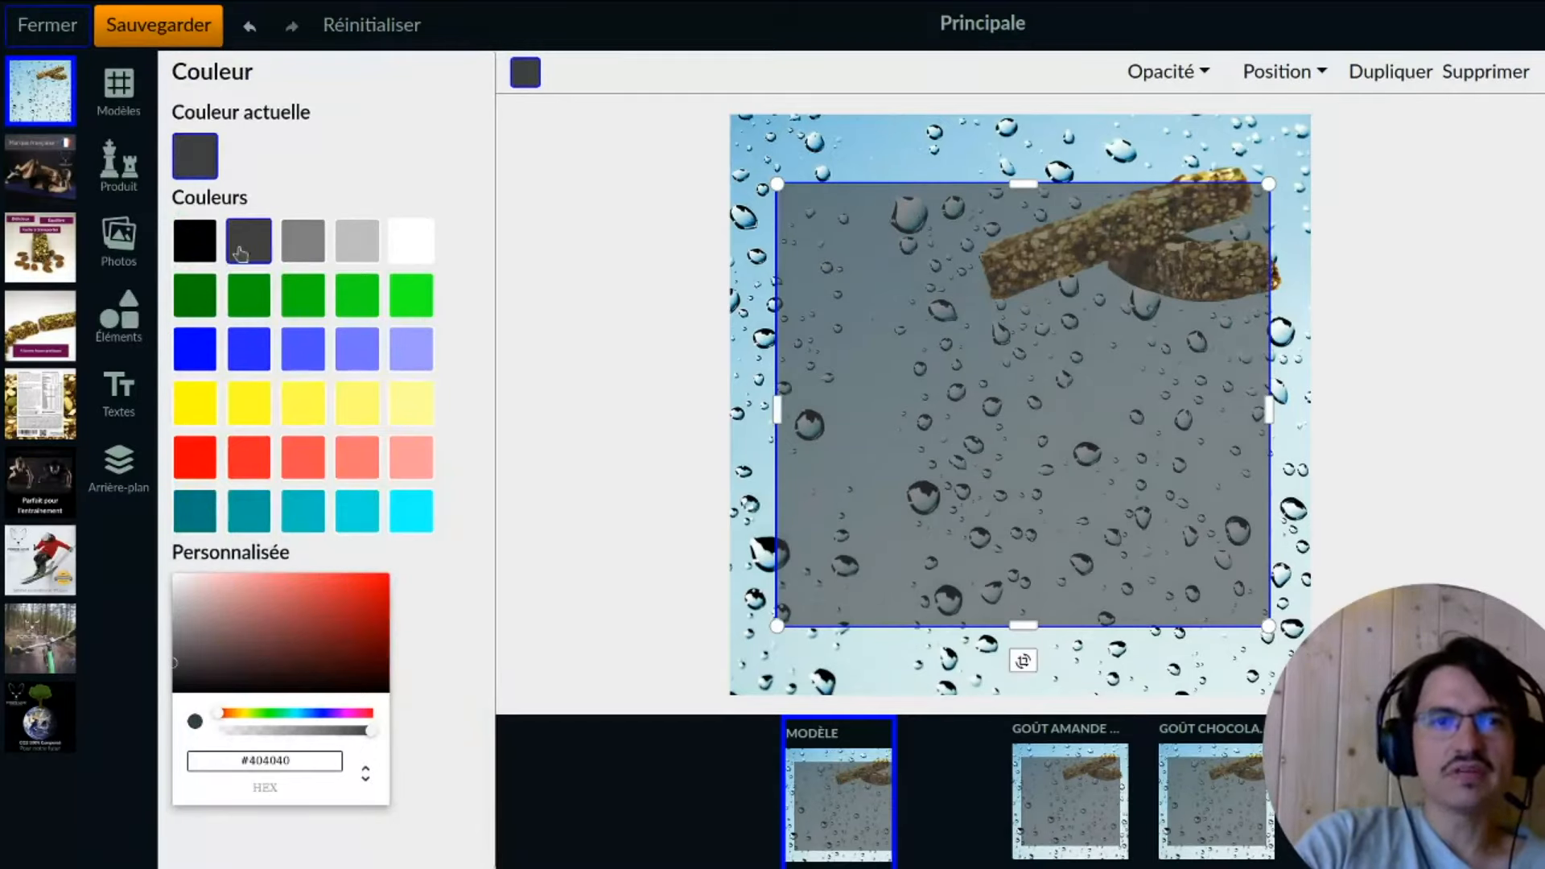
pyautogui.click(195, 240)
pyautogui.click(249, 348)
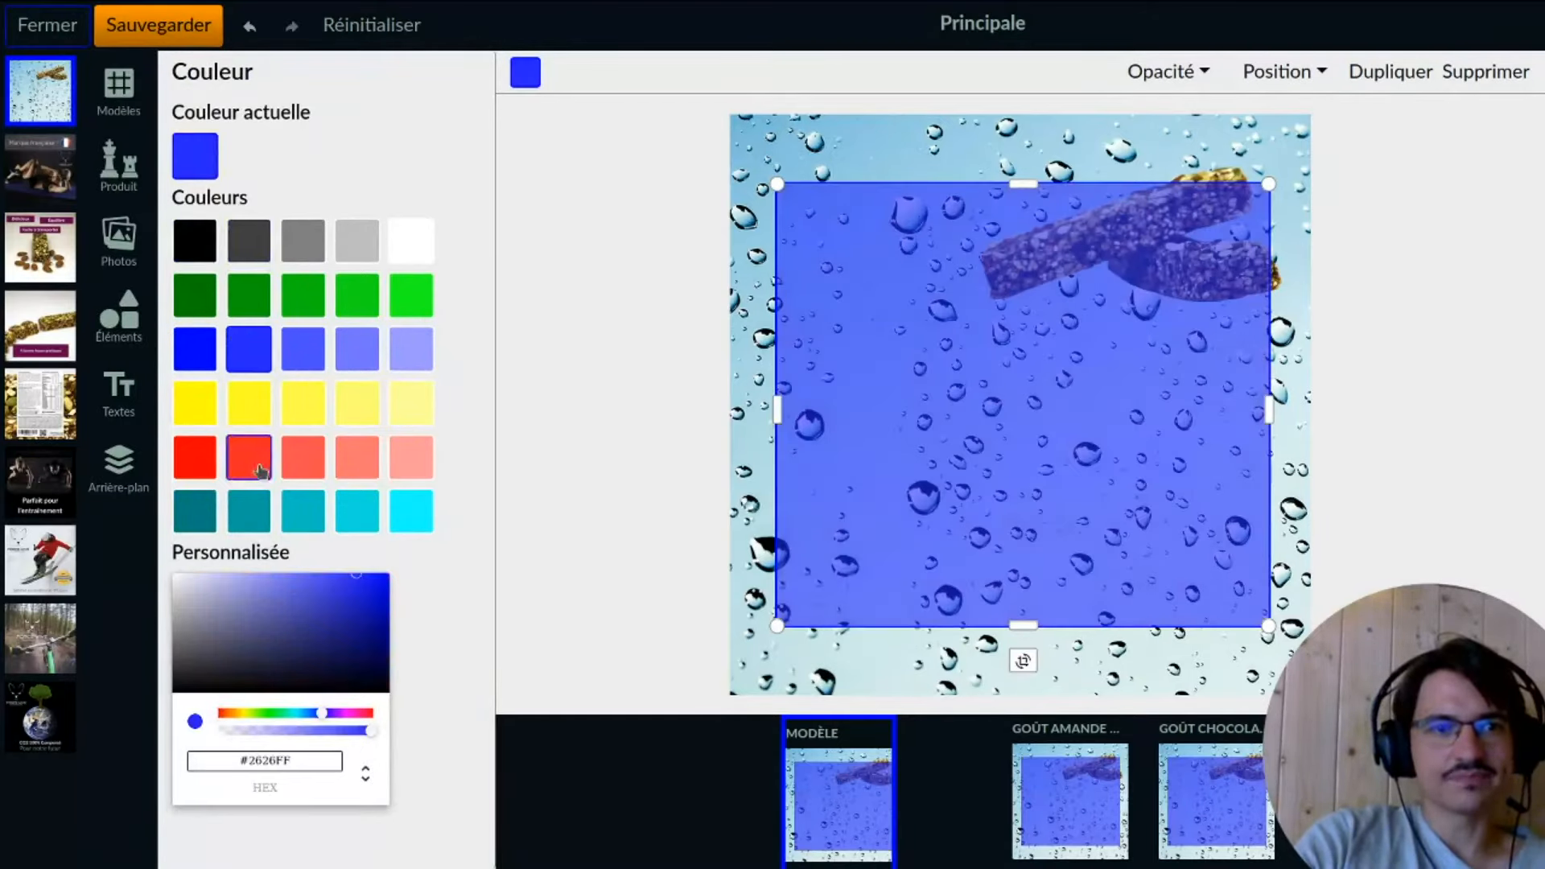
pyautogui.click(258, 458)
pyautogui.click(300, 460)
pyautogui.click(357, 463)
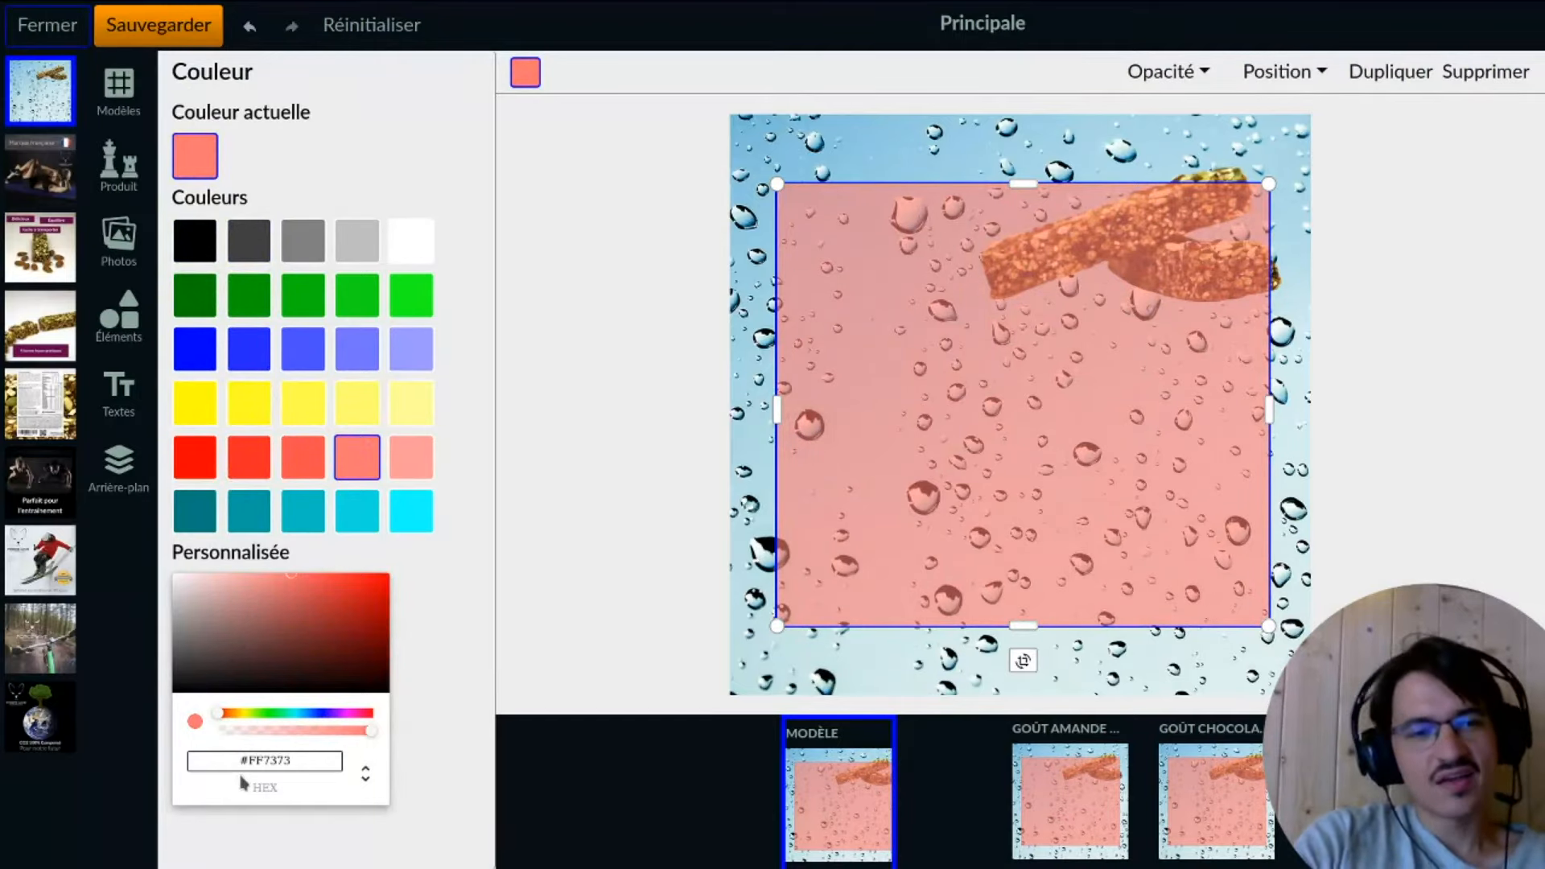
# - Set the rectangle's custom colour to #42496A, save the image and reopen the elements library
pyautogui.moveTo(222, 717); pyautogui.dragTo(321, 714)
pyautogui.click(369, 651)
pyautogui.moveTo(402, 669)
pyautogui.mouseDown()
pyautogui.moveTo(259, 675)
pyautogui.moveTo(310, 668)
pyautogui.moveTo(239, 669)
pyautogui.moveTo(253, 642)
pyautogui.mouseUp()
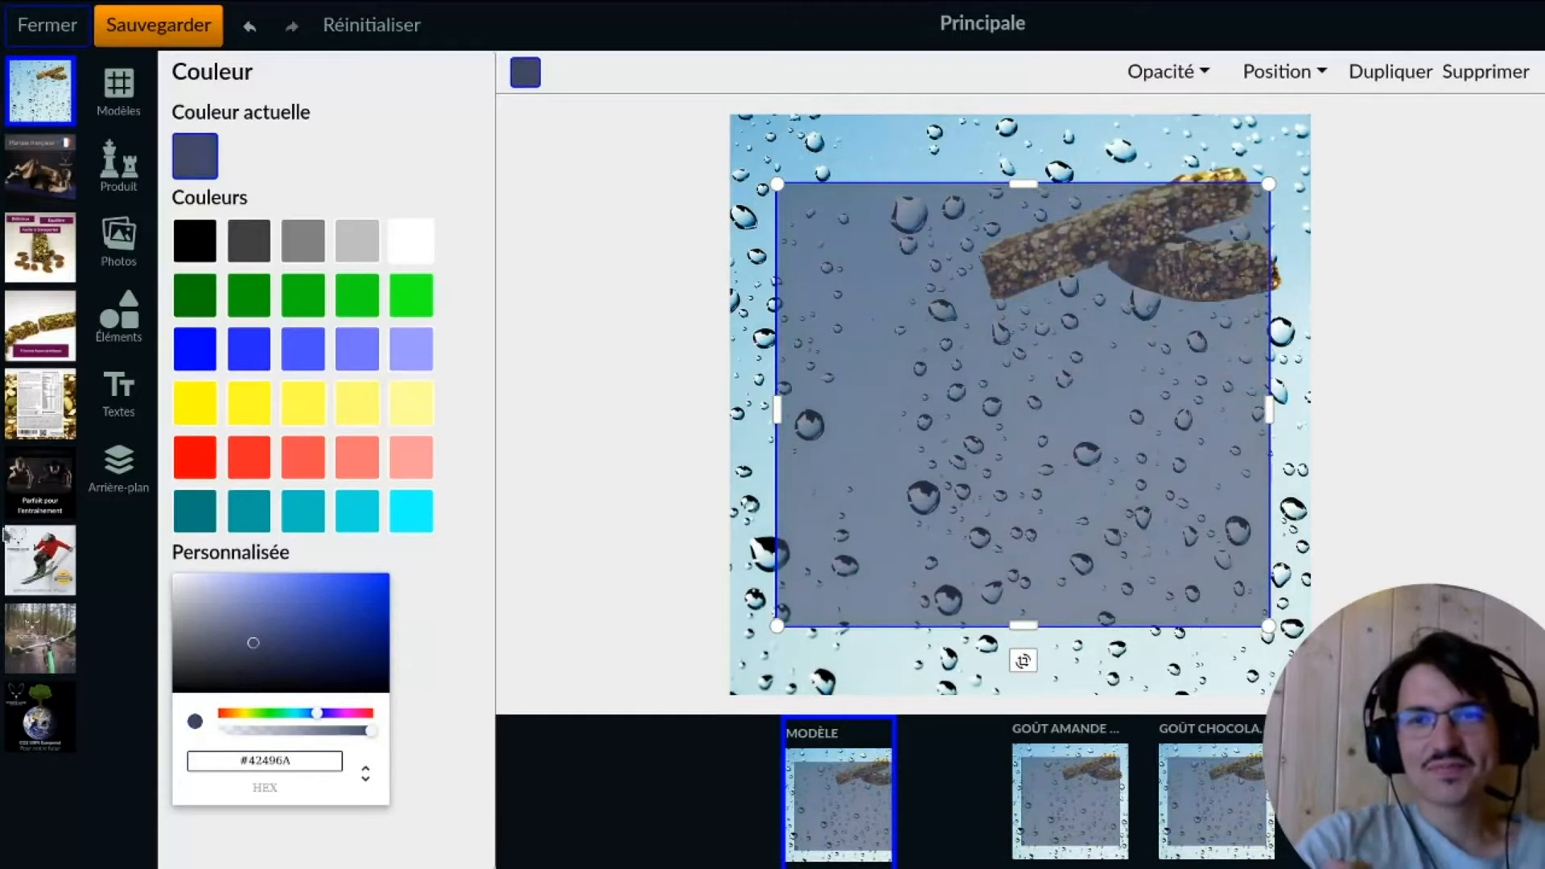
pyautogui.click(126, 316)
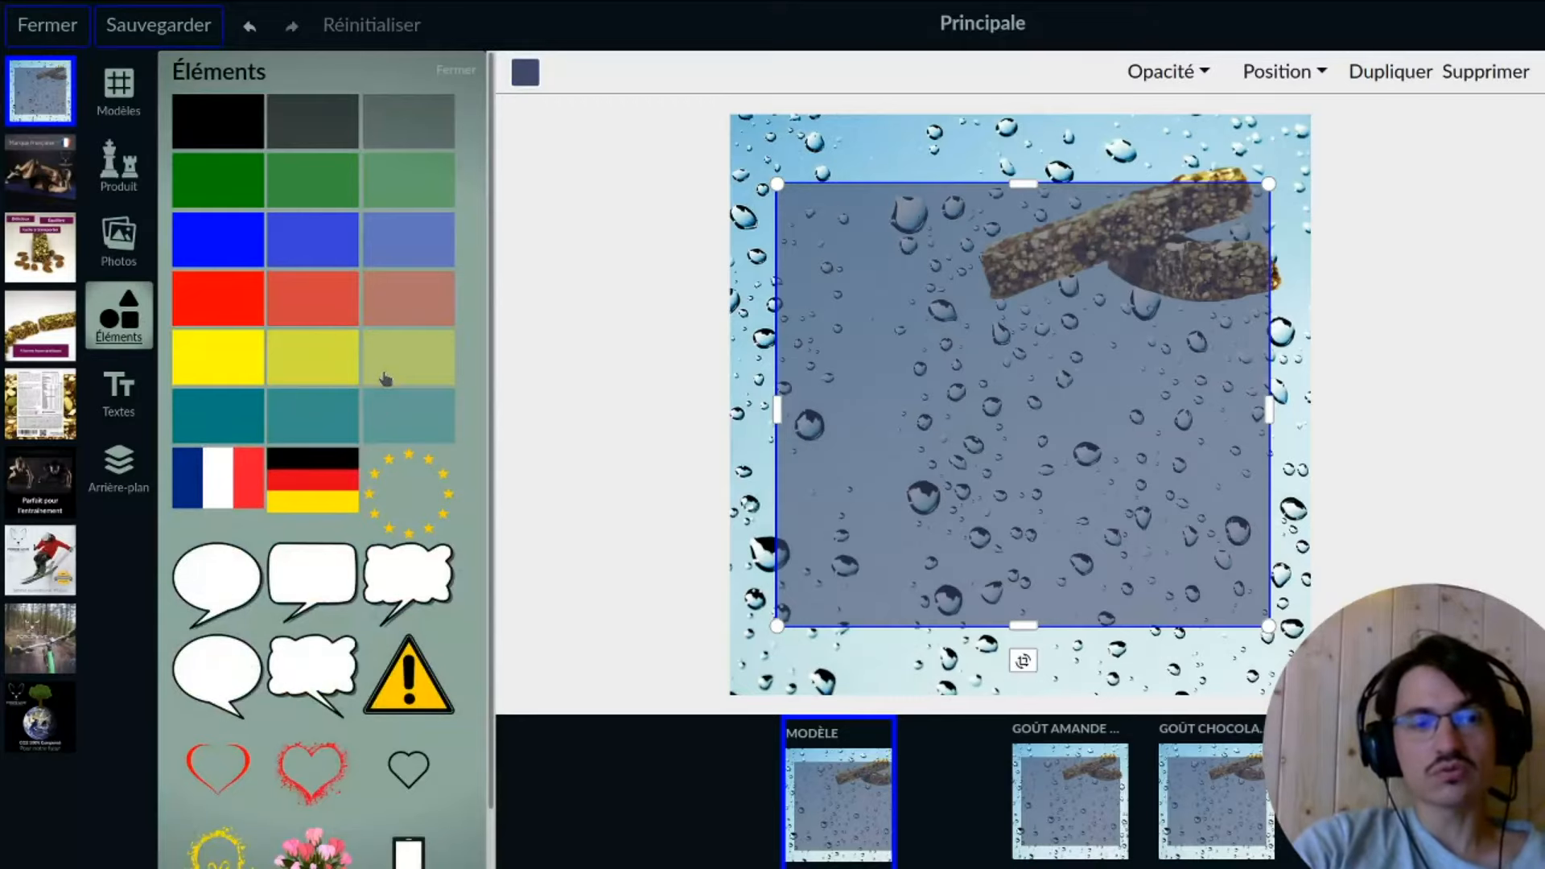
# - Add the rounded rectangular speech bubble from the elements library and move it to the image's upper right, over the cereal bars
pyautogui.scroll(-1, 385, 379)
pyautogui.click(336, 505)
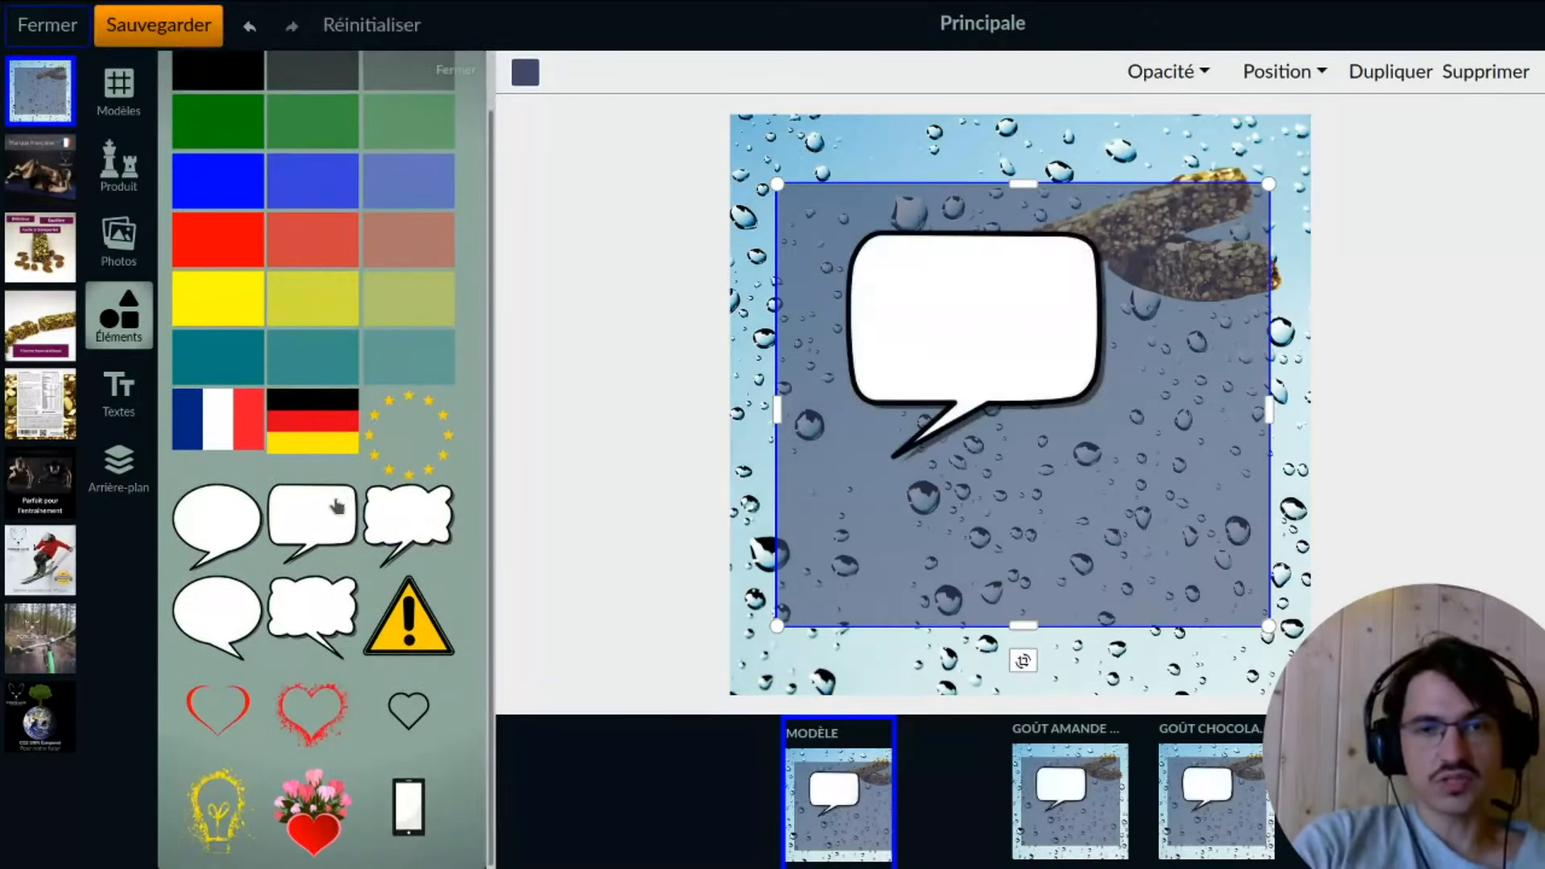
pyautogui.click(998, 336)
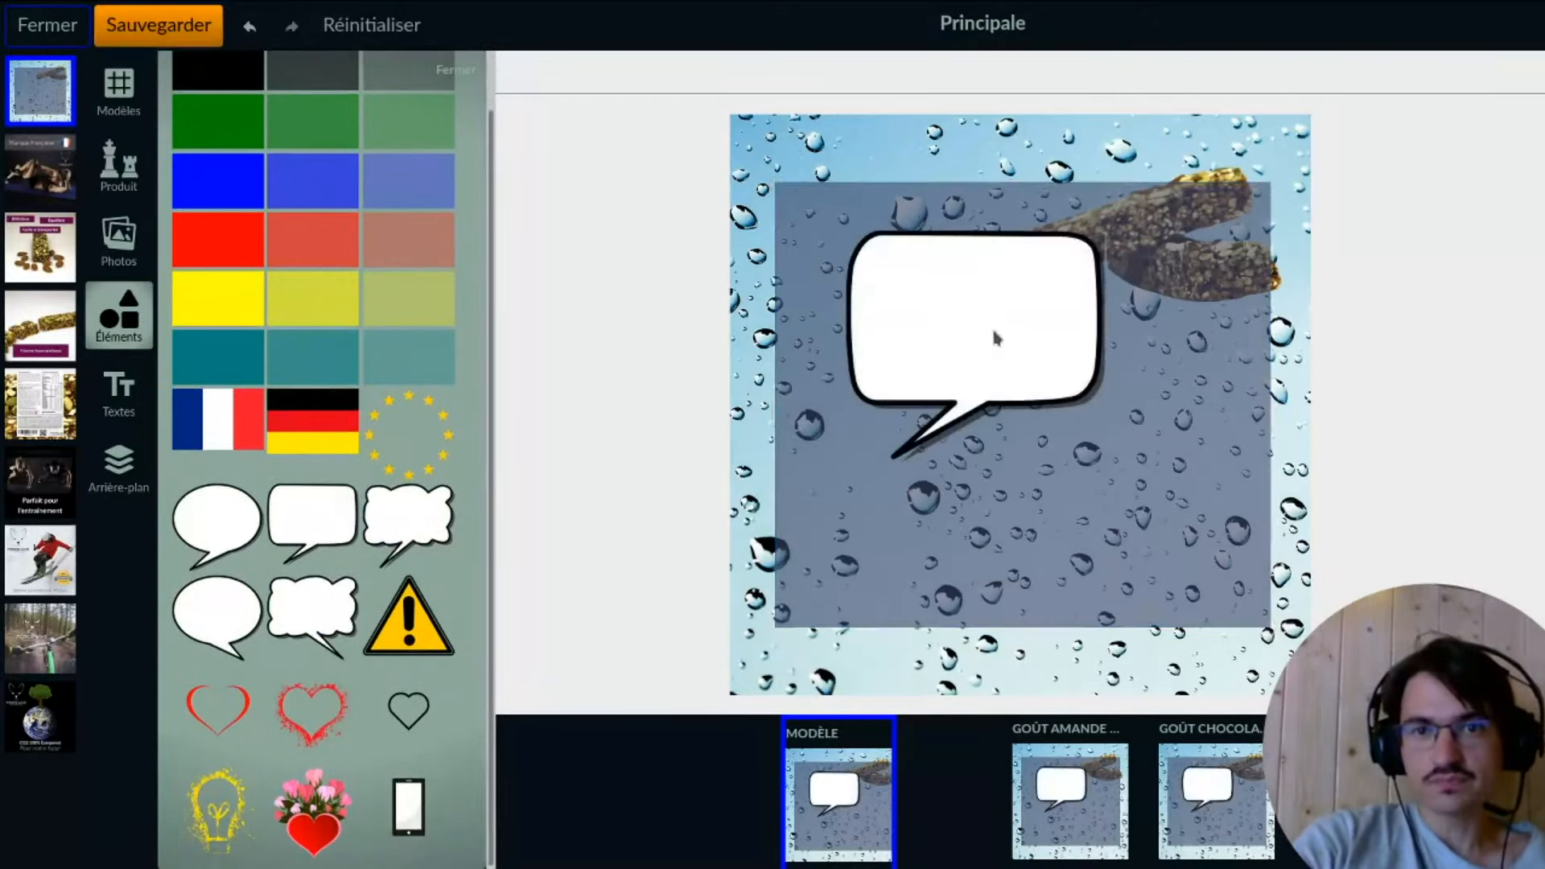
pyautogui.moveTo(967, 348); pyautogui.dragTo(1162, 252)
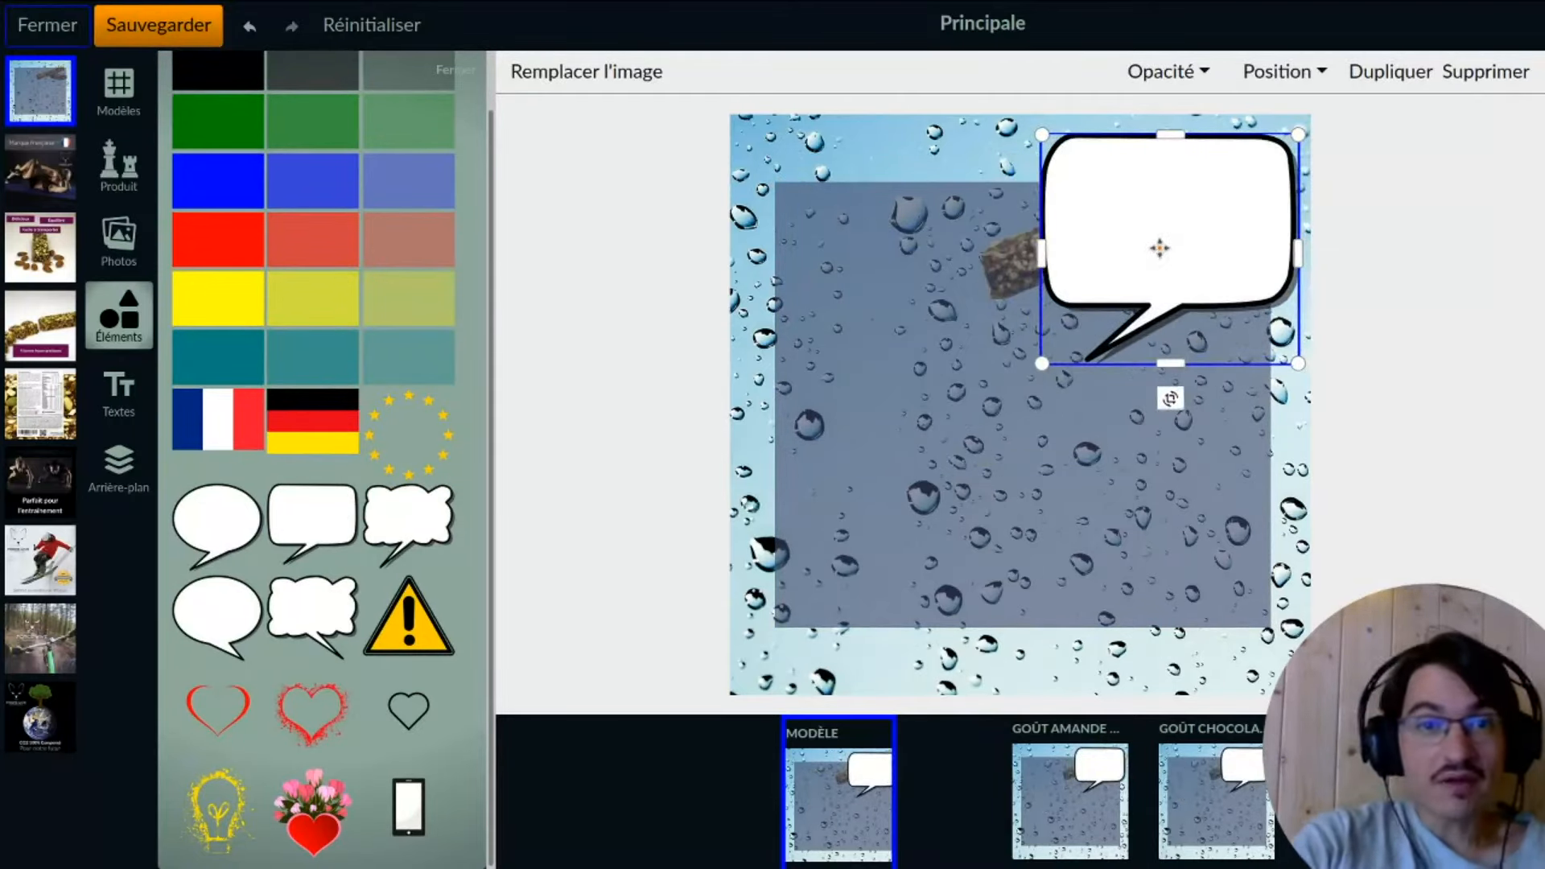
pyautogui.click(1162, 260)
pyautogui.click(1339, 303)
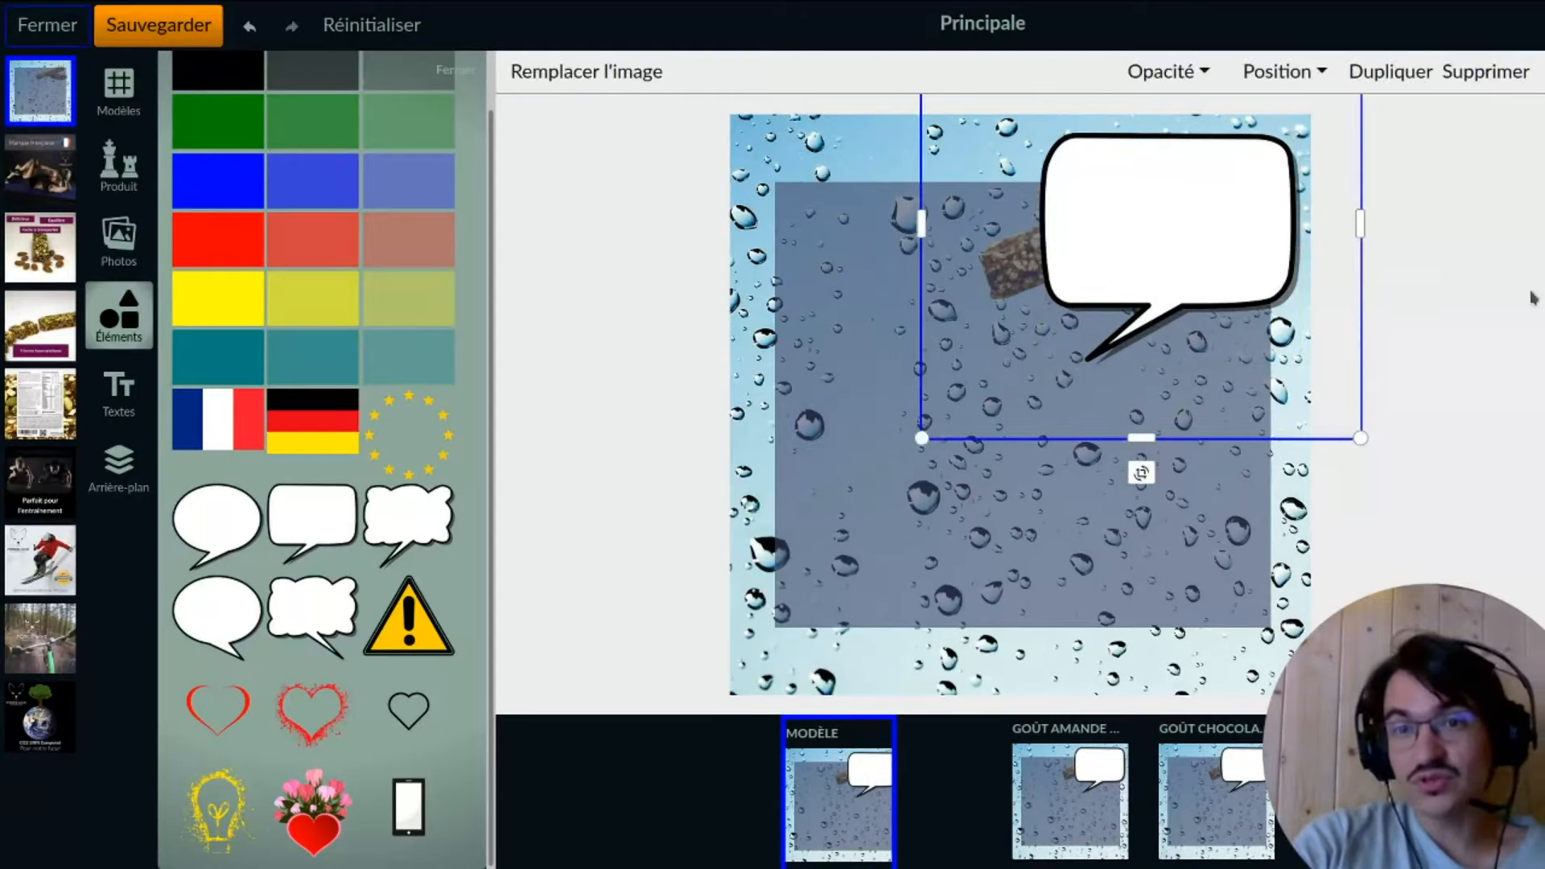
# - Add the "Style différent" text template to the image and move it up onto the speech bubble
pyautogui.click(141, 413)
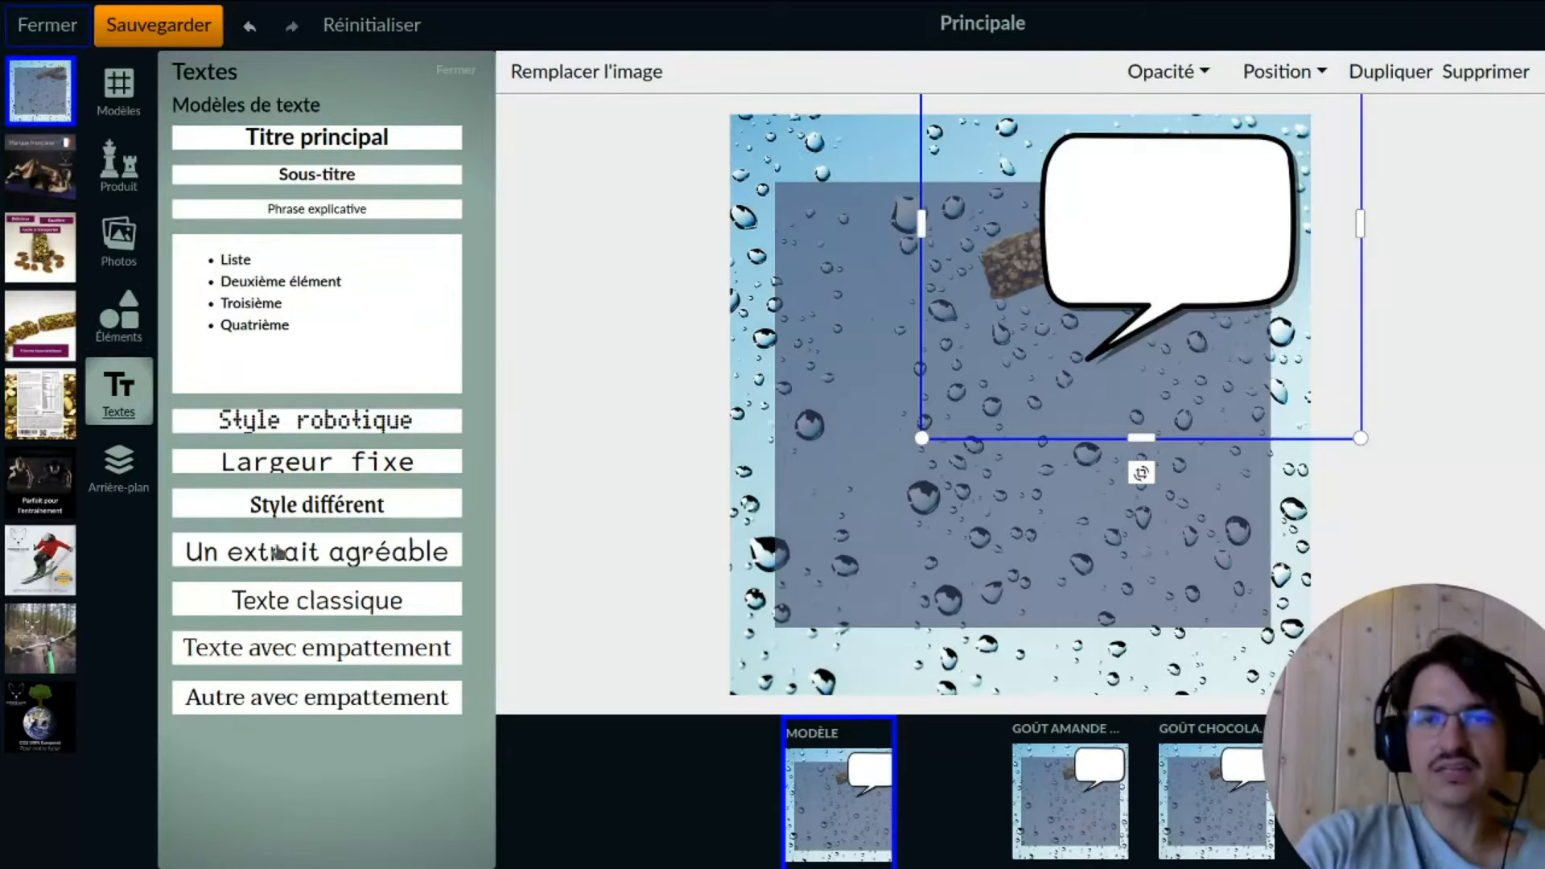
pyautogui.click(304, 516)
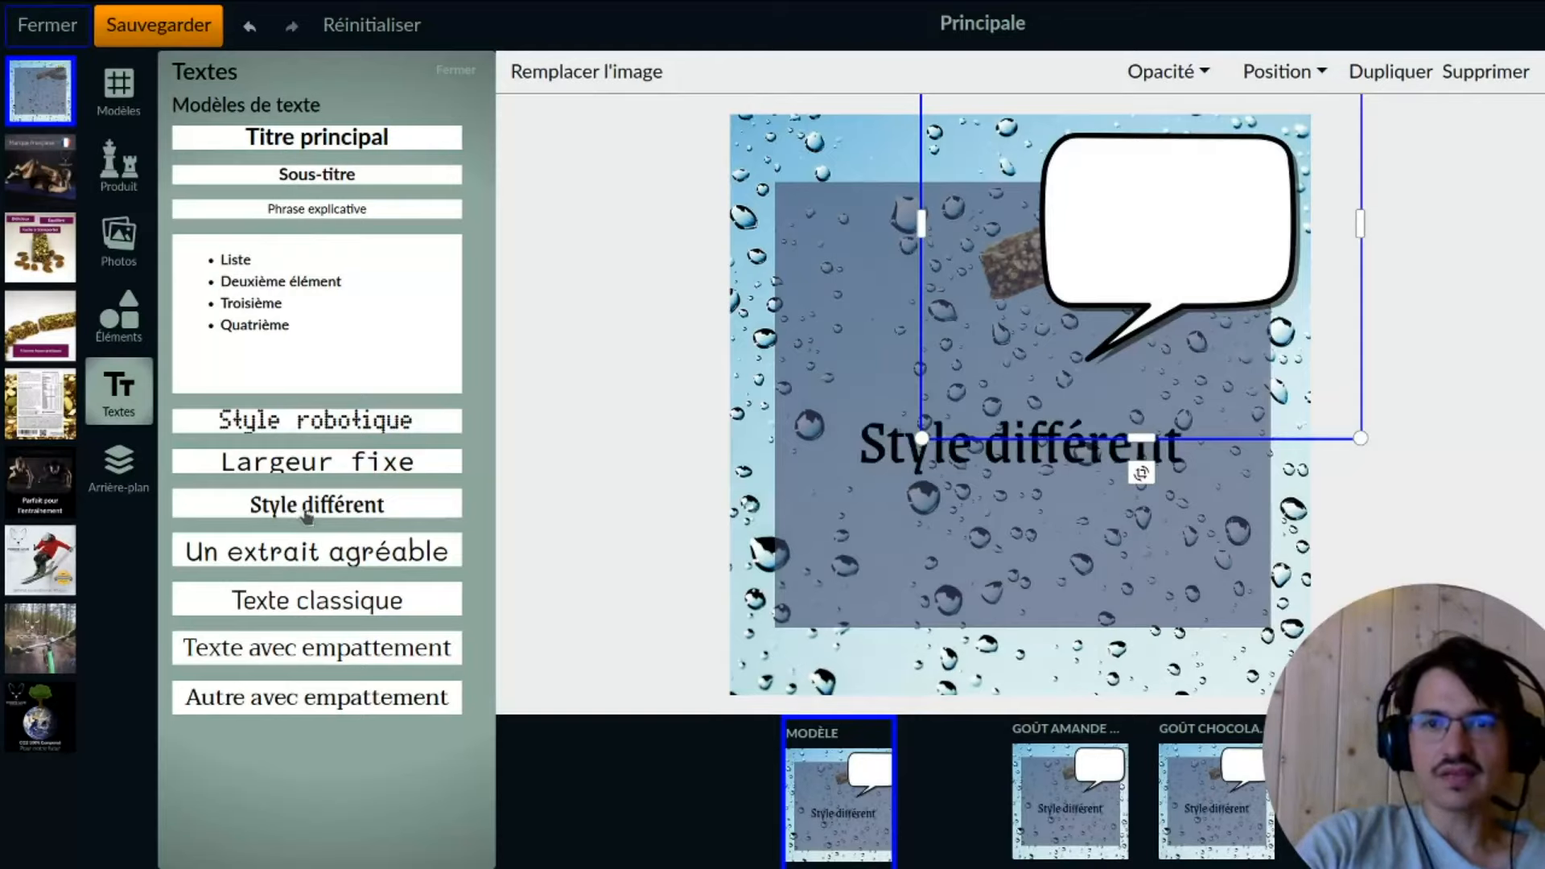
pyautogui.click(1068, 455)
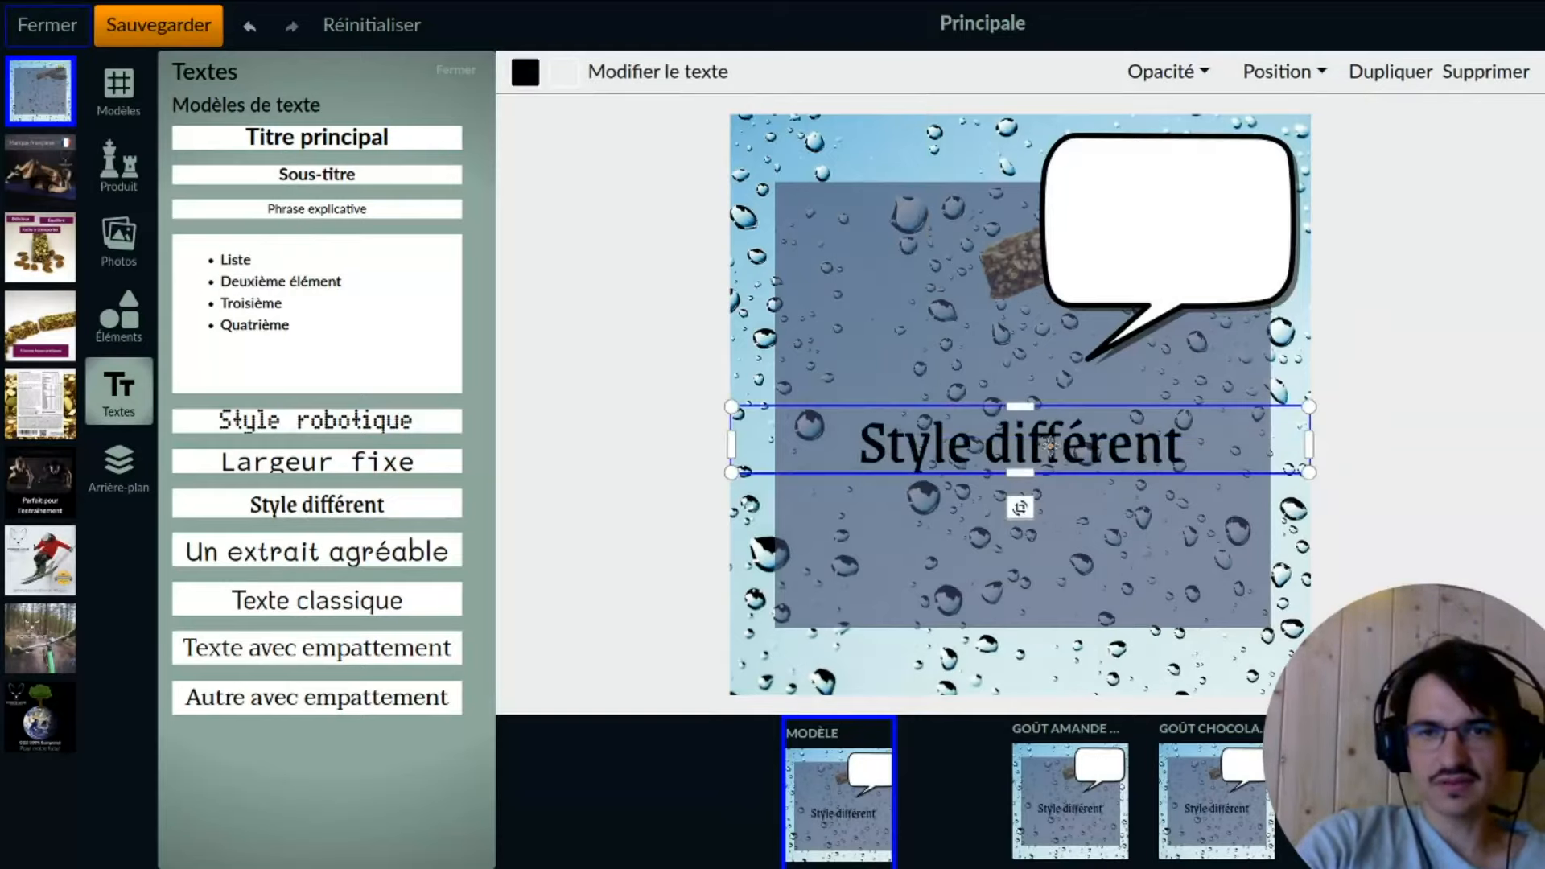
pyautogui.moveTo(1044, 444)
pyautogui.mouseDown()
pyautogui.moveTo(1075, 363)
pyautogui.moveTo(1050, 483)
pyautogui.moveTo(1022, 424)
pyautogui.moveTo(1036, 456)
pyautogui.moveTo(1037, 439)
pyautogui.mouseUp()
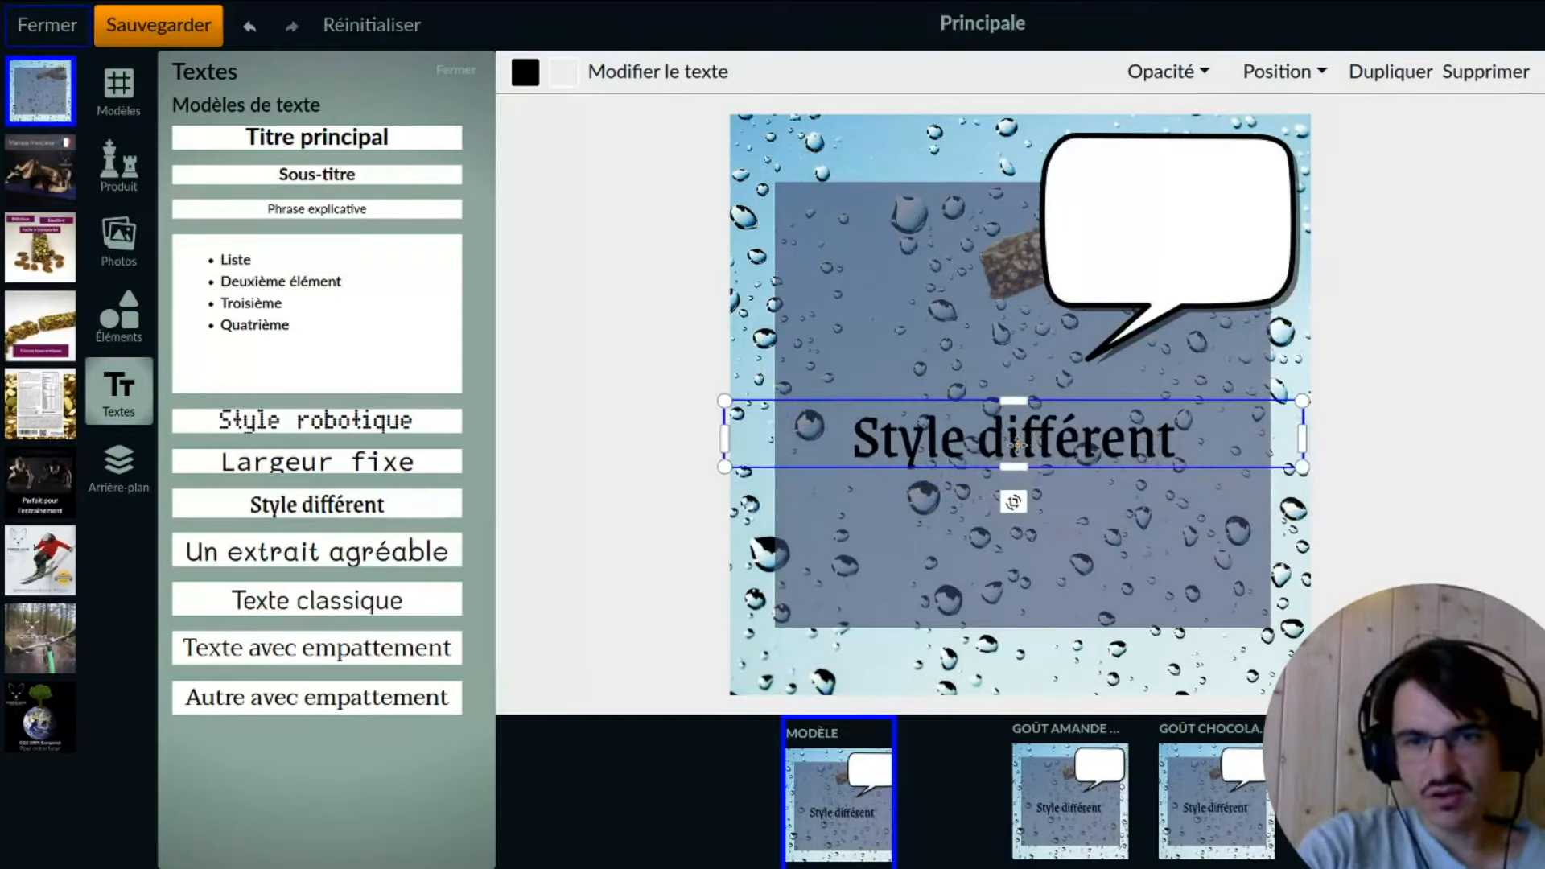
pyautogui.moveTo(1020, 439); pyautogui.dragTo(1063, 328)
pyautogui.moveTo(1112, 278); pyautogui.dragTo(1130, 160)
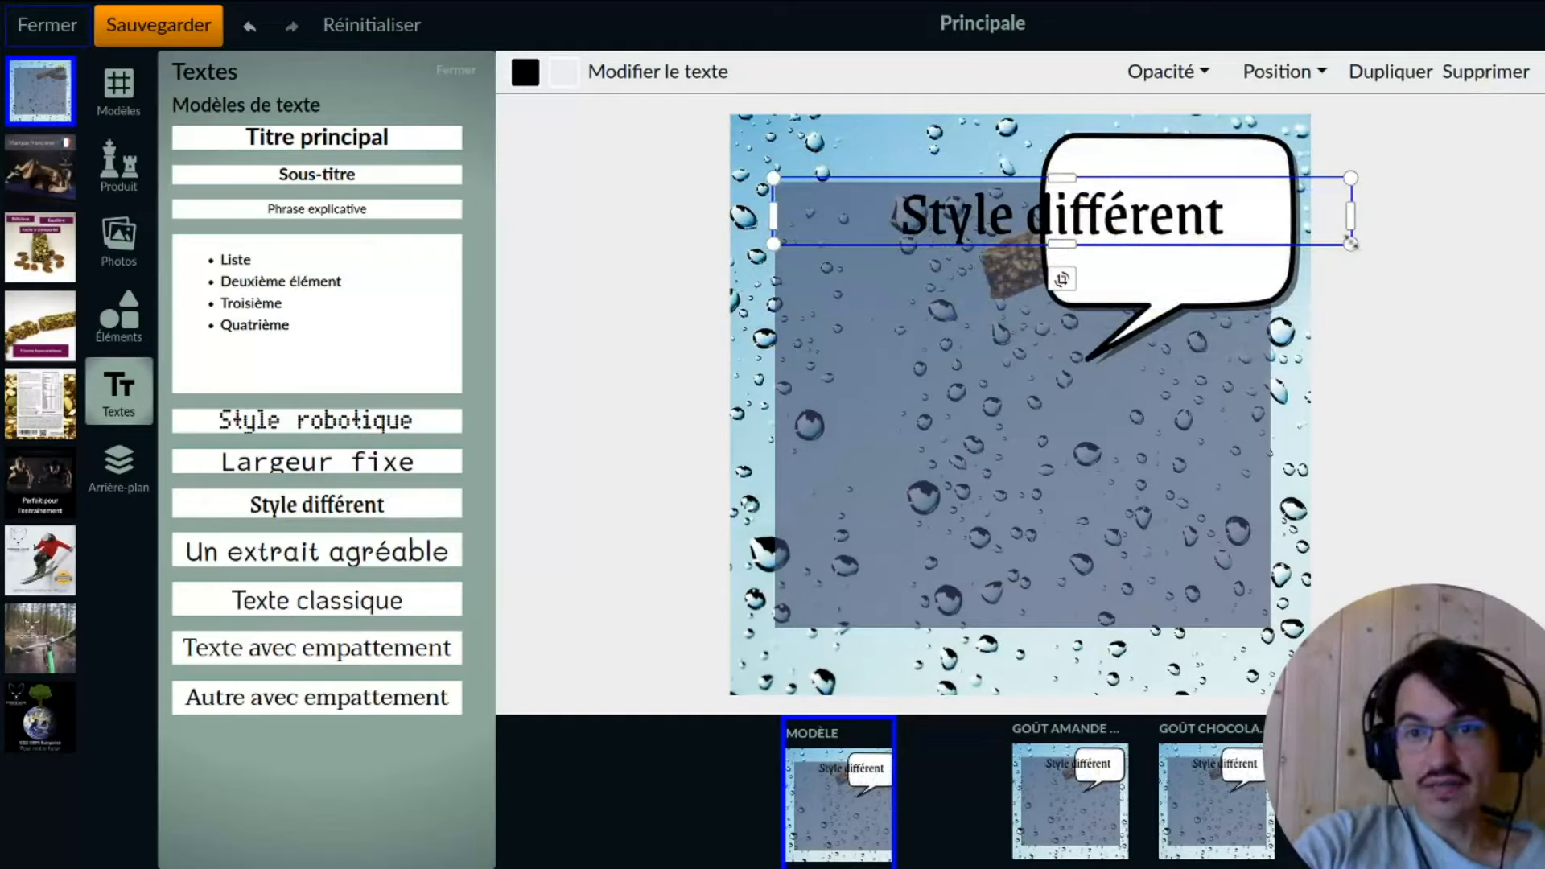
# - Resize the "Style différent" text box so that it fits inside the speech bubble
pyautogui.moveTo(1352, 244); pyautogui.dragTo(1293, 306)
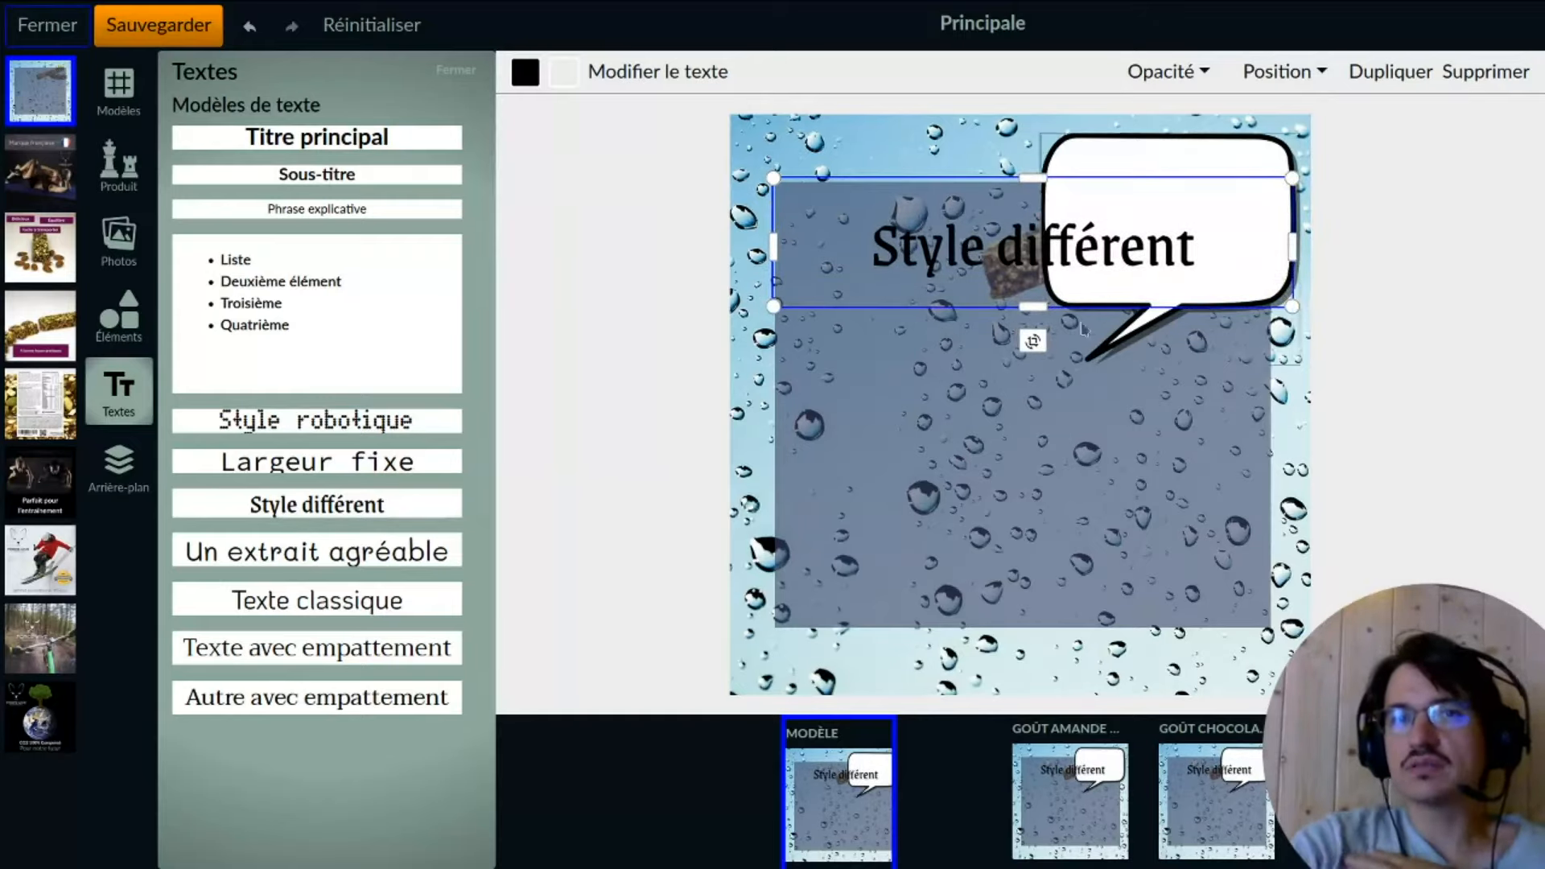
pyautogui.moveTo(774, 177); pyautogui.dragTo(1047, 140)
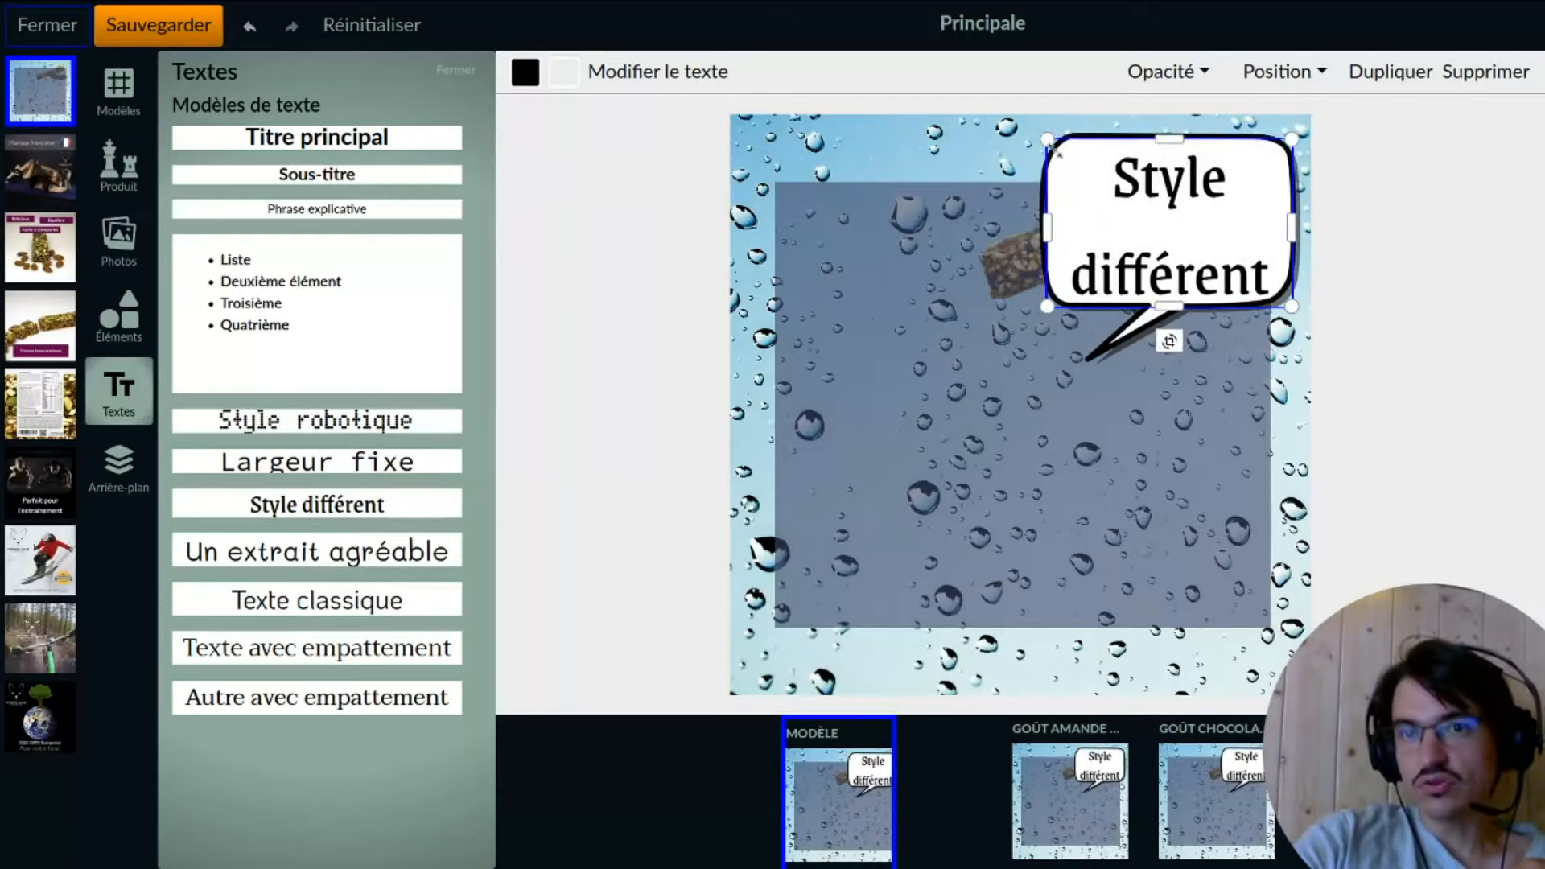
pyautogui.moveTo(1292, 306); pyautogui.dragTo(1299, 303)
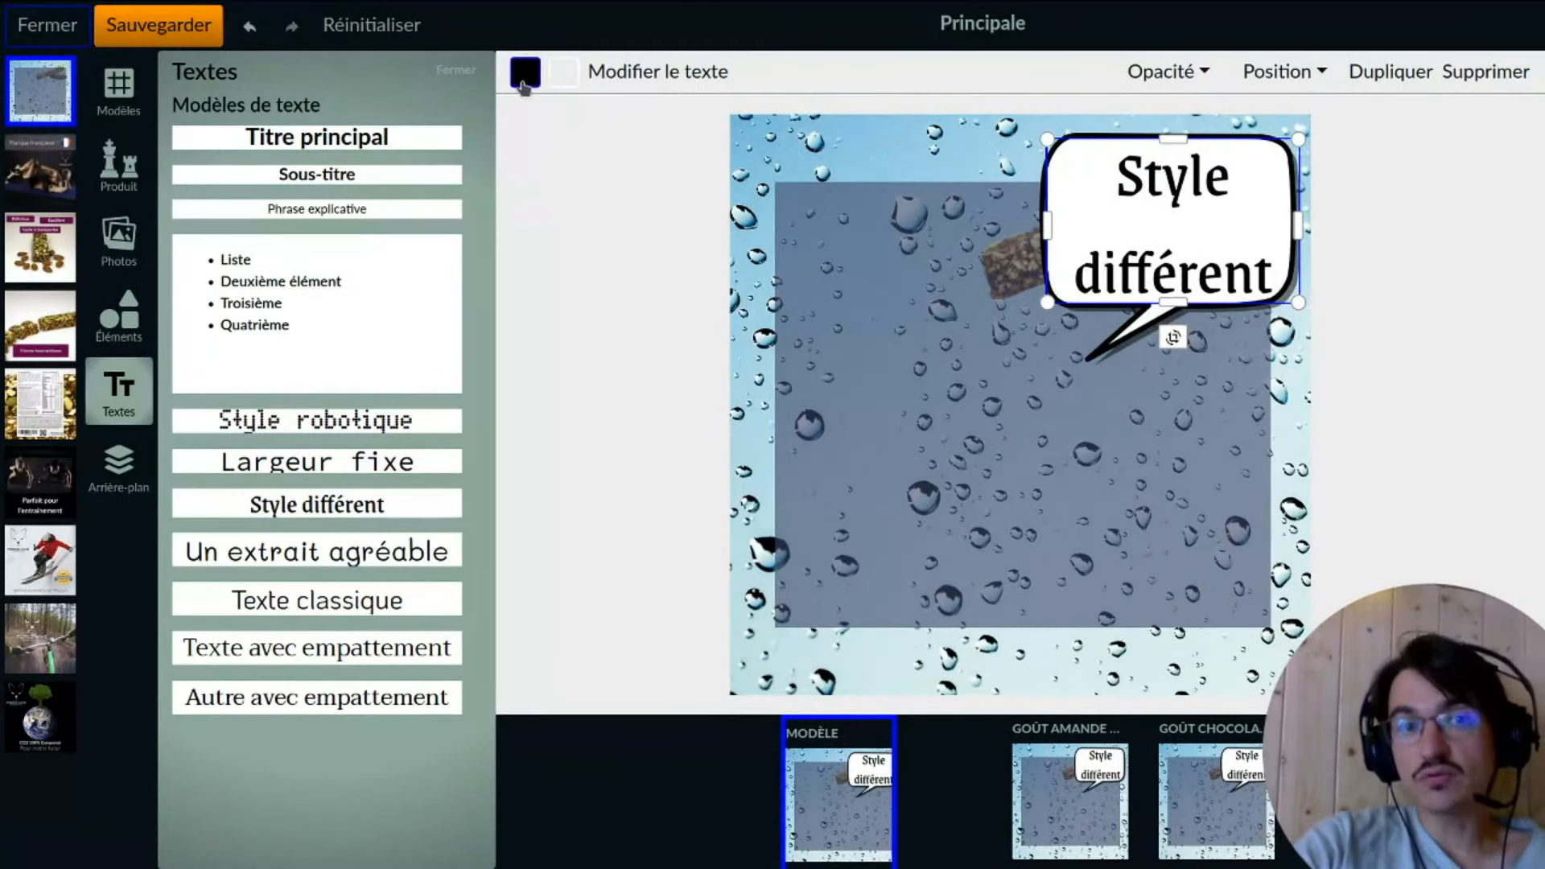
# - Replace the content of the speech bubble's text with "Démonstration édition image"
pyautogui.click(623, 74)
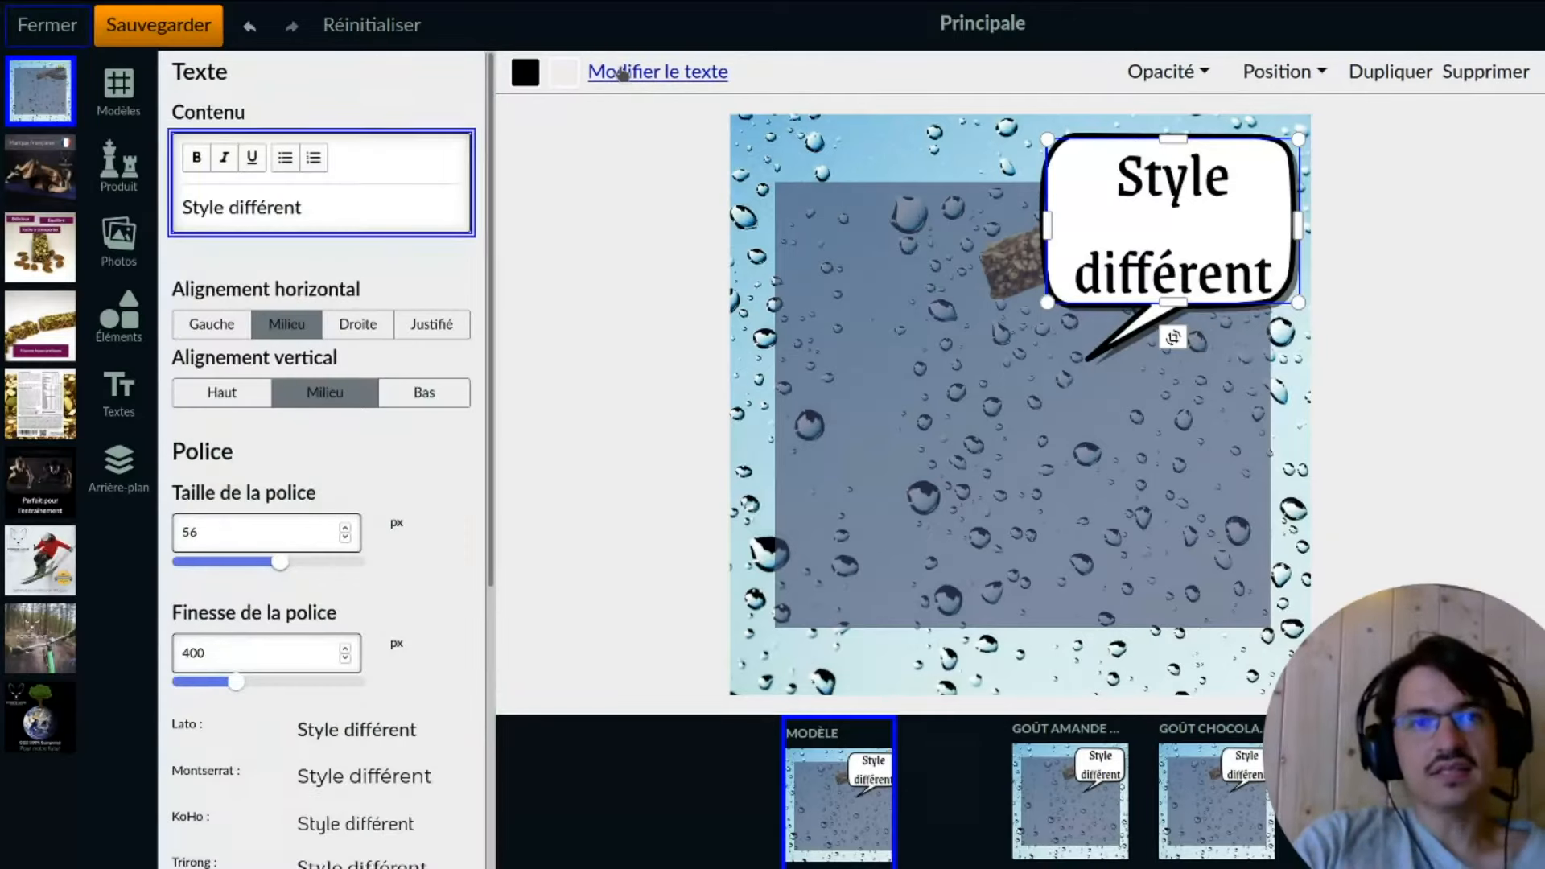
pyautogui.tripleClick(393, 199)
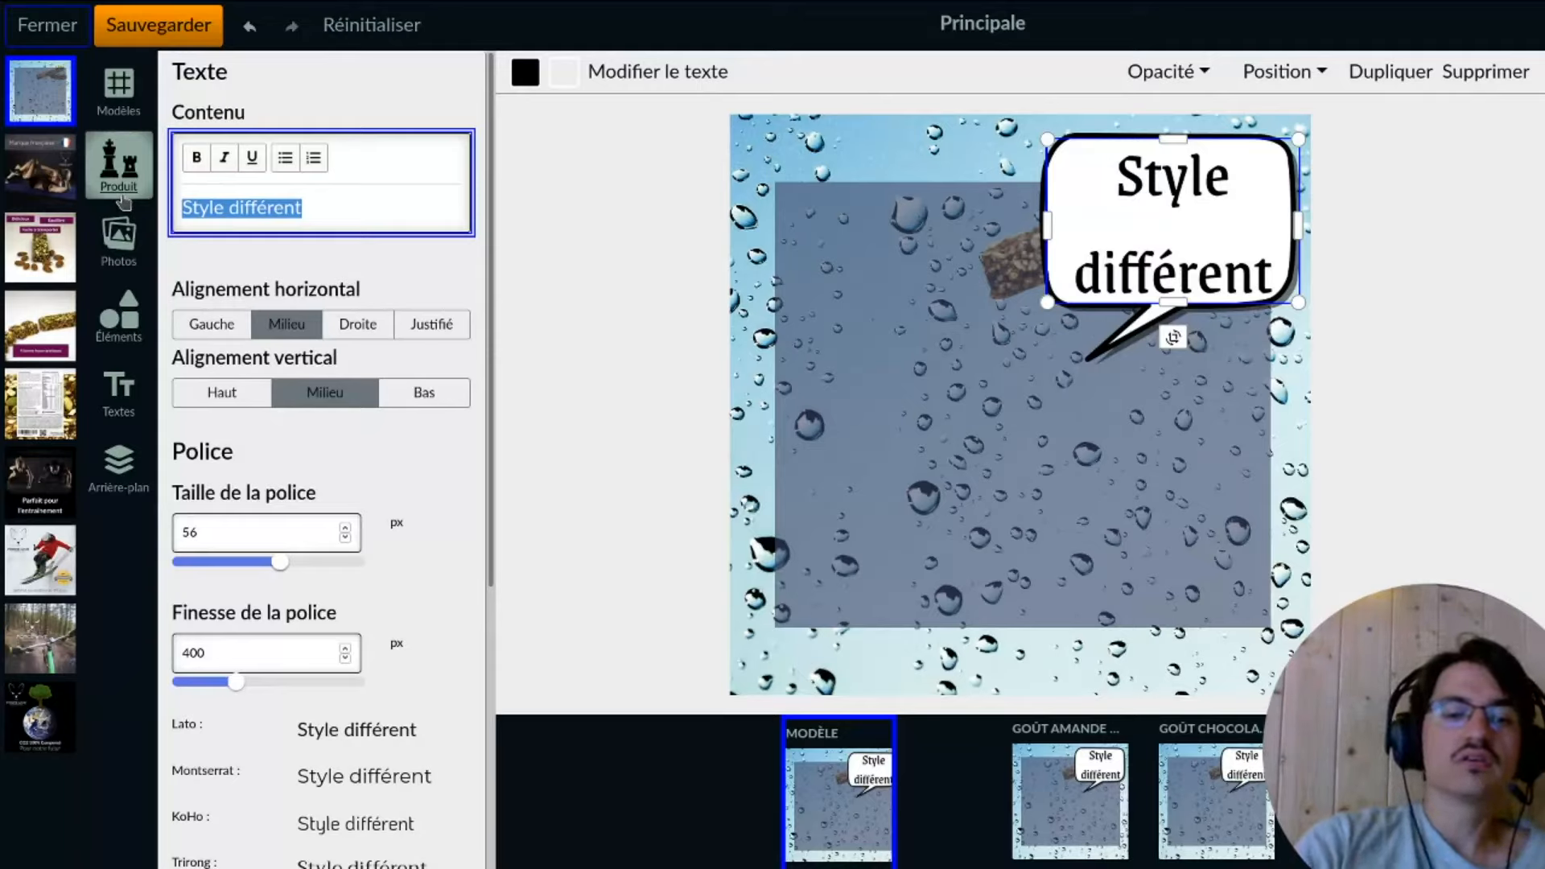
pyautogui.write('Démons')
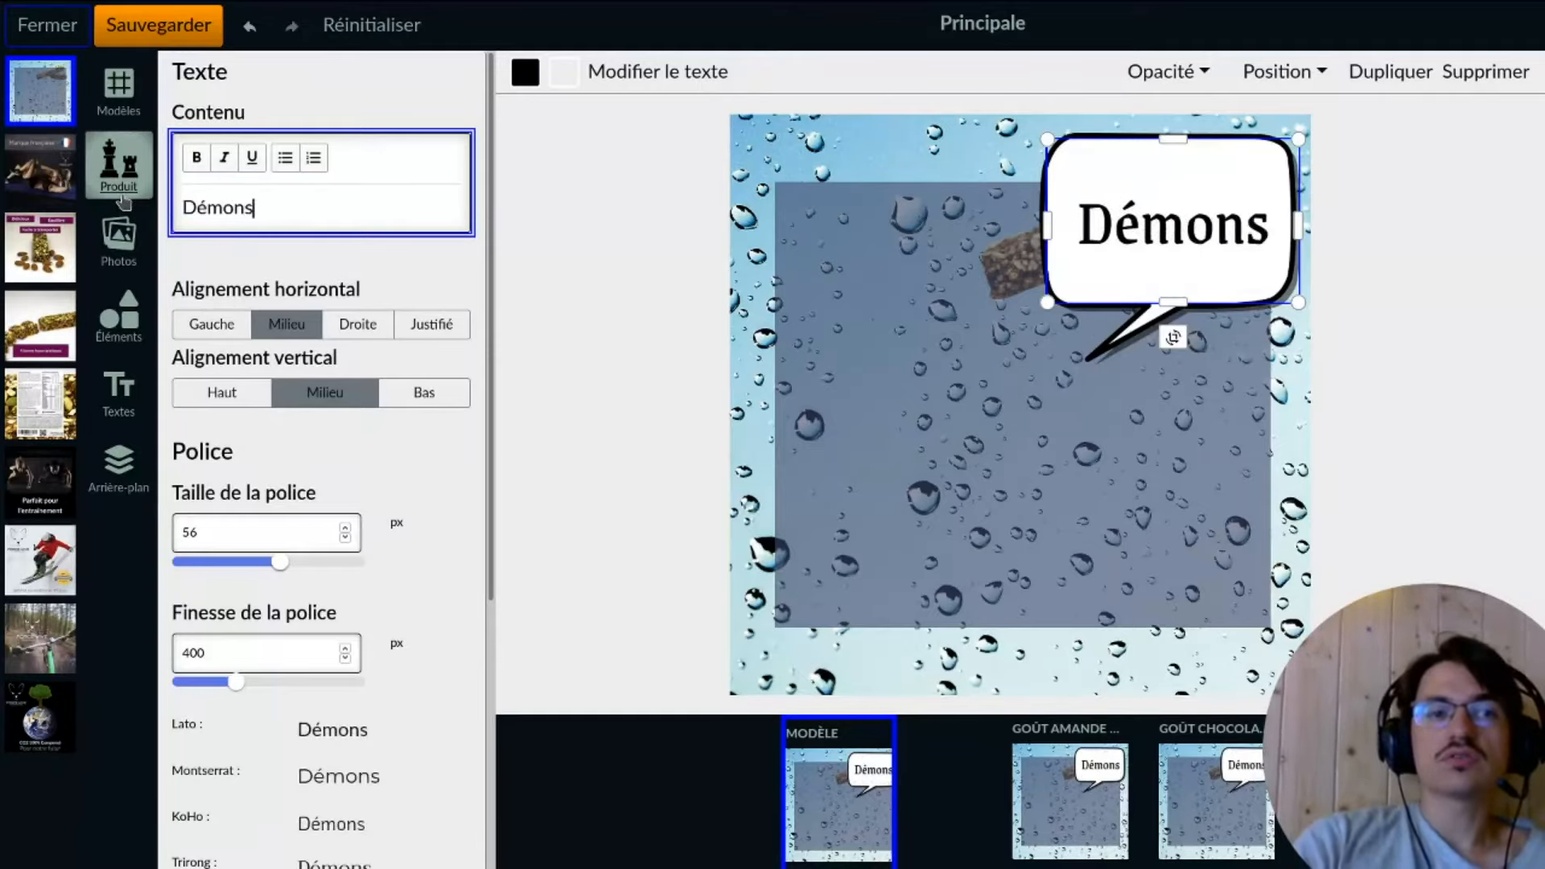
pyautogui.write('tration édition image')
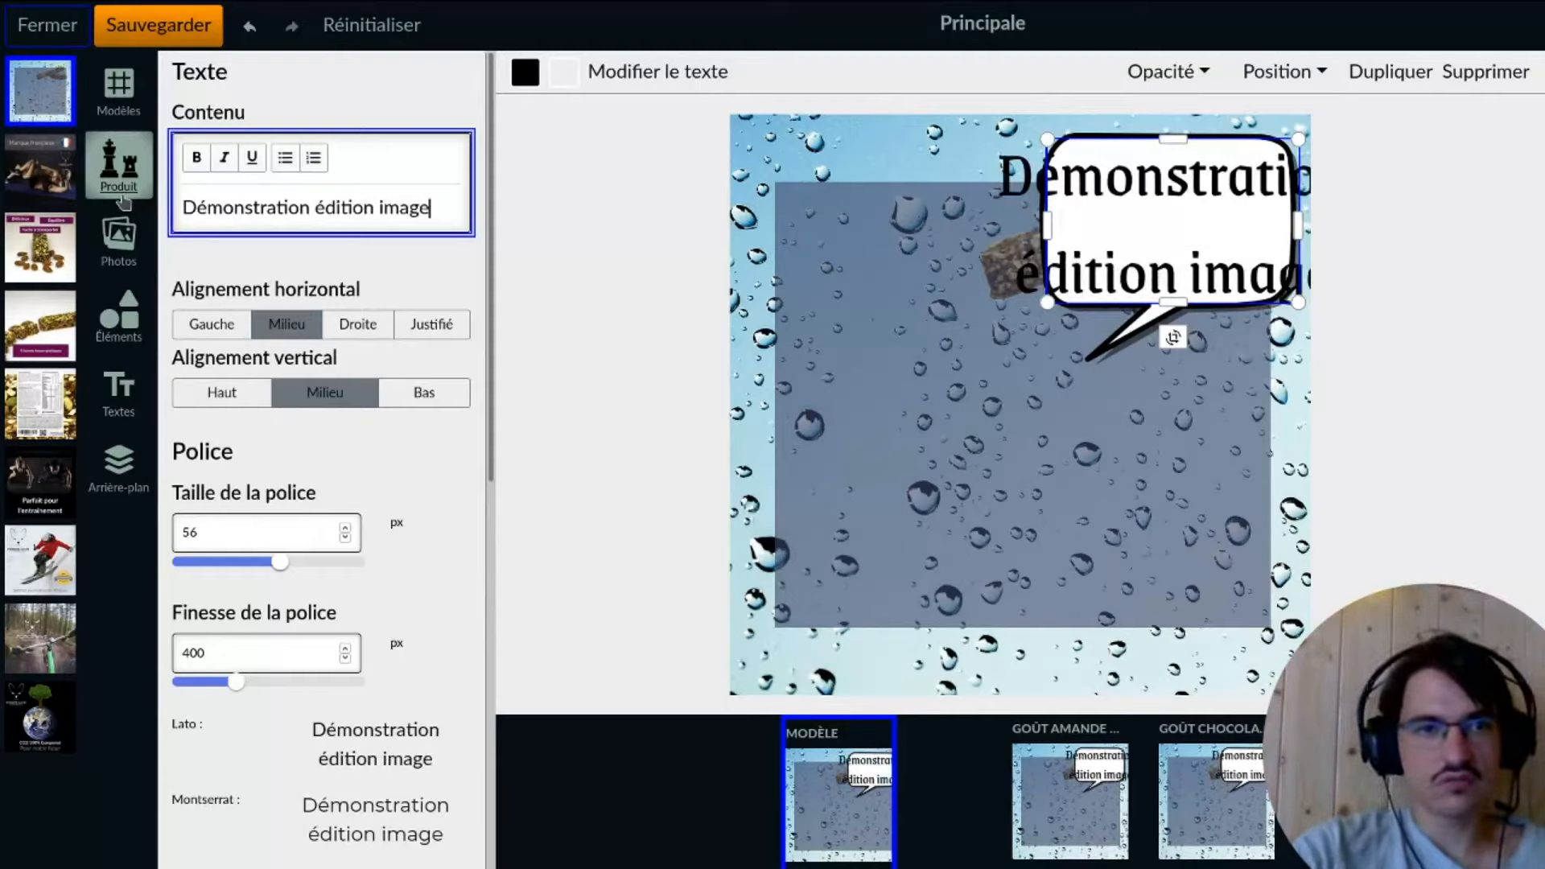
# - Adjust the font size of the speech bubble's text, ending at 37 px
pyautogui.click(240, 530)
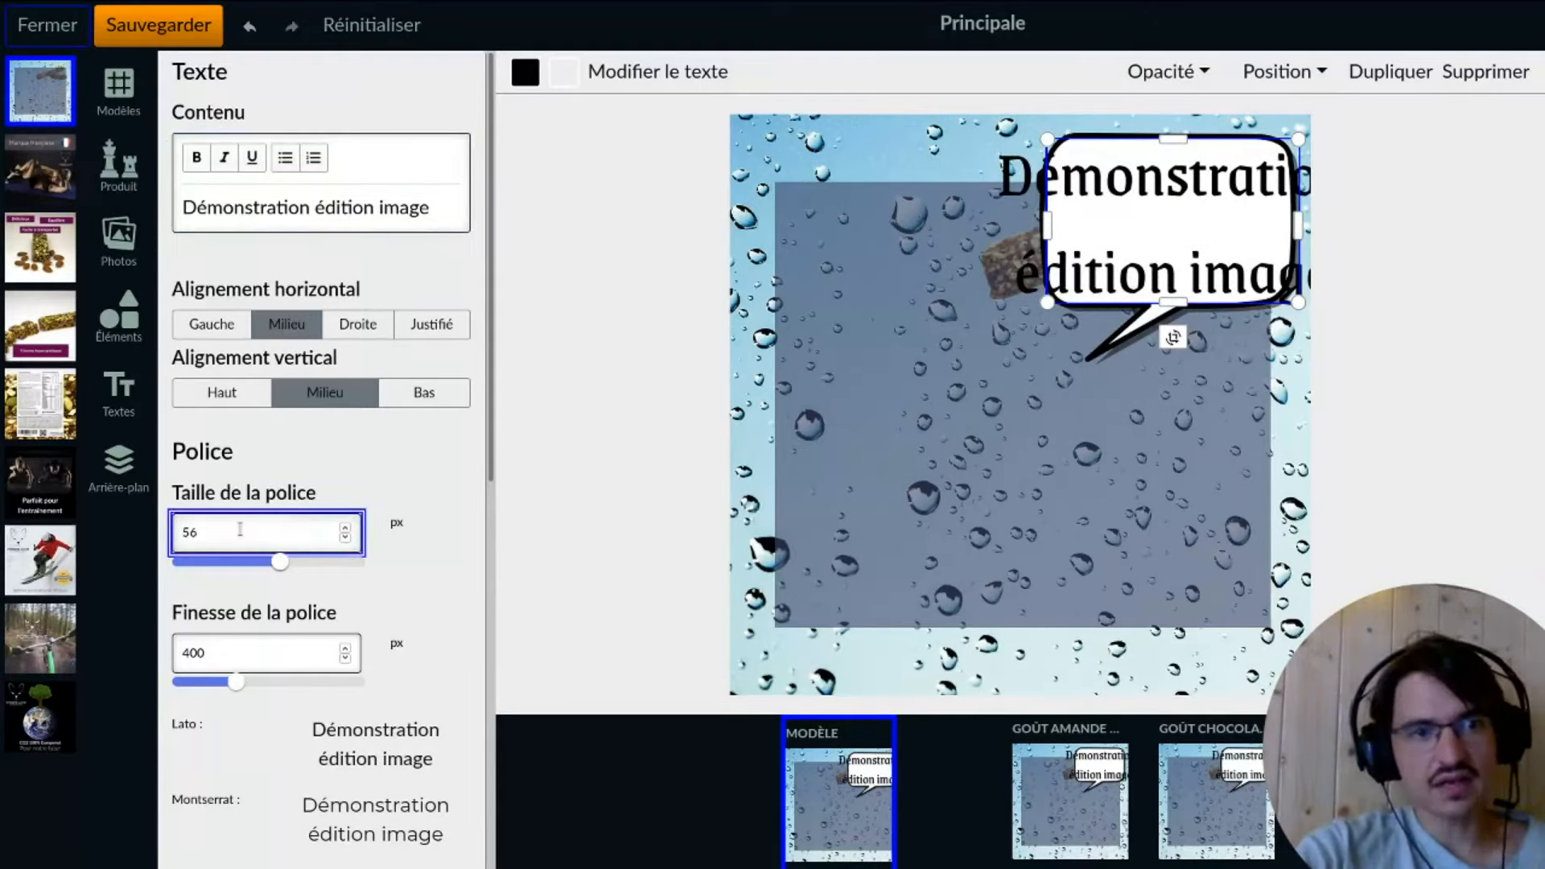
pyautogui.press('Down')
pyautogui.press('Down')
pyautogui.press('Down')
pyautogui.press('Down')
pyautogui.press('Down')
pyautogui.press('Down')
pyautogui.press('Down')
pyautogui.press('Down')
pyautogui.press('Down')
pyautogui.press('Down')
pyautogui.press('Down')
pyautogui.press('Down')
pyautogui.press('Down')
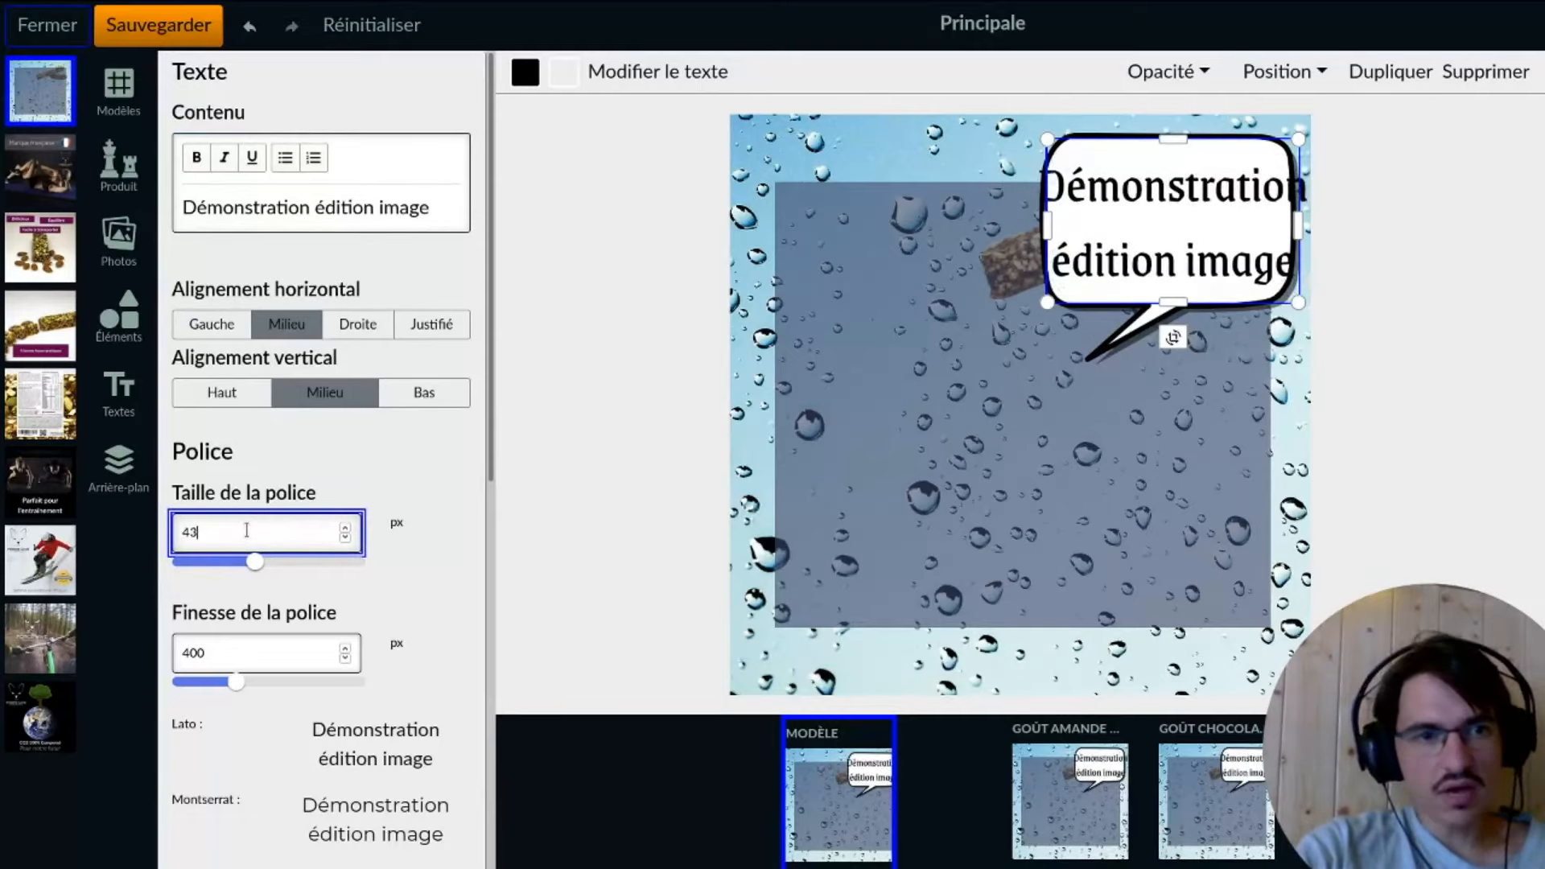
pyautogui.scroll(-4, 246, 531)
pyautogui.scroll(-2, 297, 503)
pyautogui.scroll(2, 348, 500)
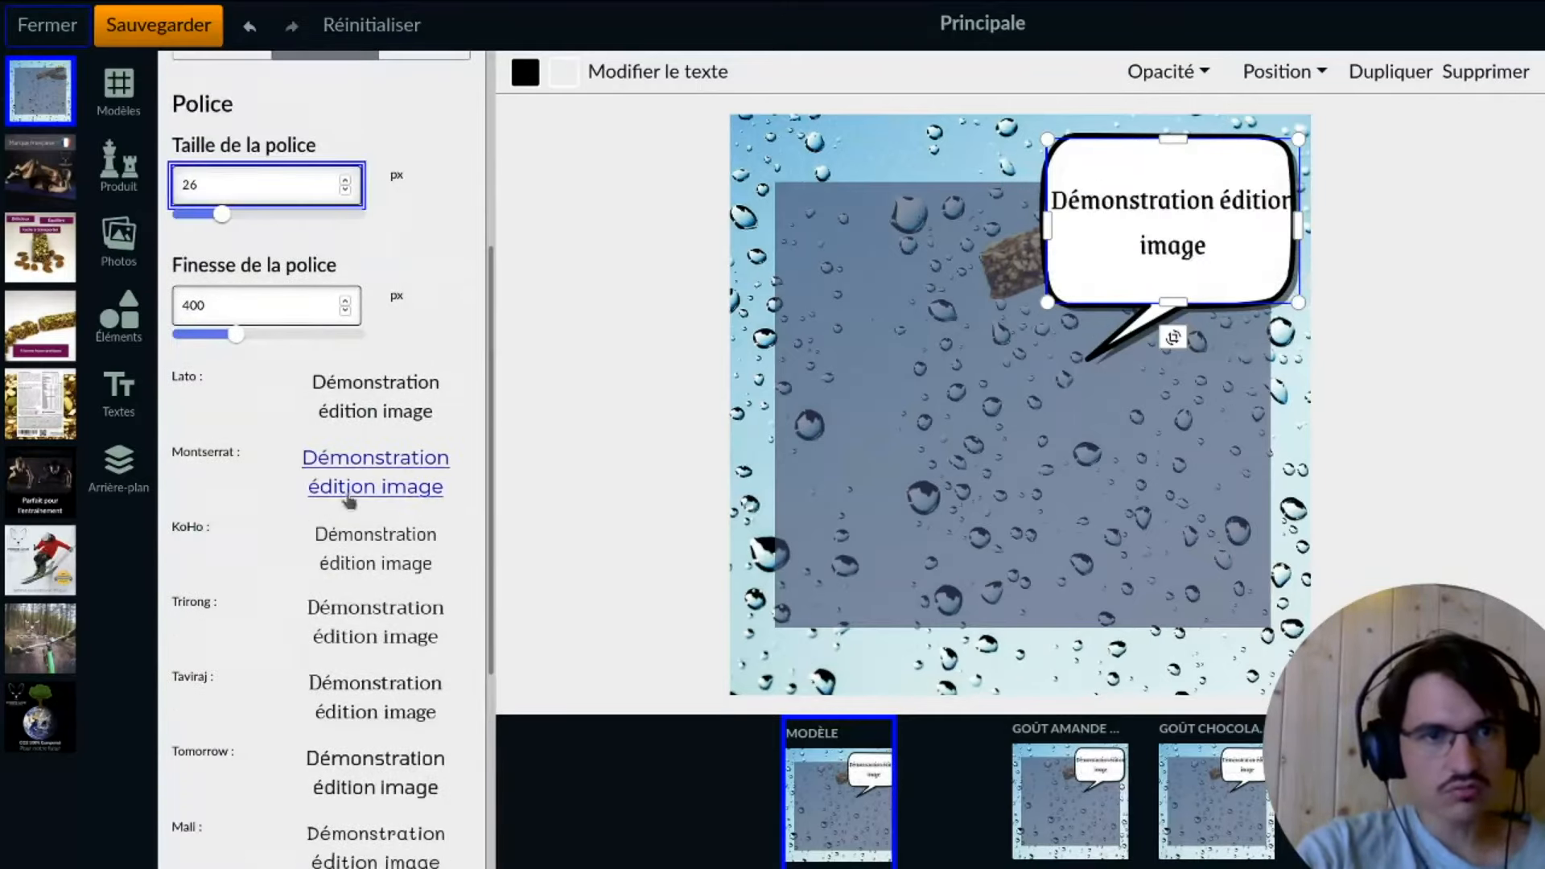
pyautogui.scroll(4, 349, 500)
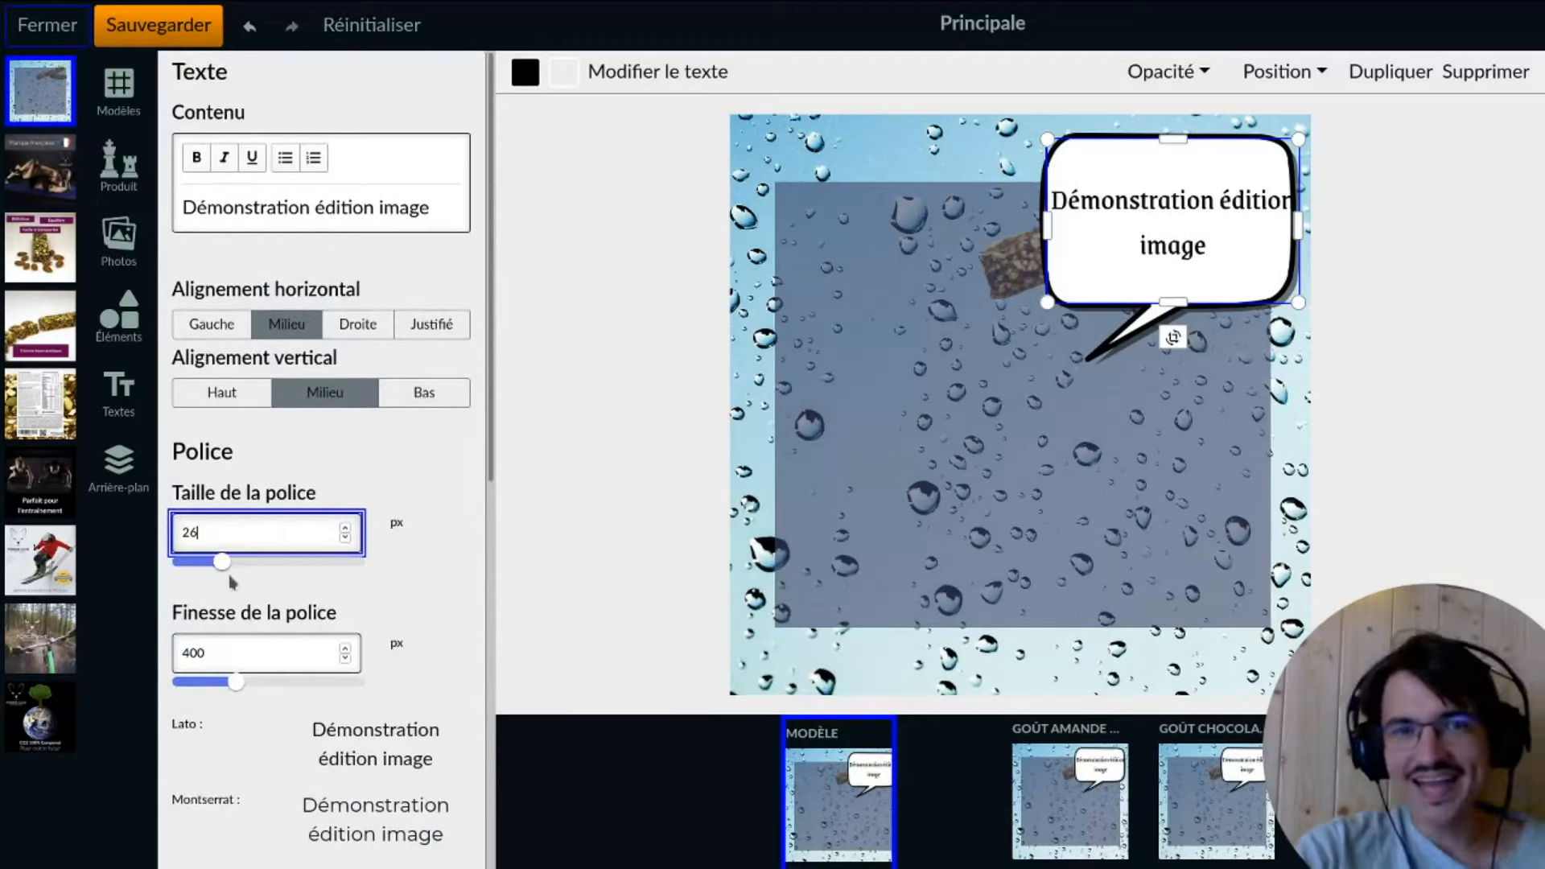
pyautogui.scroll(4, 233, 530)
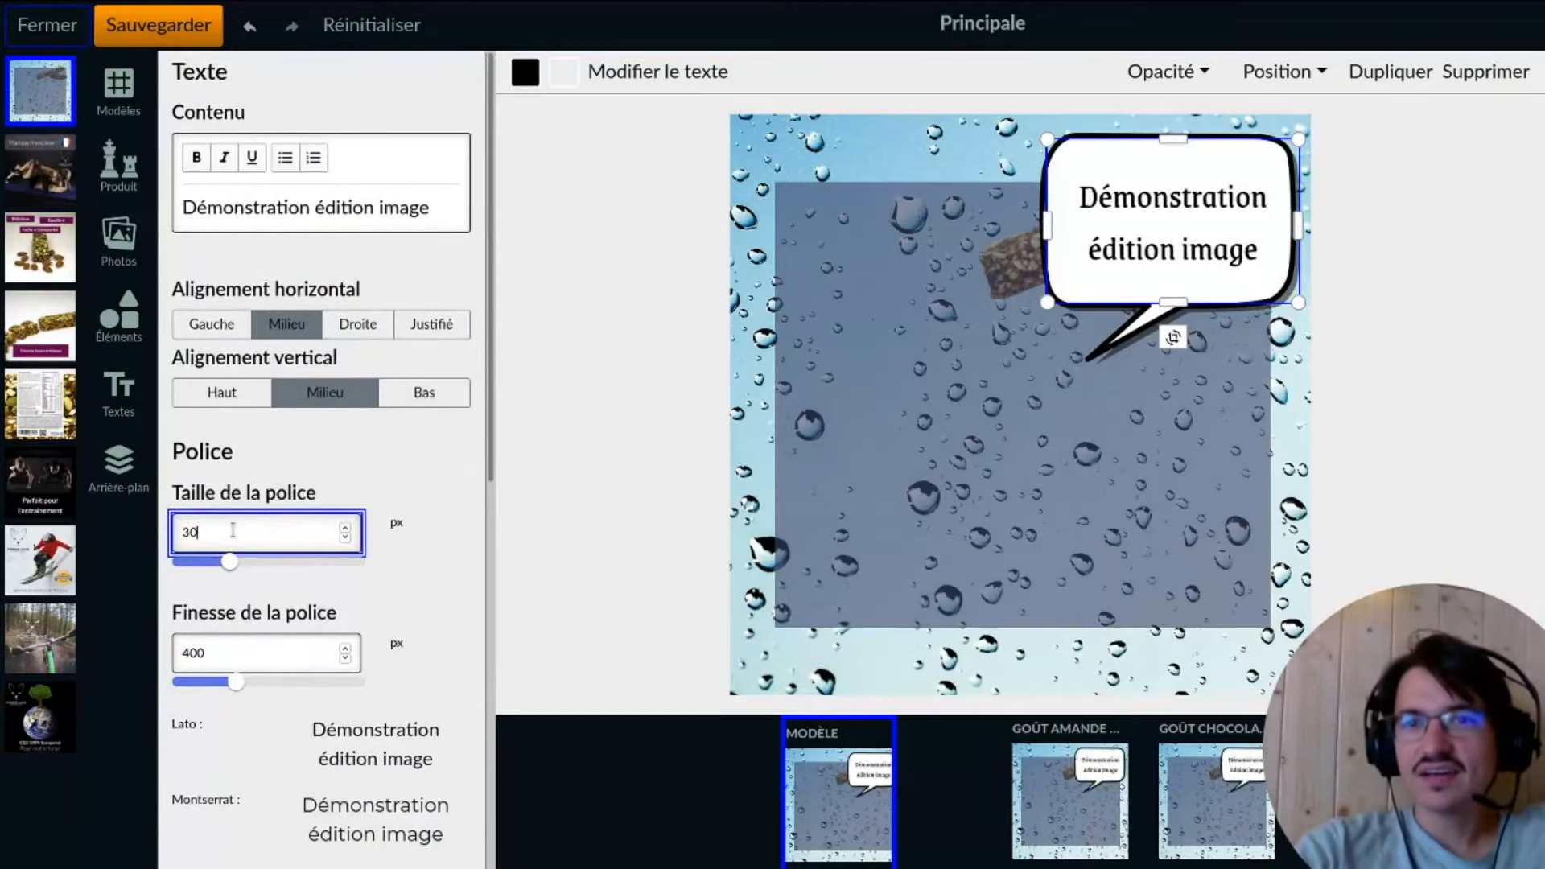
pyautogui.scroll(7, 232, 530)
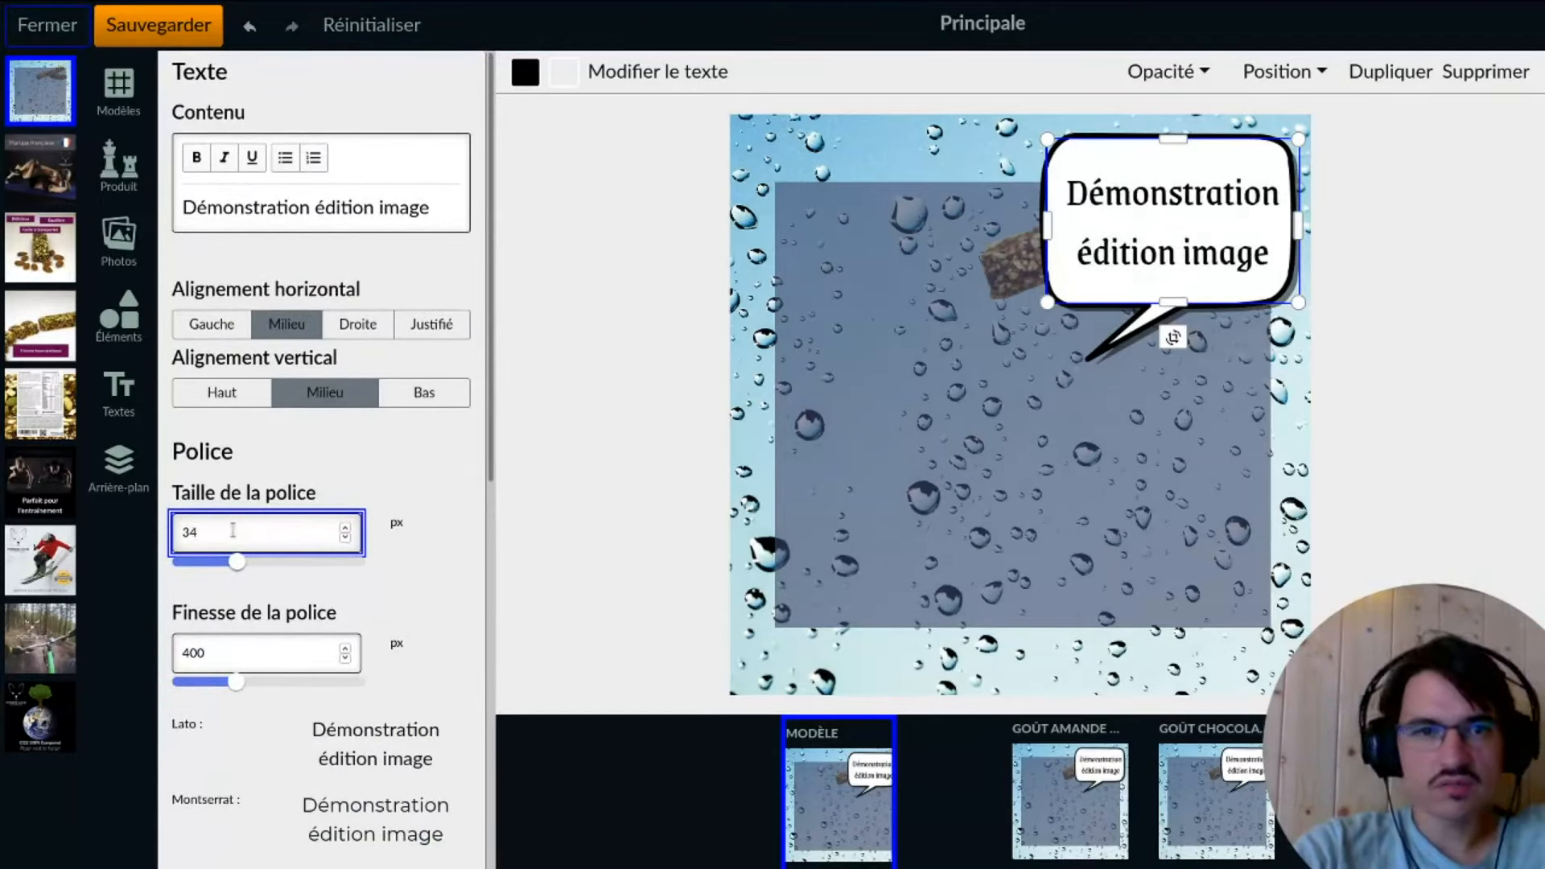
# - Try font weights 500, 300 and 400 on the bubble text and settle on 300
pyautogui.scroll(-2, 426, 597)
pyautogui.scroll(-2, 426, 598)
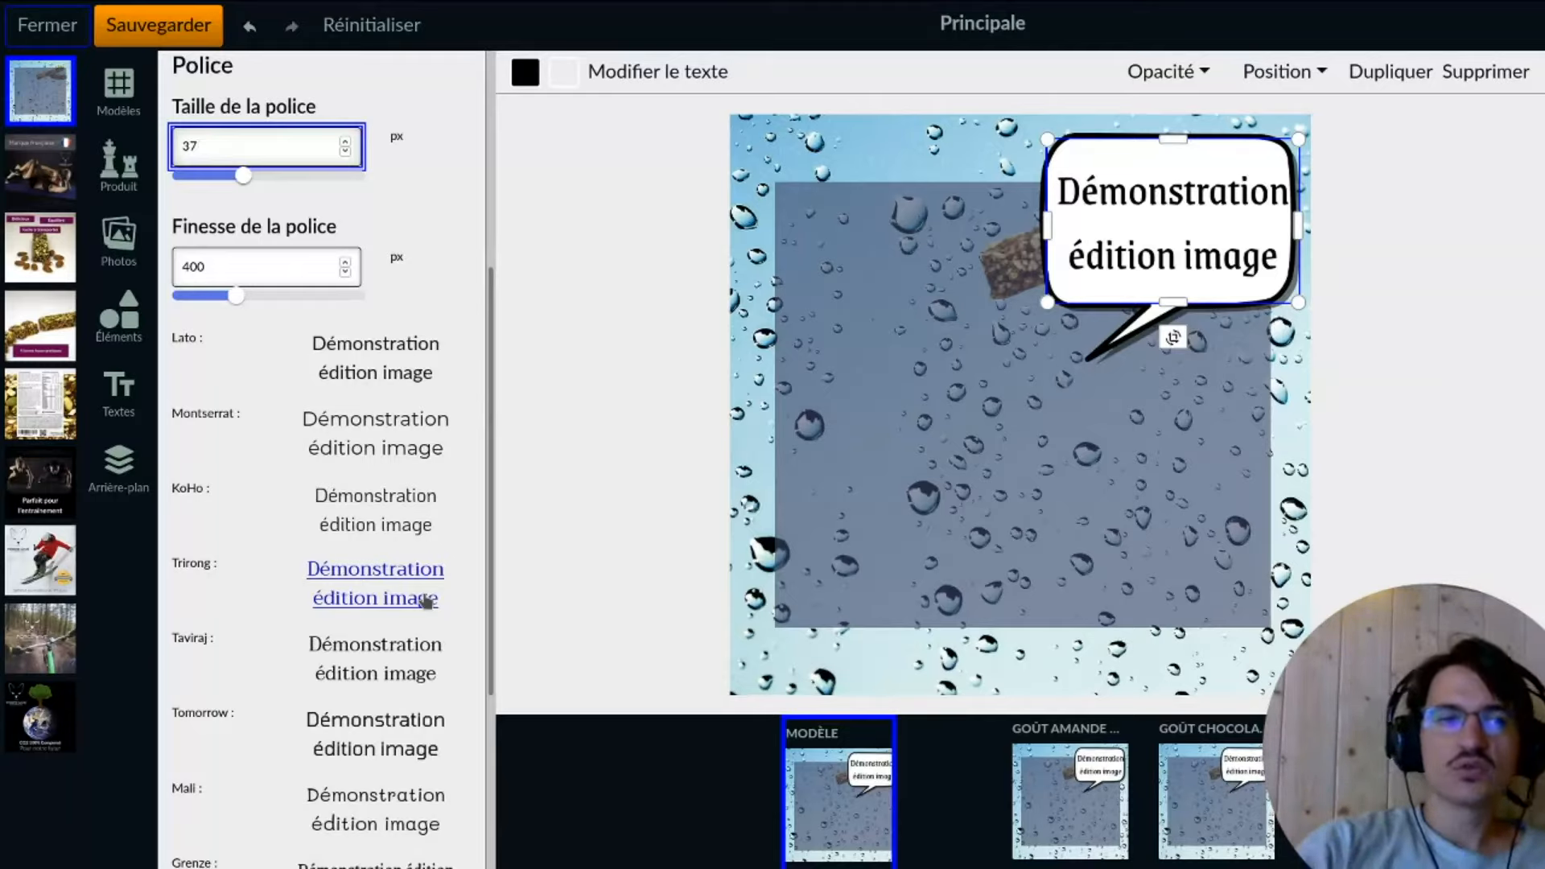
pyautogui.moveTo(230, 303); pyautogui.dragTo(268, 296)
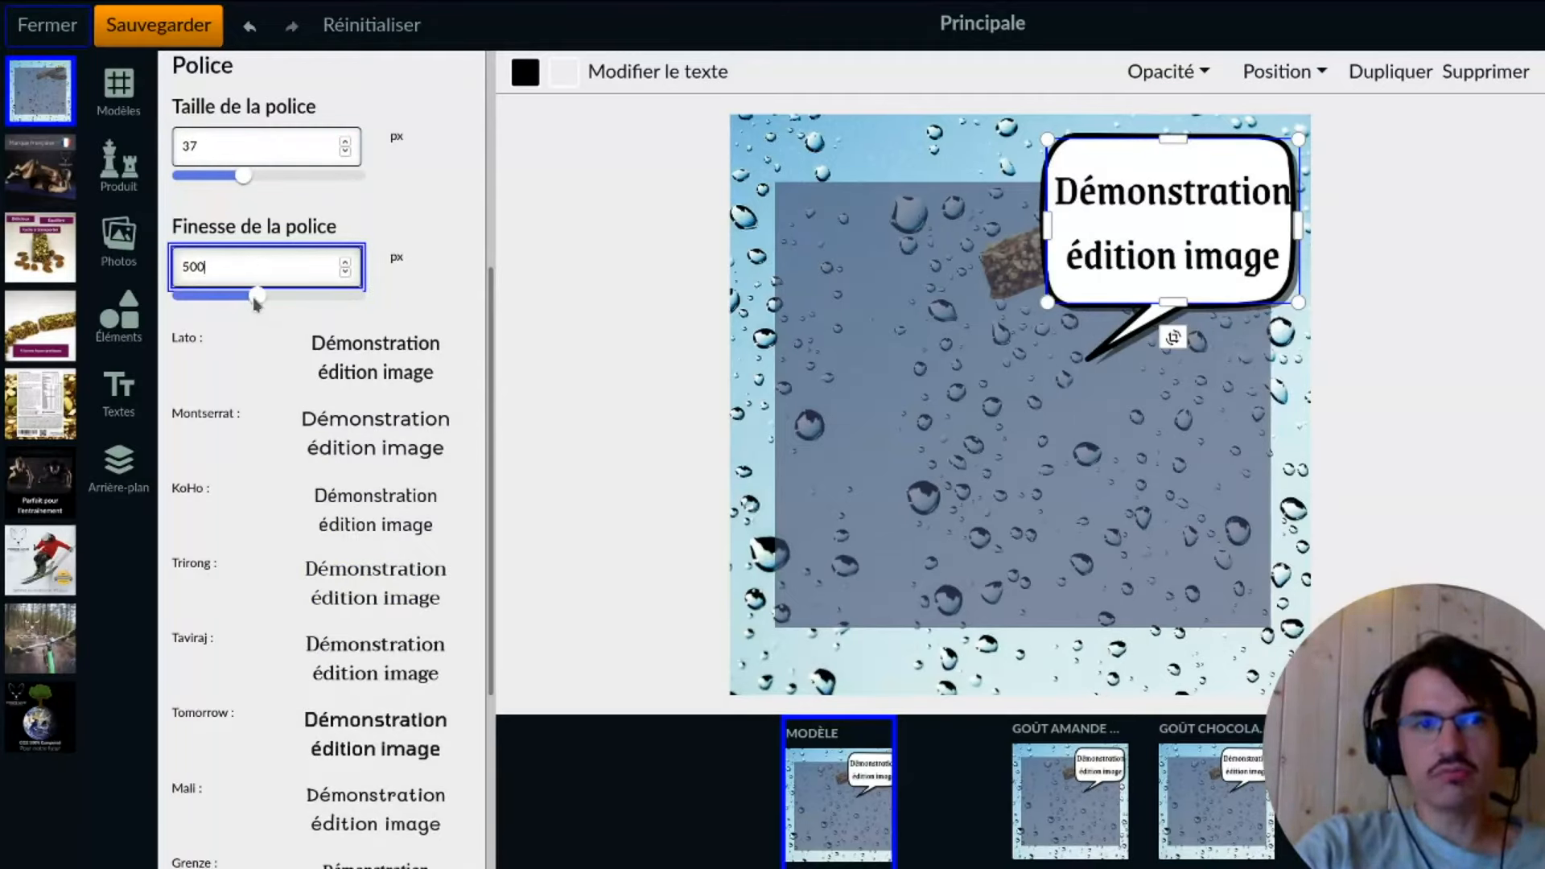
pyautogui.moveTo(256, 304); pyautogui.dragTo(169, 309)
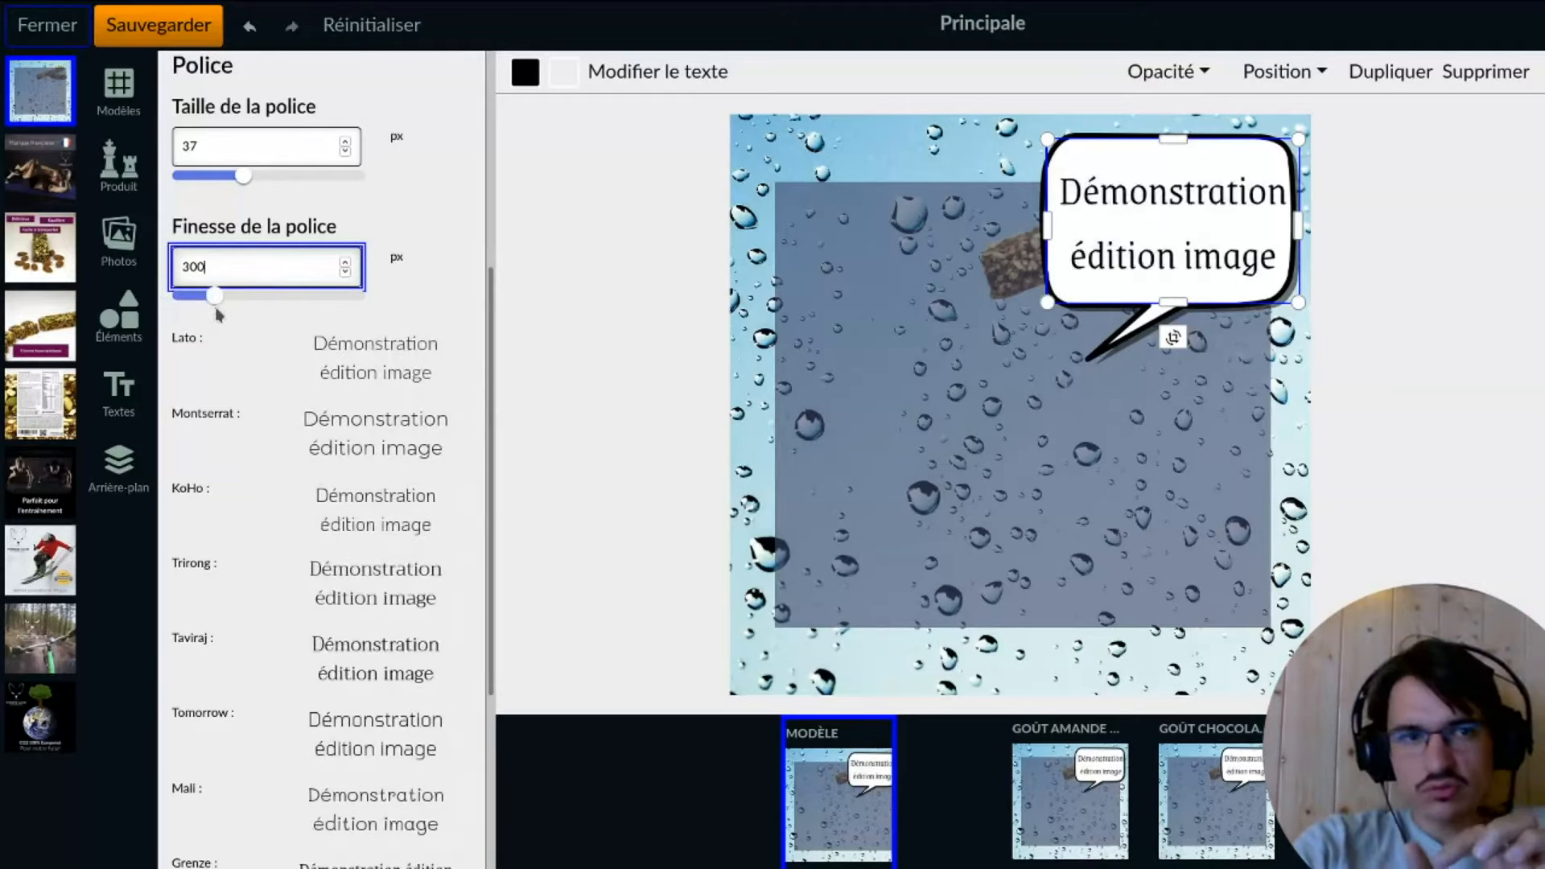
pyautogui.moveTo(217, 311); pyautogui.dragTo(253, 297)
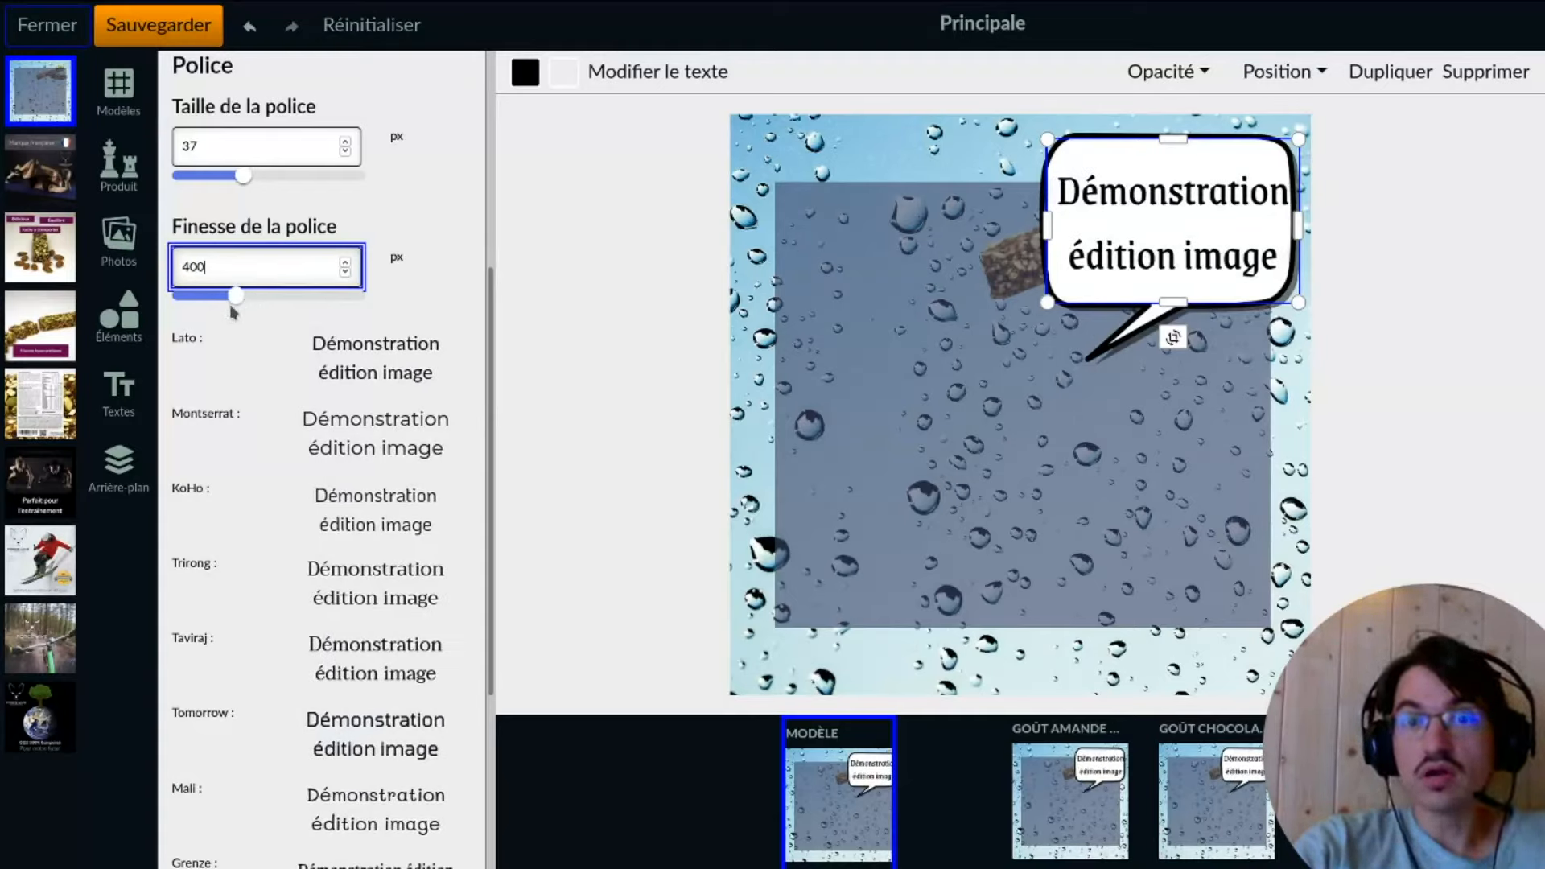
pyautogui.moveTo(230, 306)
pyautogui.mouseDown()
pyautogui.moveTo(214, 303)
pyautogui.moveTo(276, 300)
pyautogui.moveTo(212, 304)
pyautogui.moveTo(248, 300)
pyautogui.moveTo(225, 301)
pyautogui.mouseUp()
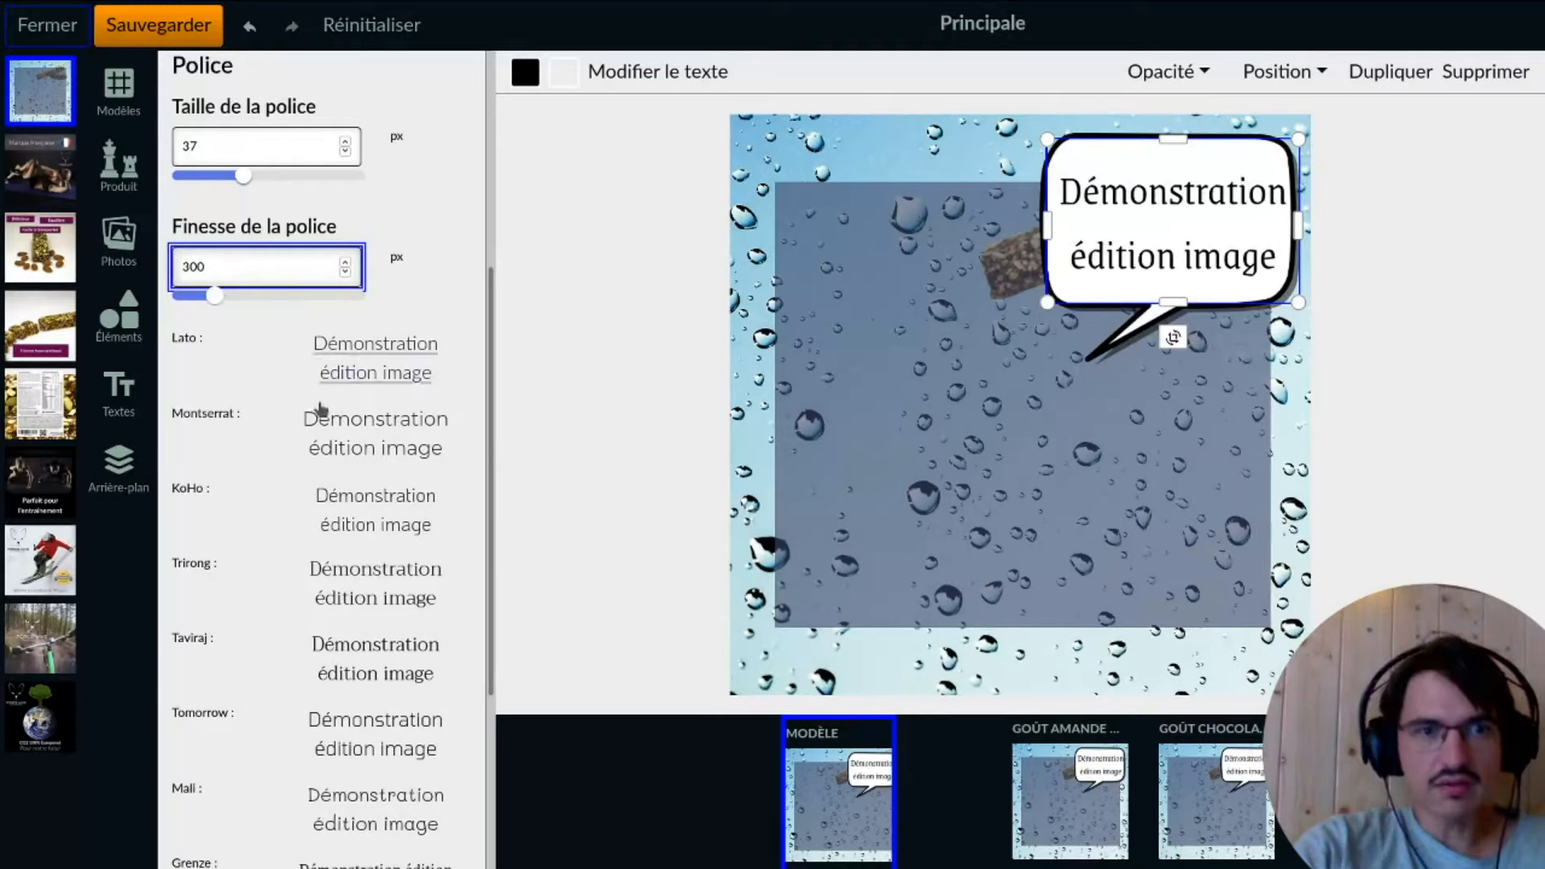
# - Apply the Lato font to the bubble text and reduce its font size to 30 px
pyautogui.scroll(-2, 322, 362)
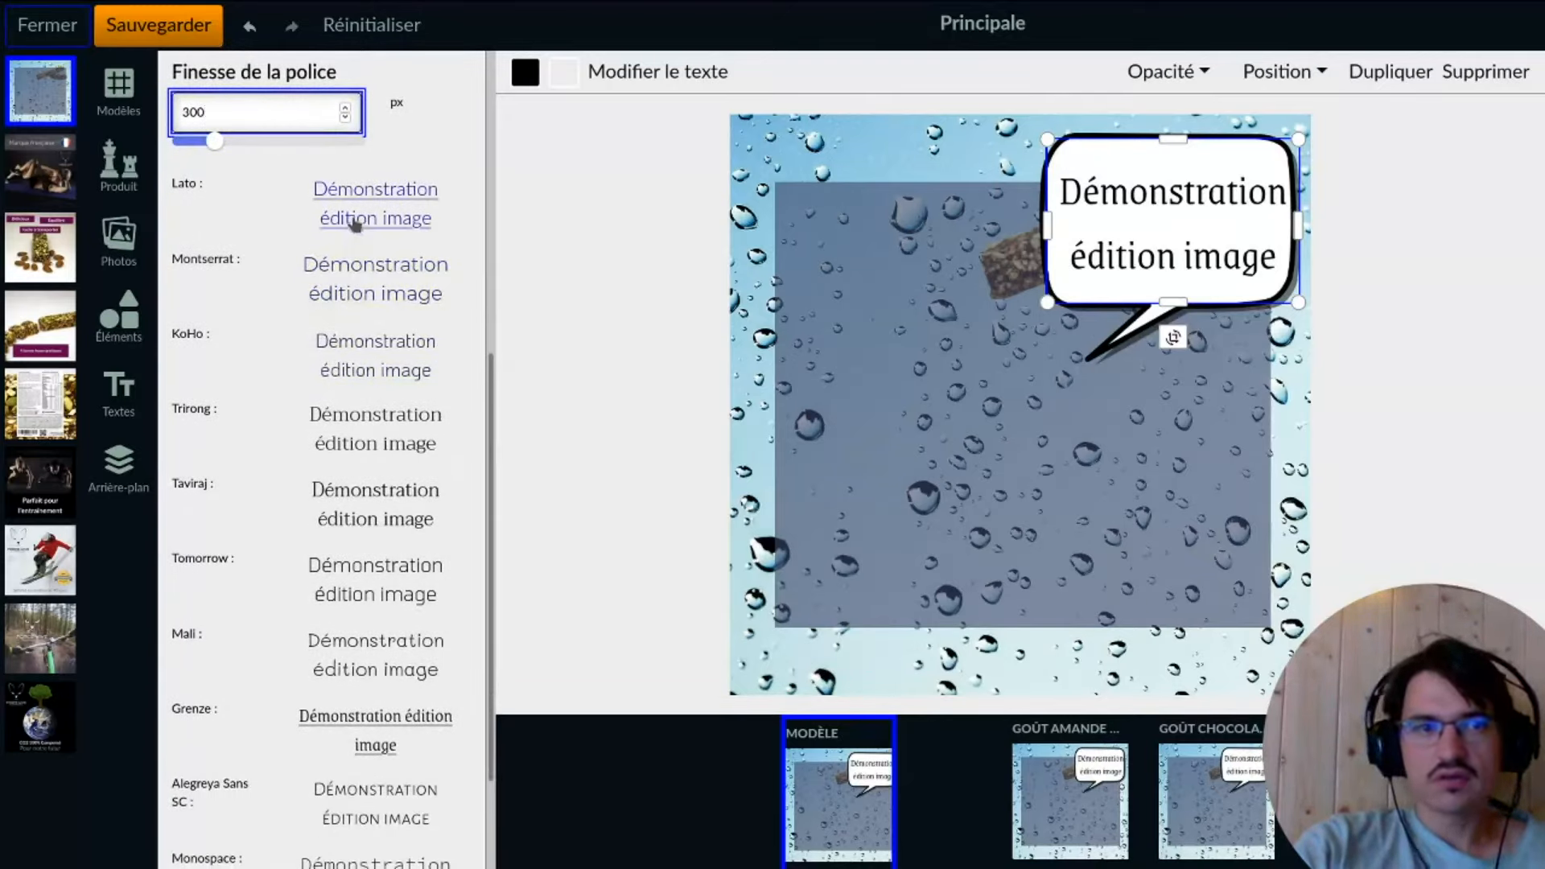
pyautogui.scroll(-2, 359, 266)
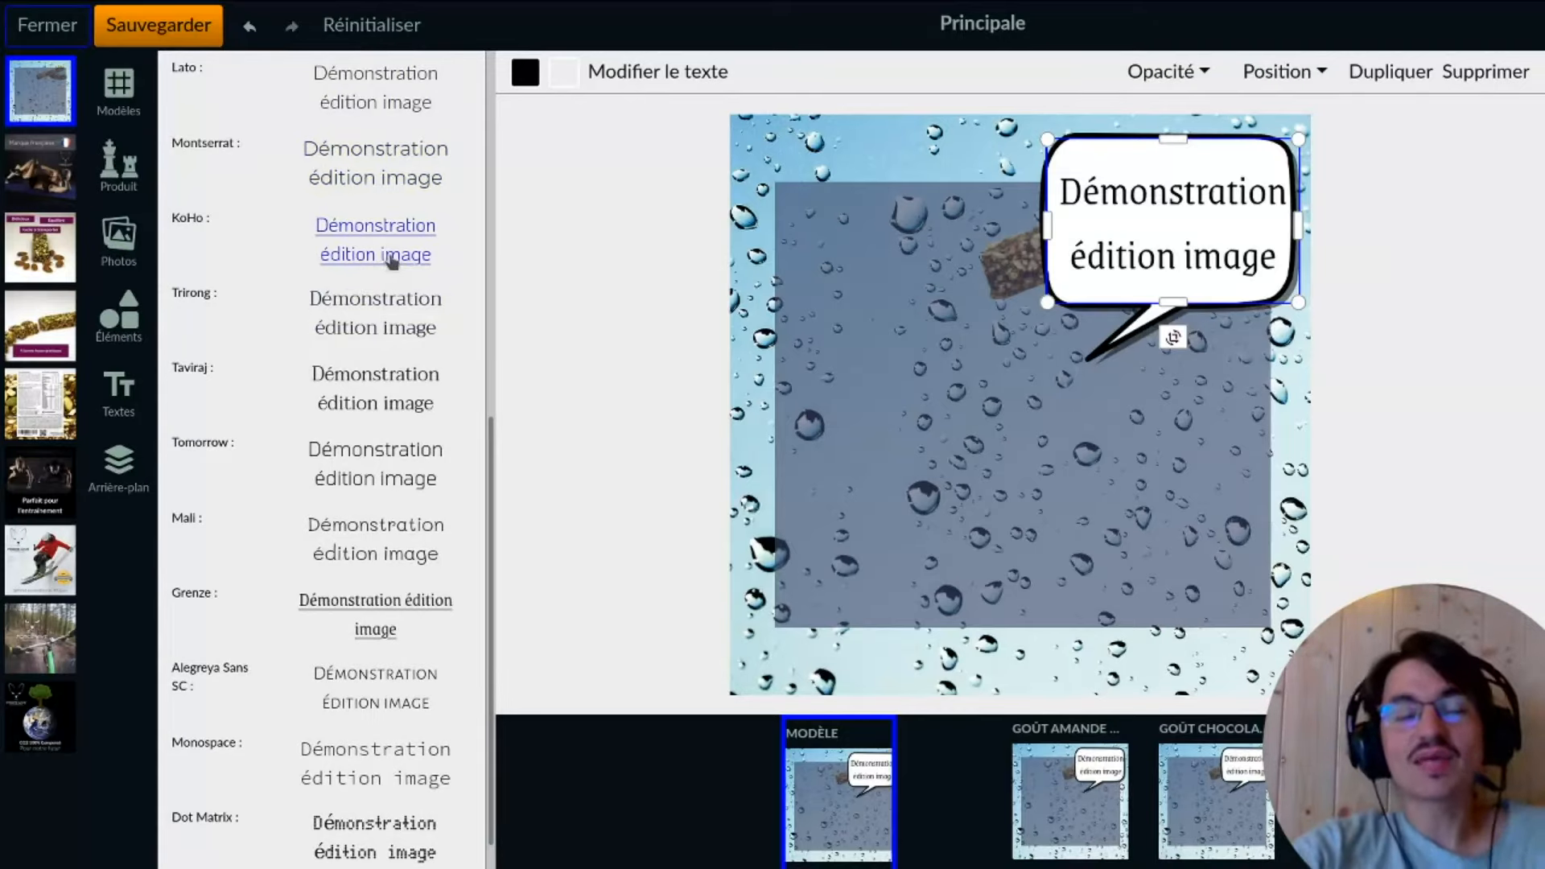
pyautogui.scroll(-1, 394, 295)
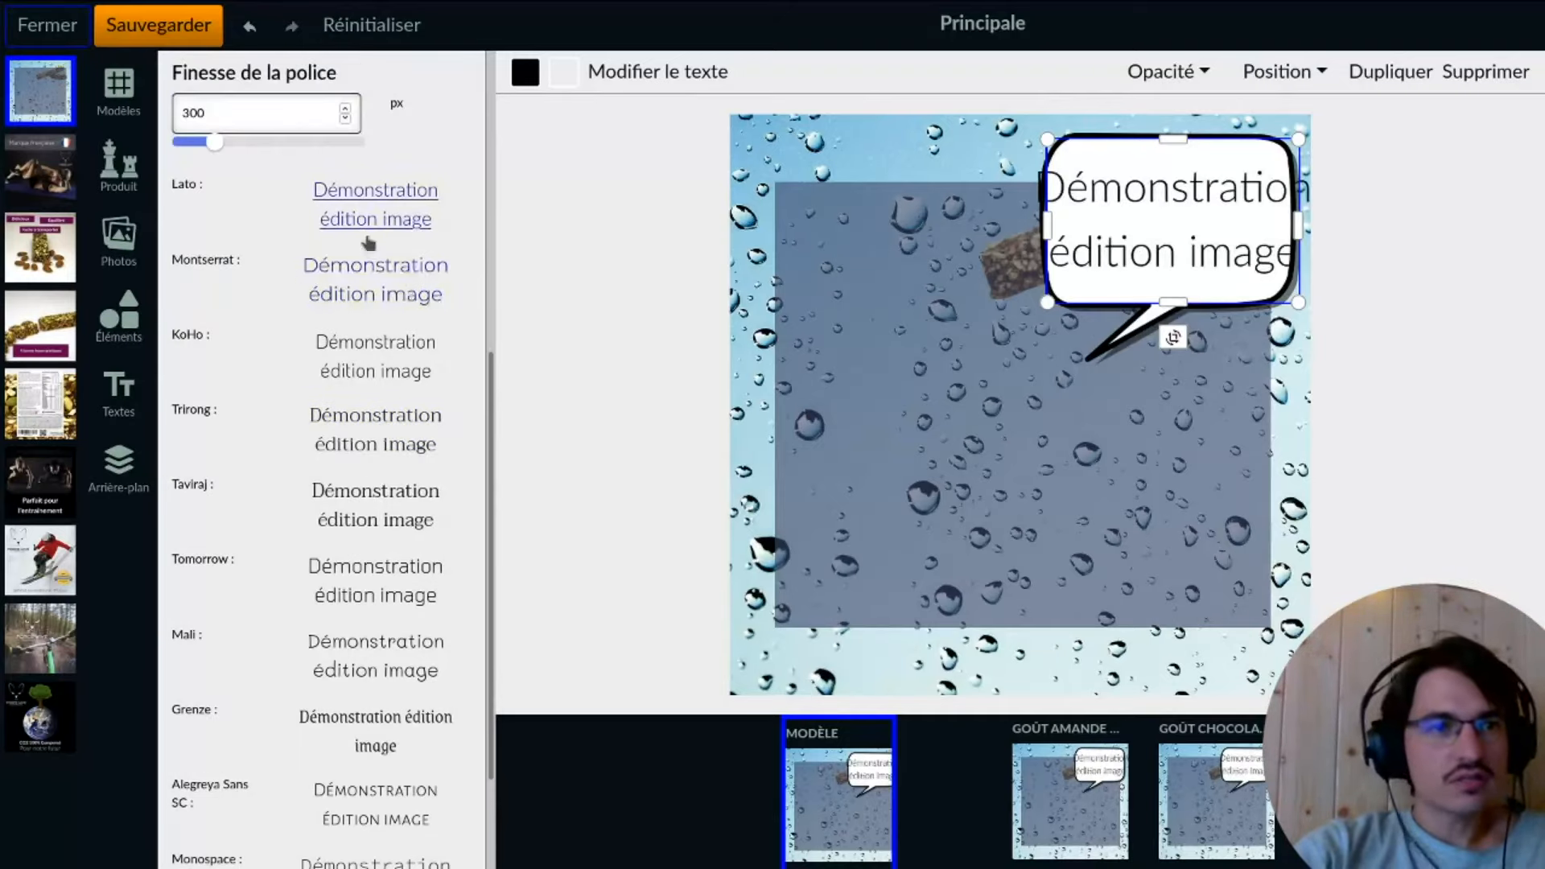
pyautogui.scroll(2, 370, 257)
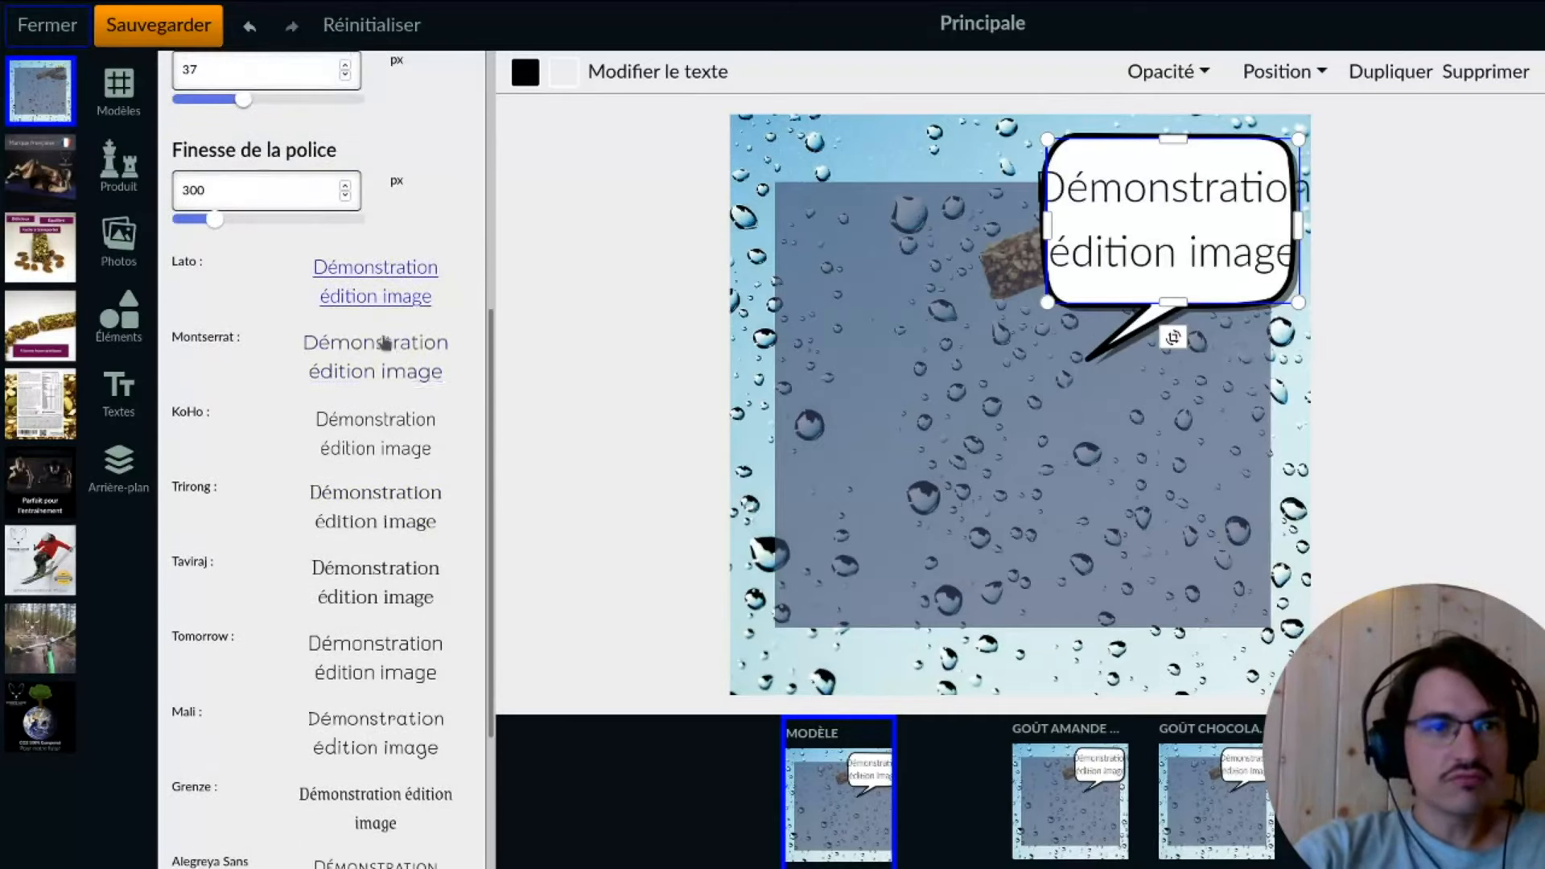
pyautogui.scroll(2, 385, 344)
pyautogui.click(265, 225)
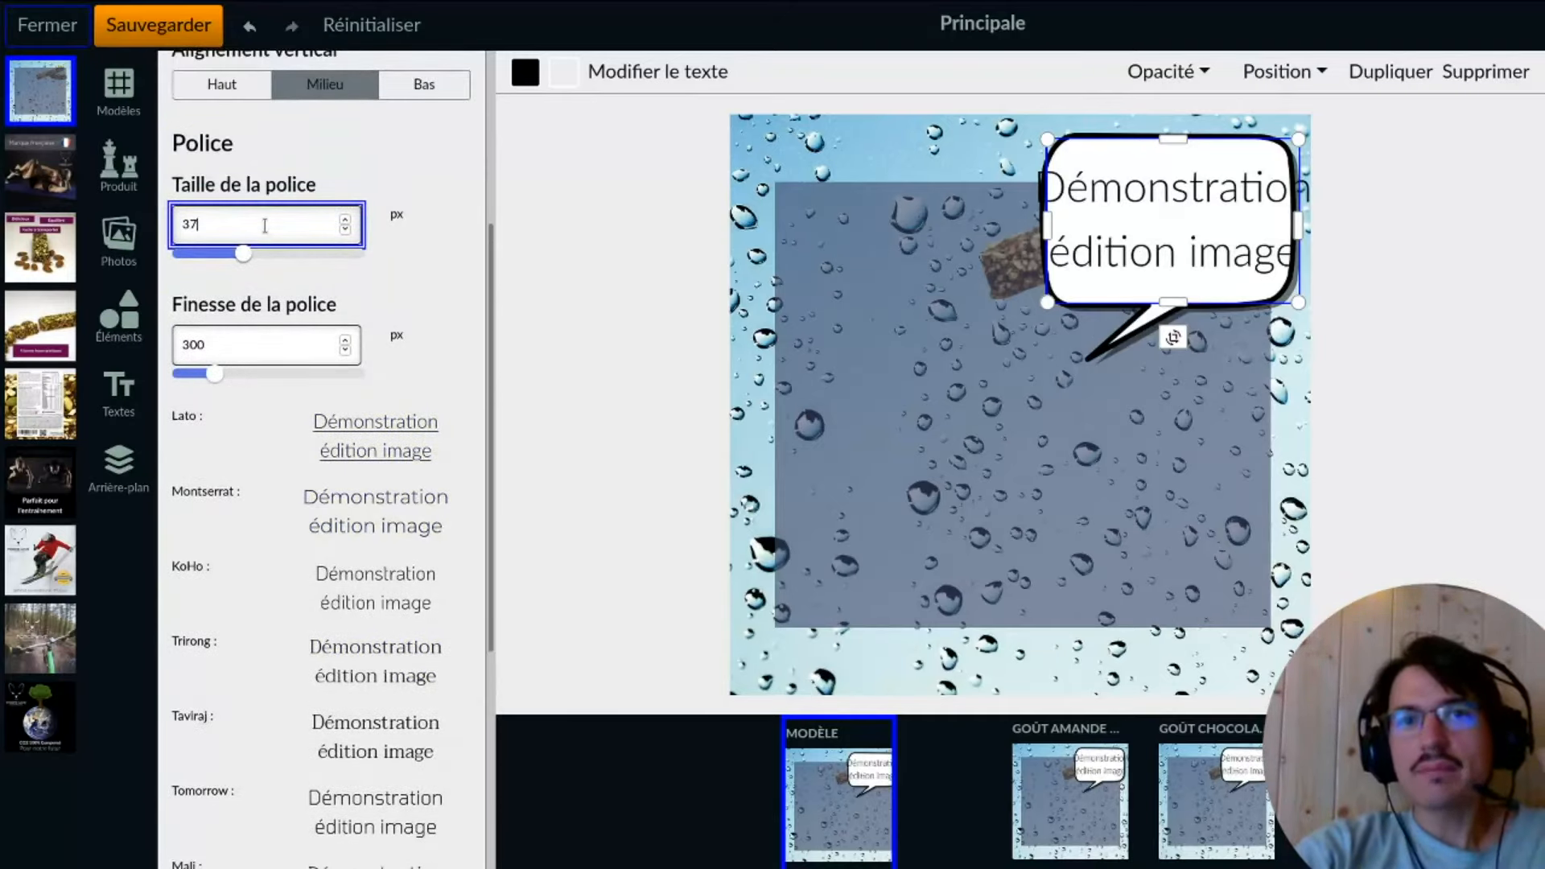
pyautogui.press('BackSpace')
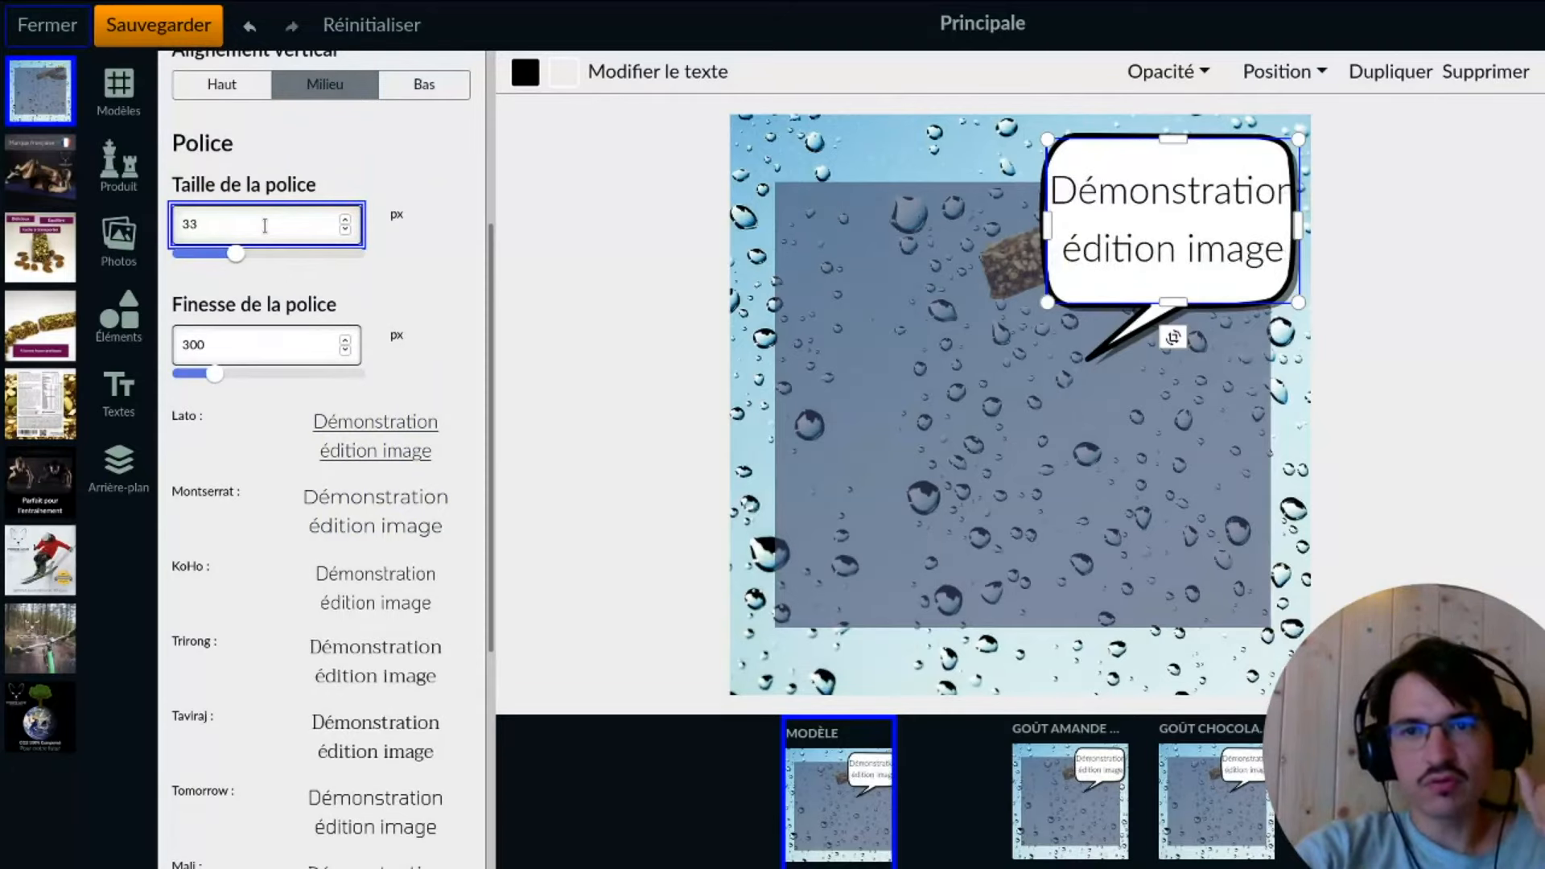
pyautogui.write('0')
# - Try the Trirong font on the bubble text and switch it to the Dot Matrix font
pyautogui.scroll(-3, 348, 590)
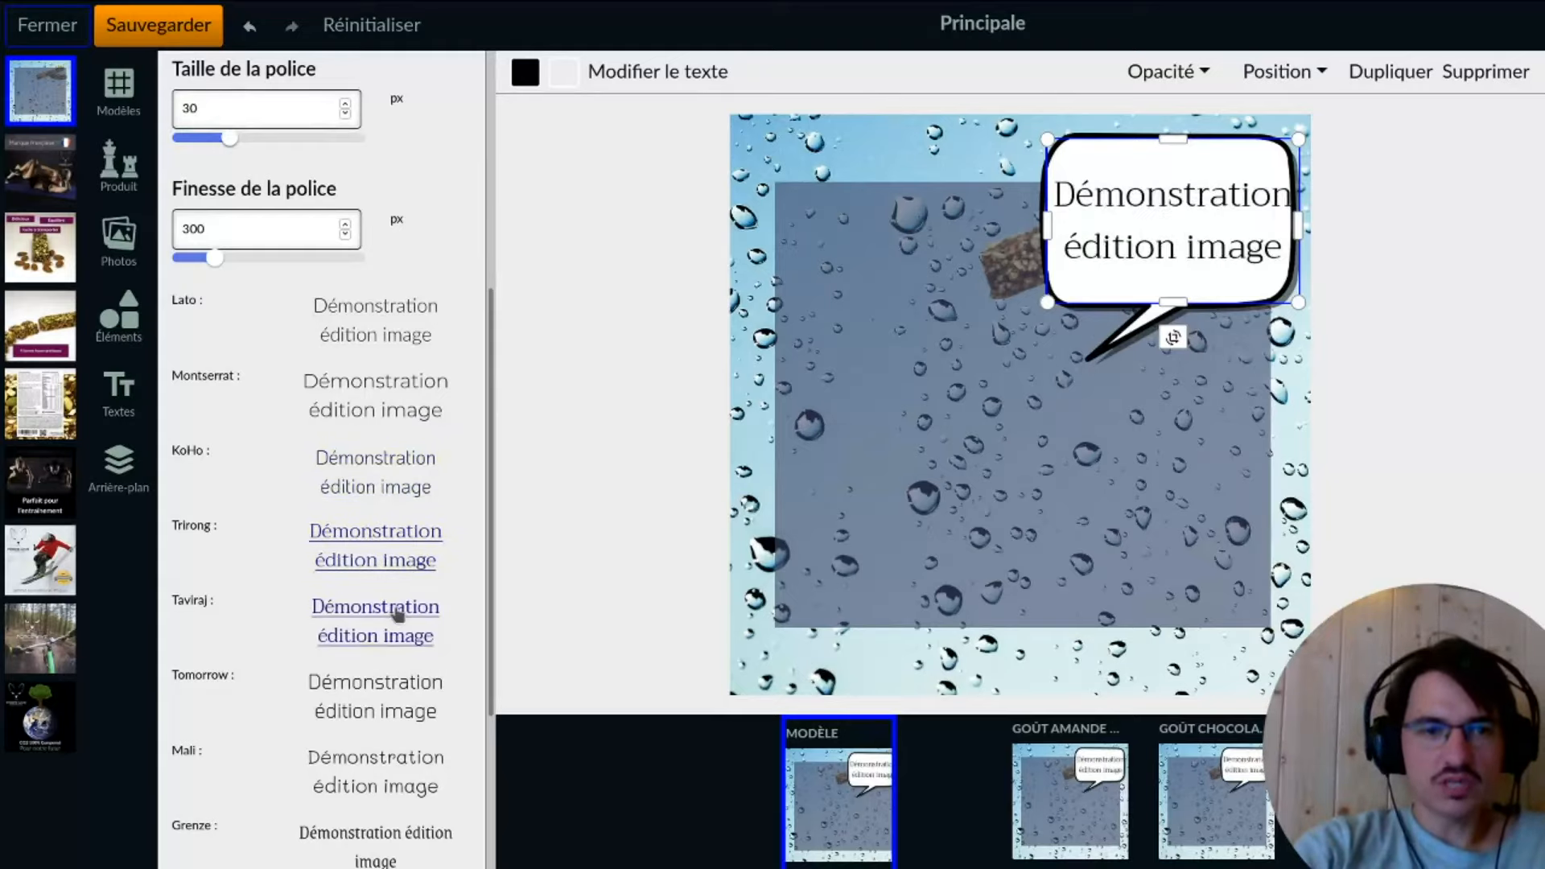
pyautogui.scroll(-4, 397, 618)
pyautogui.scroll(8, 404, 459)
pyautogui.scroll(-3, 404, 448)
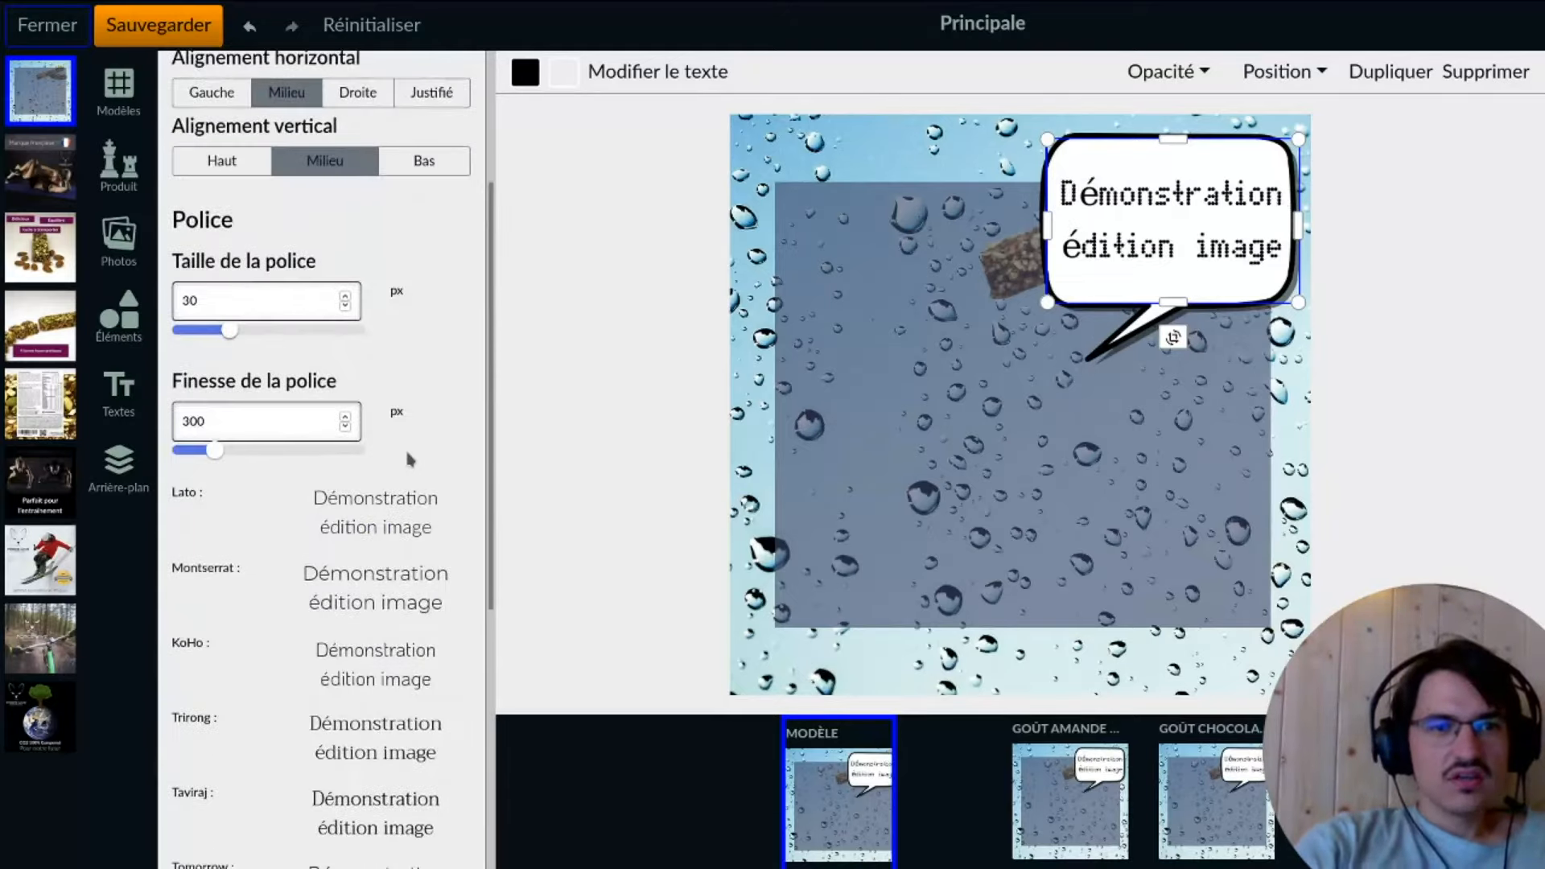
pyautogui.scroll(4, 407, 451)
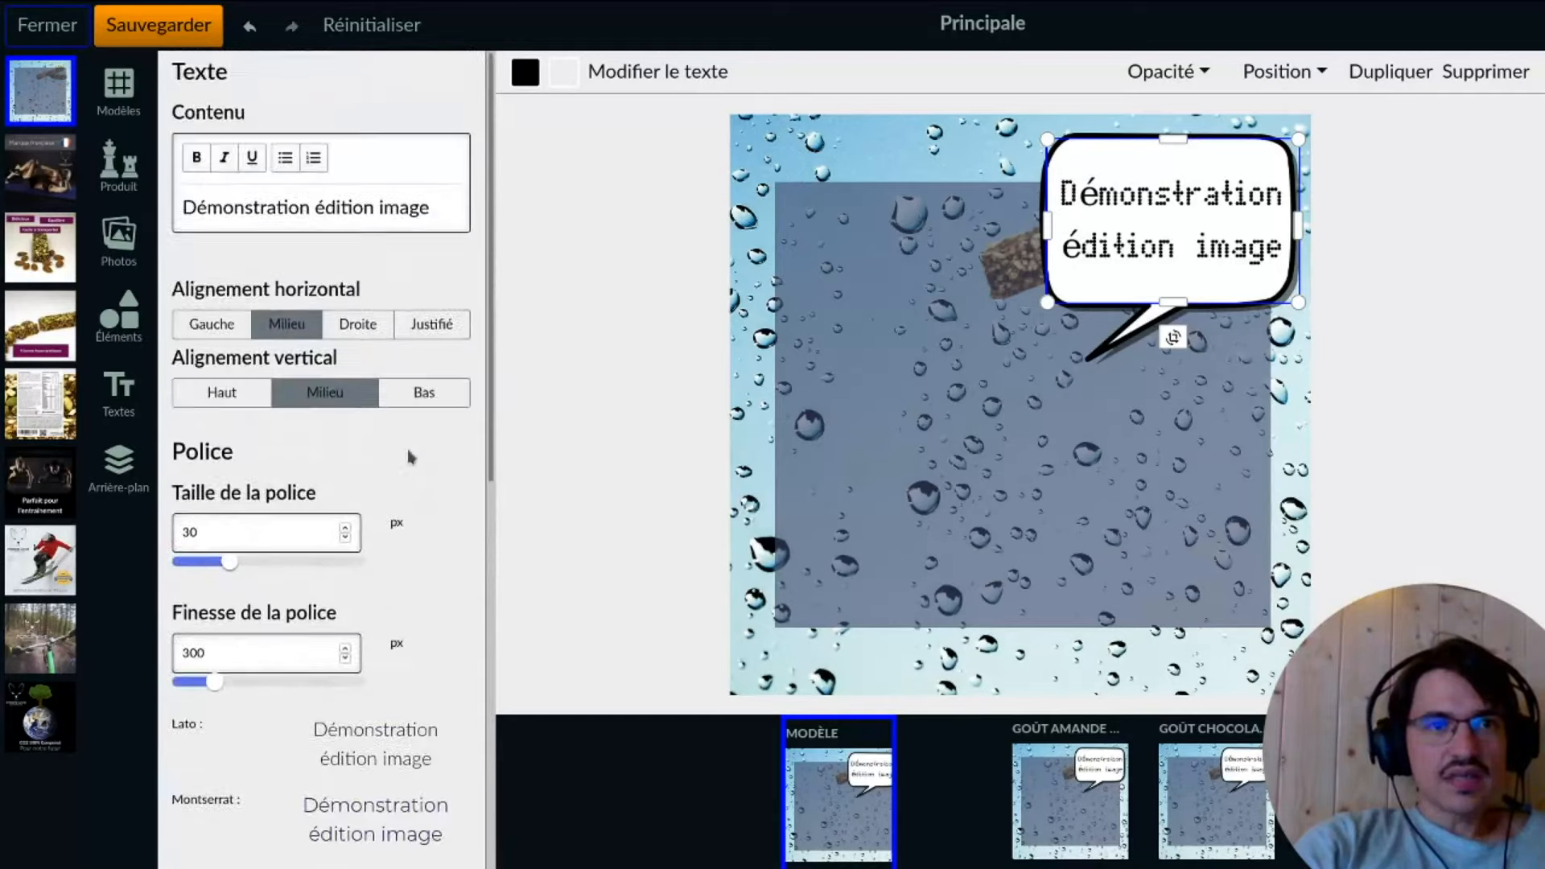
pyautogui.click(376, 207)
pyautogui.scroll(-4, 407, 475)
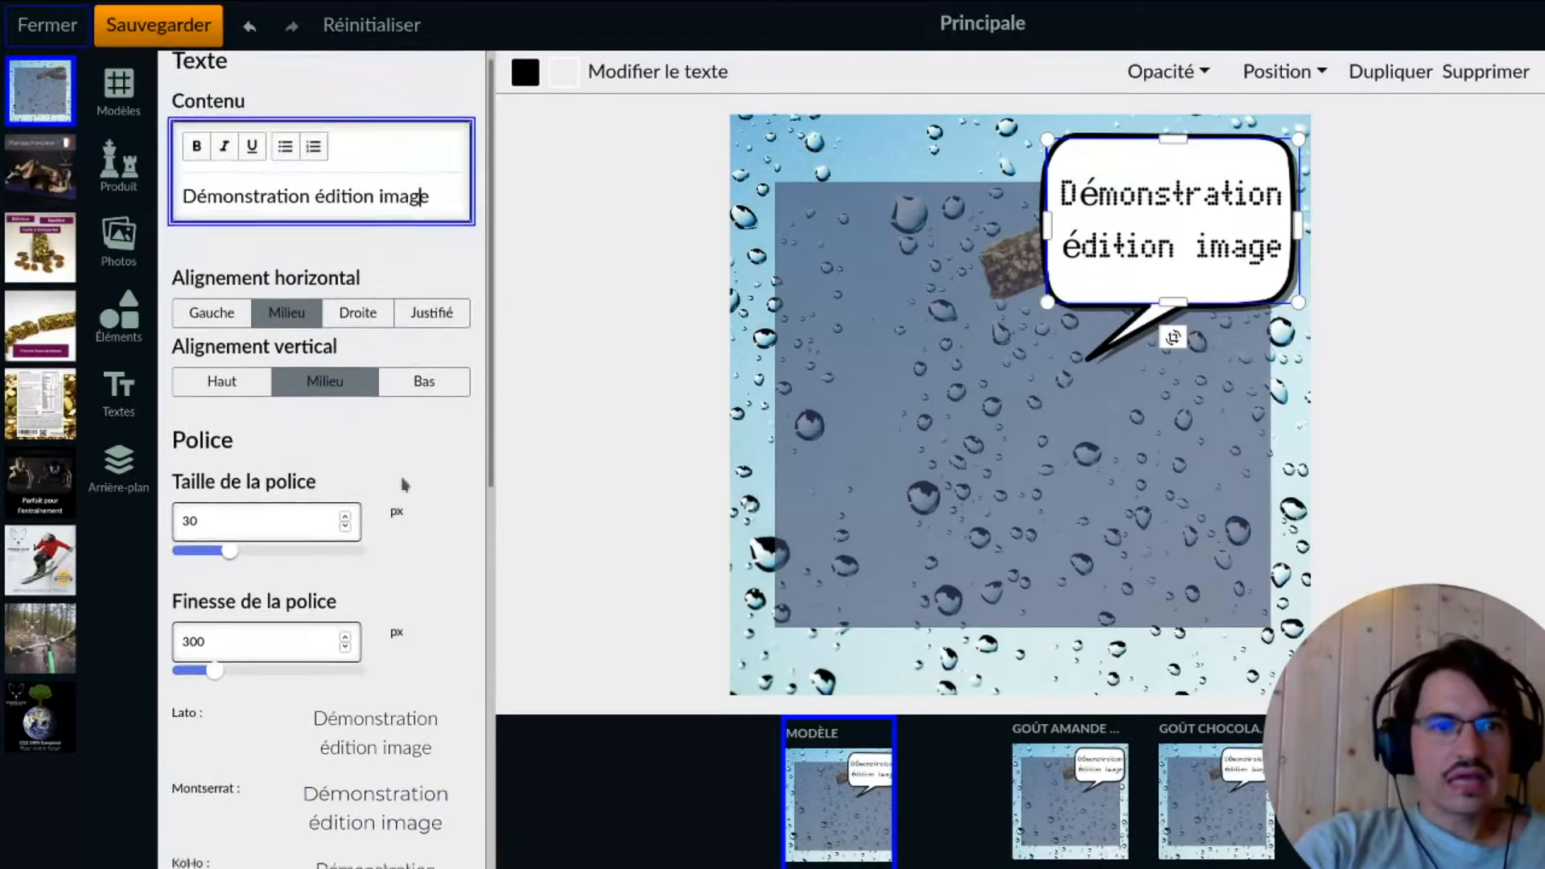
pyautogui.scroll(-5, 397, 406)
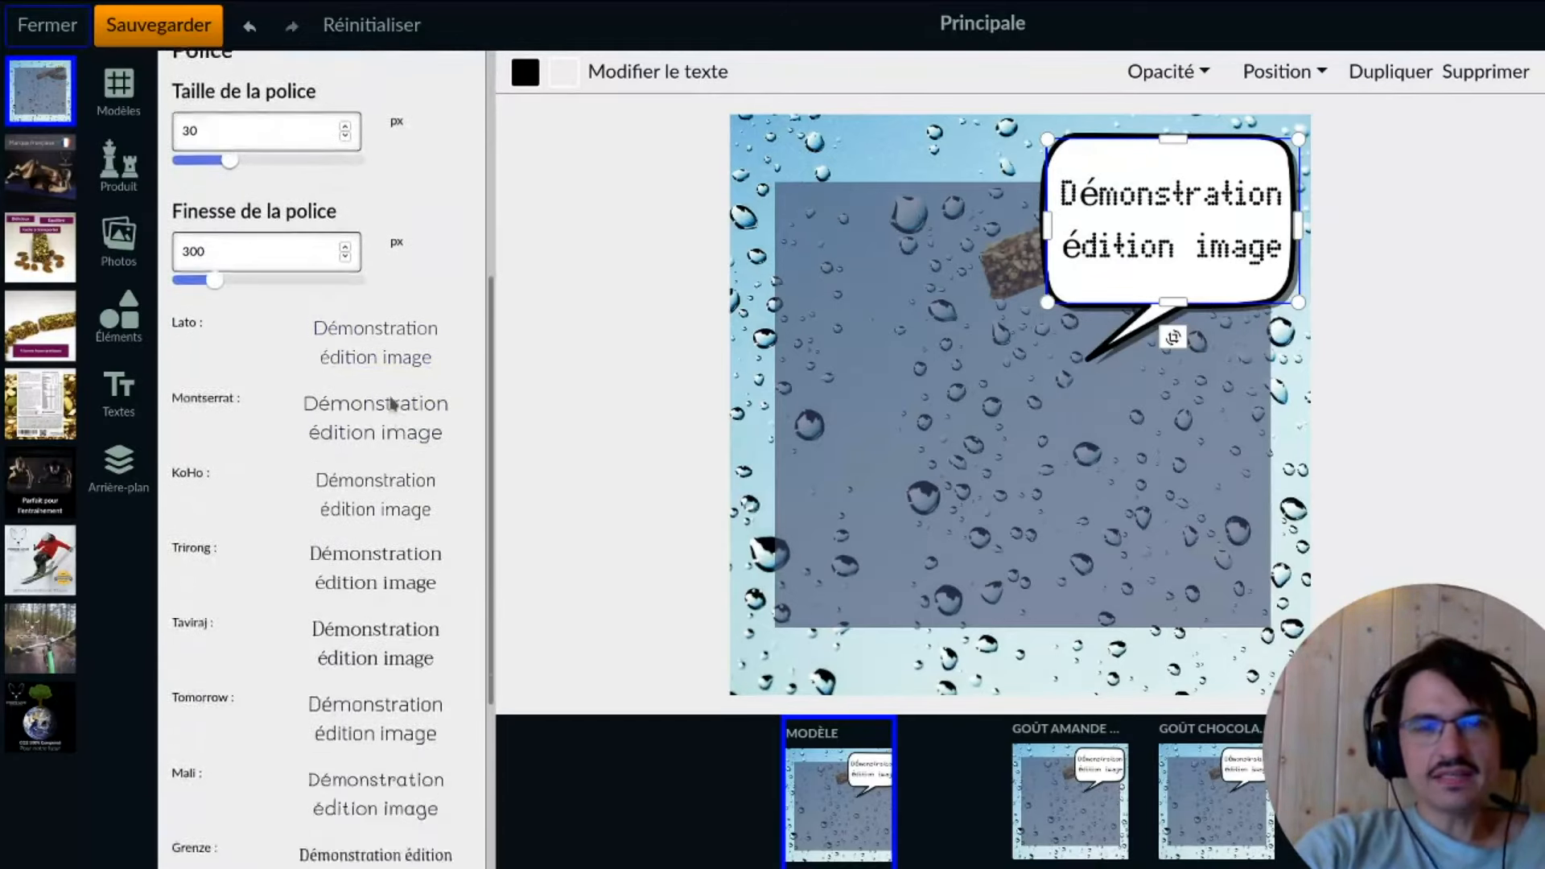
pyautogui.scroll(9, 410, 386)
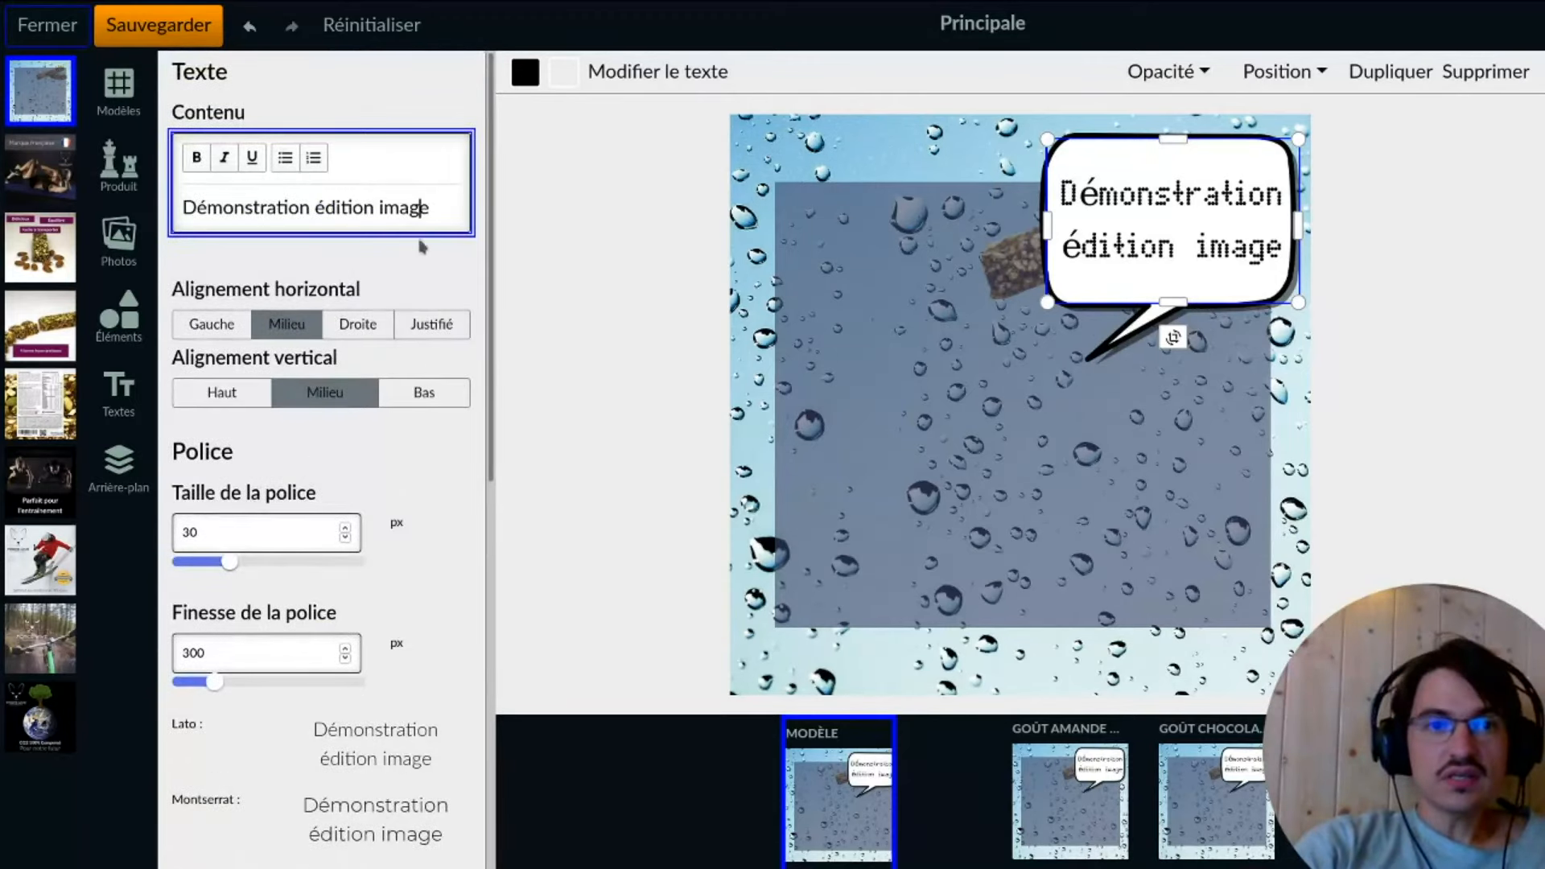
pyautogui.moveTo(434, 208); pyautogui.dragTo(203, 202)
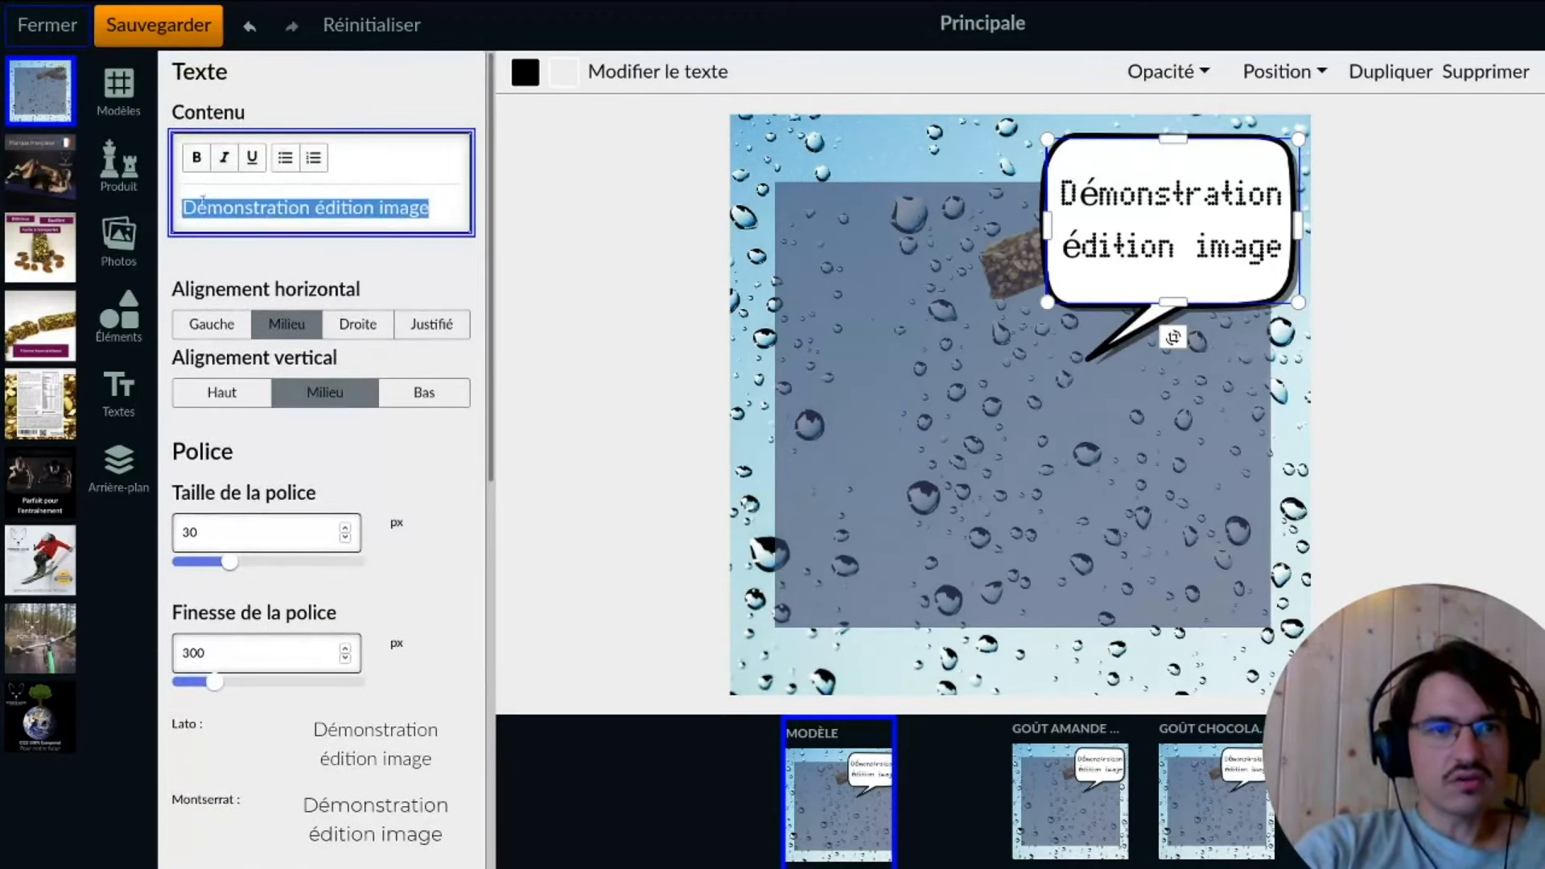
pyautogui.click(381, 211)
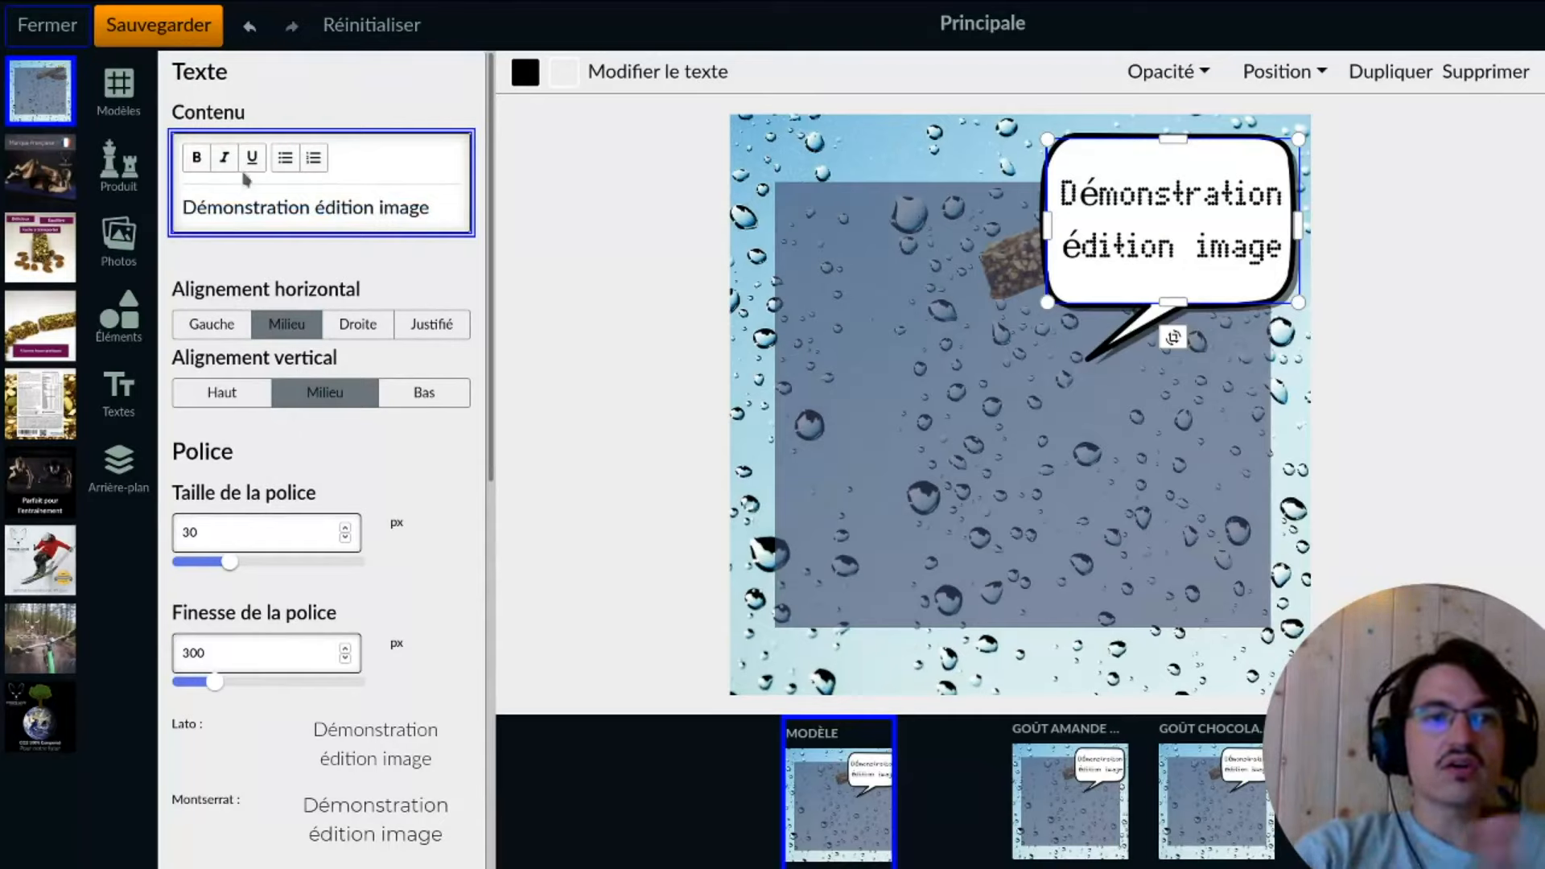
# - Try italic and underline formatting on the word "Démonstration" in the bubble text and remove it again
pyautogui.doubleClick(245, 207)
pyautogui.click(226, 158)
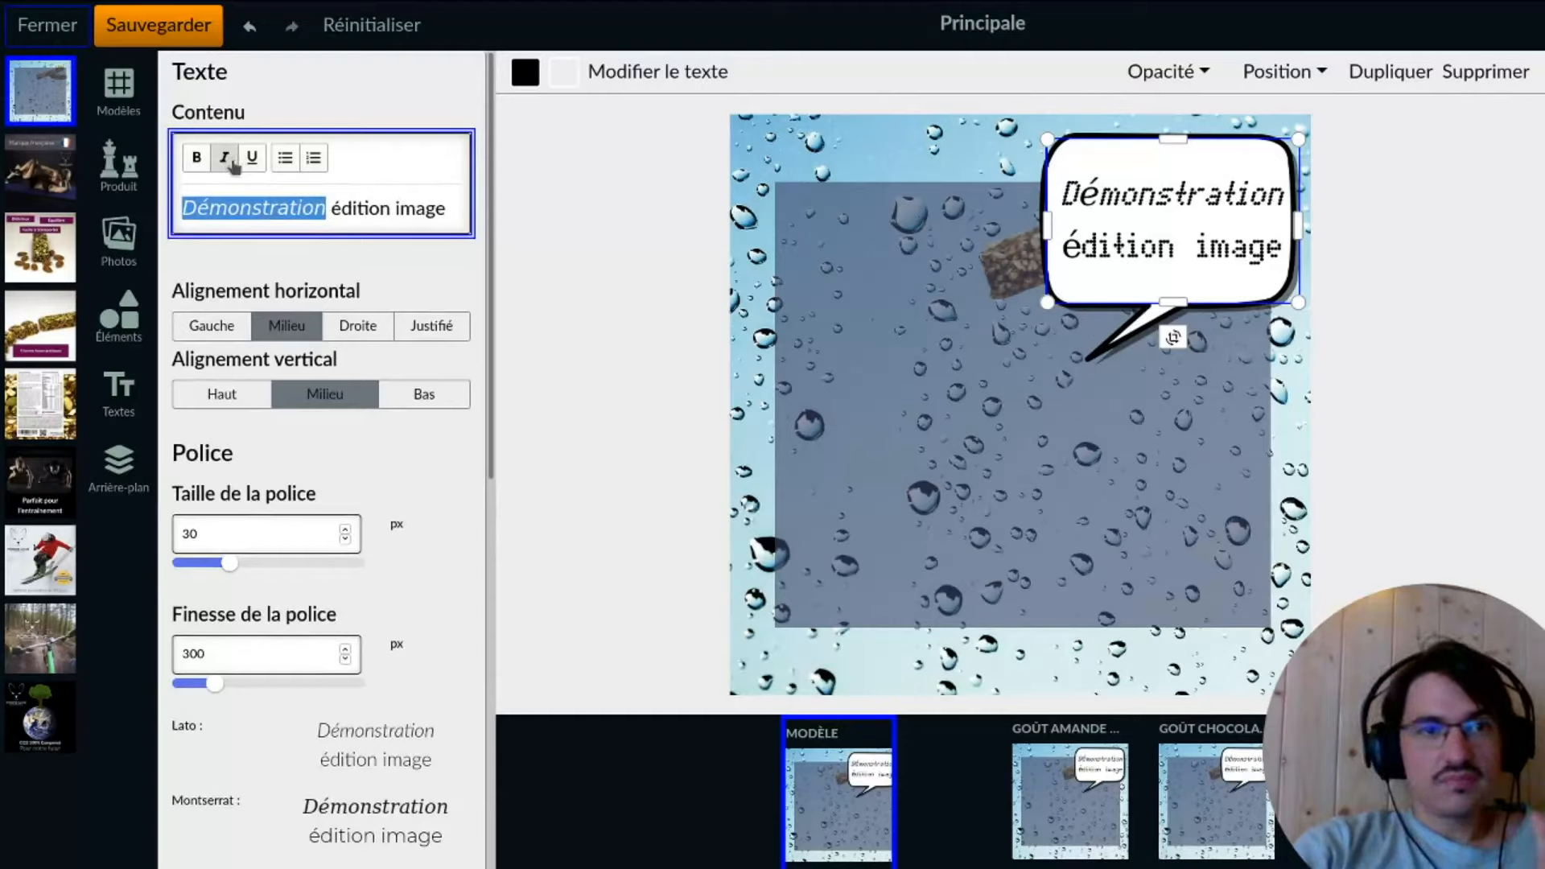
pyautogui.click(250, 161)
pyautogui.click(251, 162)
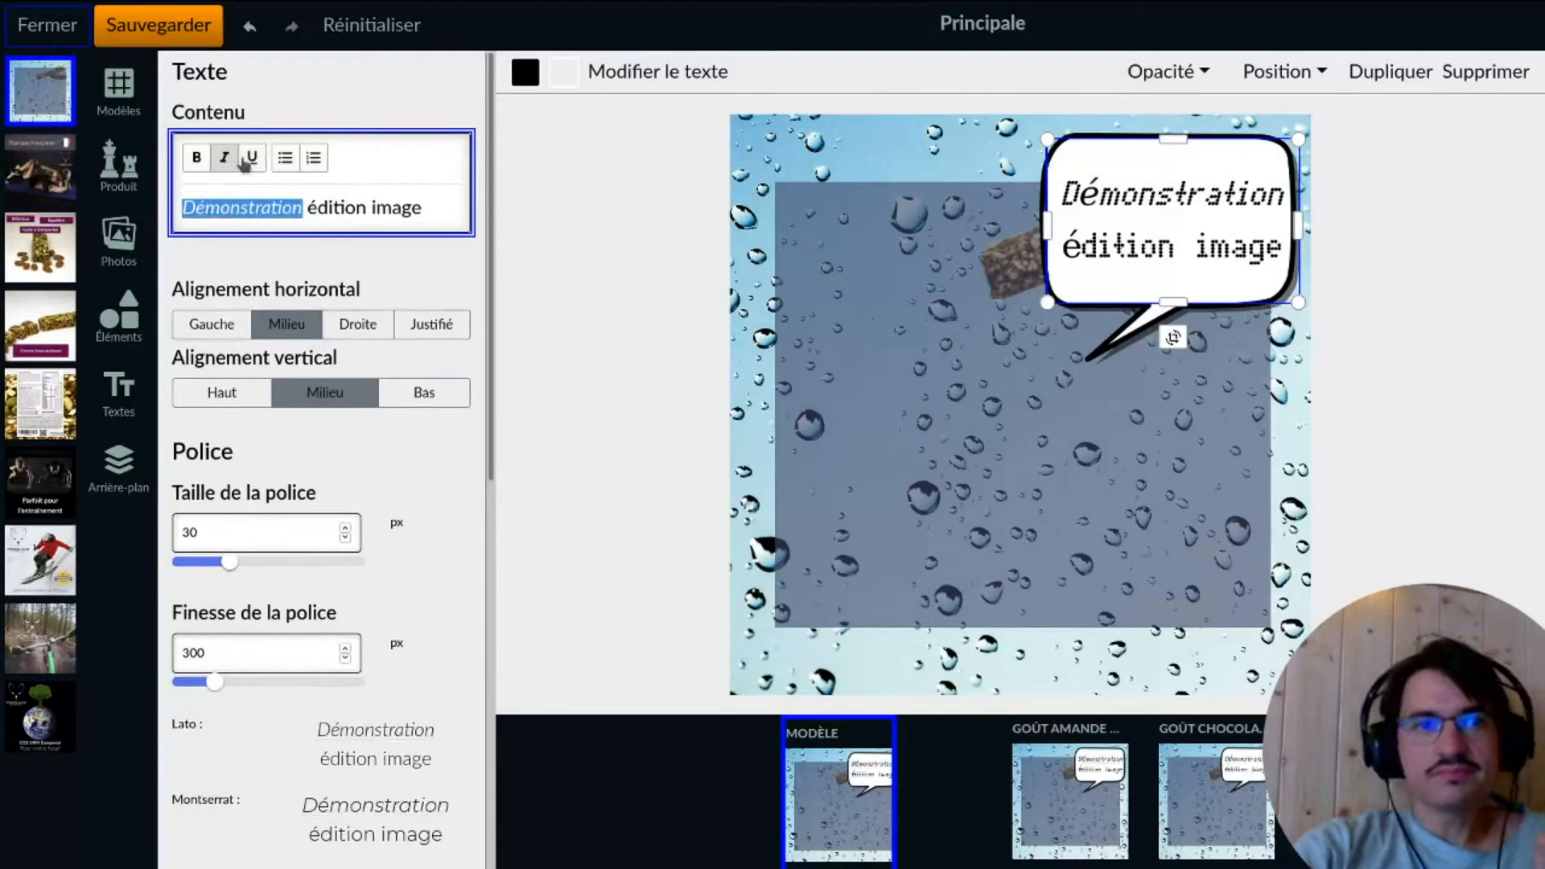
pyautogui.click(226, 158)
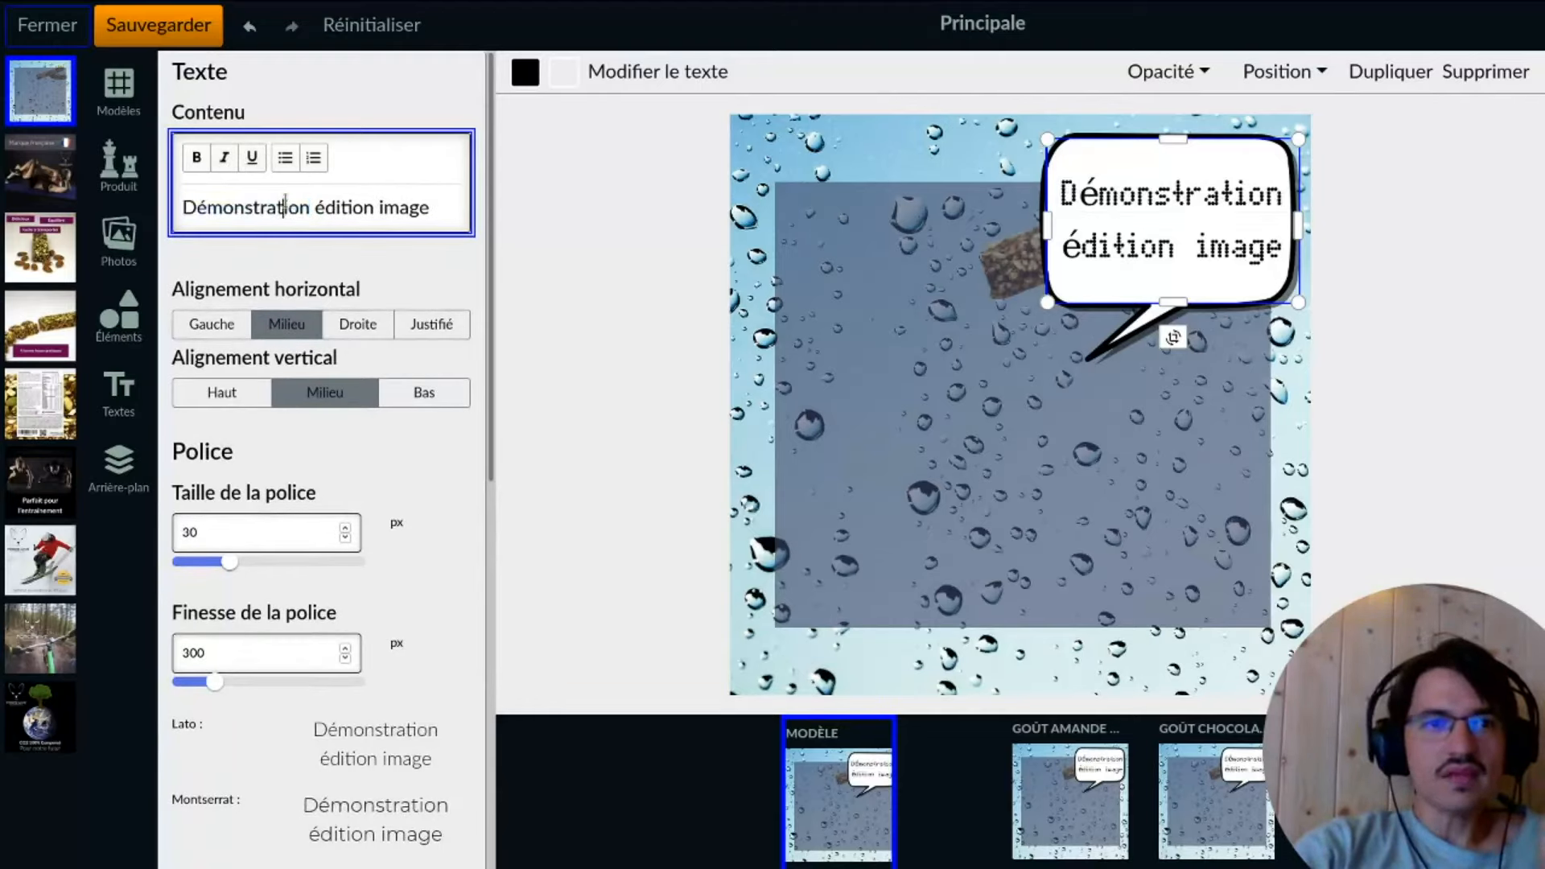
# - Try the bulleted and numbered list styles on the bubble text, settle on numbered, and enlarge its text box beyond the bubble
pyautogui.click(294, 160)
pyautogui.click(313, 158)
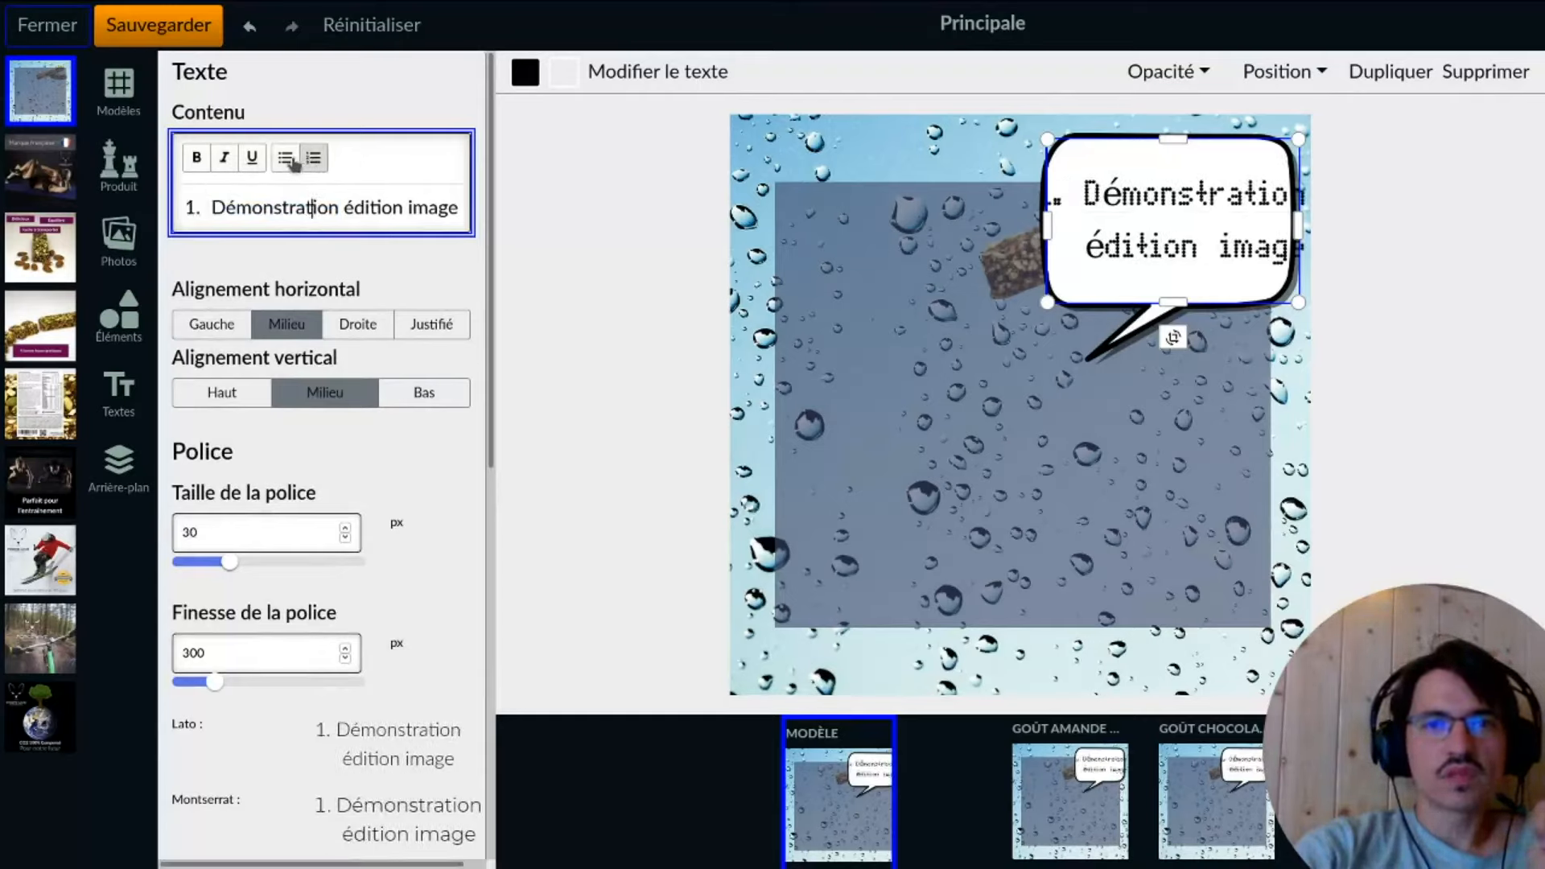
pyautogui.click(290, 158)
pyautogui.click(313, 158)
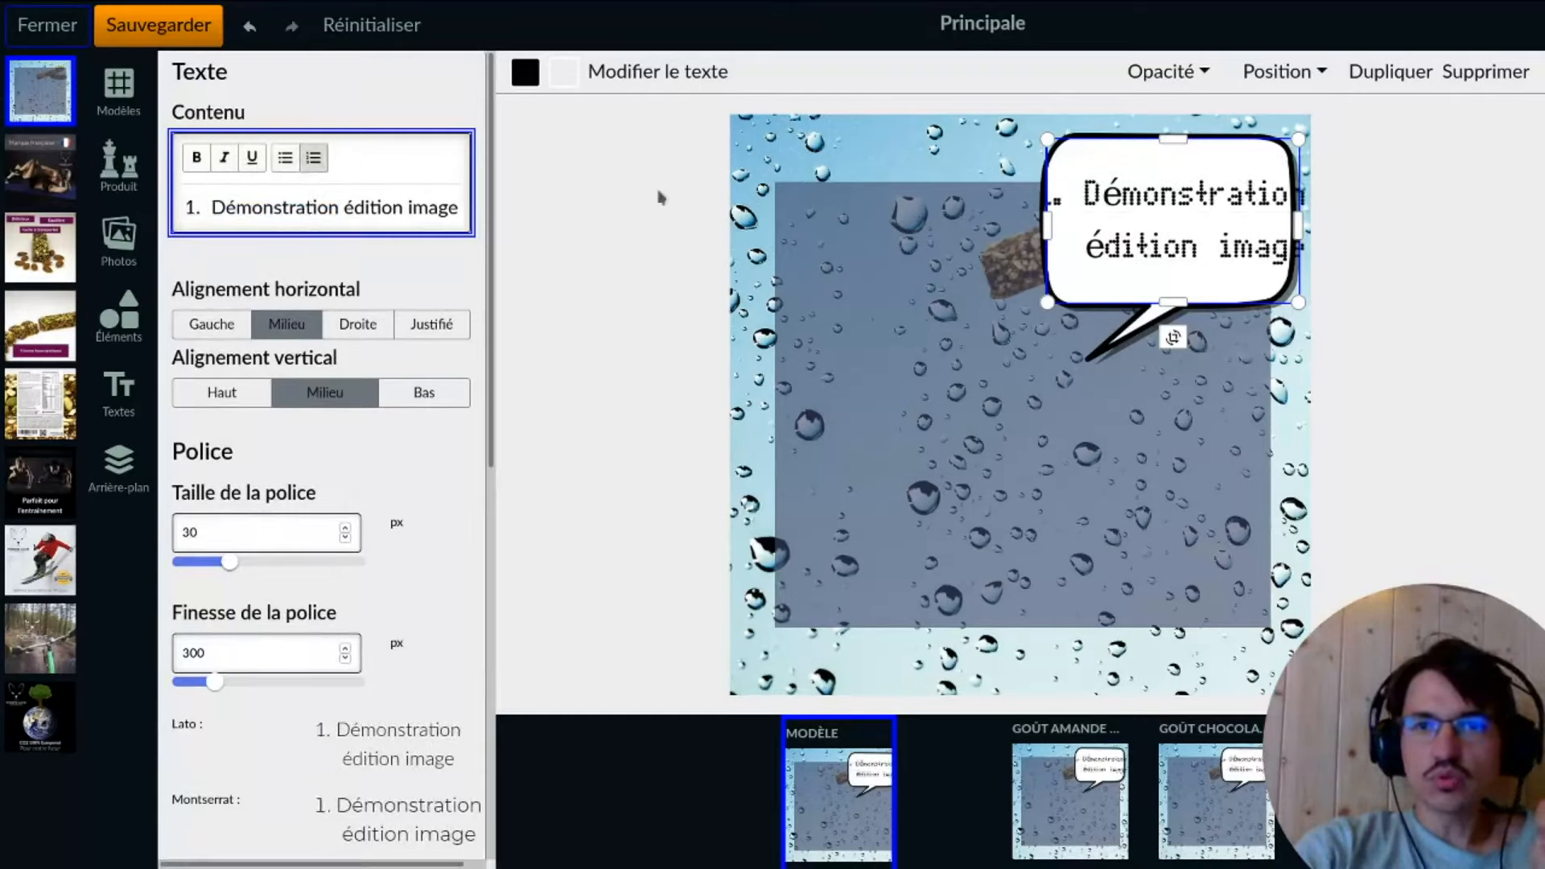
pyautogui.moveTo(1046, 303); pyautogui.dragTo(799, 343)
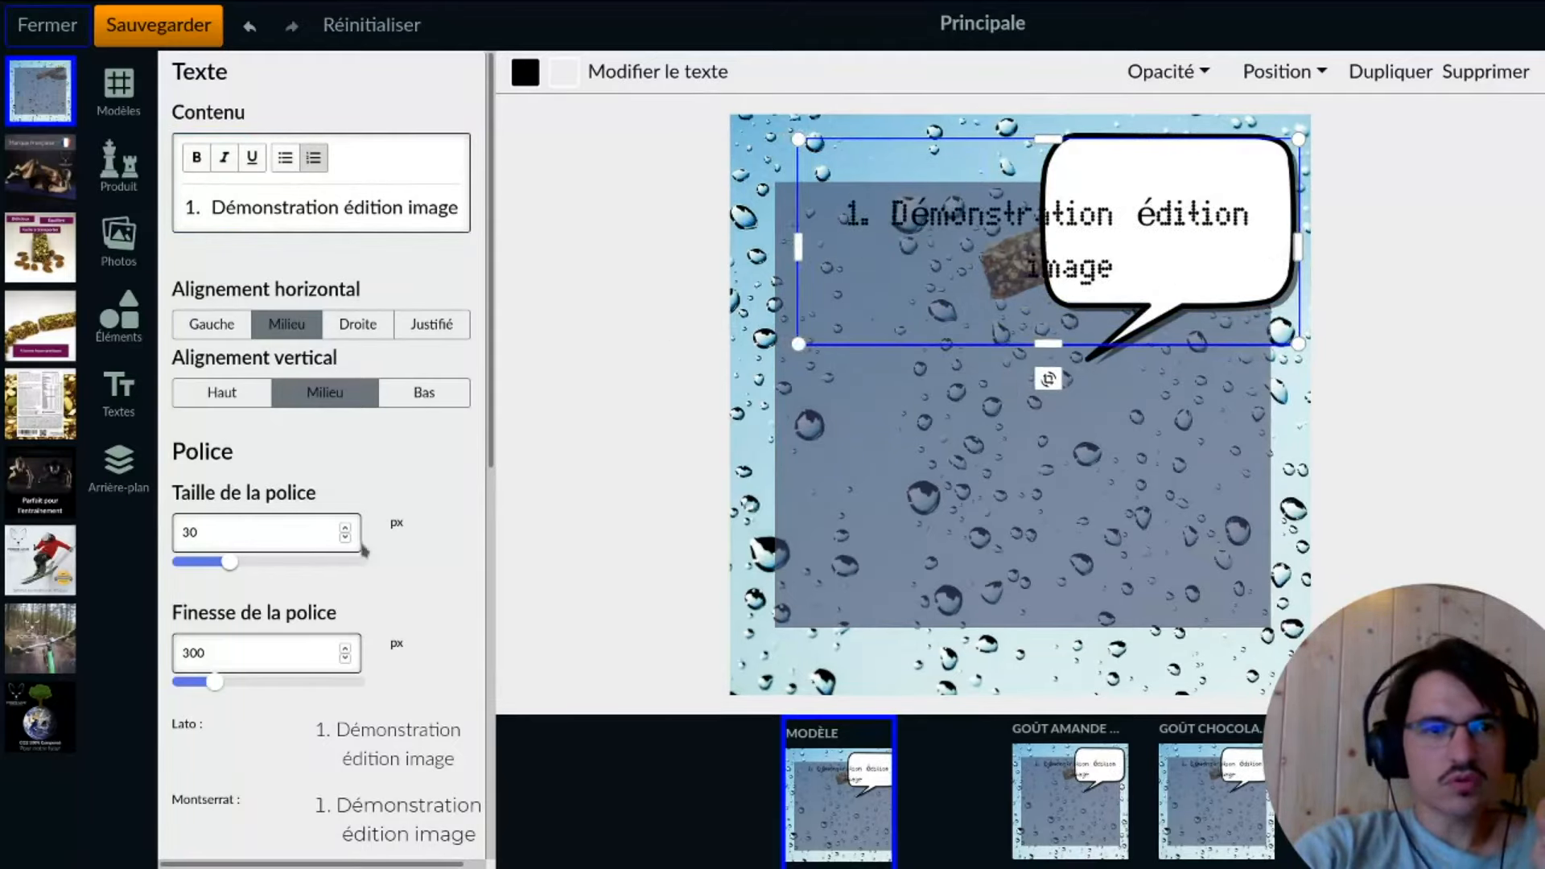
# - Apply the Tomorrow font to the numbered text and fit its box over the translucent rectangle
pyautogui.scroll(-5, 390, 757)
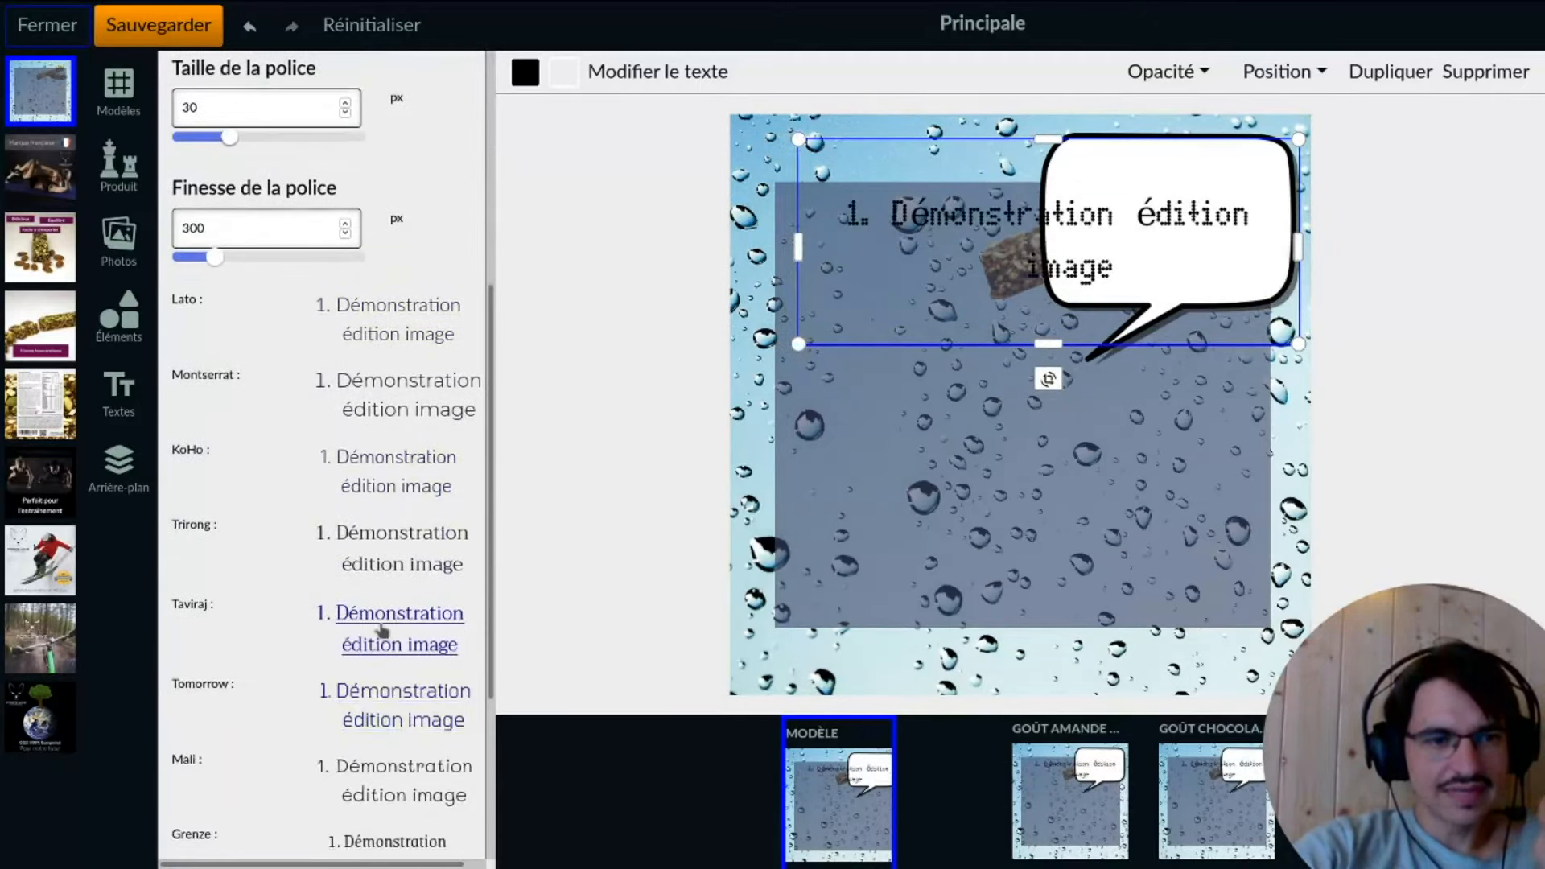
pyautogui.click(400, 697)
pyautogui.scroll(5, 405, 303)
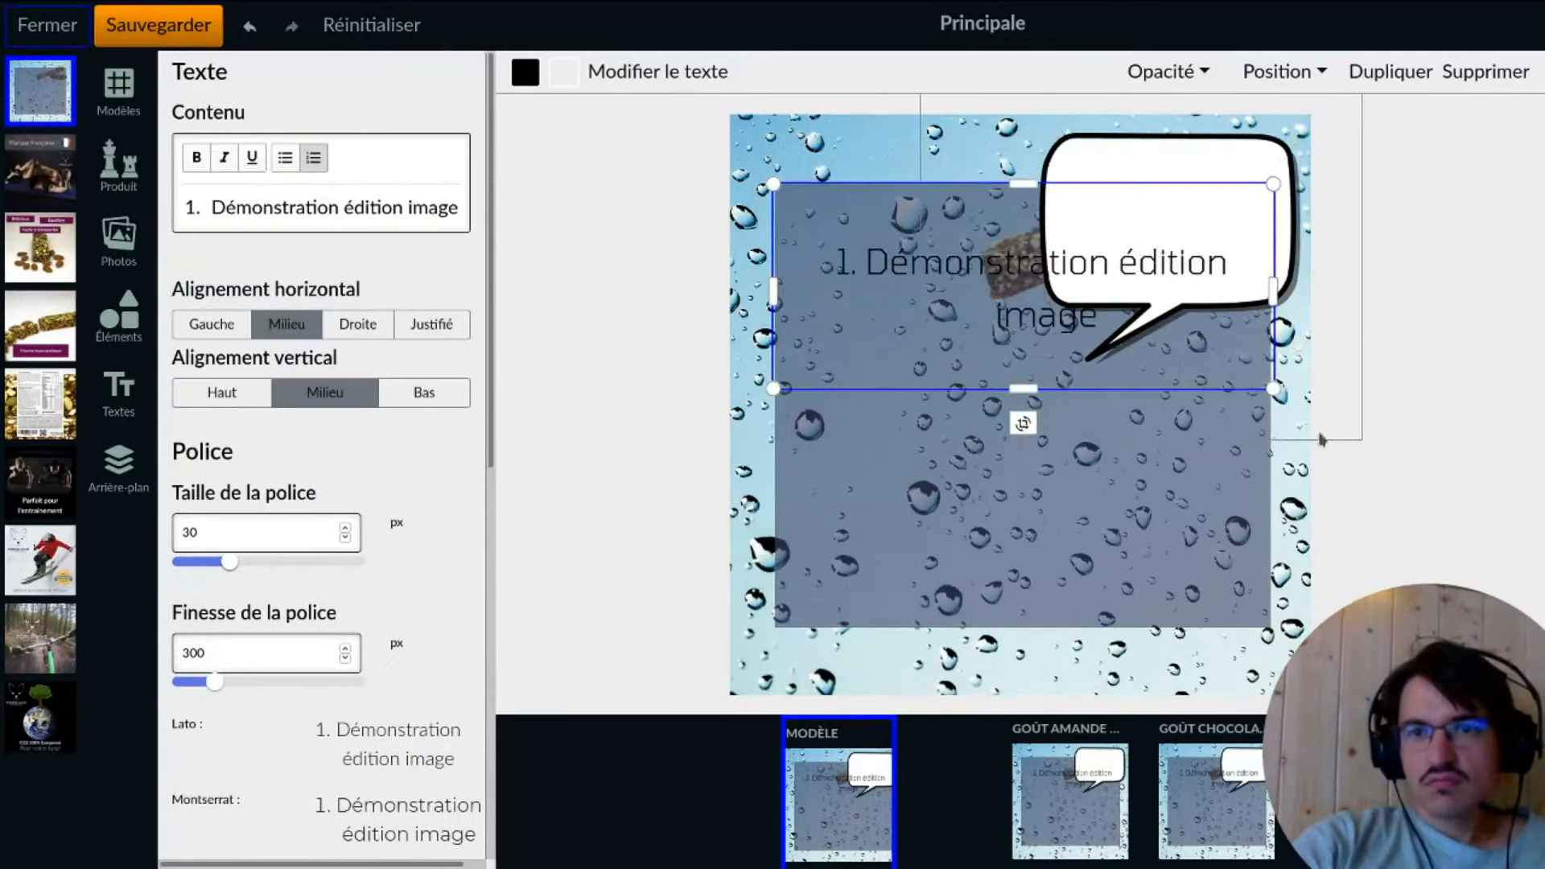
pyautogui.moveTo(1274, 391); pyautogui.dragTo(1278, 638)
# - Delete the speech bubble and recolour the numbered text white (#FFFFFF)
pyautogui.click(1218, 152)
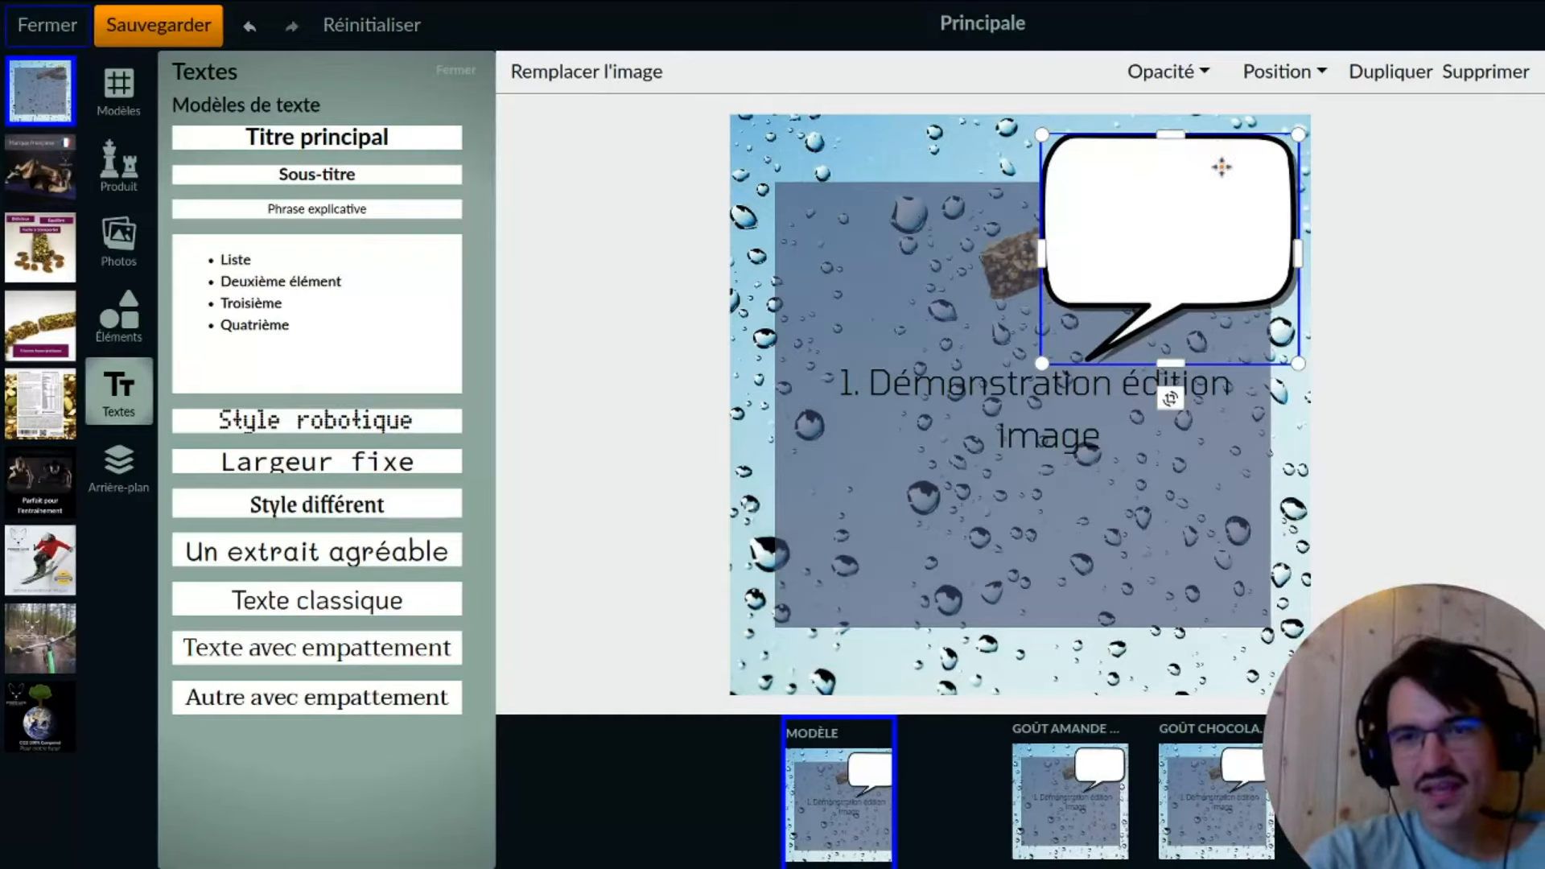
pyautogui.press('Delete')
pyautogui.click(1011, 391)
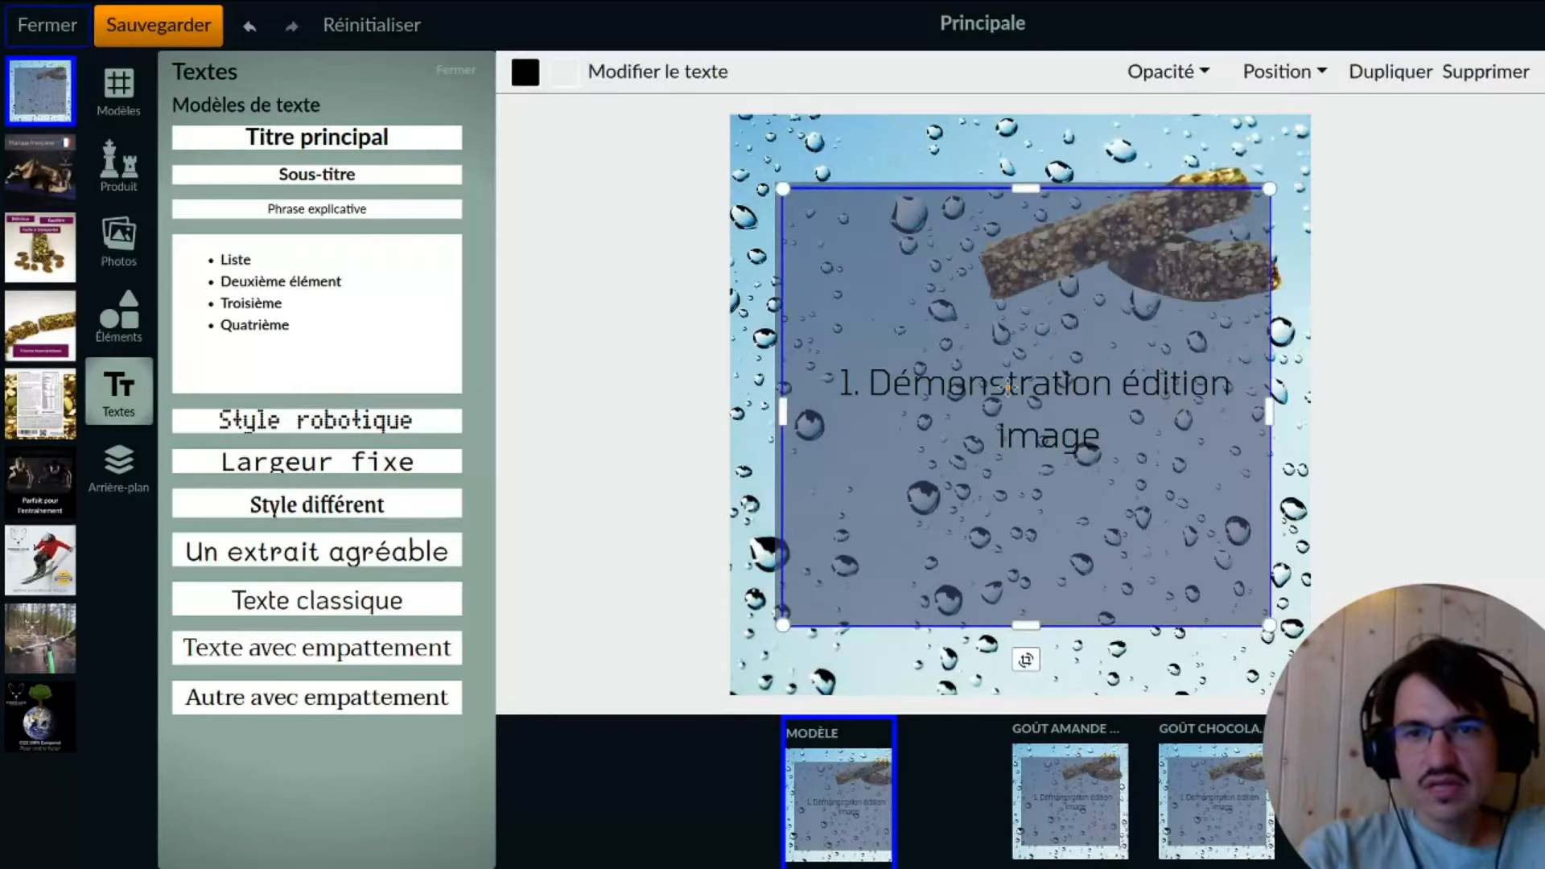
pyautogui.click(525, 73)
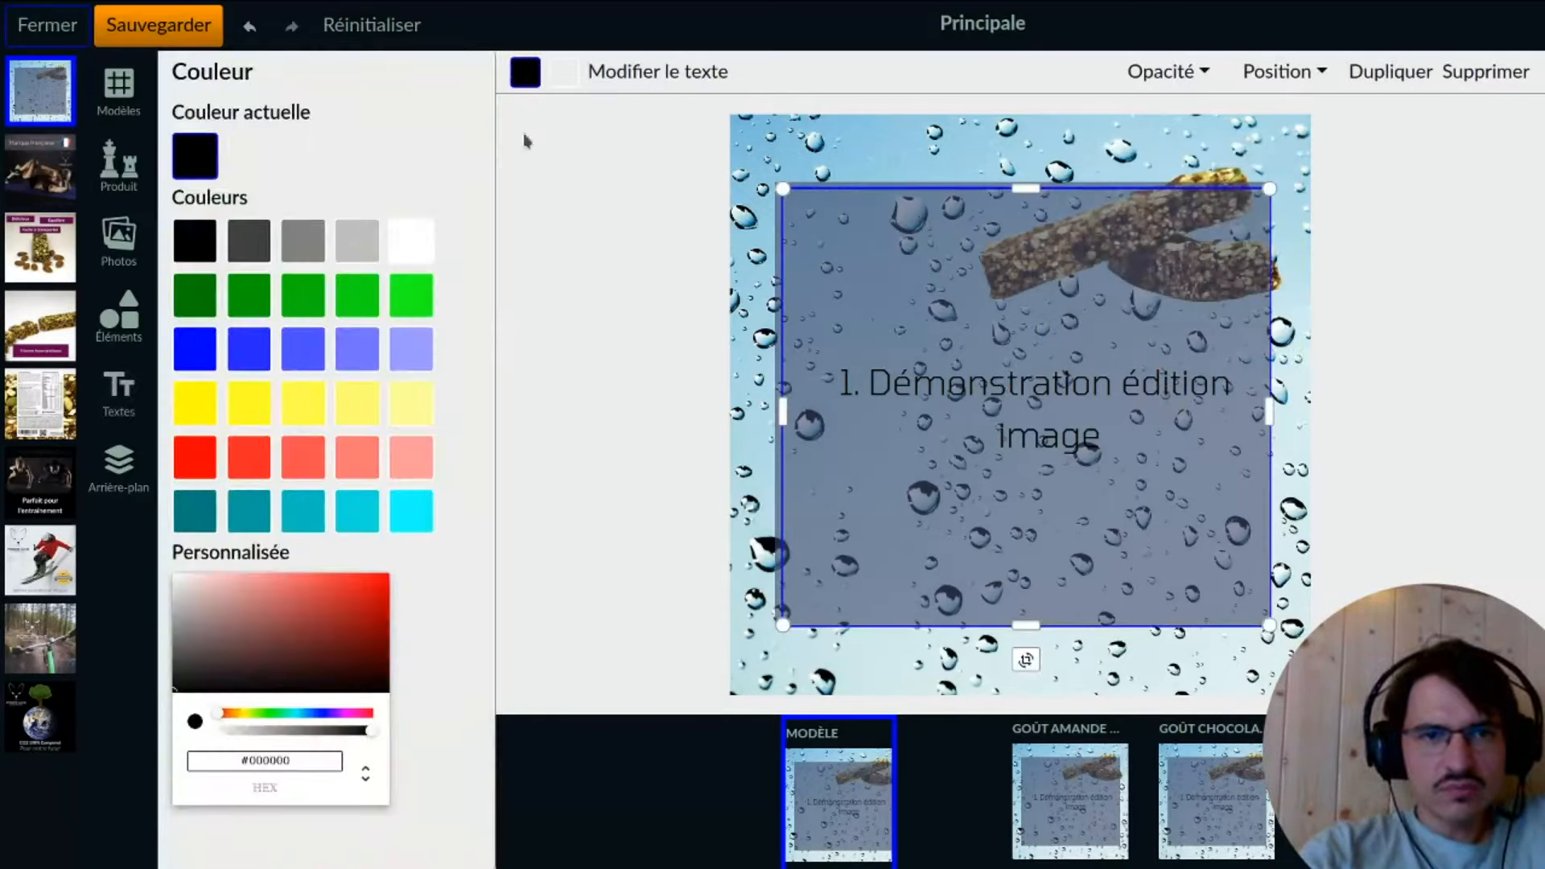
pyautogui.click(411, 241)
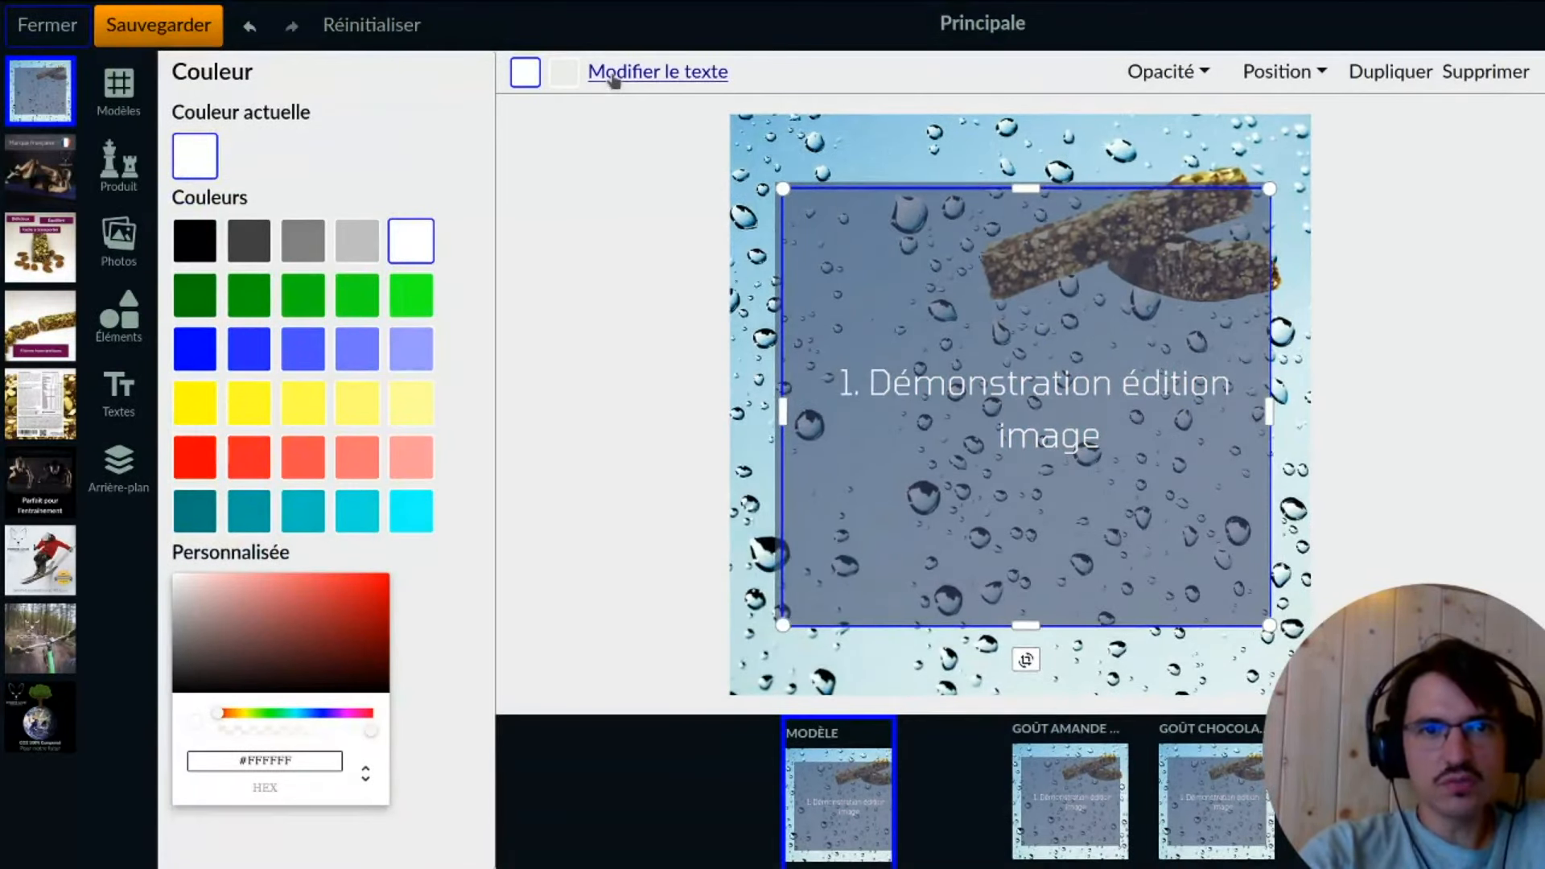
# - Try font weights 500 and 800 on the numbered text and settle on 500
pyautogui.click(614, 71)
pyautogui.scroll(-3, 441, 414)
pyautogui.scroll(-2, 426, 406)
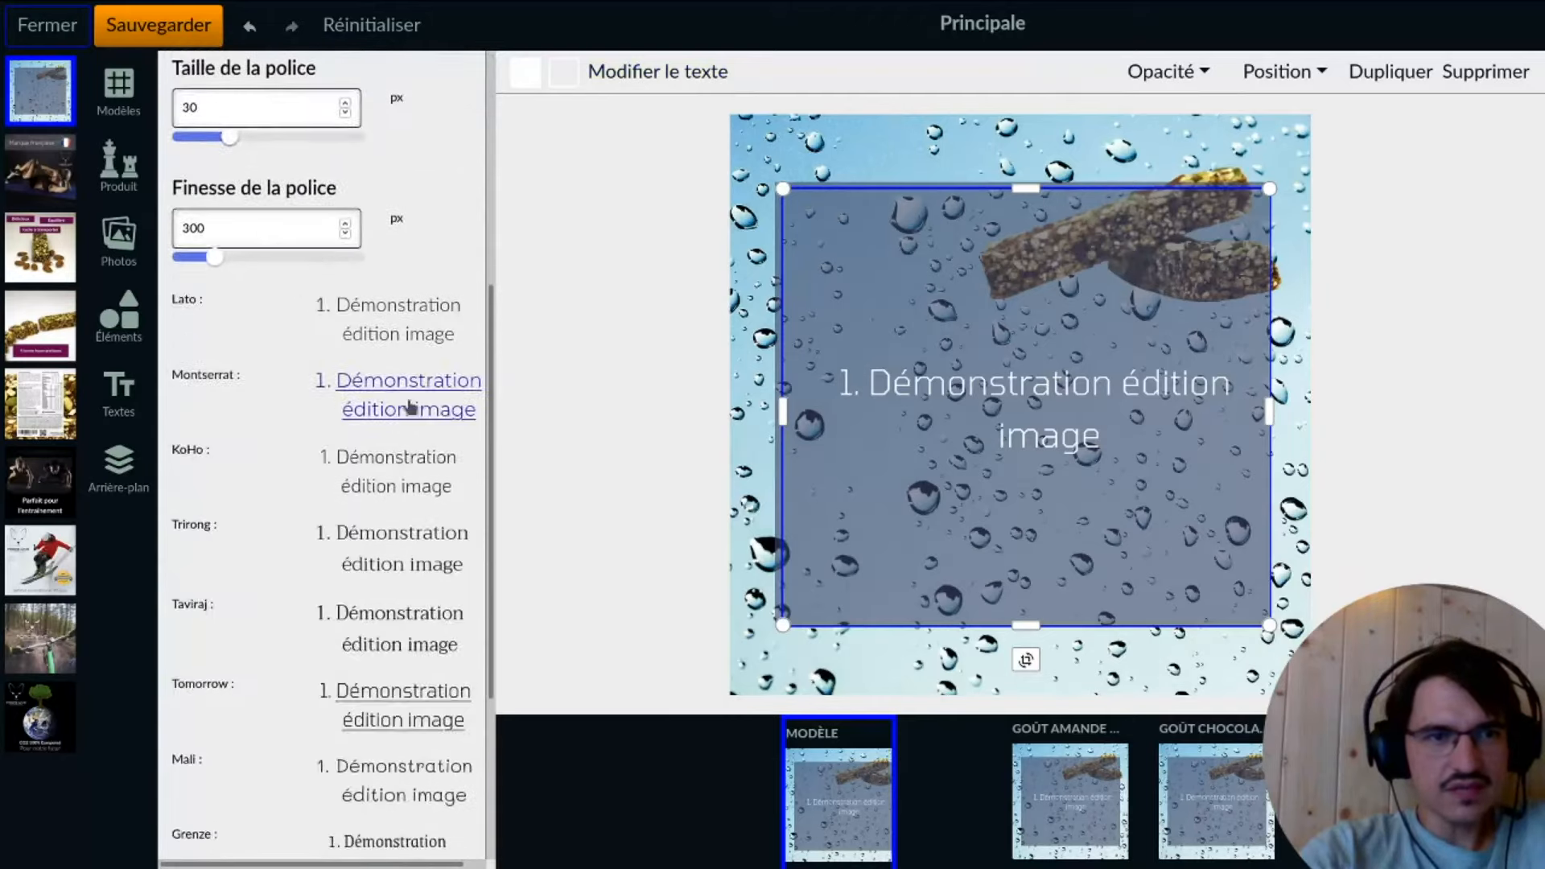
pyautogui.scroll(2, 411, 404)
pyautogui.click(272, 431)
pyautogui.scroll(7, 272, 431)
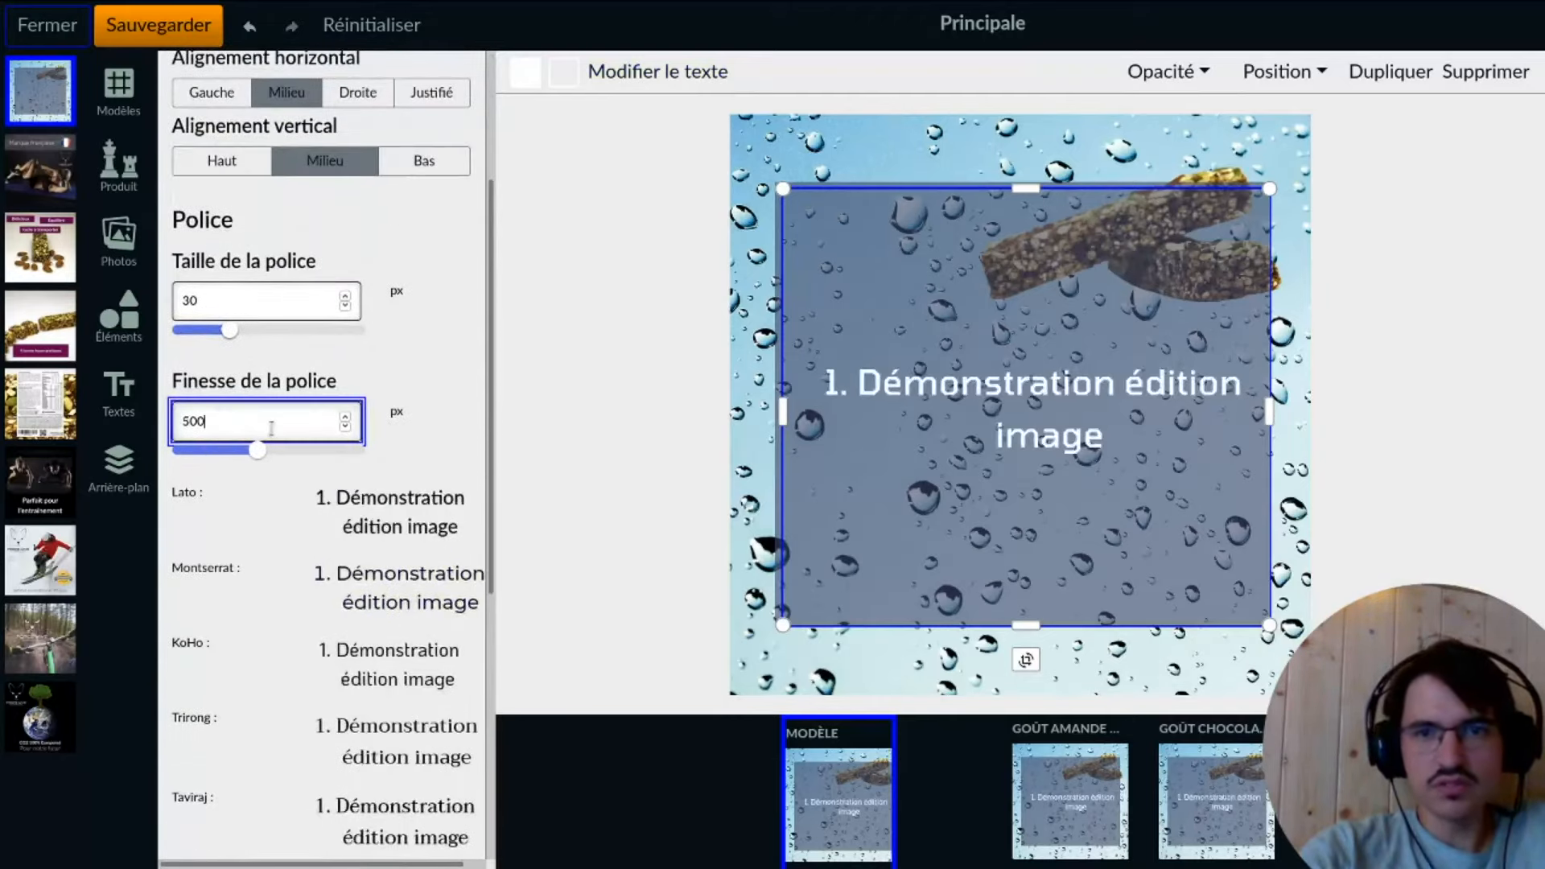
pyautogui.scroll(-3, 274, 434)
pyautogui.scroll(2, 317, 442)
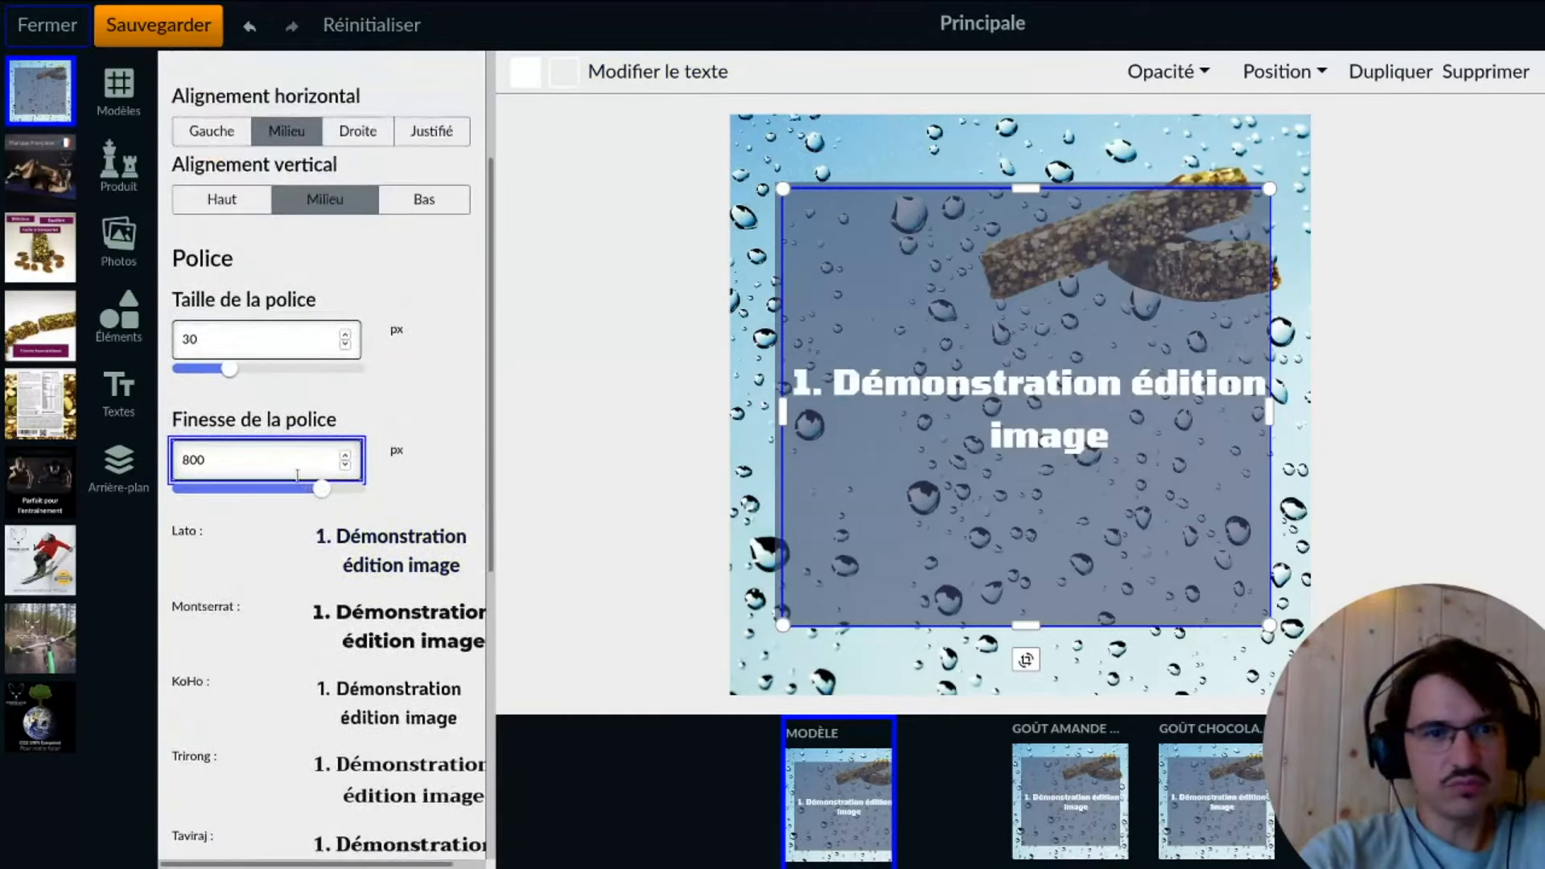
pyautogui.scroll(-3, 287, 460)
pyautogui.scroll(3, 414, 460)
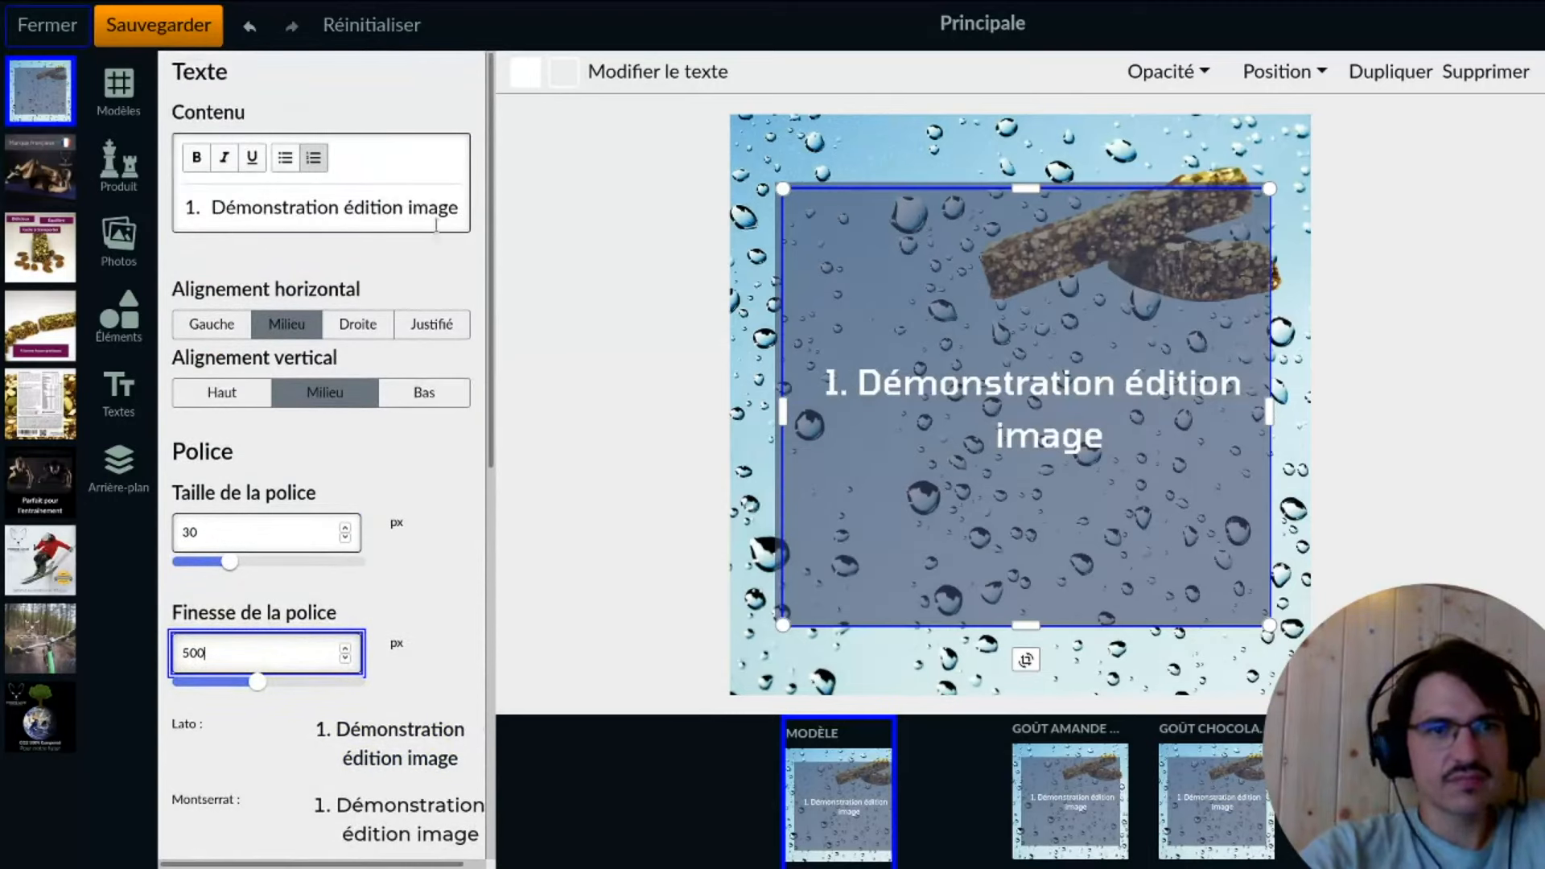
# - Add the numbered items "Démonstration ajout photo produit" and "Démonstration rendre transparent une image" and extend the text box's upper-left corner slightly outward
pyautogui.click(446, 209)
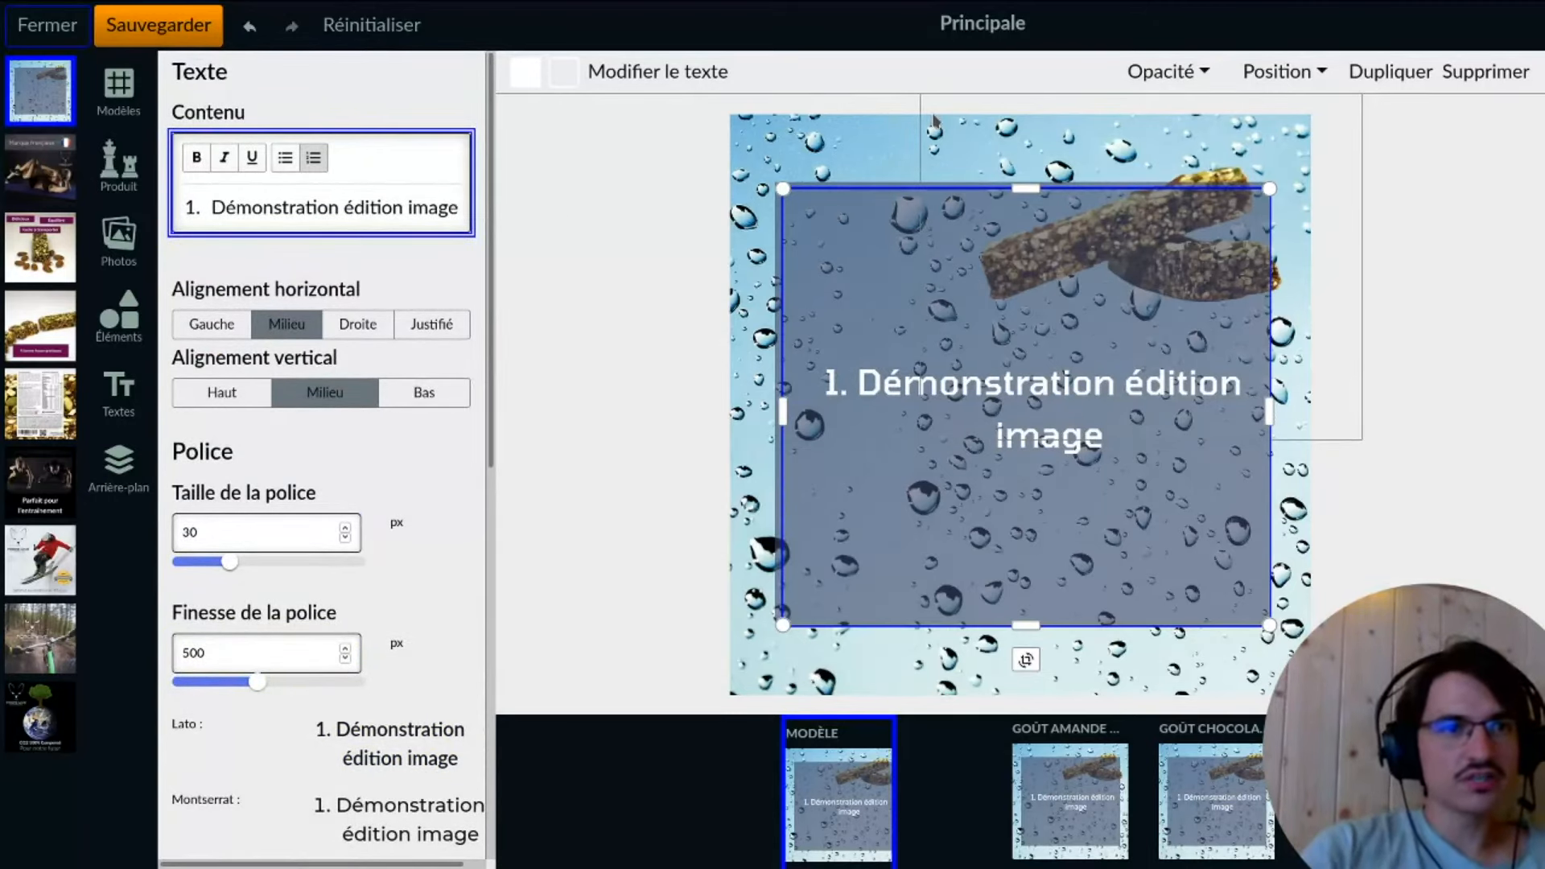
pyautogui.press('Return')
pyautogui.write('Démonstration ajout photo produit')
pyautogui.press('Return')
pyautogui.write('Démonstrati')
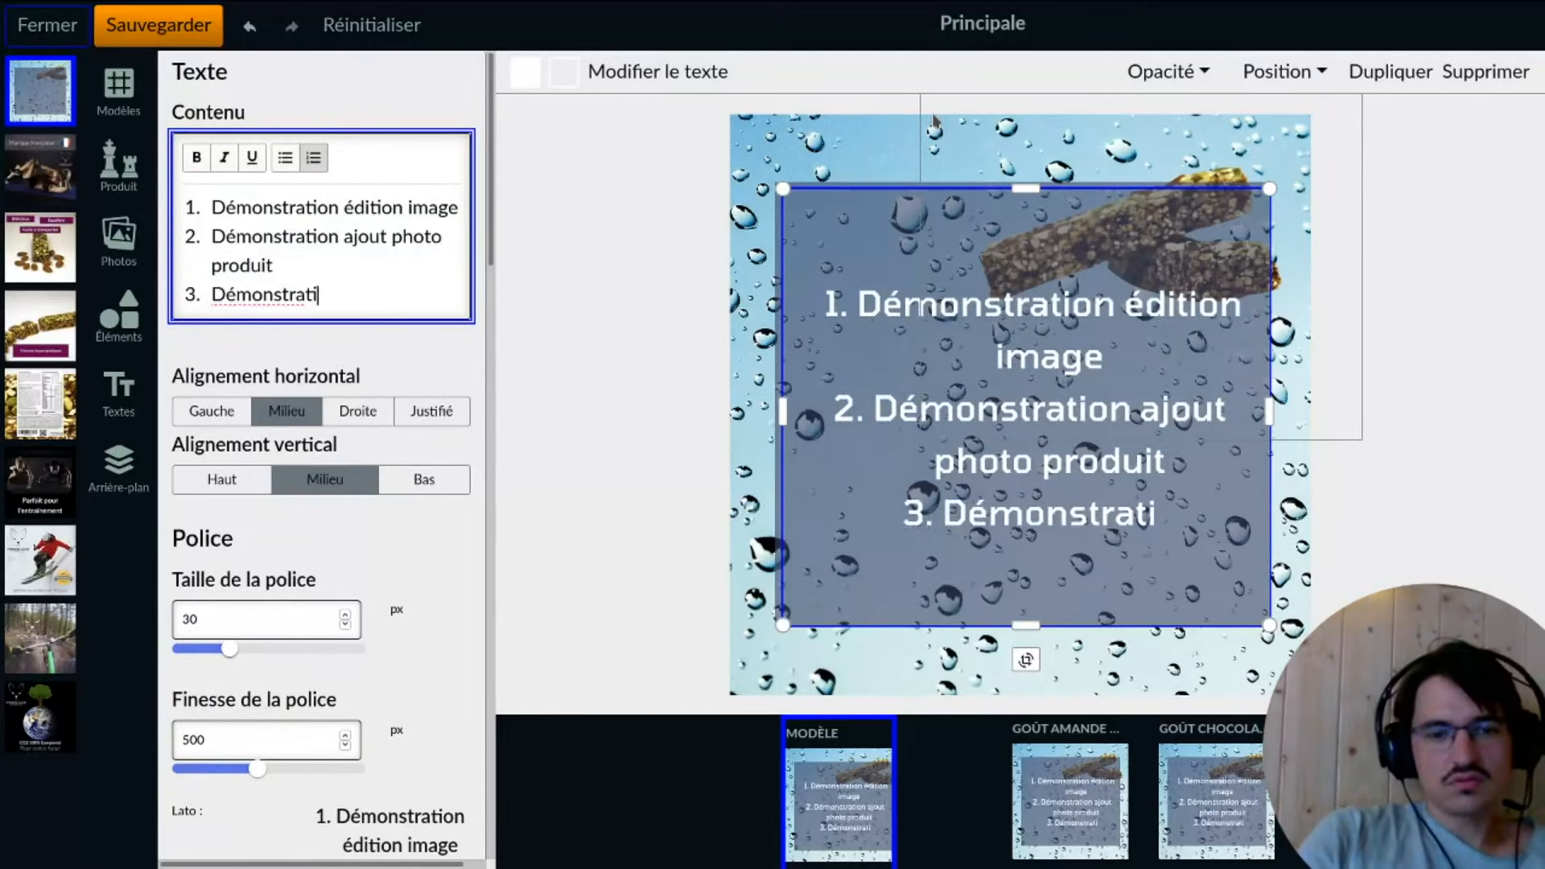
pyautogui.write('on rendre tras')
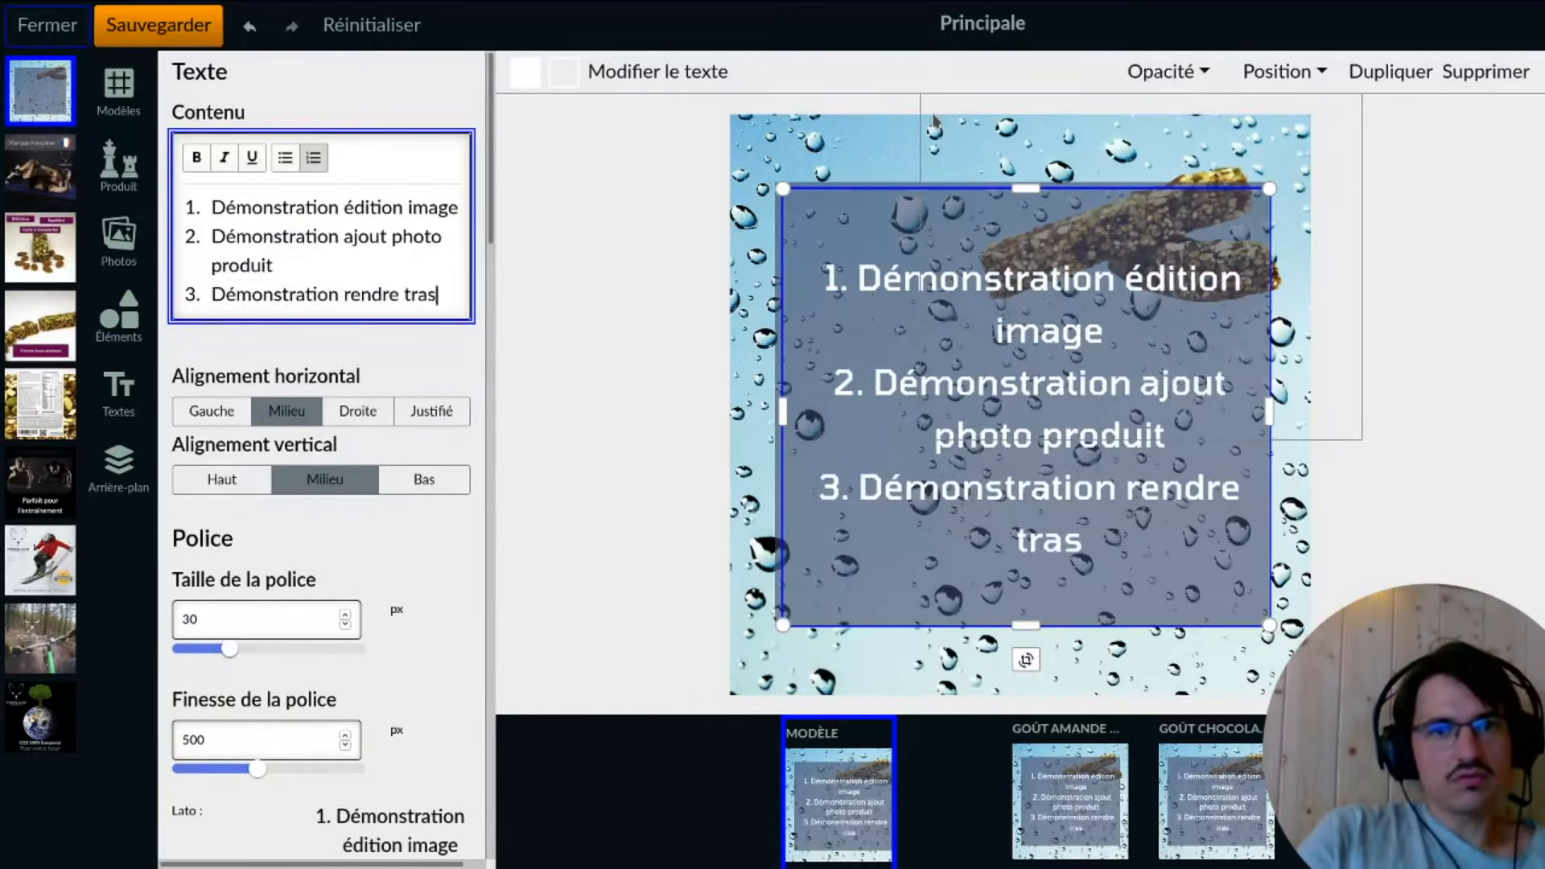
pyautogui.write('ansparent une image')
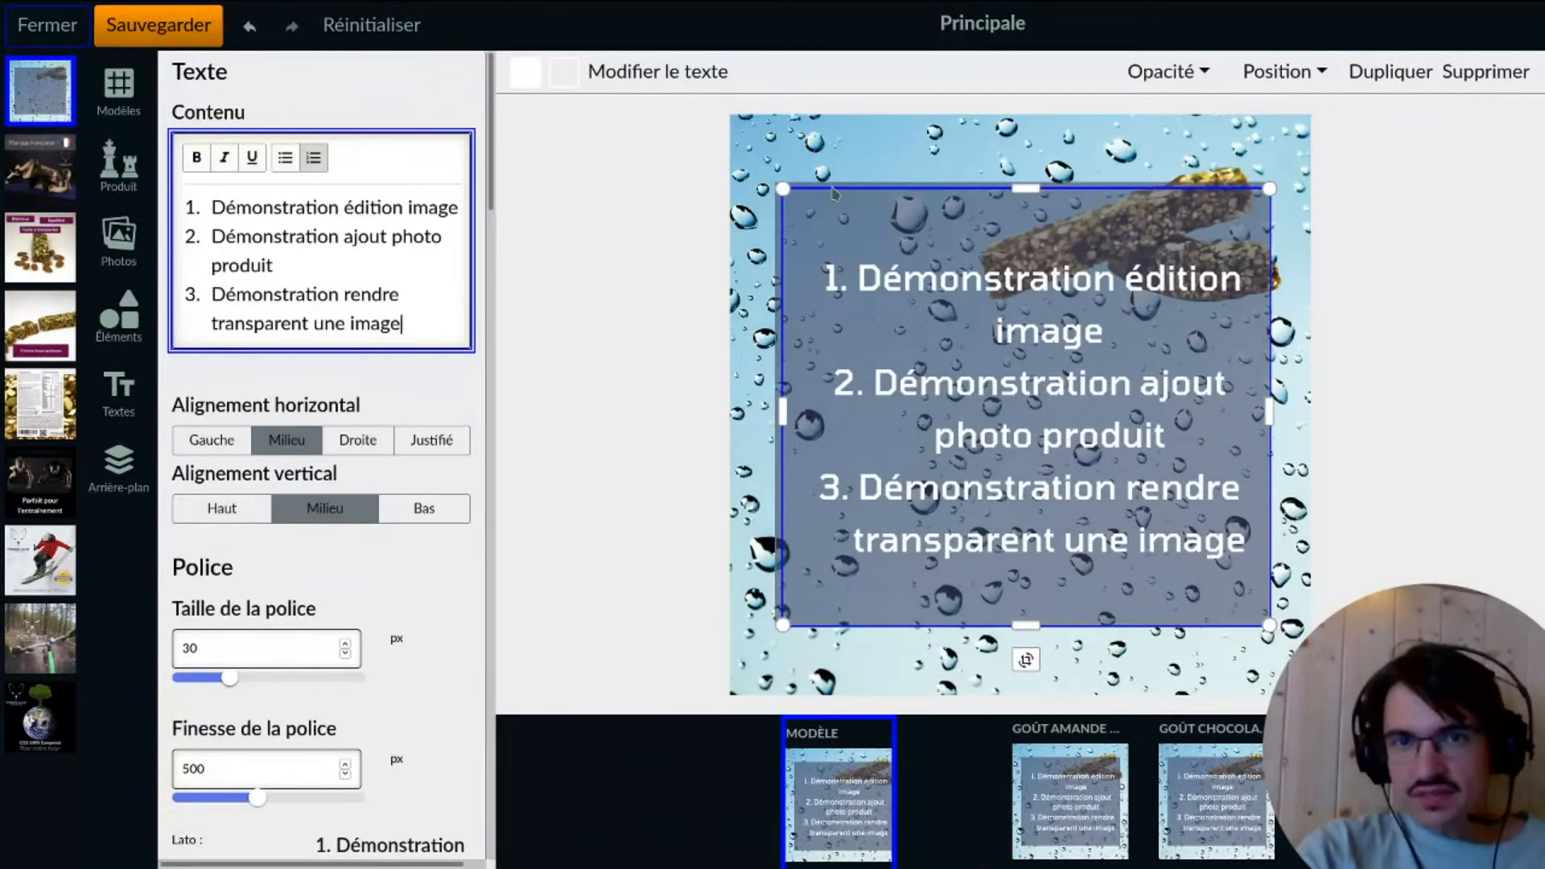
pyautogui.moveTo(786, 190); pyautogui.dragTo(778, 186)
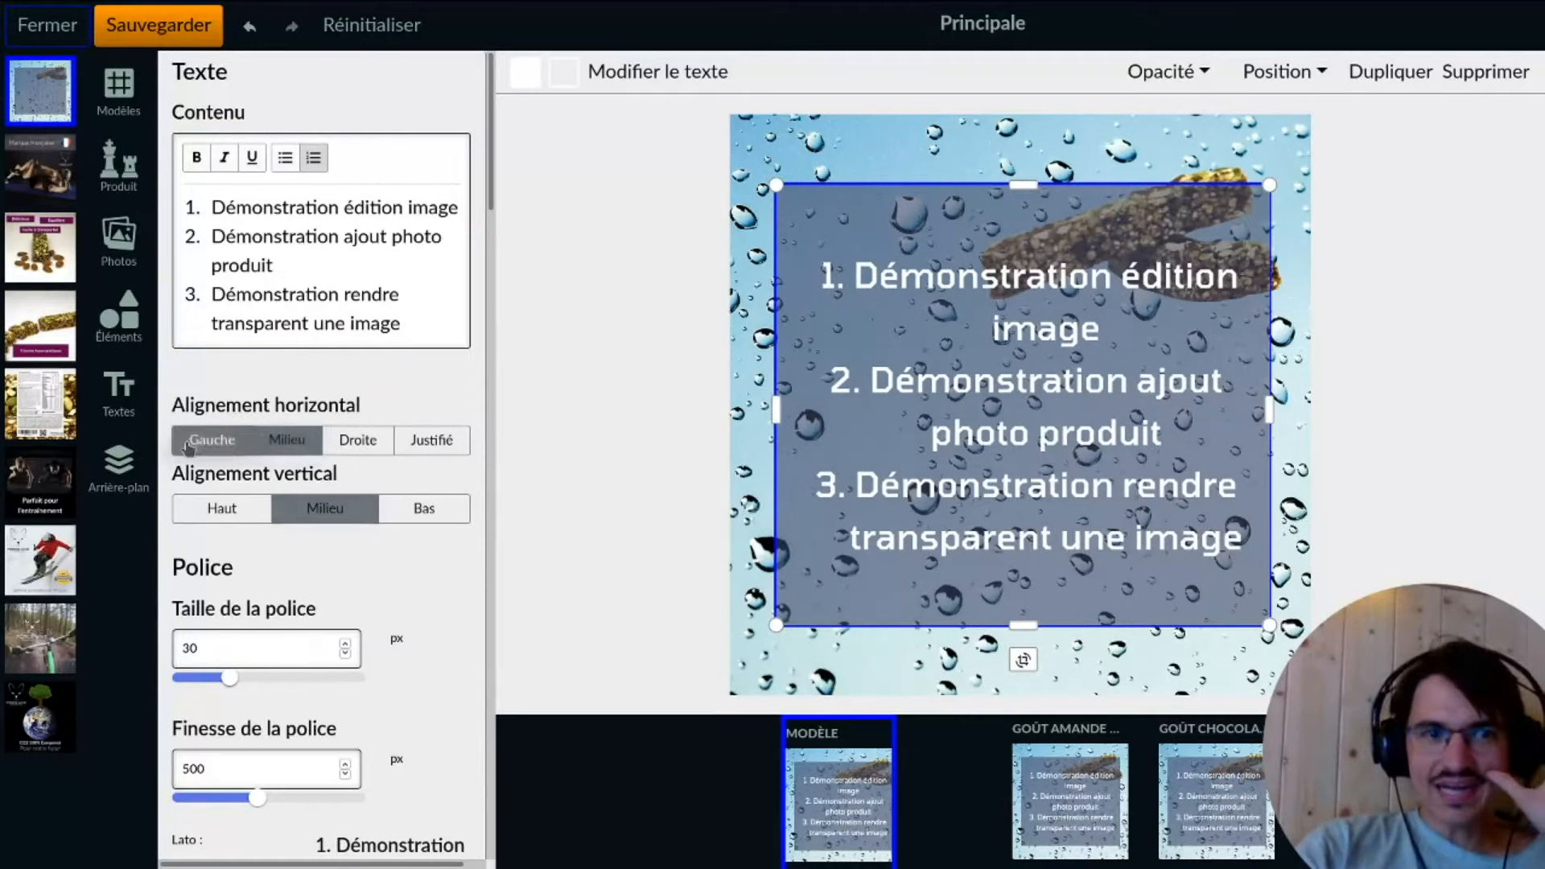
# - Try the left, centre, right and justified horizontal alignments on the numbered list and settle on left
pyautogui.click(226, 448)
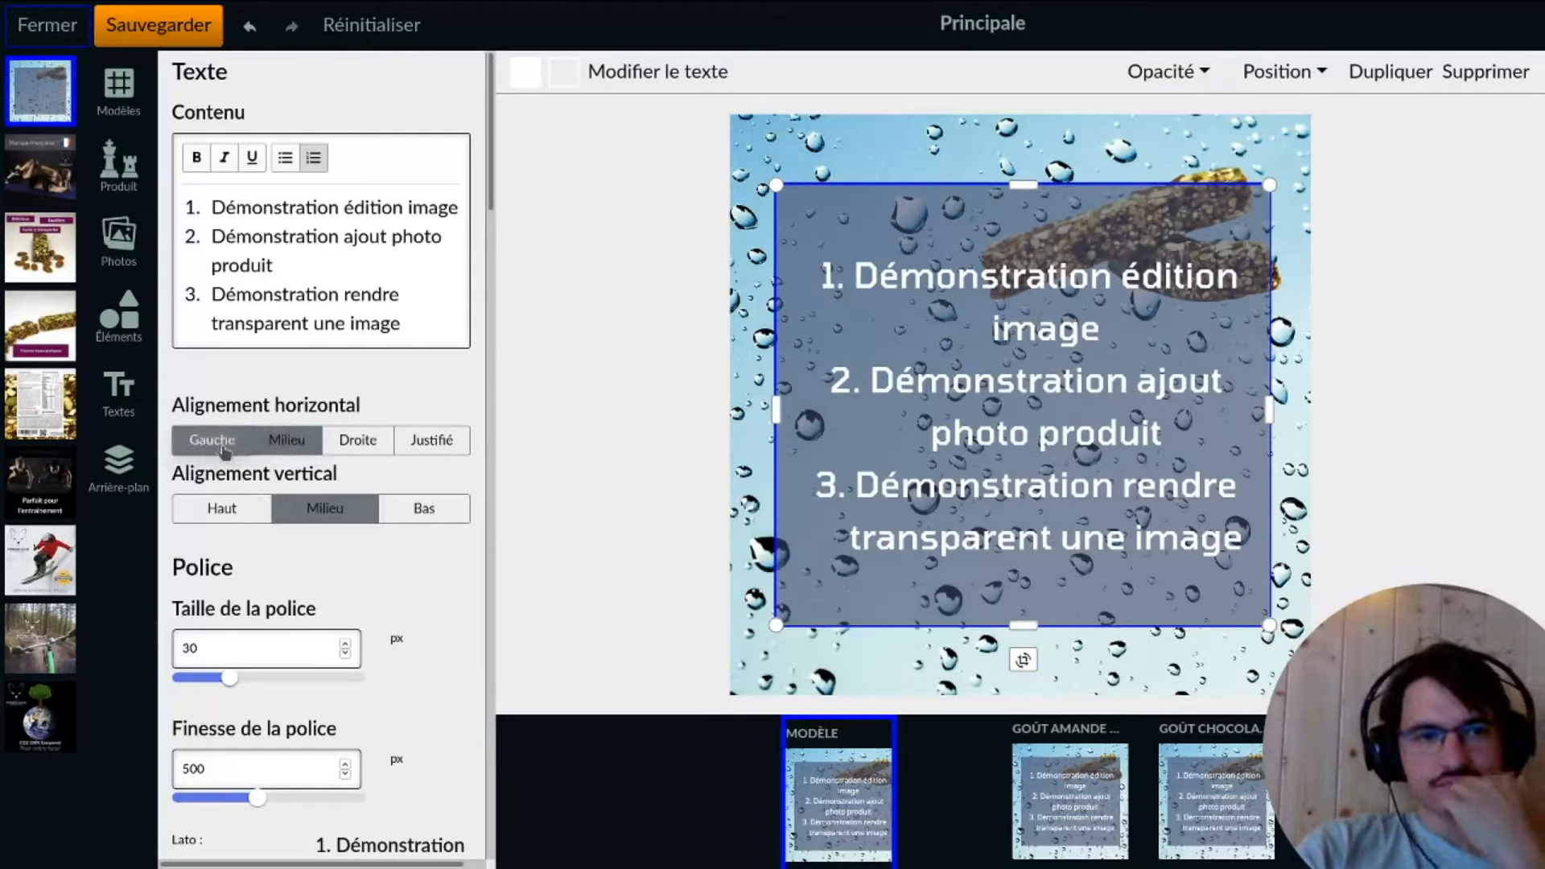
pyautogui.click(272, 445)
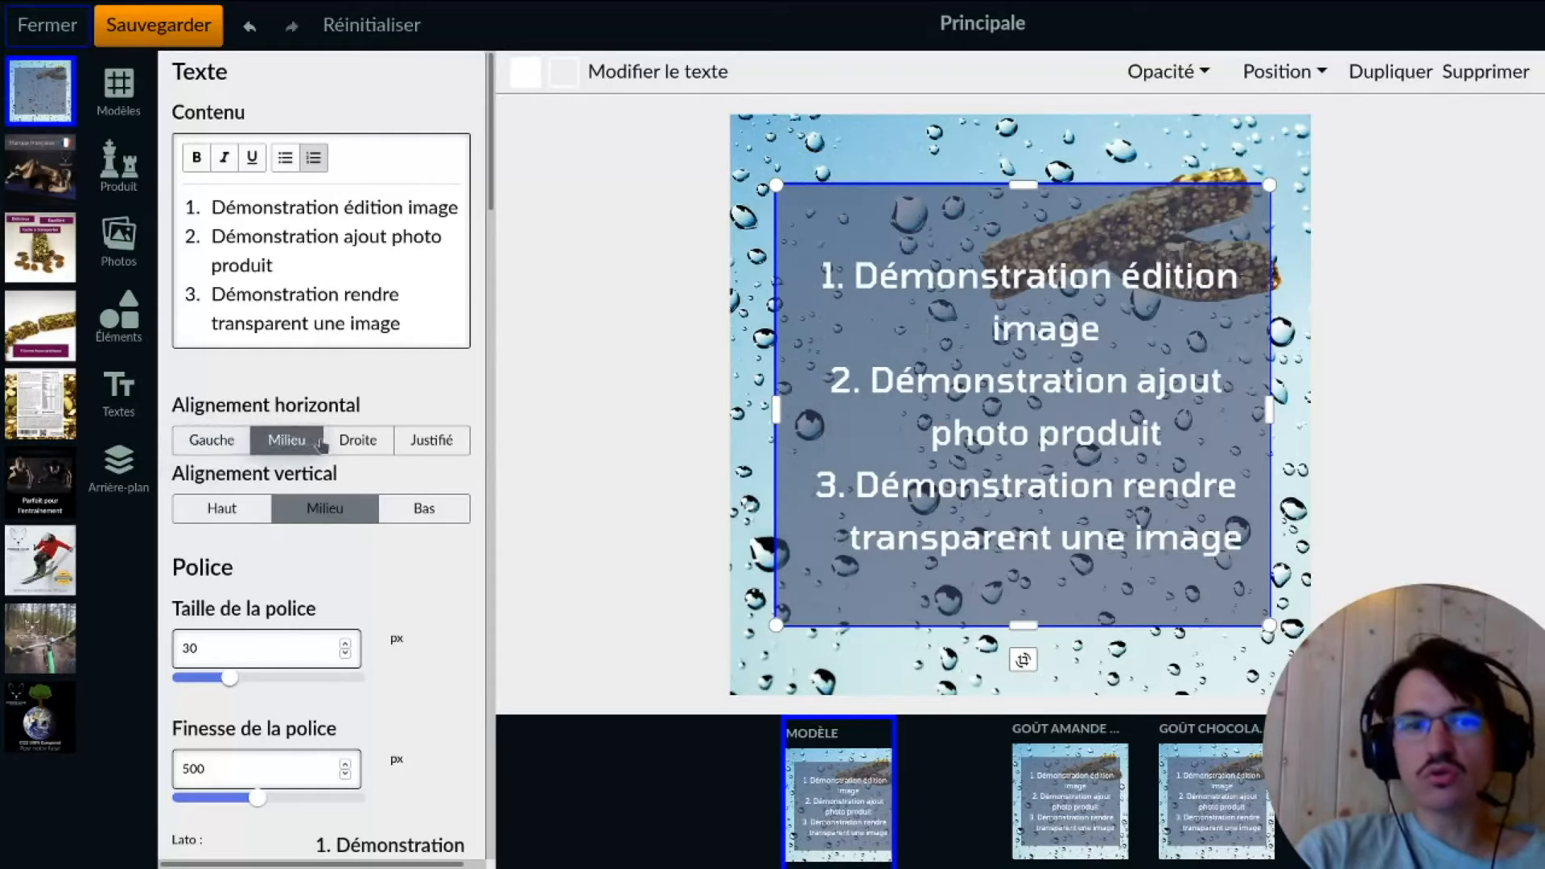
pyautogui.click(385, 441)
pyautogui.click(409, 439)
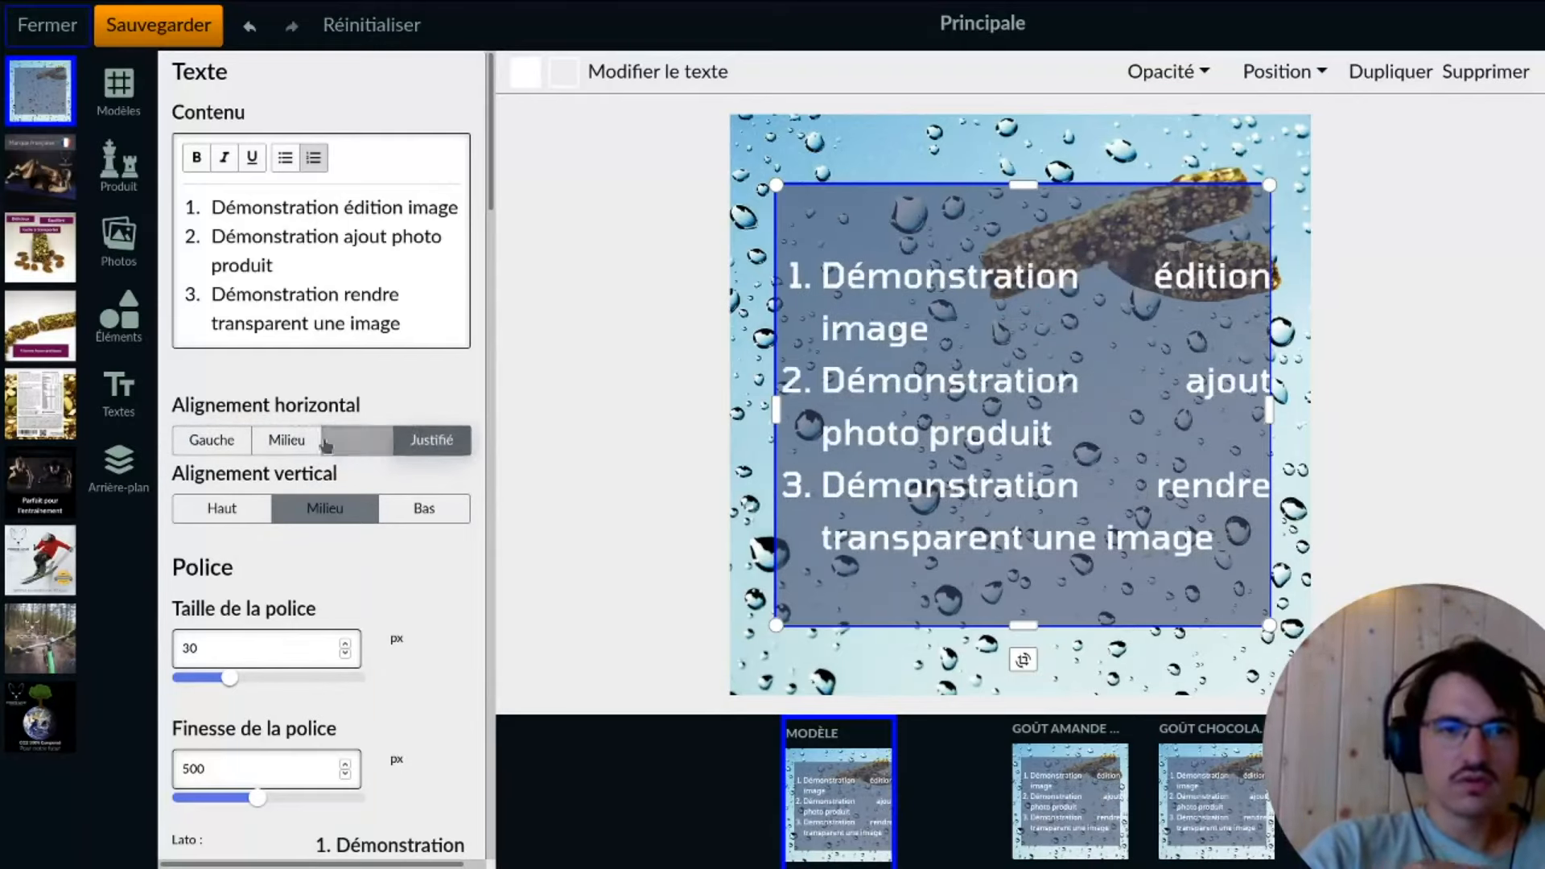
pyautogui.click(216, 439)
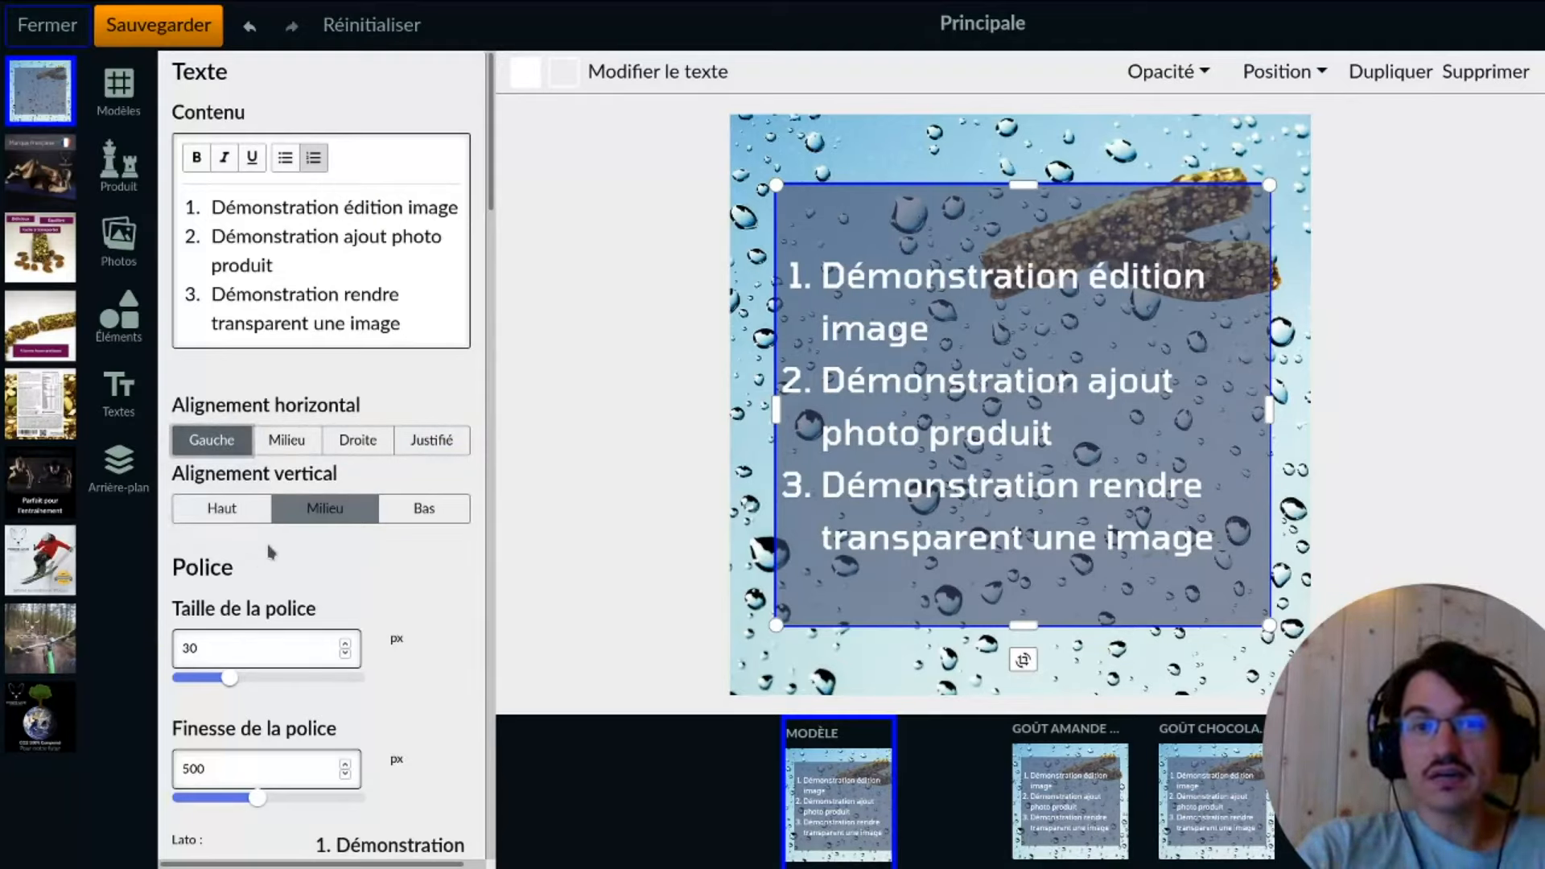
# - Try the top, bottom and middle vertical alignments on the numbered list and undo the last alignment change
pyautogui.click(245, 513)
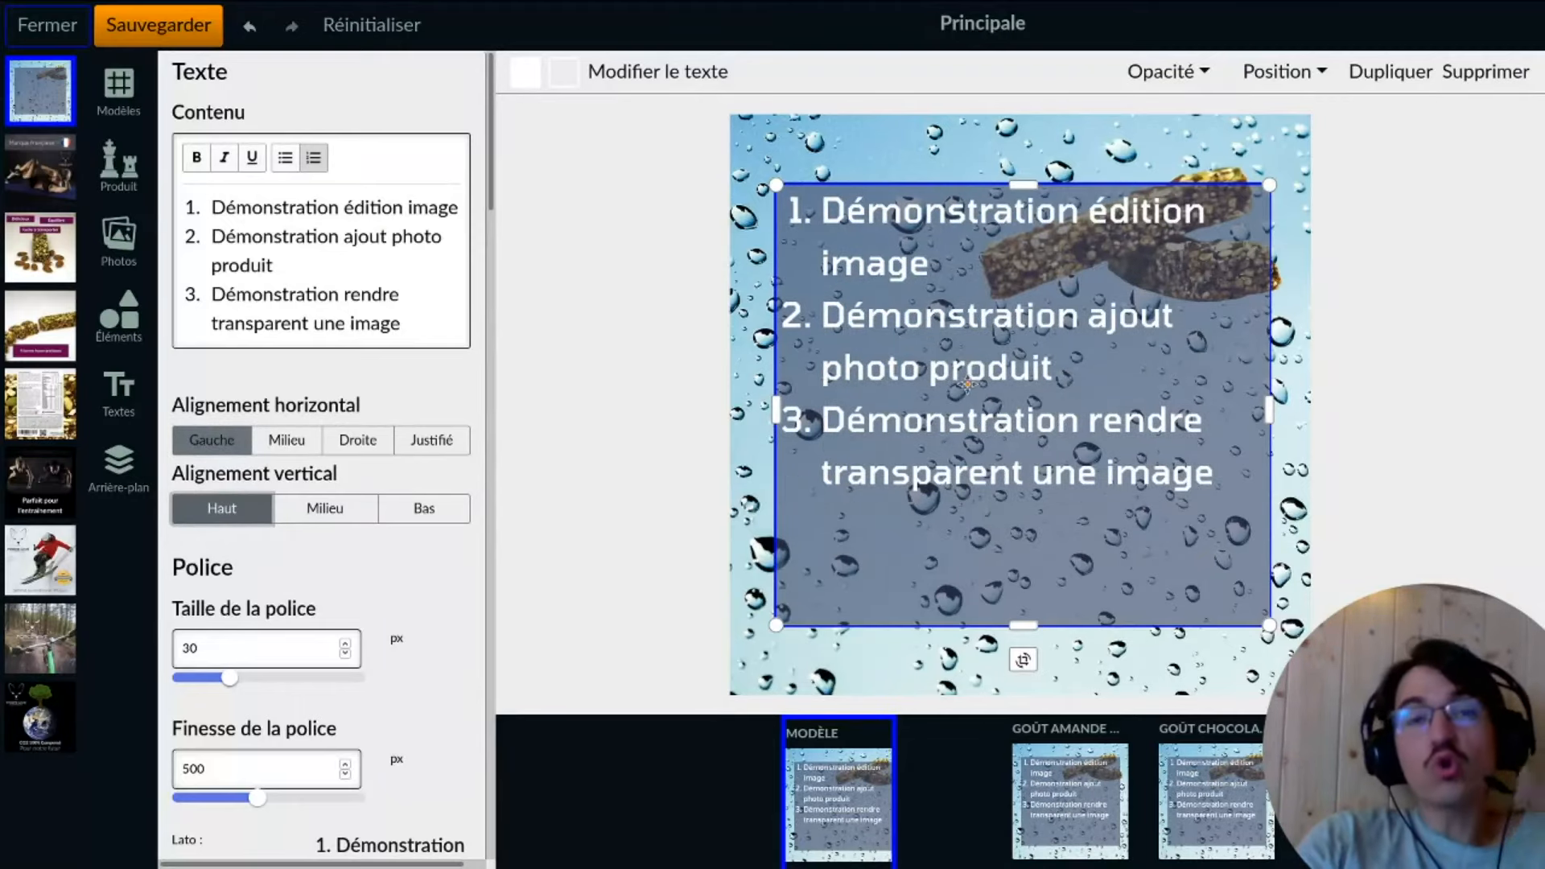
pyautogui.click(411, 515)
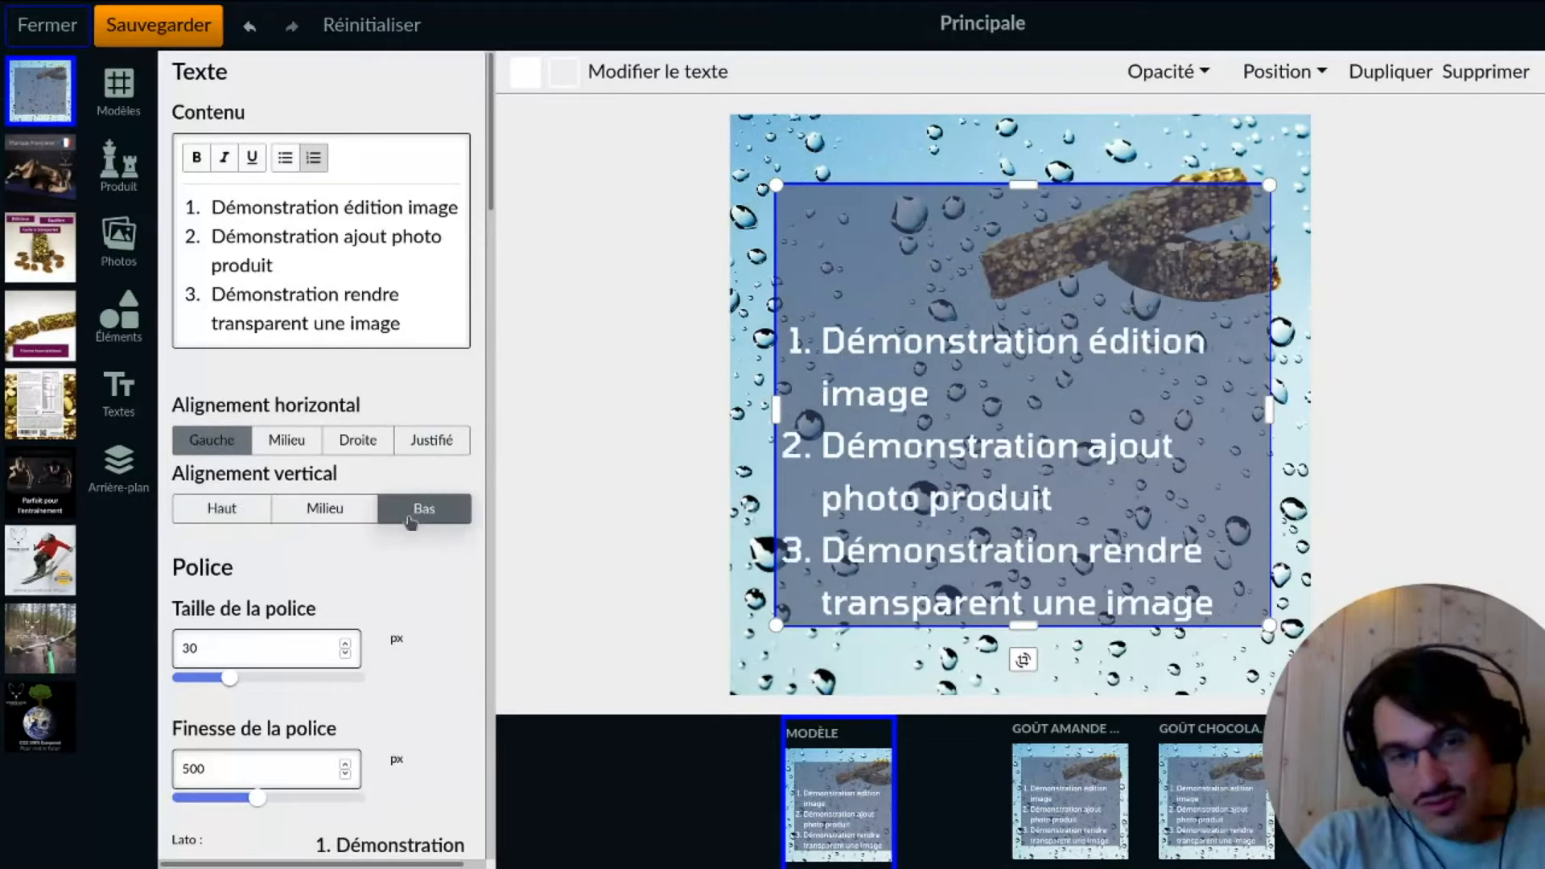
pyautogui.click(321, 521)
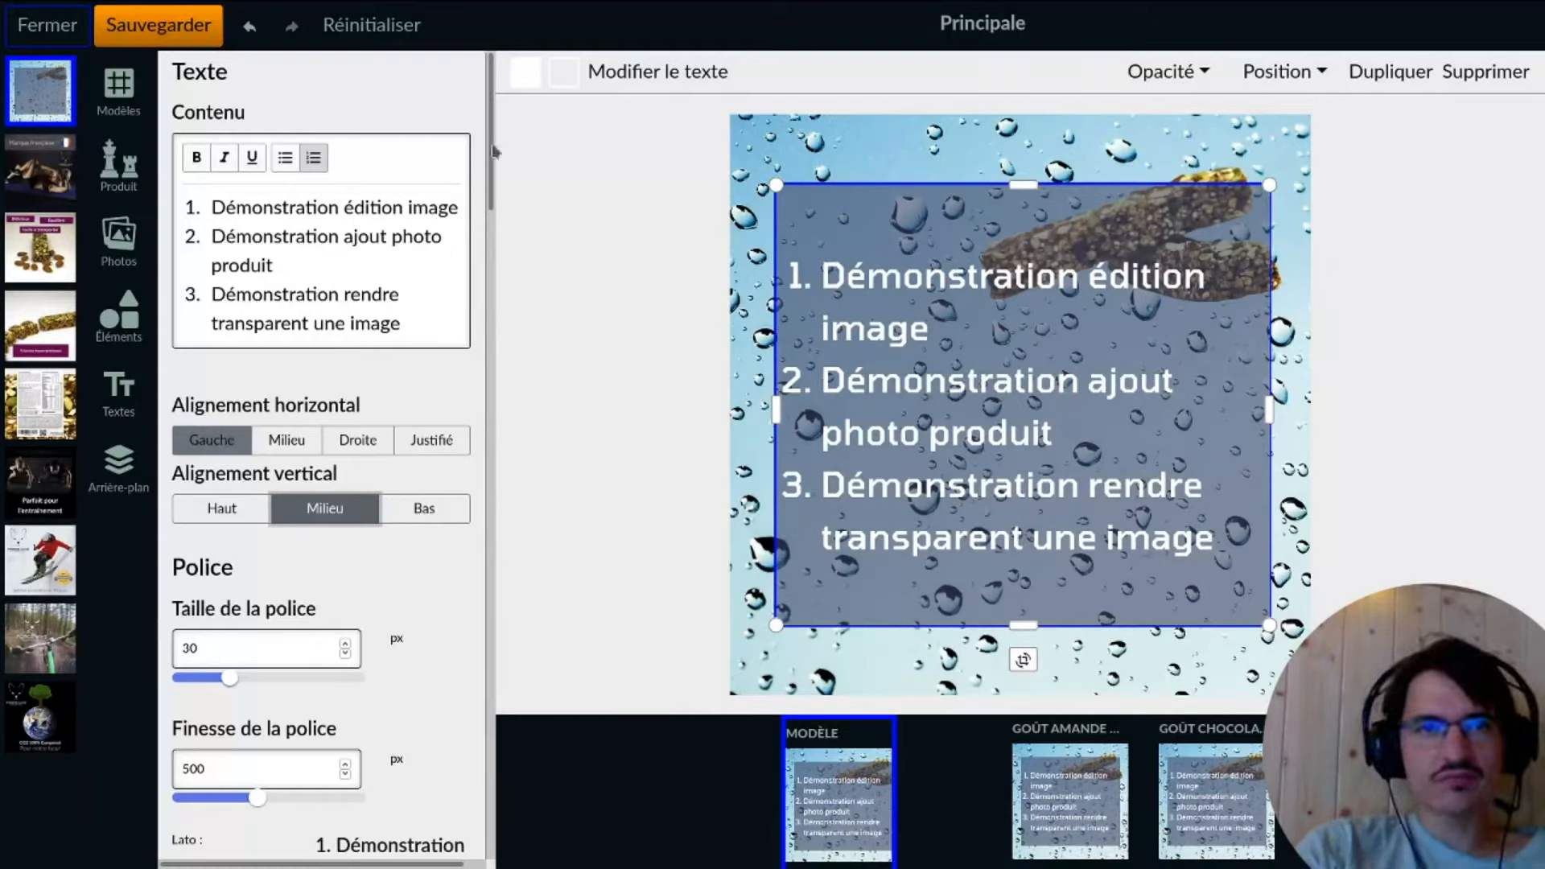
pyautogui.click(251, 28)
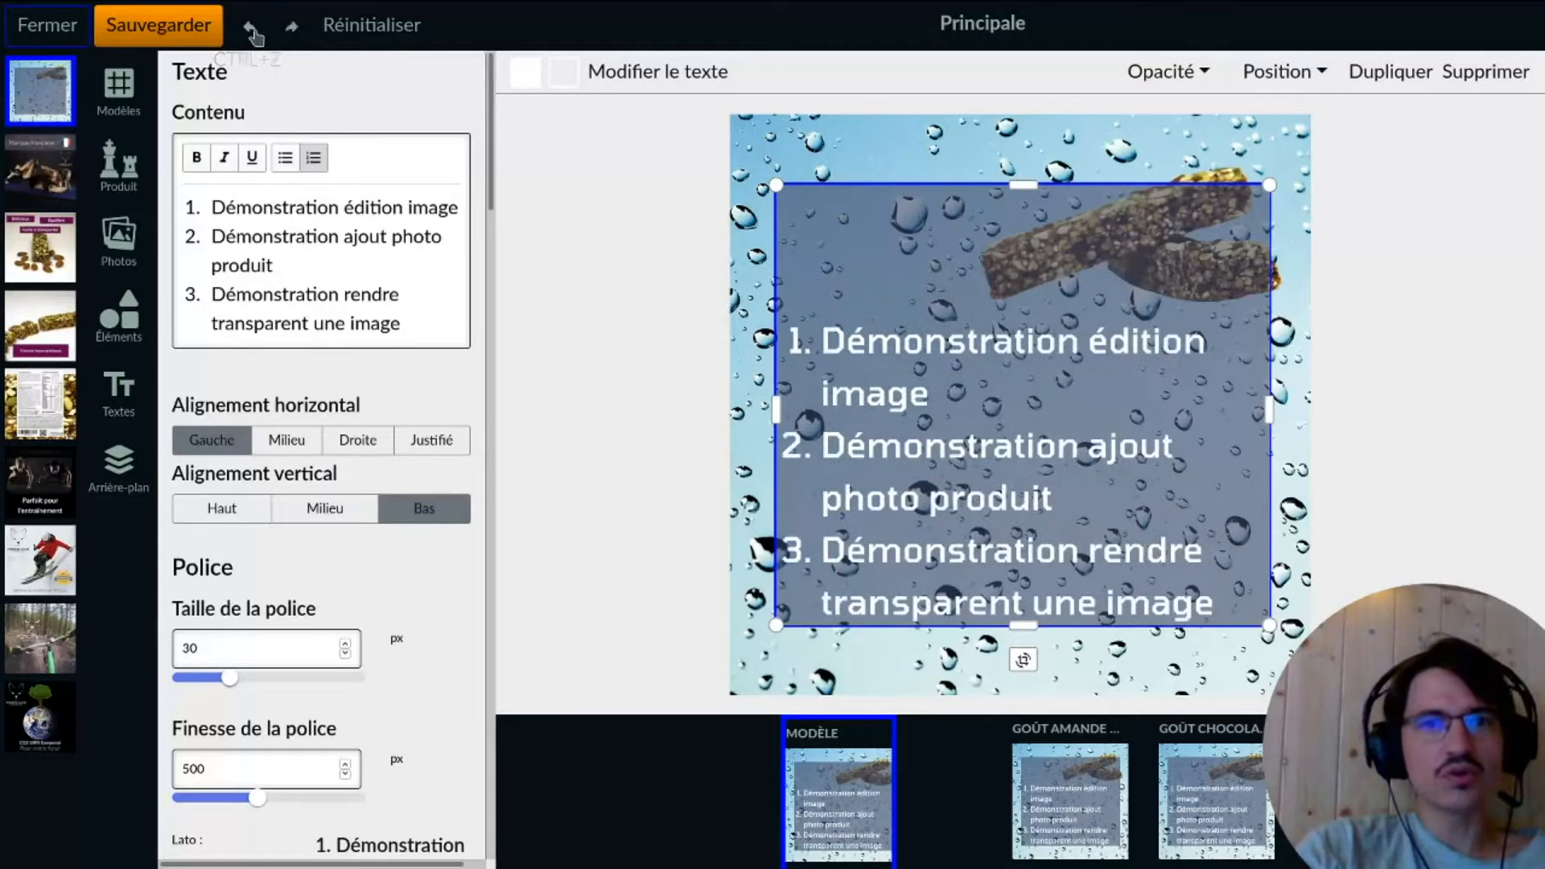
# - Try redoing and undoing the last change, and reset the main image to discard its unsaved edits
pyautogui.click(291, 27)
pyautogui.click(250, 27)
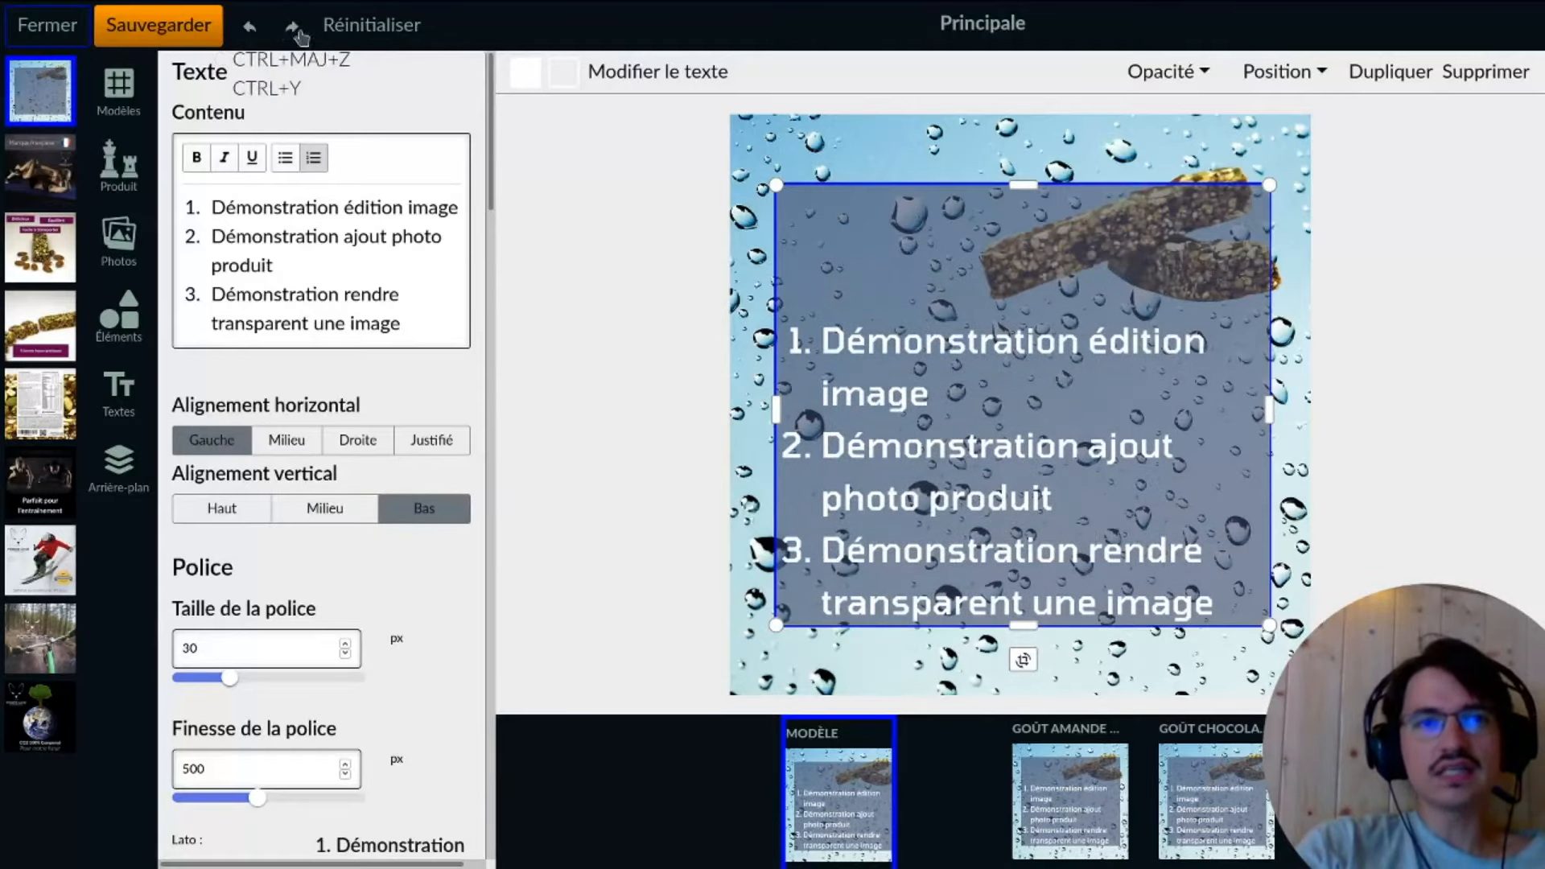
pyautogui.click(369, 27)
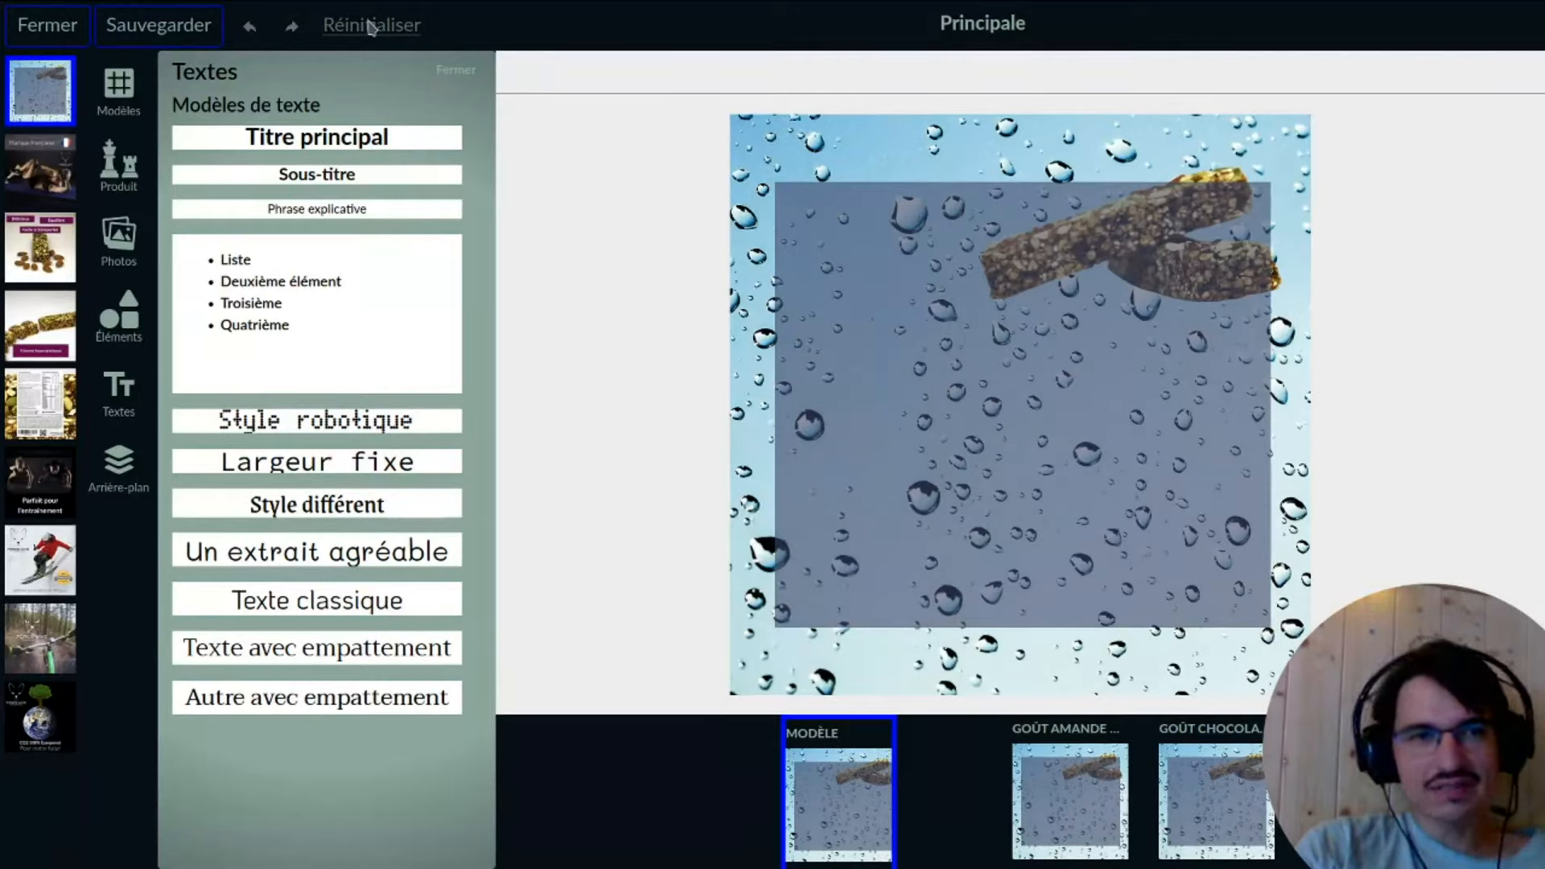
# - Show and hide the template library, and close the image editor
pyautogui.click(133, 109)
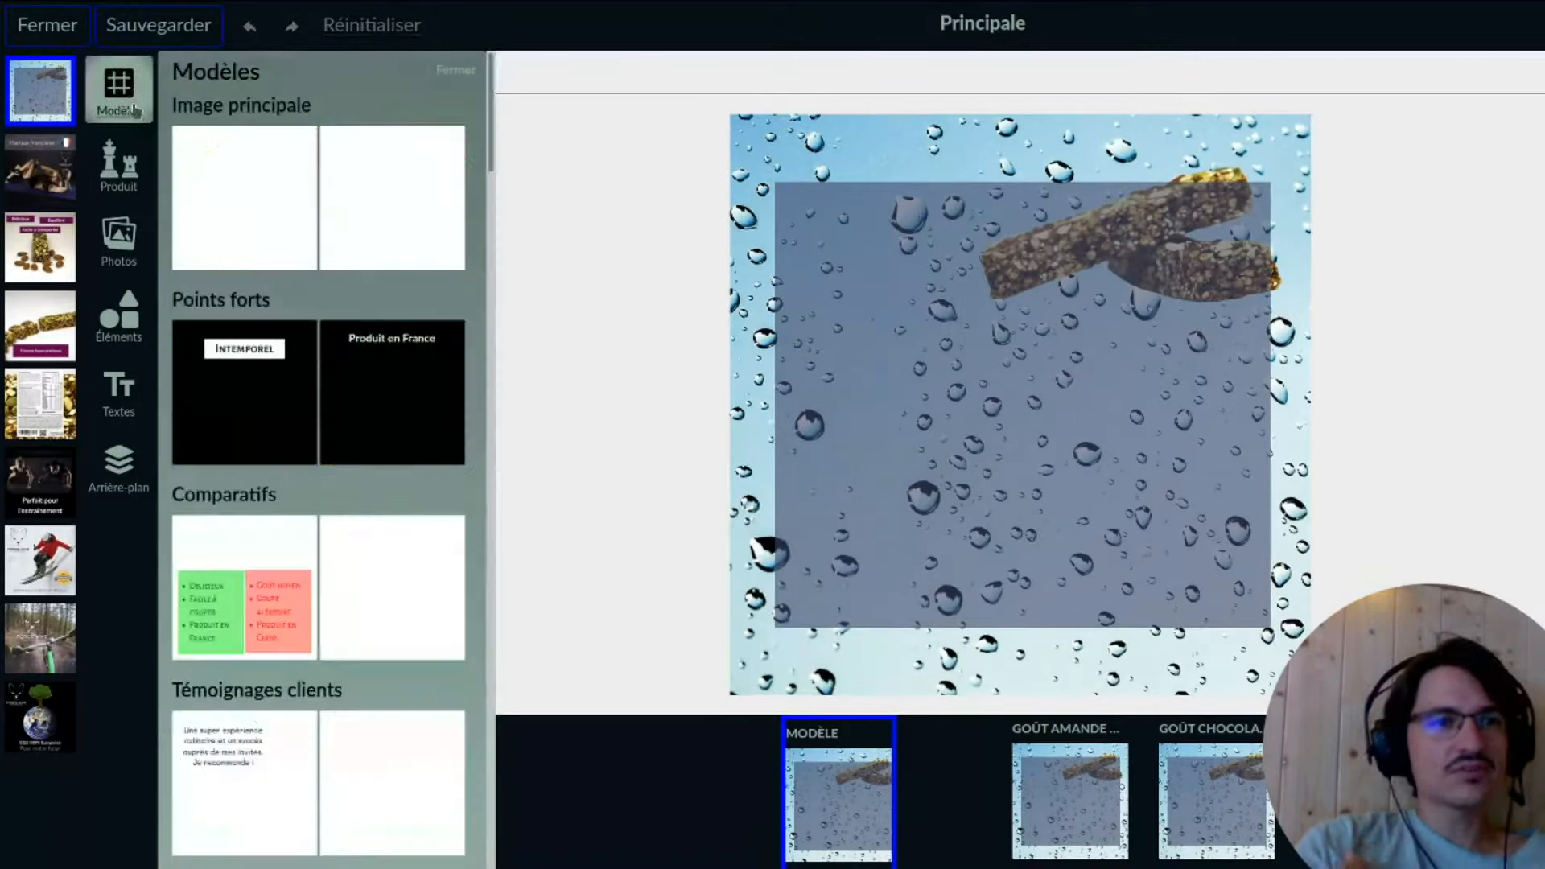
pyautogui.click(133, 109)
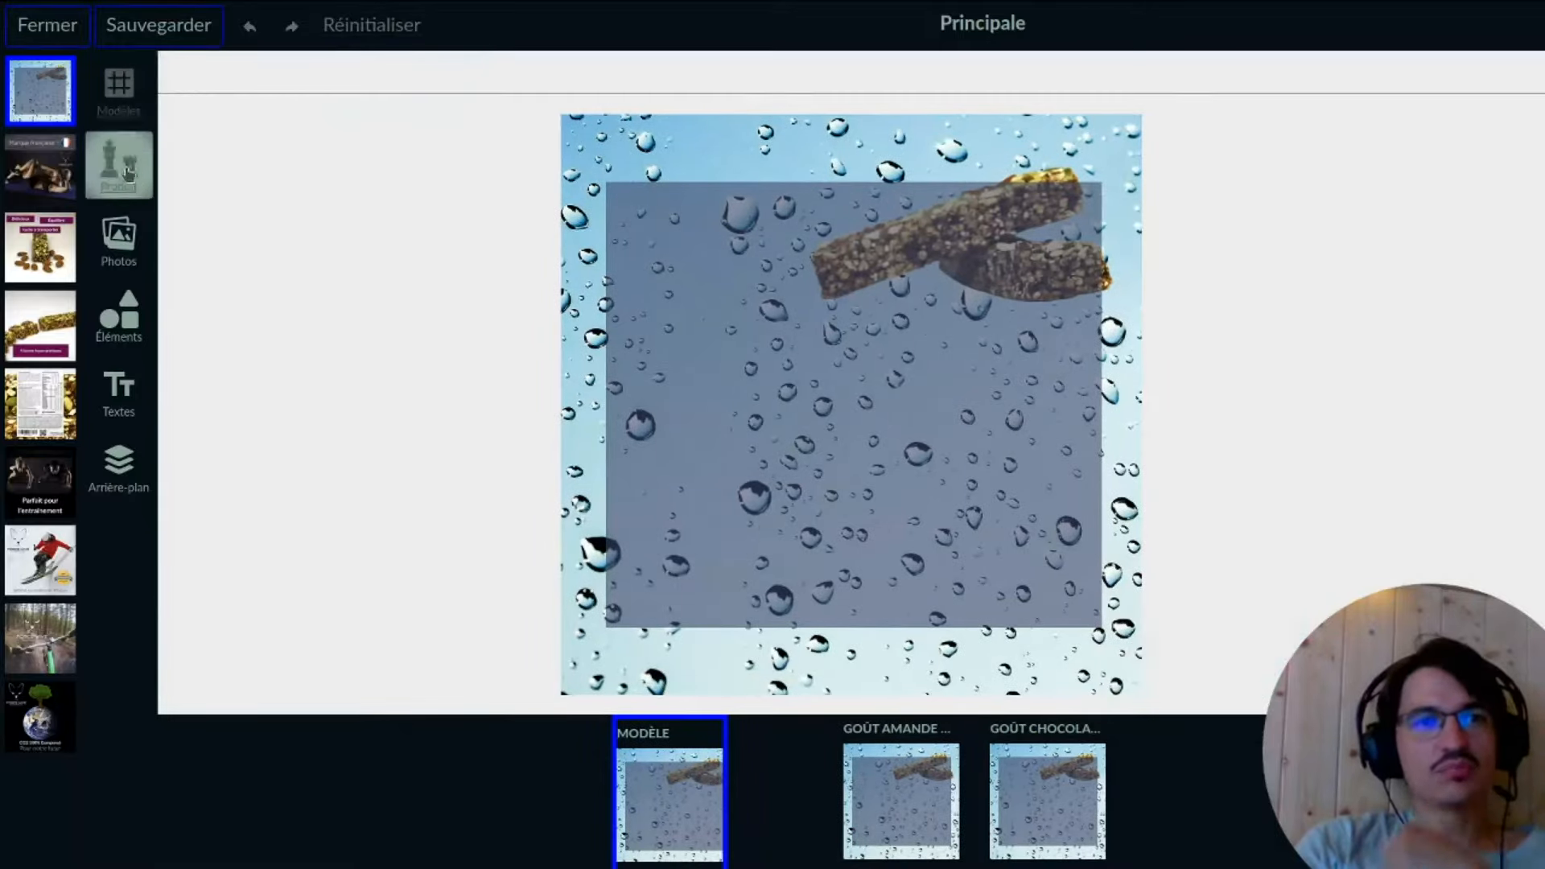
pyautogui.click(73, 40)
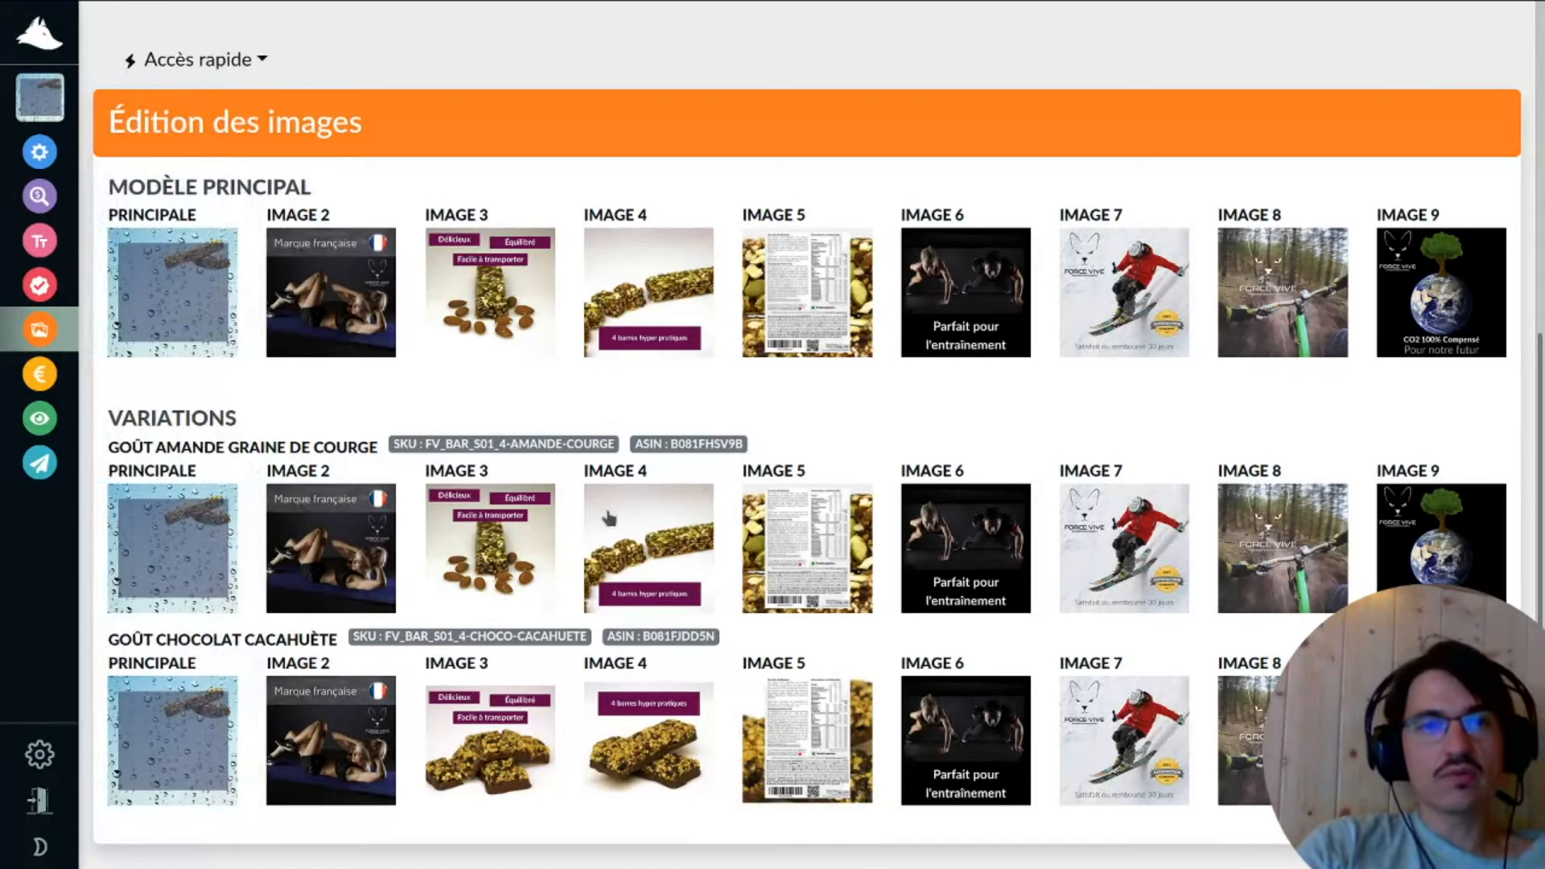
# - Reopen the main model's Principale image in the editor and return to the image overview
pyautogui.scroll(2, 609, 519)
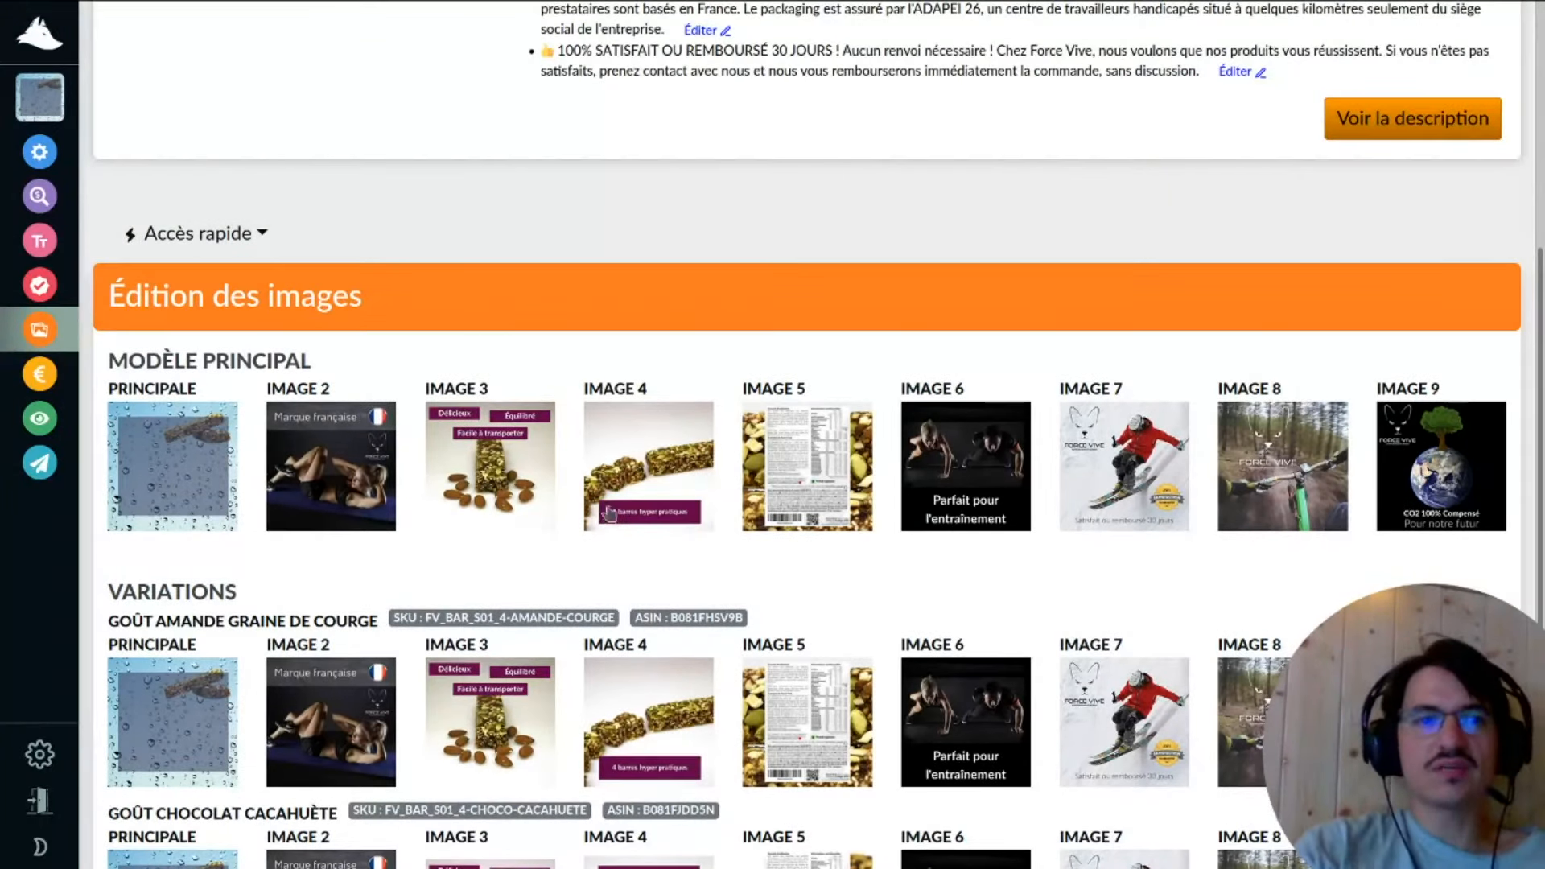
pyautogui.scroll(2, 499, 466)
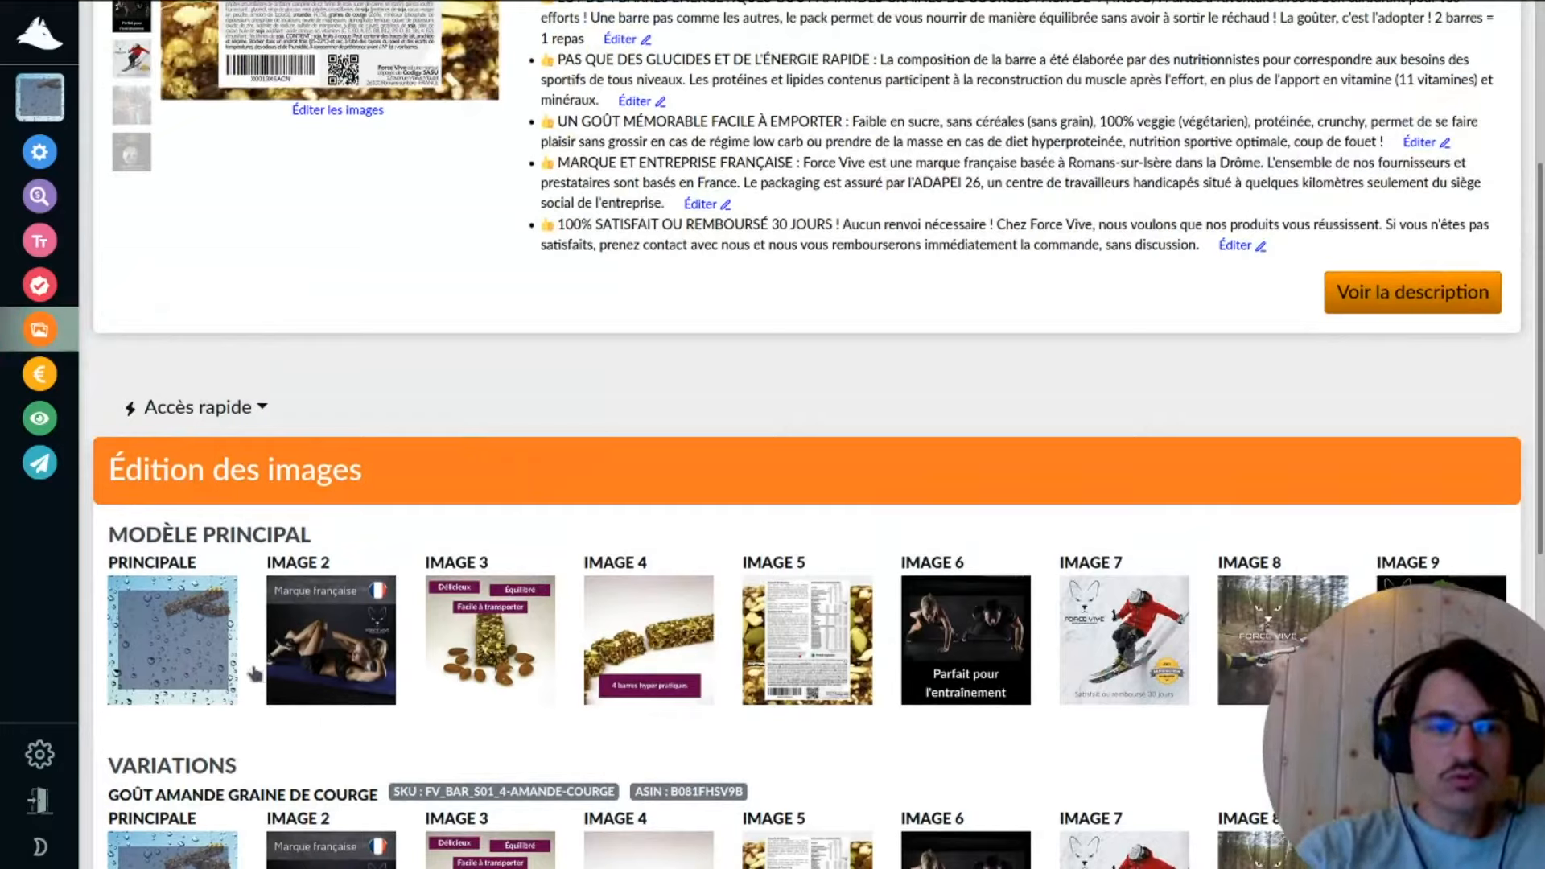
pyautogui.click(216, 656)
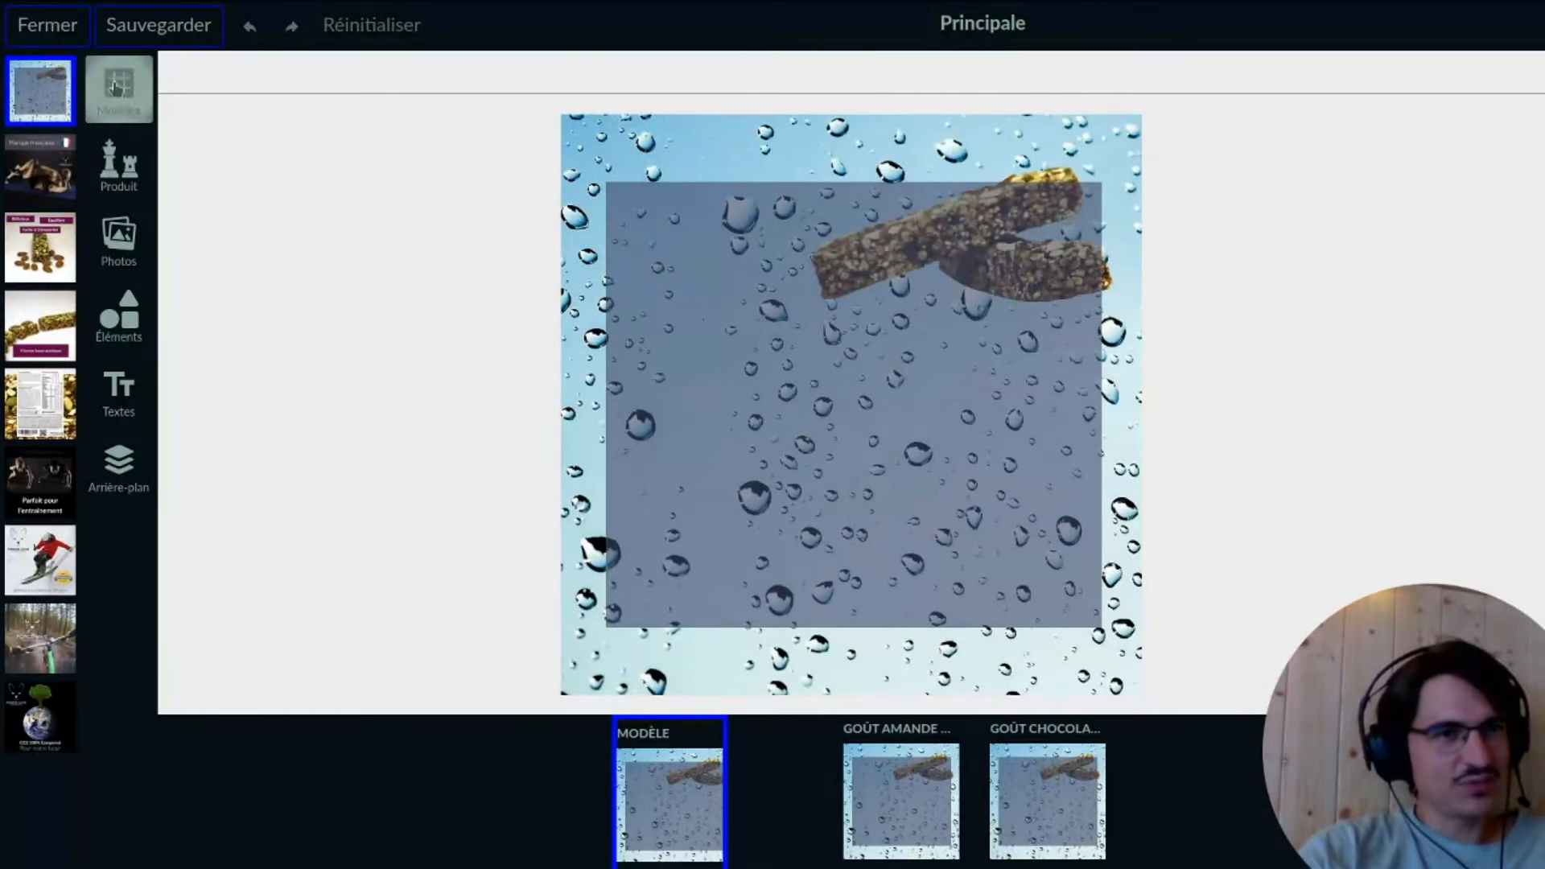
pyautogui.click(47, 25)
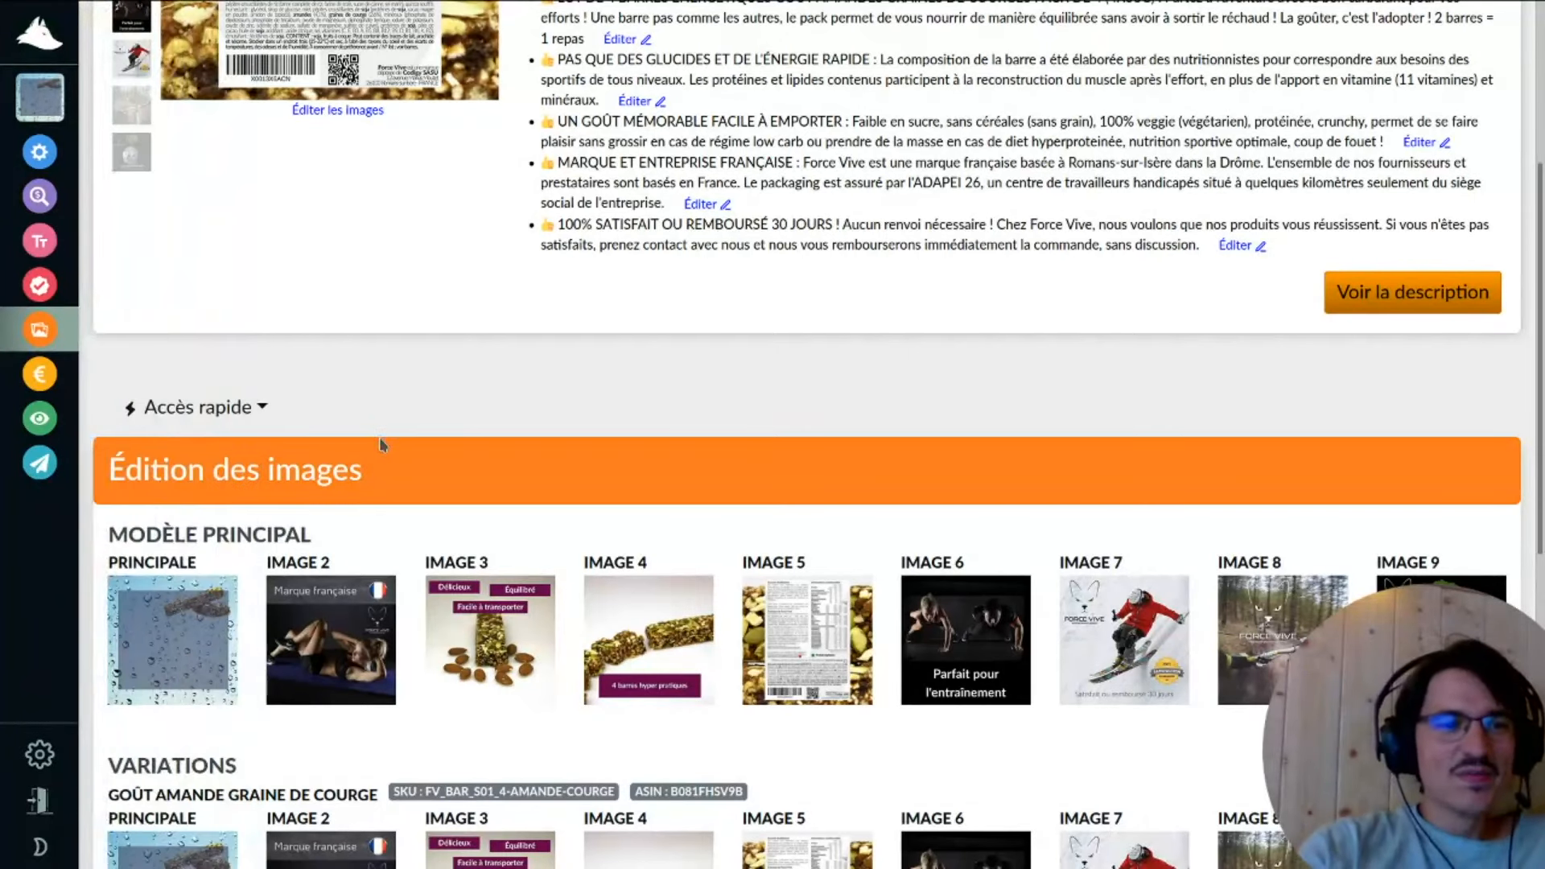
# - Go to the listing's publishing page and launch the publication of updates with only Images selected
pyautogui.moveTo(50, 478)
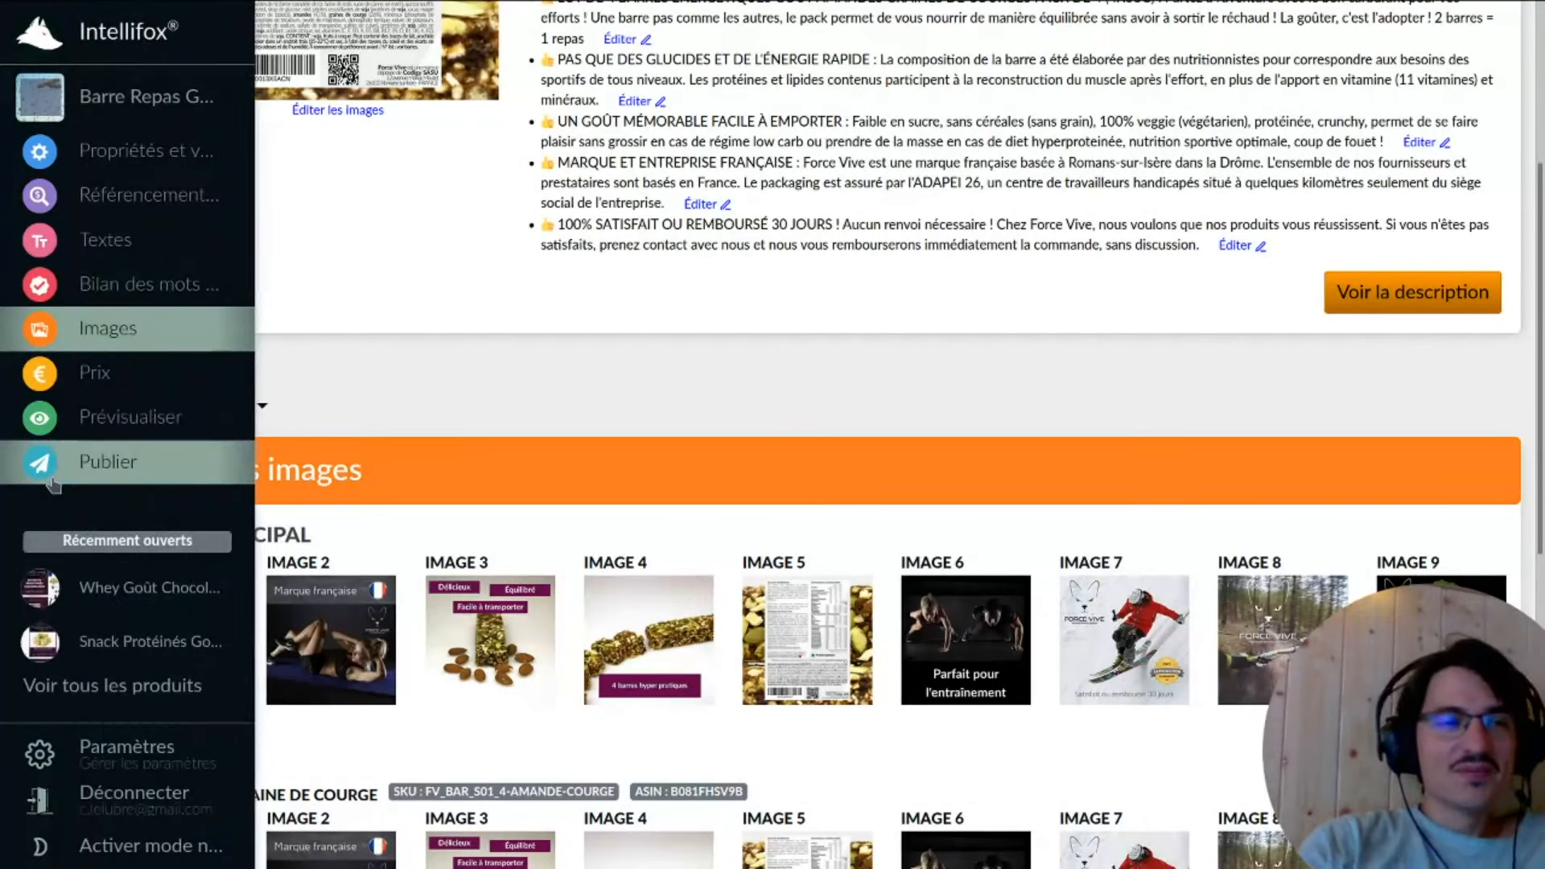
pyautogui.click(107, 467)
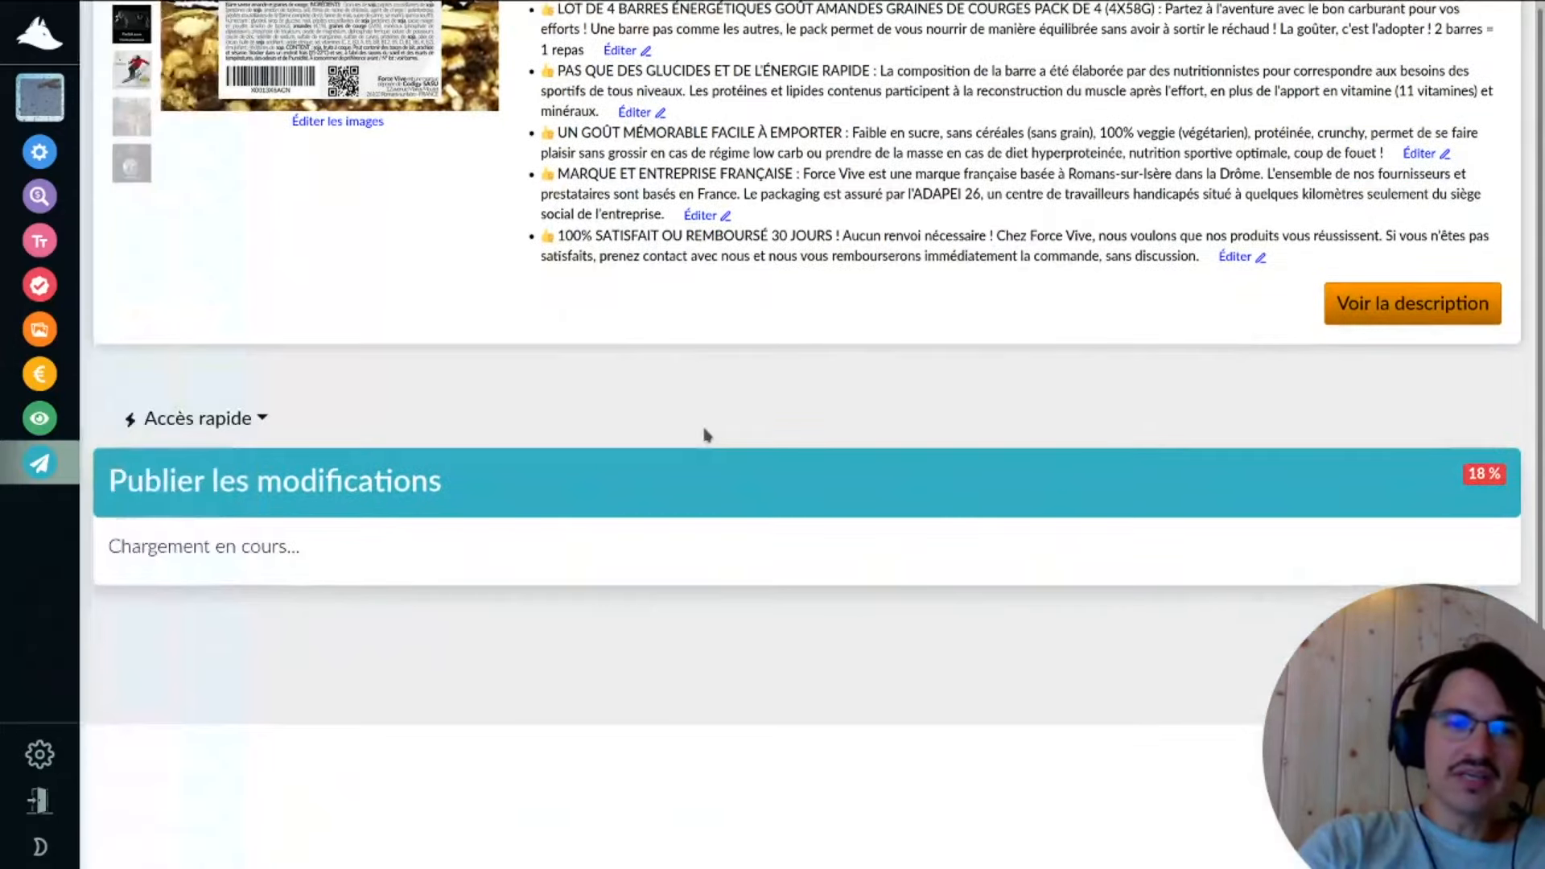
pyautogui.scroll(-2, 916, 487)
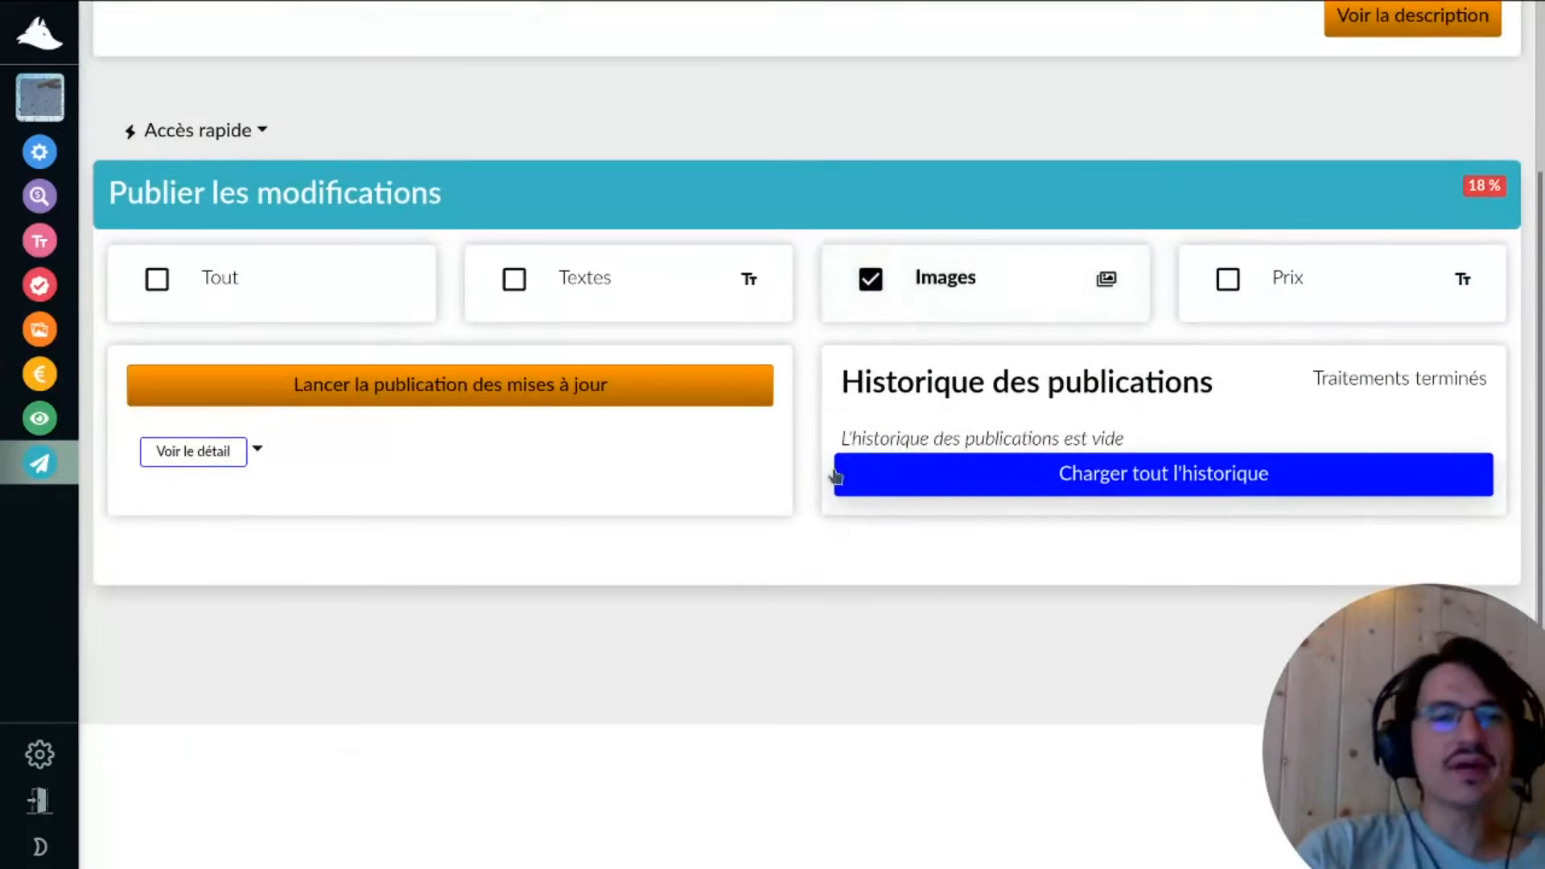
pyautogui.click(538, 400)
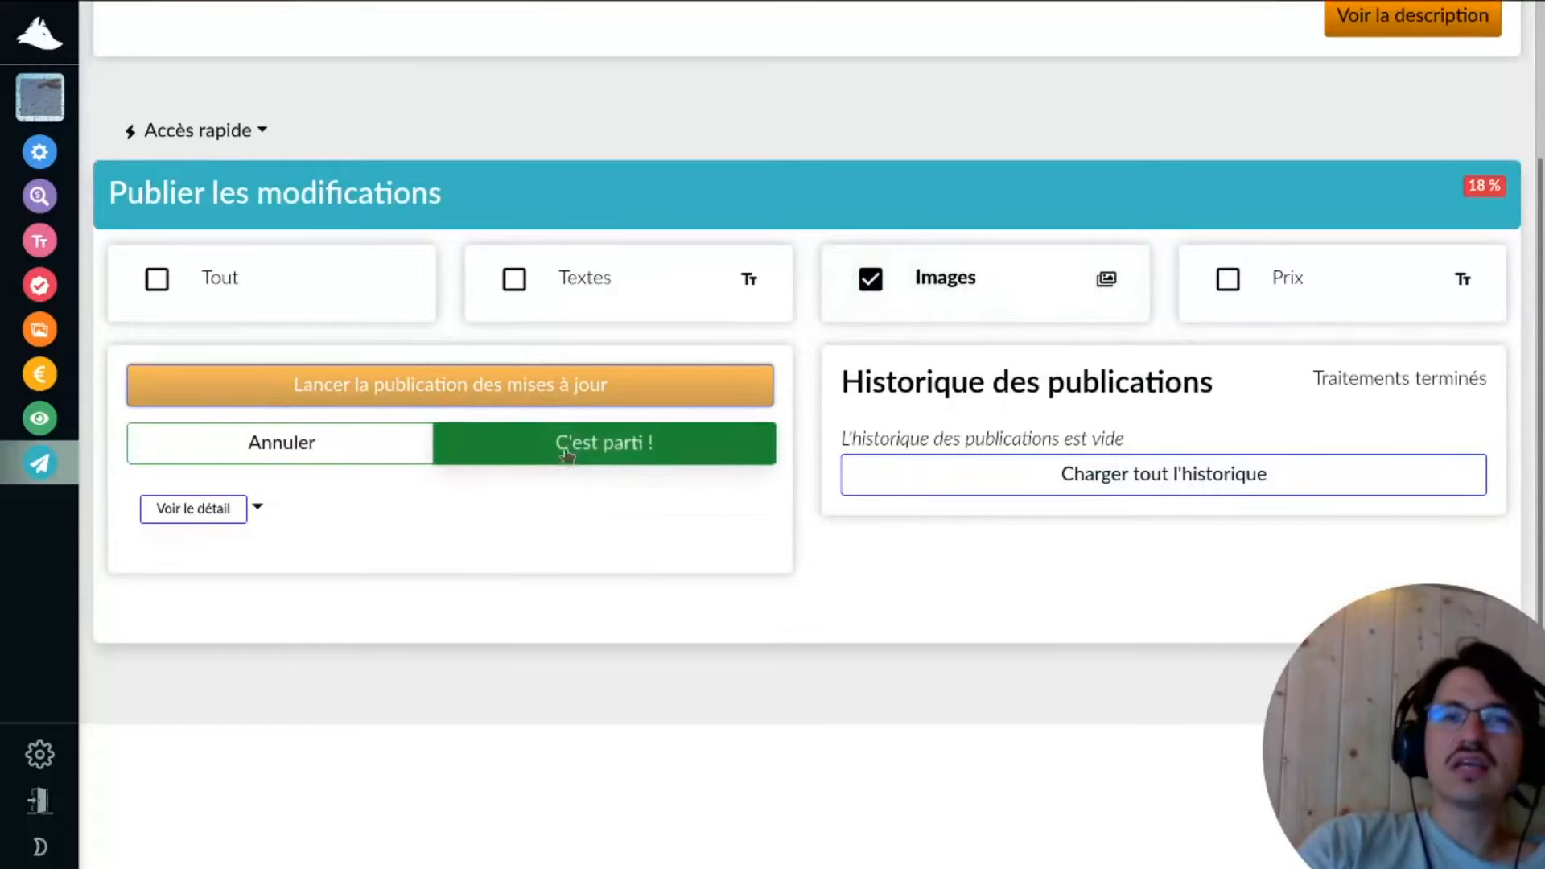